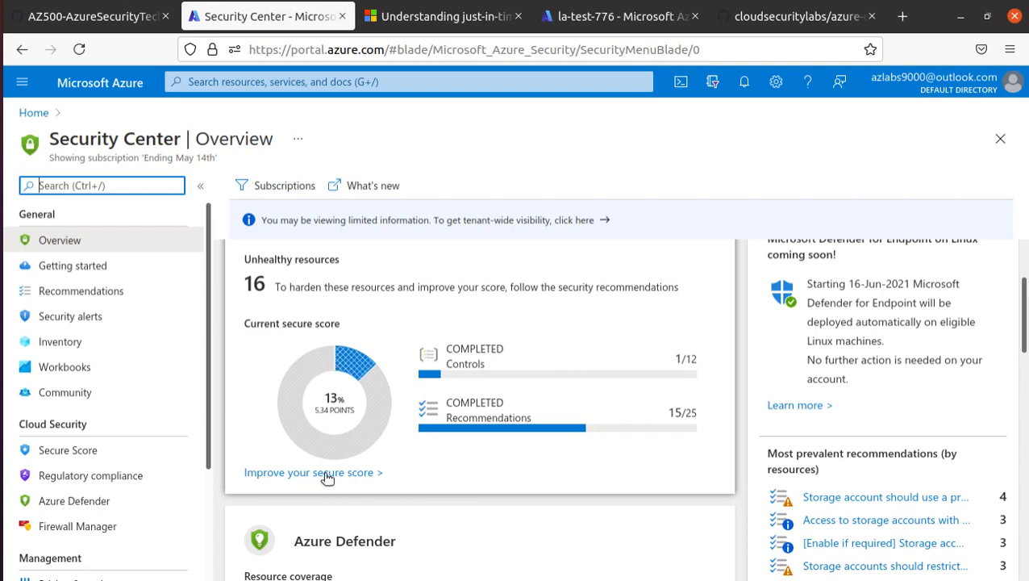
Open Pricing & settings and select the Ending May 14th subscription's Defender plans.
{"action": "scroll", "coordinate": [331, 346], "scroll_direction": "up", "scroll_amount": 2}
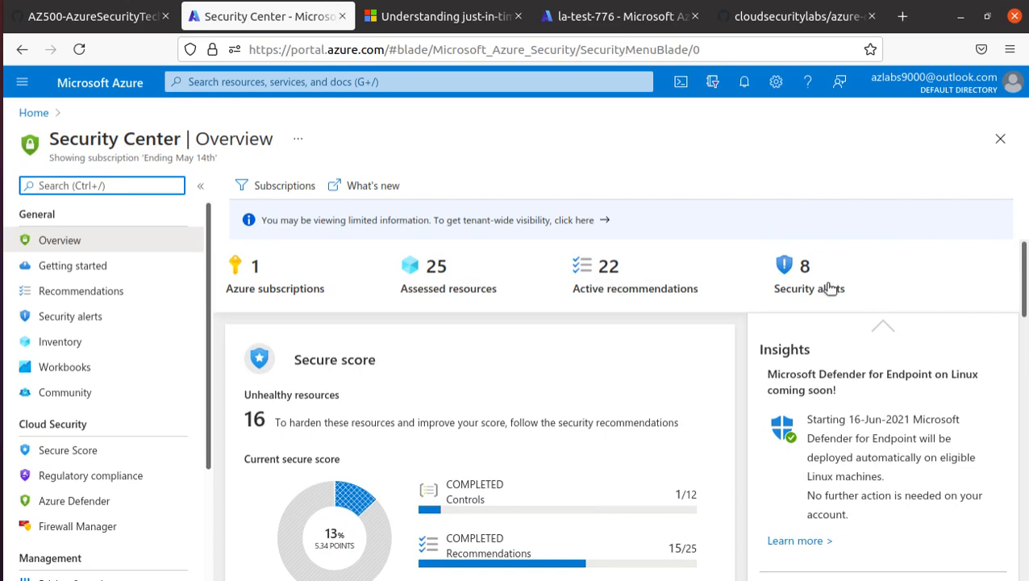
{"action": "scroll", "coordinate": [830, 287], "scroll_direction": "down", "scroll_amount": 2}
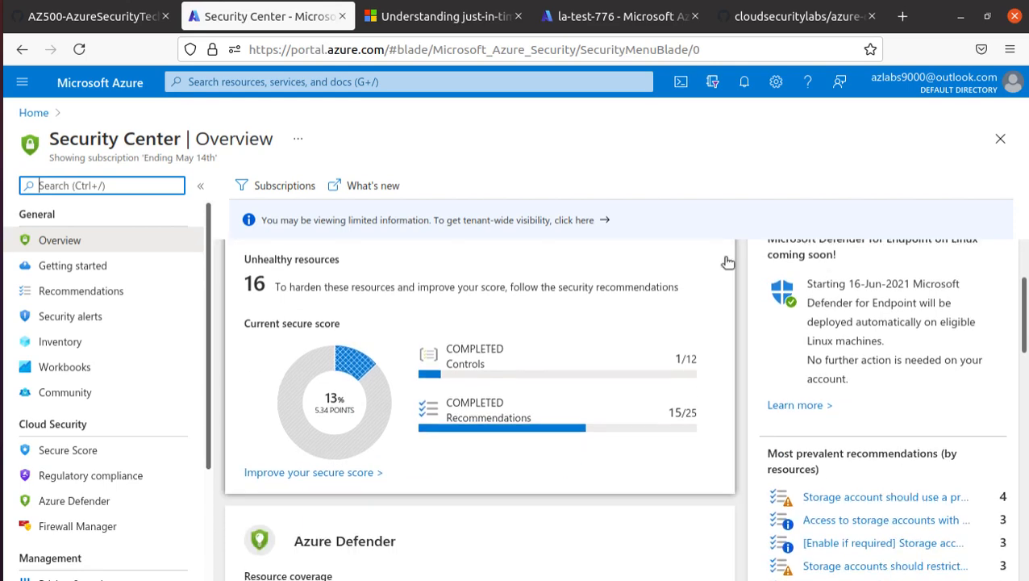
{"action": "scroll", "coordinate": [475, 419], "scroll_direction": "up", "scroll_amount": 2}
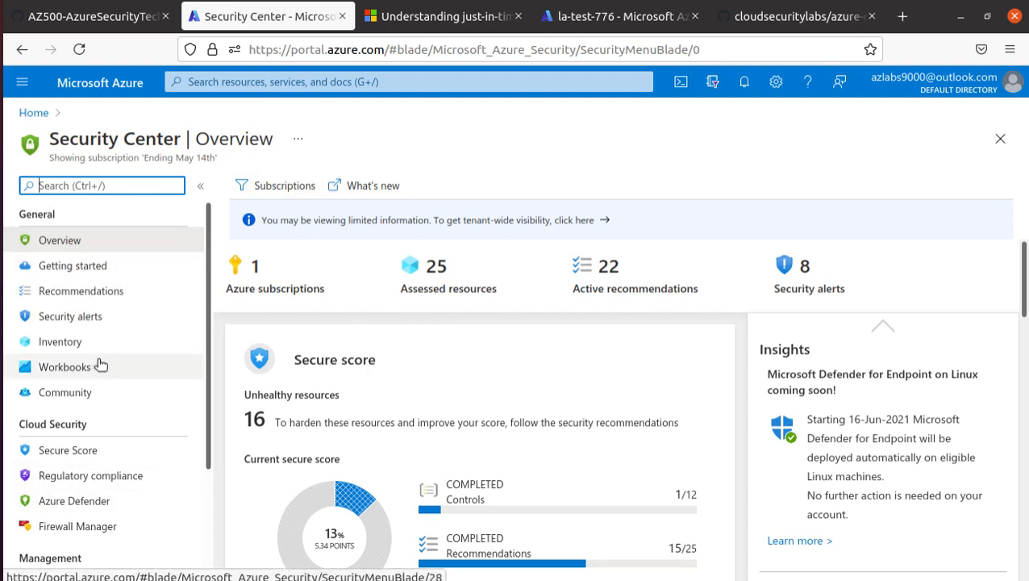
{"action": "scroll", "coordinate": [98, 366], "scroll_direction": "down", "scroll_amount": 3}
{"action": "left_click", "coordinate": [114, 445]}
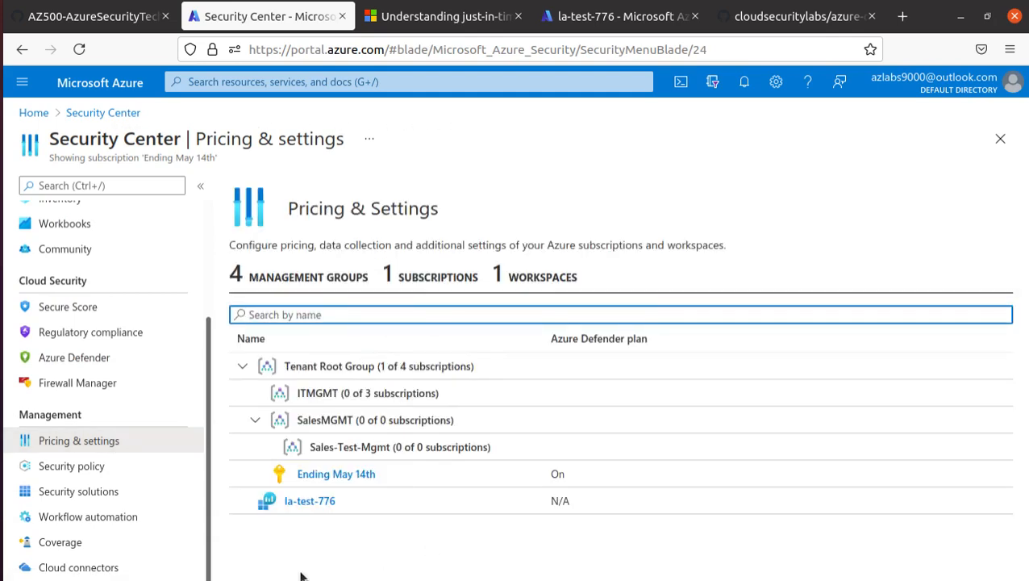
{"action": "left_click", "coordinate": [352, 474]}
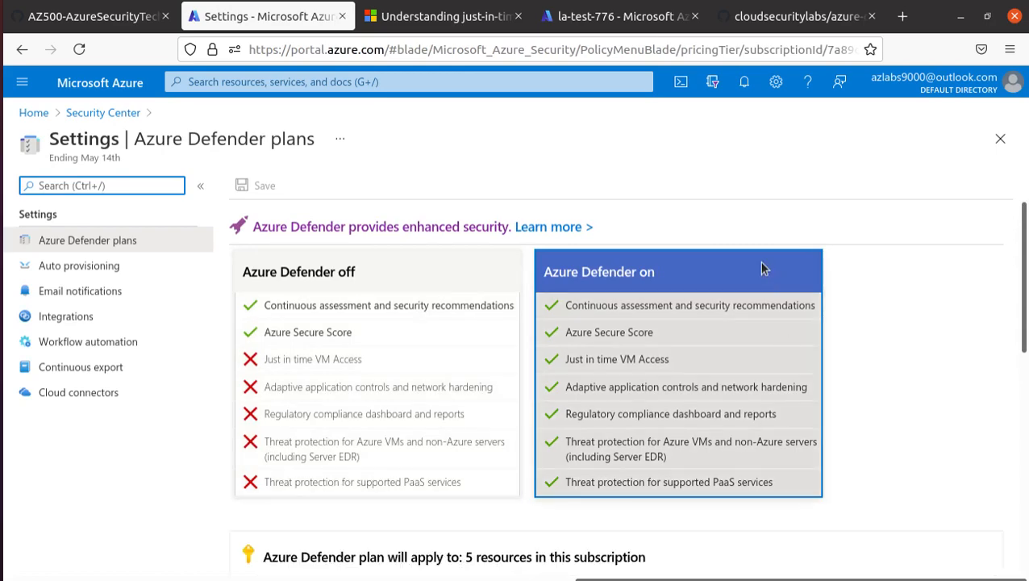
Review the plan features, such as Secure Score and continuous assessment, and keep Azure Defender on.
{"action": "scroll", "coordinate": [365, 333], "scroll_direction": "down", "scroll_amount": 2}
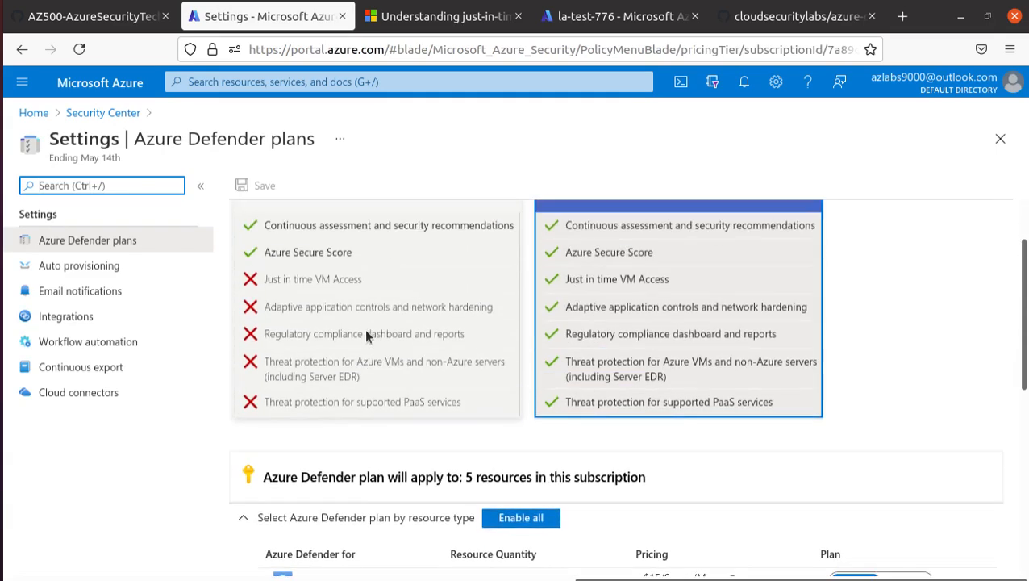
{"action": "scroll", "coordinate": [363, 331], "scroll_direction": "up", "scroll_amount": 2}
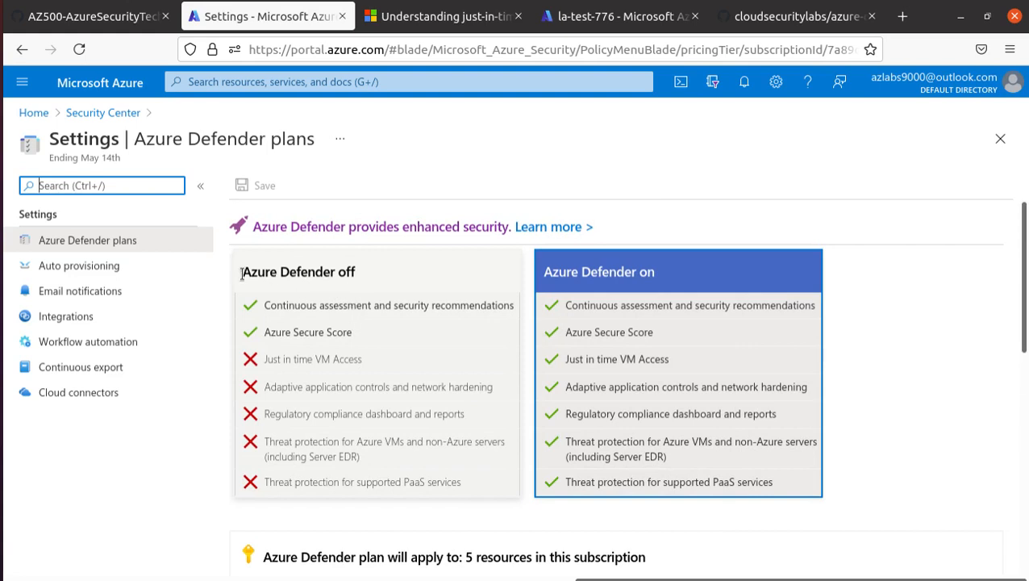
{"action": "left_click_drag", "start_coordinate": [241, 272], "coordinate": [355, 272]}
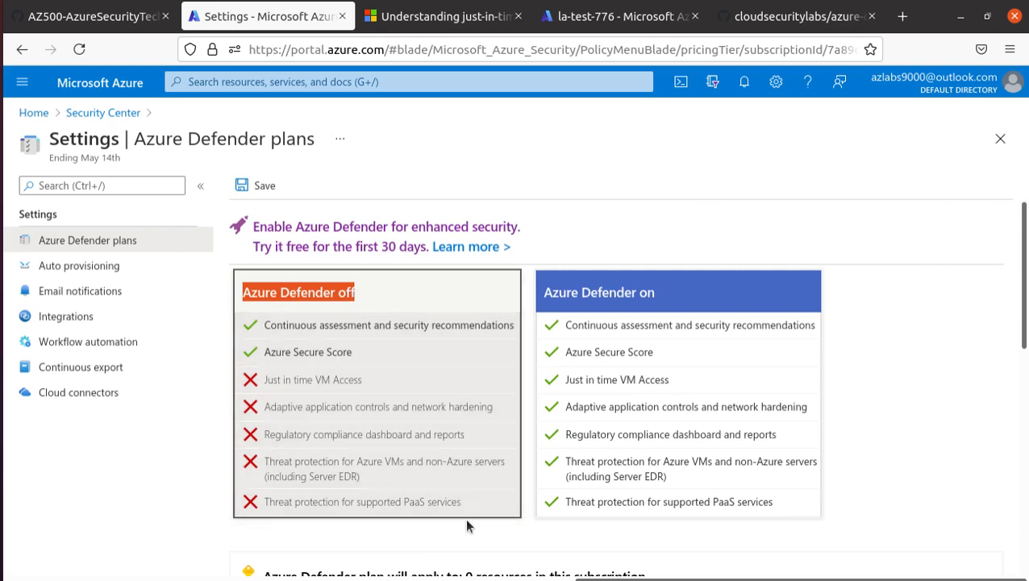
{"action": "triple_click", "coordinate": [314, 355]}
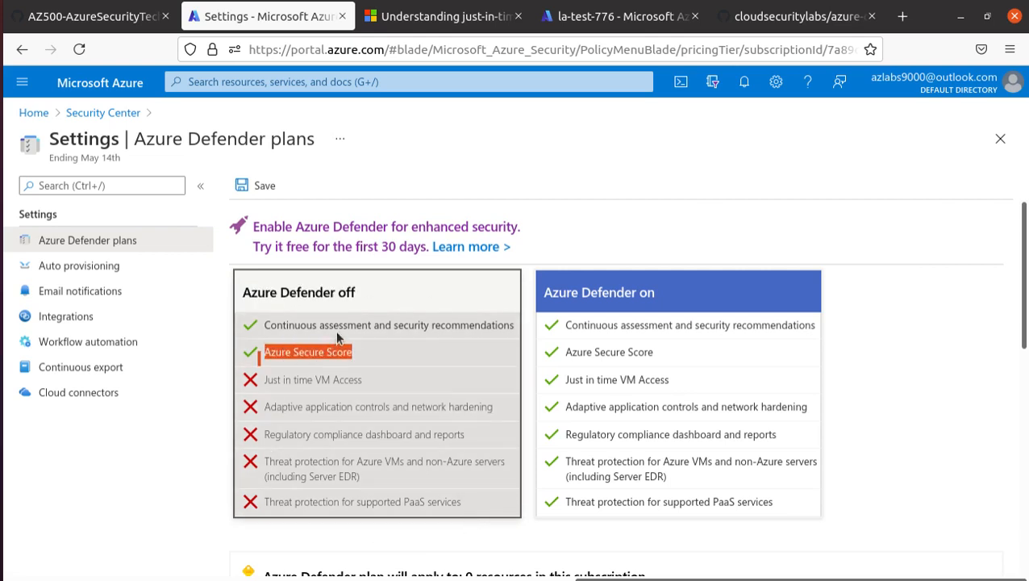
{"action": "triple_click", "coordinate": [341, 326]}
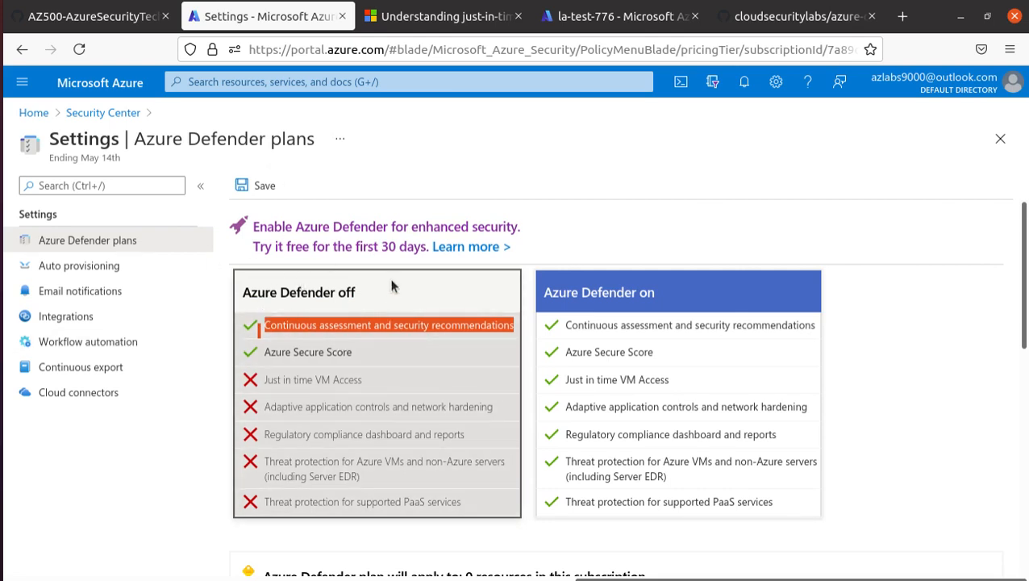
{"action": "left_click", "coordinate": [696, 298]}
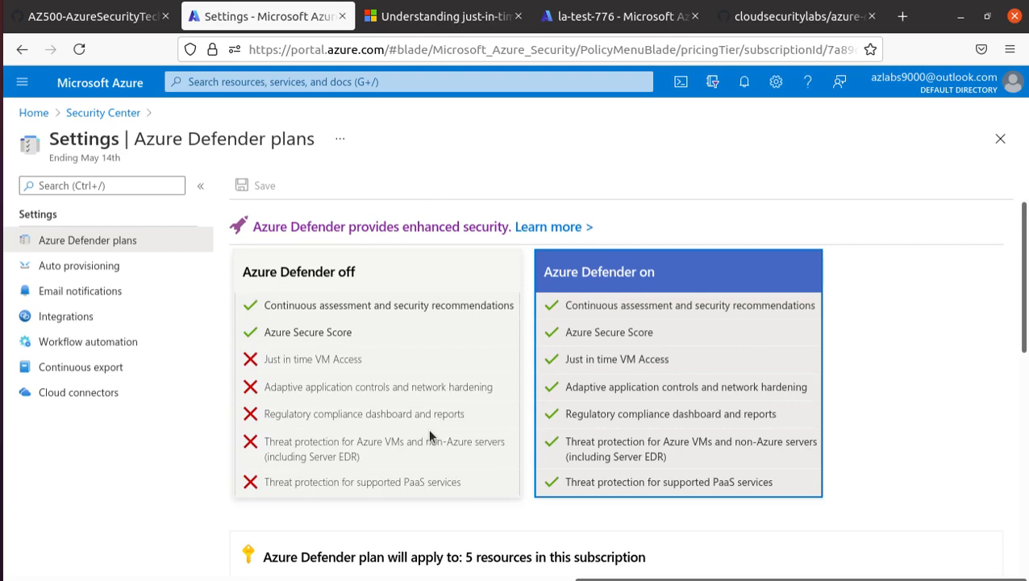
{"action": "scroll", "coordinate": [403, 430], "scroll_direction": "down", "scroll_amount": 5}
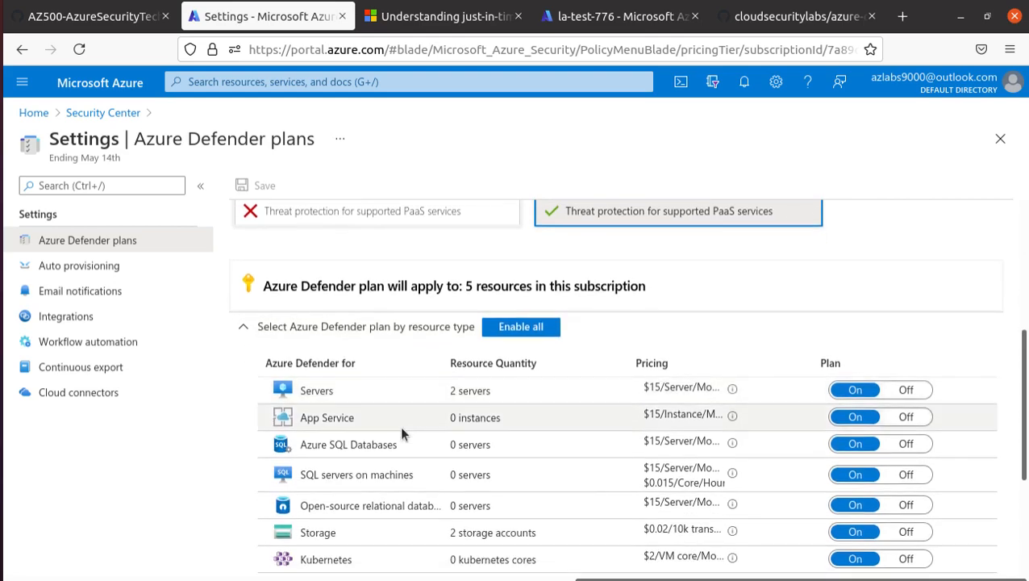
{"action": "scroll", "coordinate": [638, 539], "scroll_direction": "down", "scroll_amount": 1}
{"action": "scroll", "coordinate": [921, 329], "scroll_direction": "down", "scroll_amount": 1}
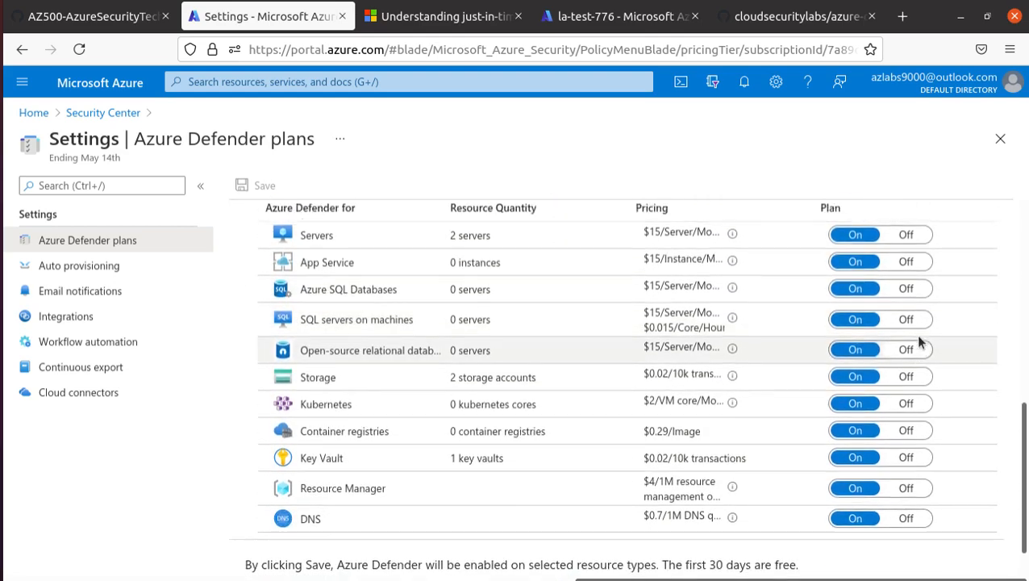
{"action": "scroll", "coordinate": [920, 343], "scroll_direction": "up", "scroll_amount": 1}
{"action": "scroll", "coordinate": [917, 363], "scroll_direction": "down", "scroll_amount": 2}
{"action": "scroll", "coordinate": [895, 439], "scroll_direction": "up", "scroll_amount": 1}
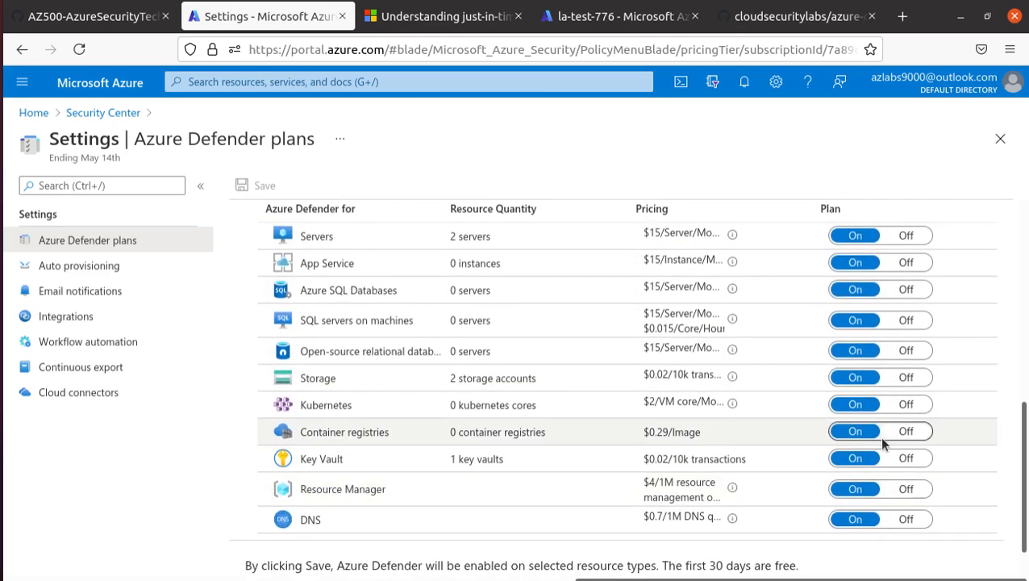
{"action": "scroll", "coordinate": [877, 434], "scroll_direction": "down", "scroll_amount": 1}
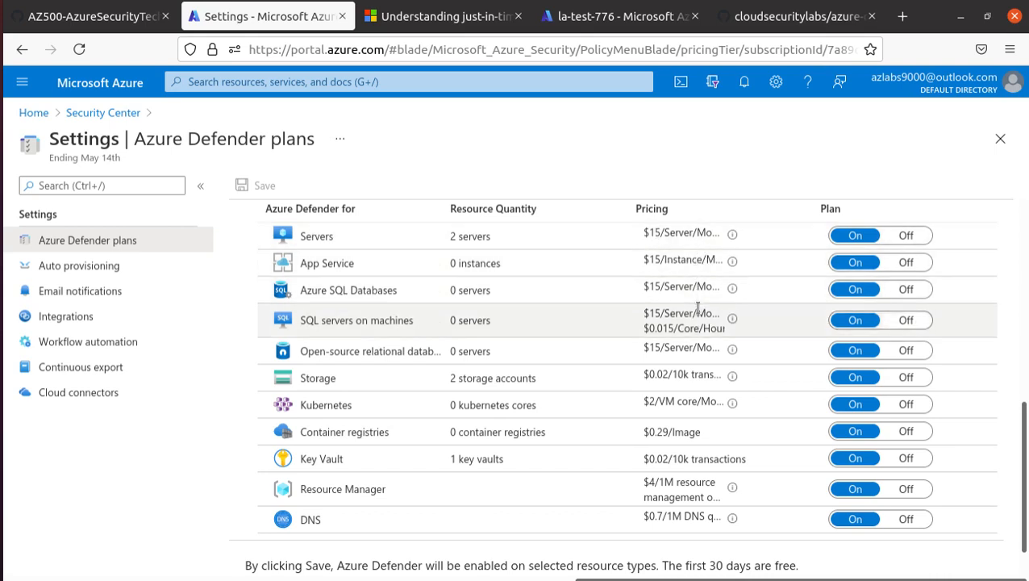
{"action": "left_click_drag", "start_coordinate": [750, 333], "coordinate": [643, 231]}
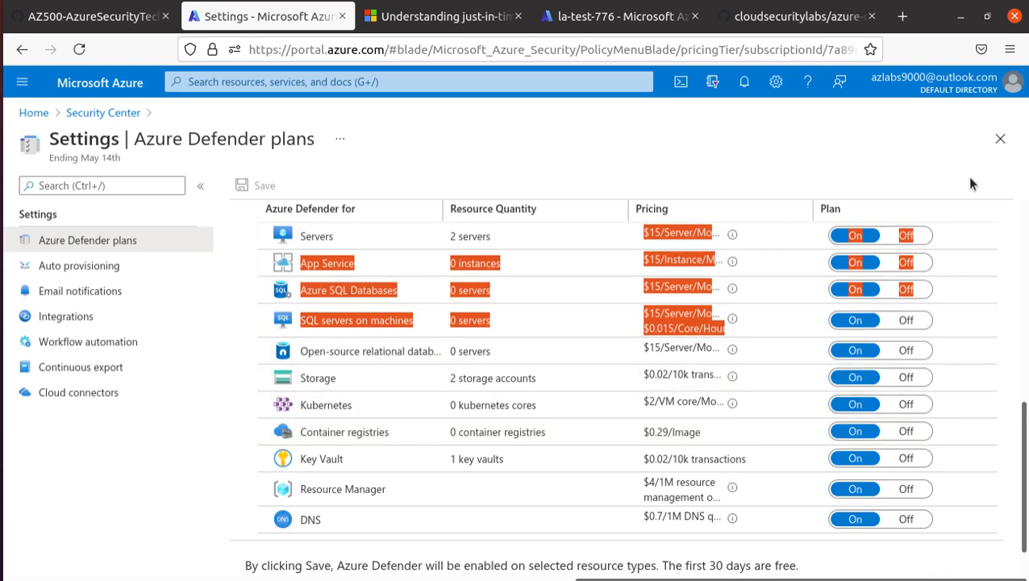
{"action": "left_click", "coordinate": [948, 181]}
{"action": "scroll", "coordinate": [758, 453], "scroll_direction": "down", "scroll_amount": 1}
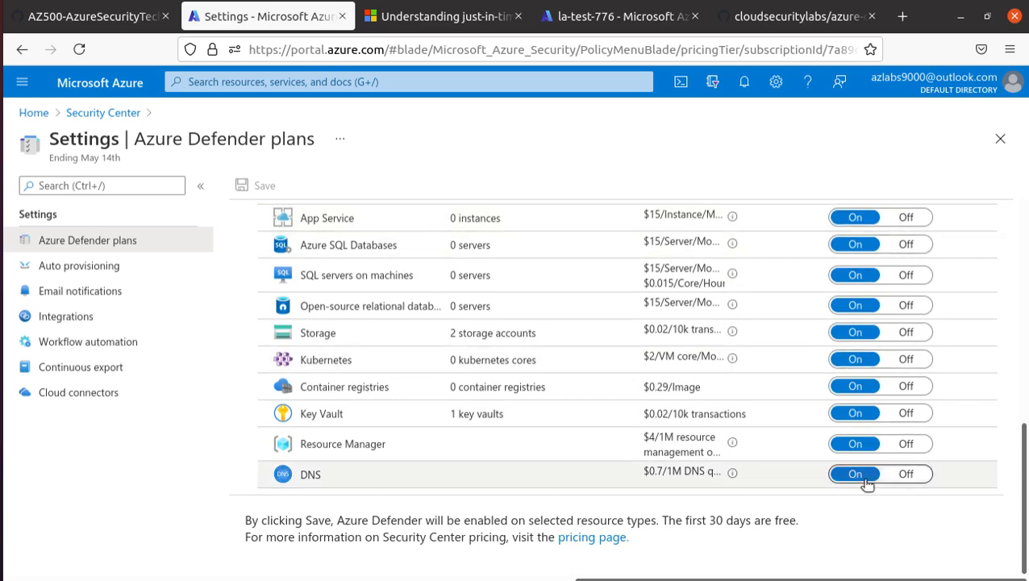
{"action": "scroll", "coordinate": [775, 481], "scroll_direction": "up", "scroll_amount": 2}
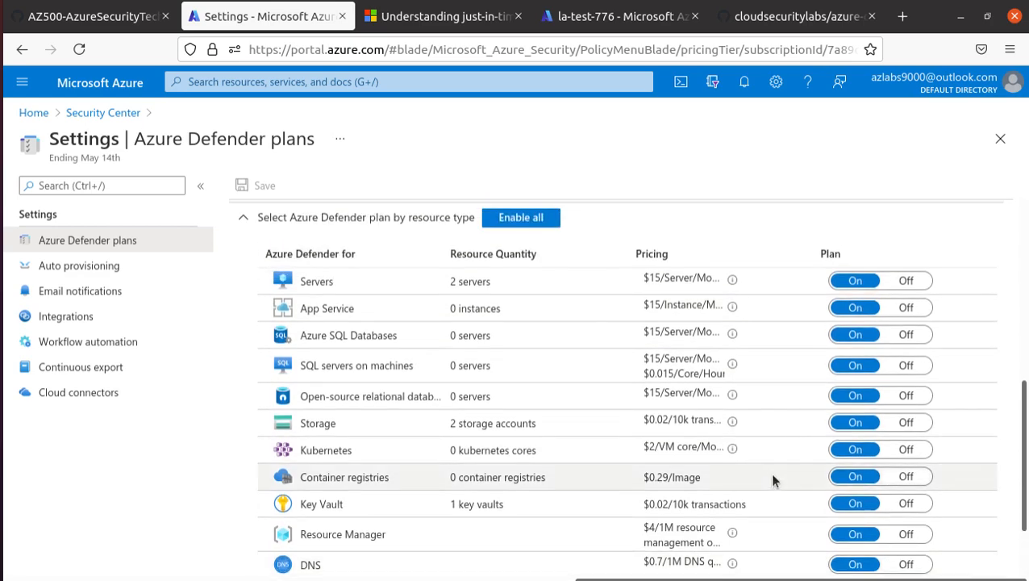
{"action": "scroll", "coordinate": [367, 450], "scroll_direction": "down", "scroll_amount": 2}
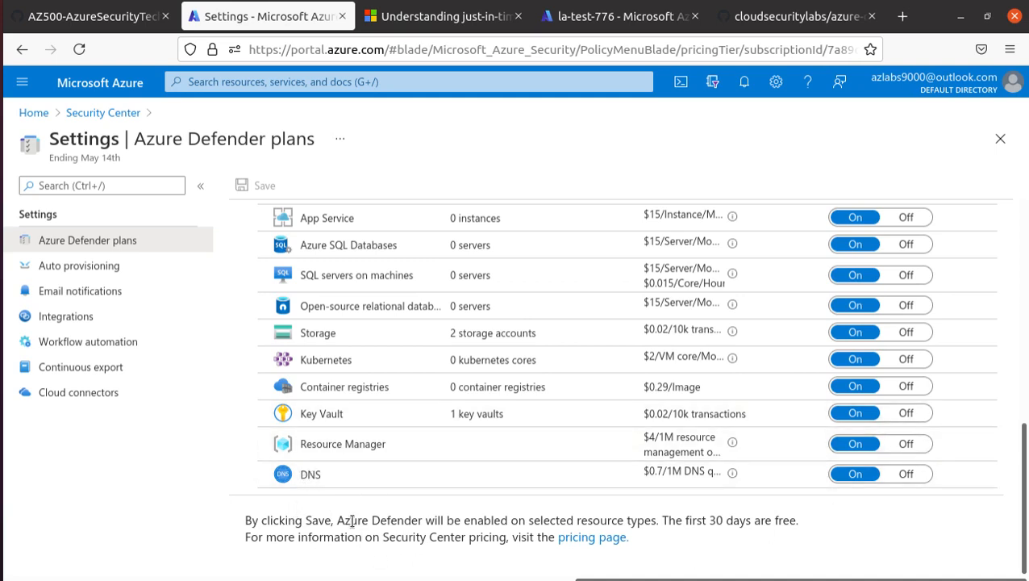
{"action": "scroll", "coordinate": [394, 507], "scroll_direction": "up", "scroll_amount": 5}
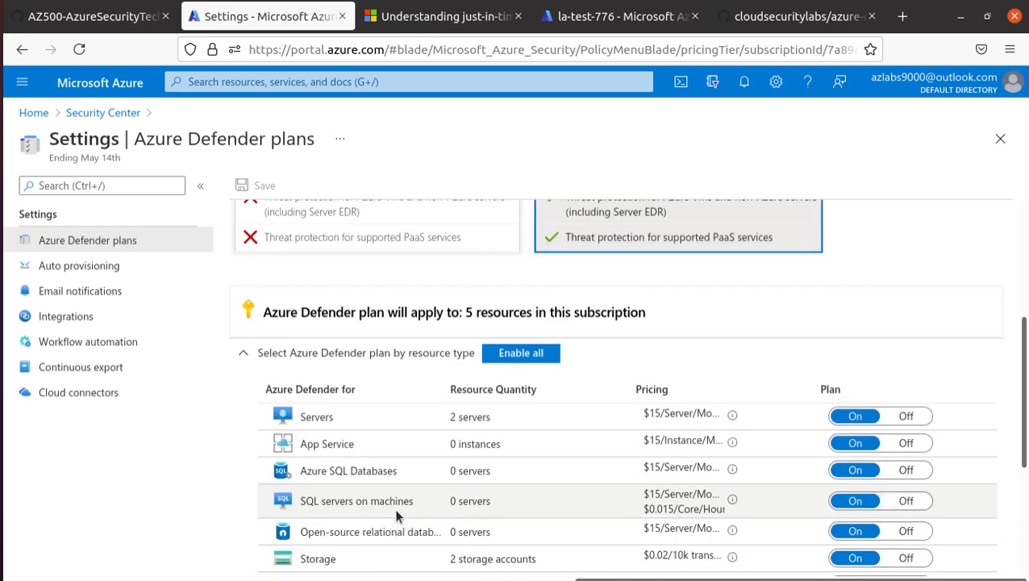
{"action": "scroll", "coordinate": [533, 459], "scroll_direction": "up", "scroll_amount": 3}
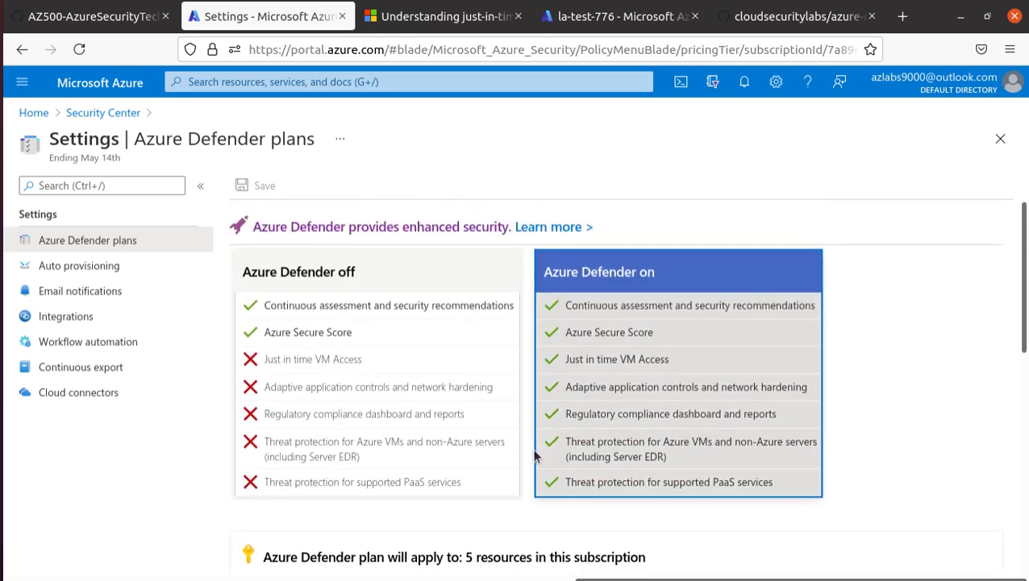
{"action": "scroll", "coordinate": [443, 423], "scroll_direction": "down", "scroll_amount": 4}
In Auto provisioning, enable all extensions so Log Analytics, Dependency agent and Kubernetes add-on are On.
{"action": "left_click", "coordinate": [122, 269]}
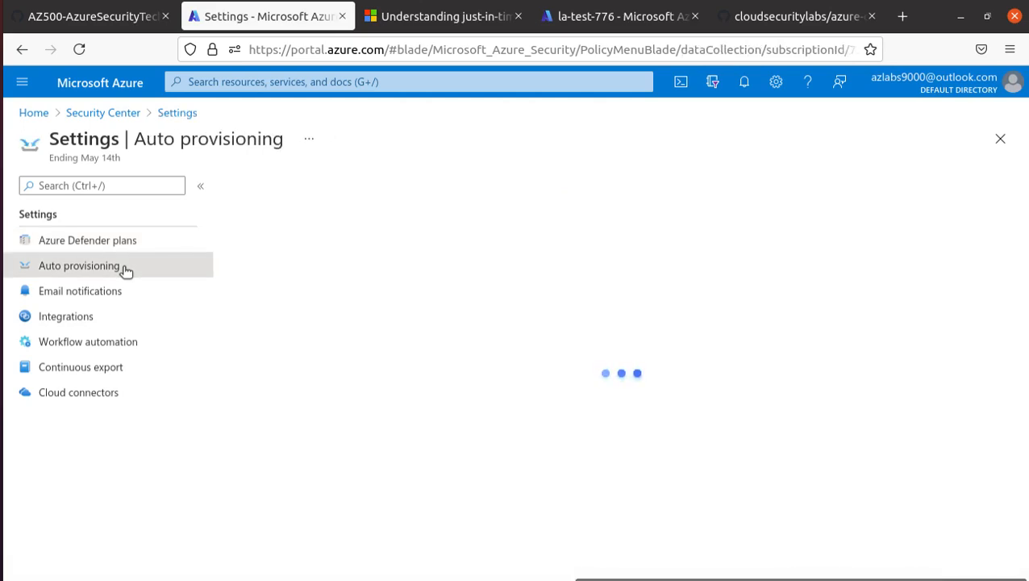
{"action": "scroll", "coordinate": [277, 361], "scroll_direction": "down", "scroll_amount": 2}
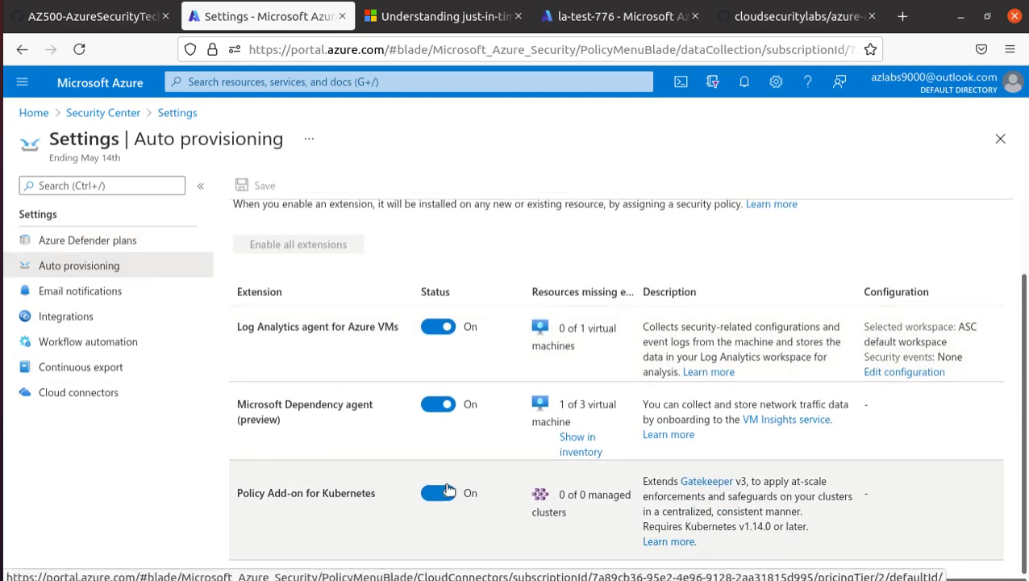
{"action": "scroll", "coordinate": [410, 239], "scroll_direction": "up", "scroll_amount": 1}
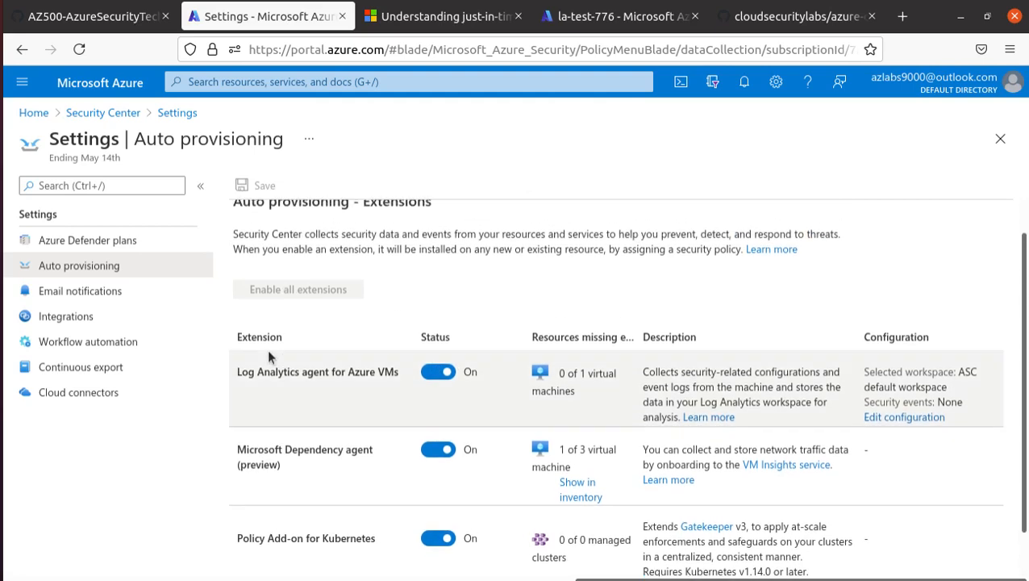
{"action": "left_click", "coordinate": [438, 374]}
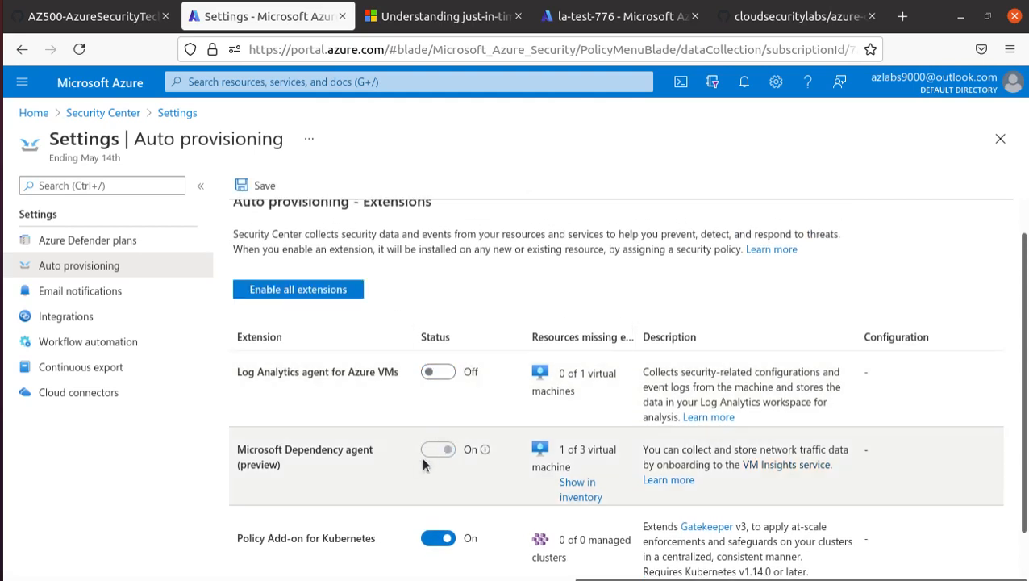
{"action": "left_click", "coordinate": [275, 292]}
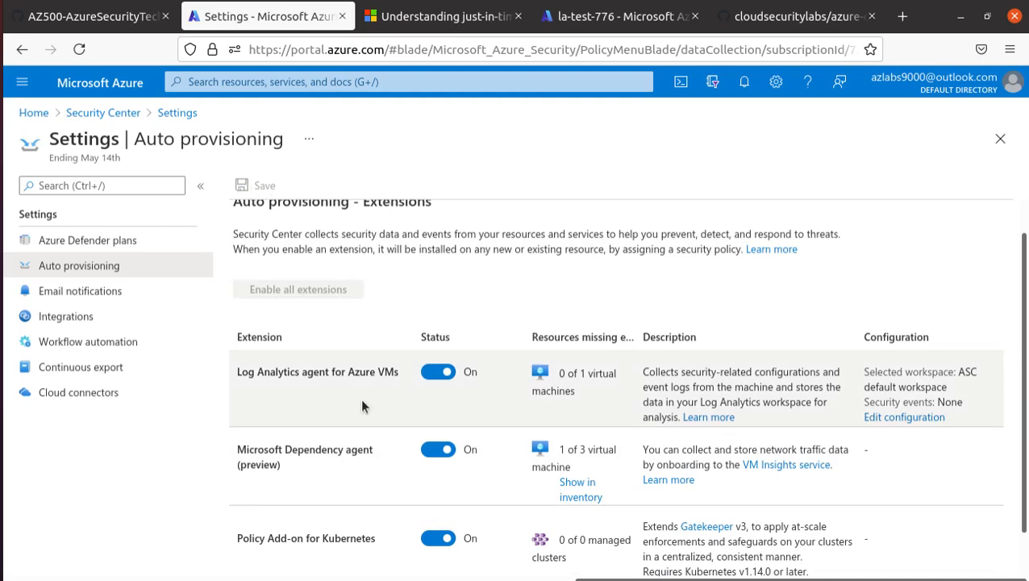
{"action": "left_click_drag", "start_coordinate": [400, 372], "coordinate": [233, 377]}
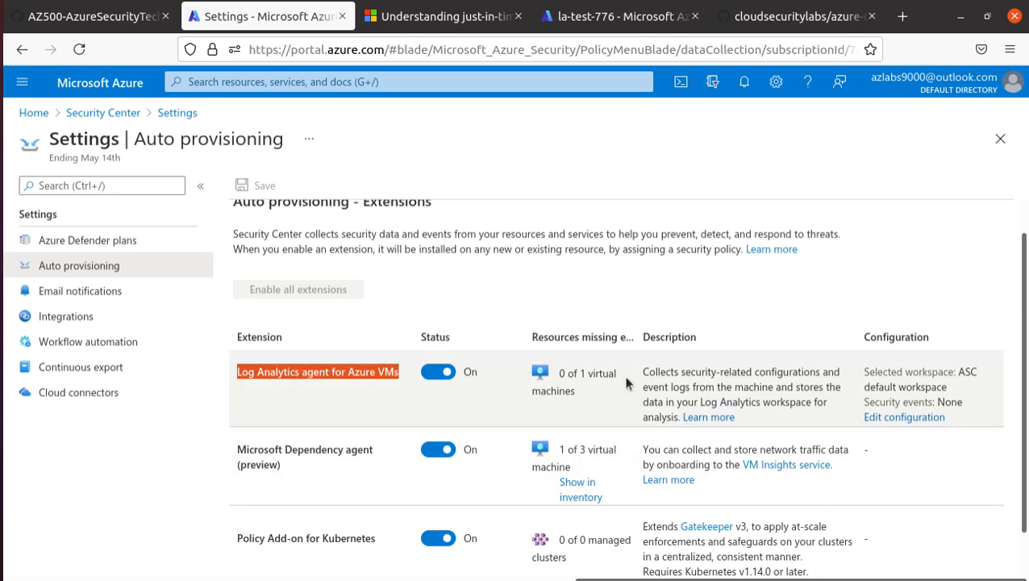
{"action": "left_click_drag", "start_coordinate": [374, 451], "coordinate": [236, 454]}
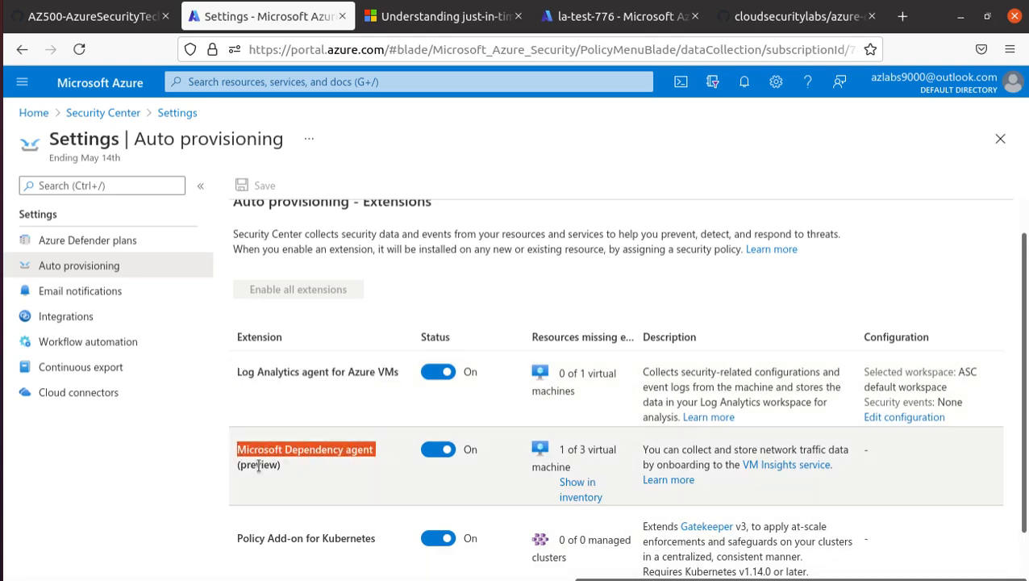
{"action": "scroll", "coordinate": [270, 471], "scroll_direction": "down", "scroll_amount": 1}
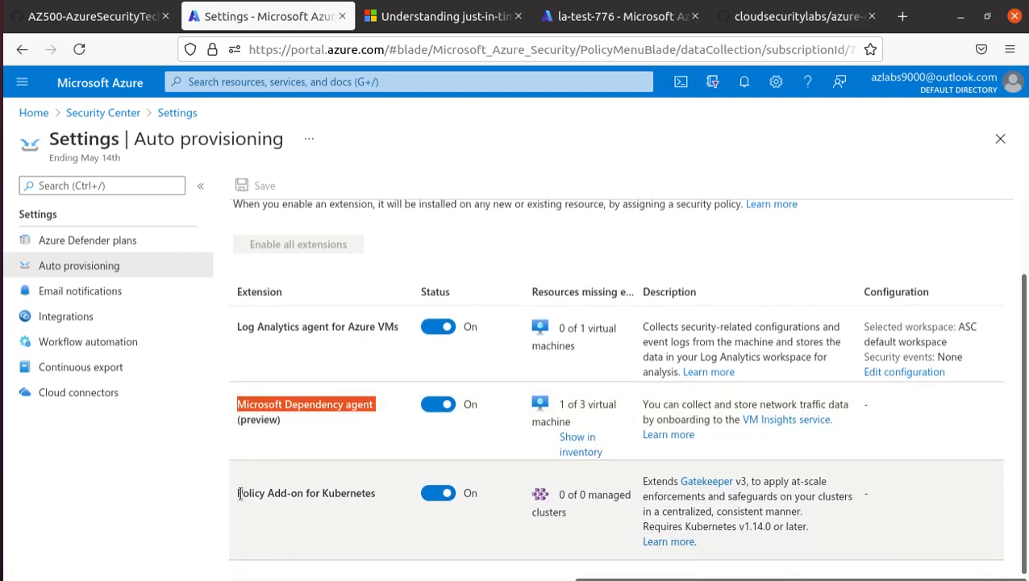
{"action": "scroll", "coordinate": [333, 494], "scroll_direction": "up", "scroll_amount": 2}
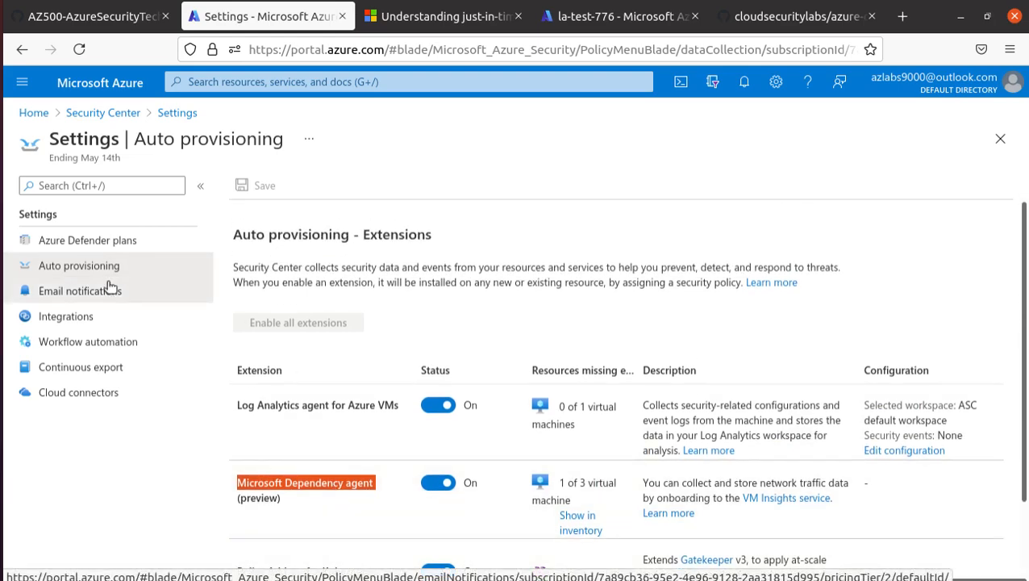
Go through Email notifications and Integrations to the empty Workflow automation settings page.
{"action": "left_click", "coordinate": [119, 291]}
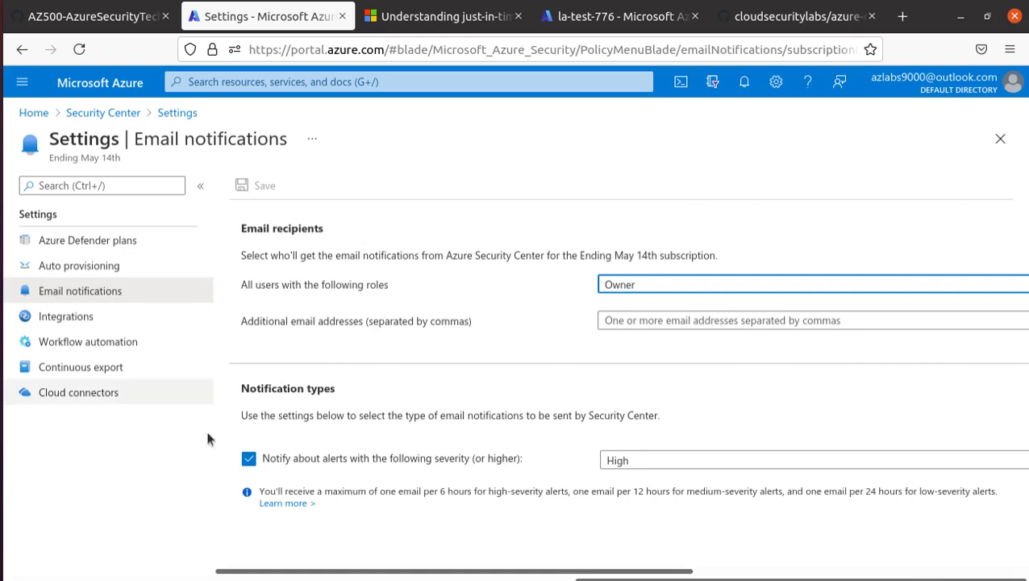
{"action": "left_click", "coordinate": [65, 318]}
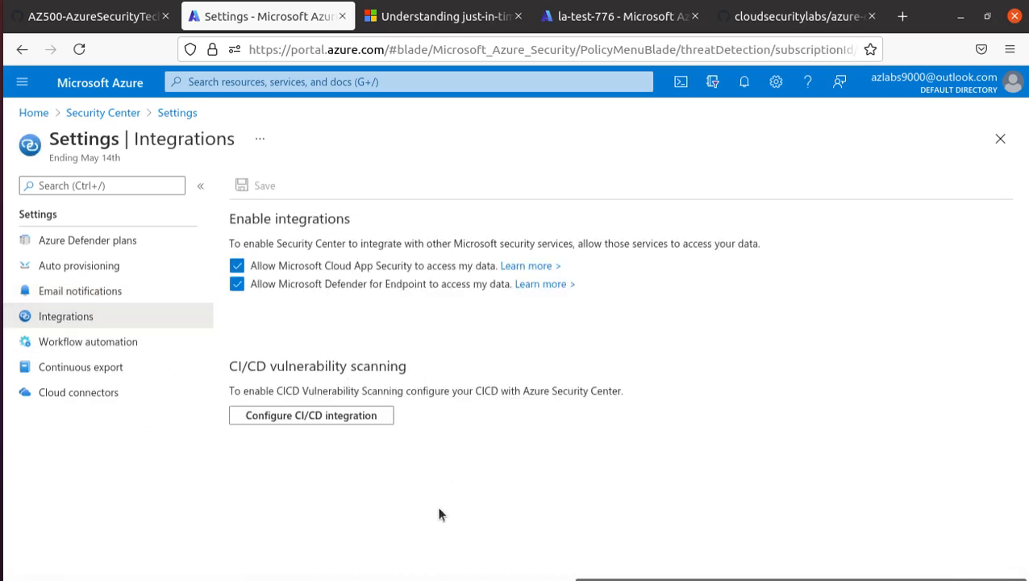
{"action": "left_click", "coordinate": [113, 344]}
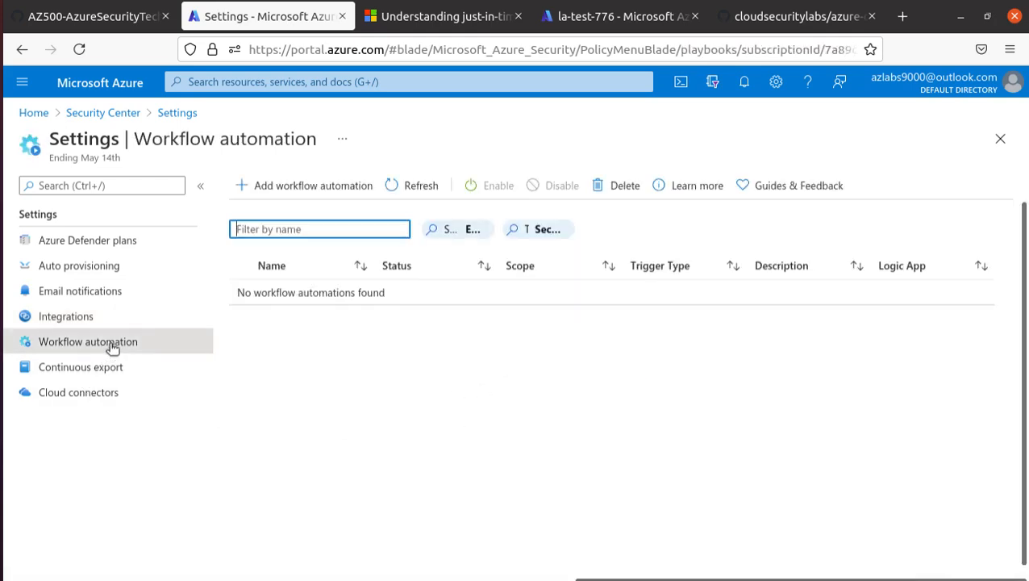
{"action": "left_click", "coordinate": [310, 187]}
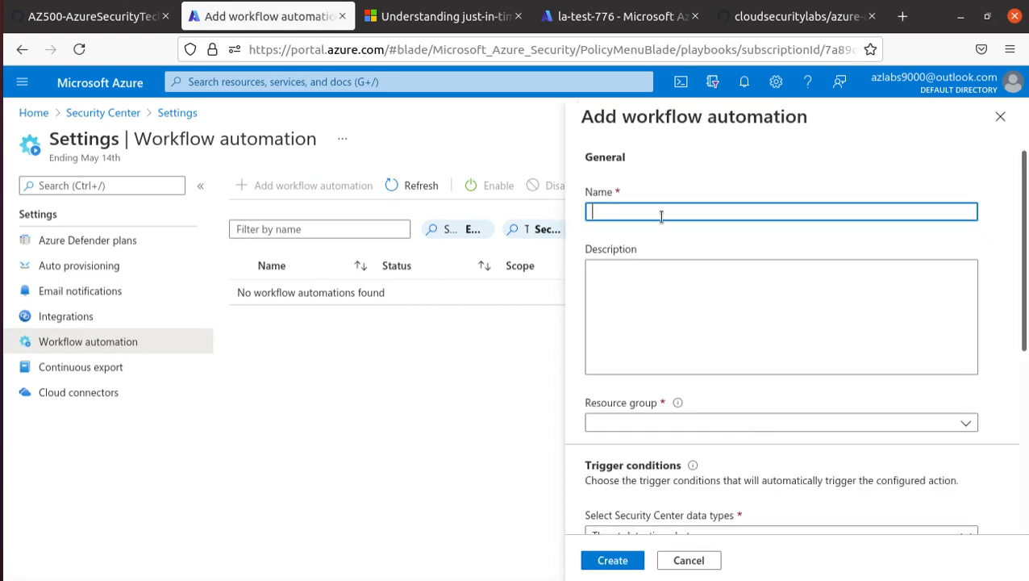
{"action": "scroll", "coordinate": [675, 301], "scroll_direction": "down", "scroll_amount": 3}
{"action": "left_click", "coordinate": [689, 290]}
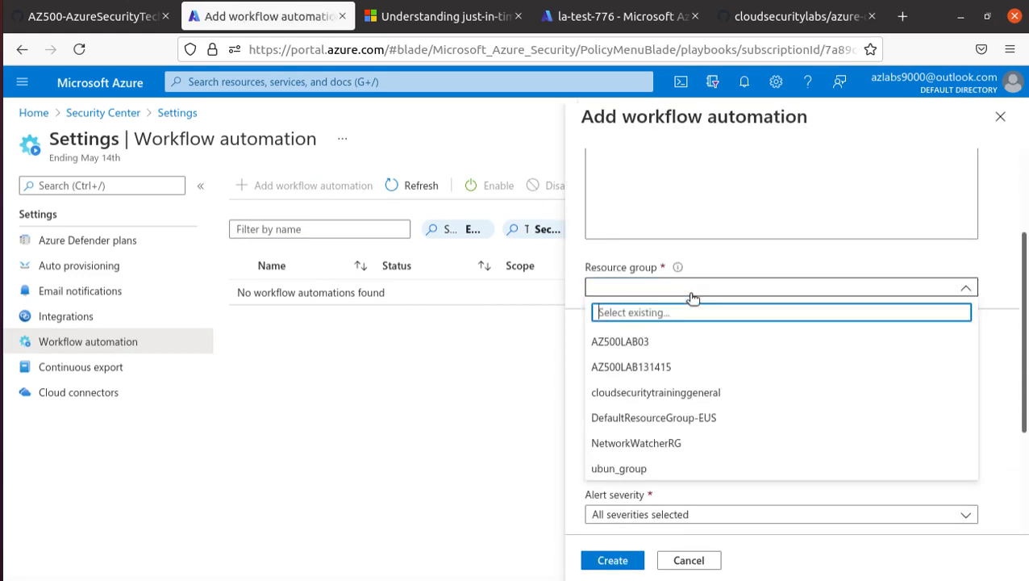
{"action": "left_click", "coordinate": [680, 368]}
{"action": "scroll", "coordinate": [572, 258], "scroll_direction": "down", "scroll_amount": 3}
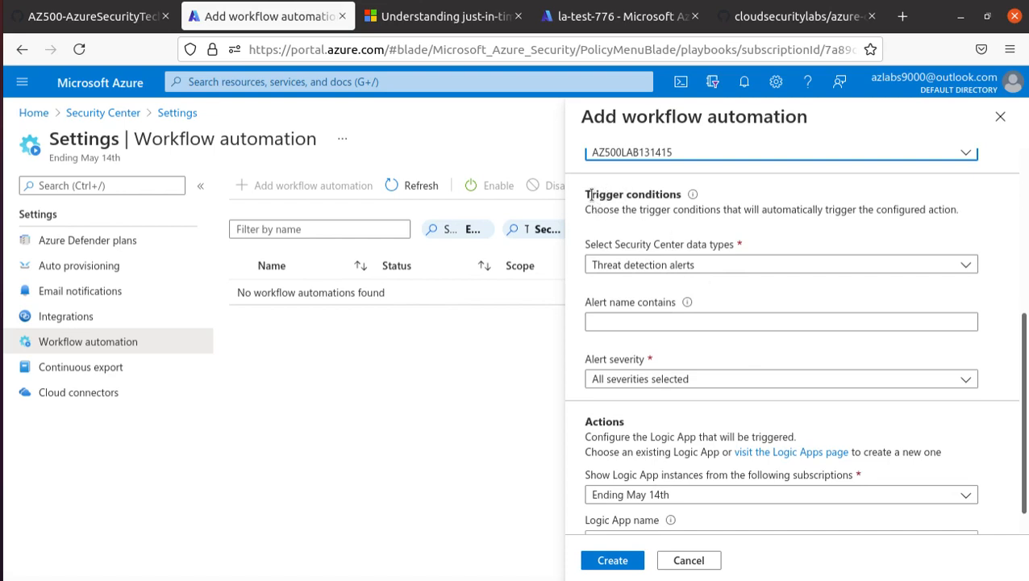
{"action": "mouse_move", "coordinate": [692, 199]}
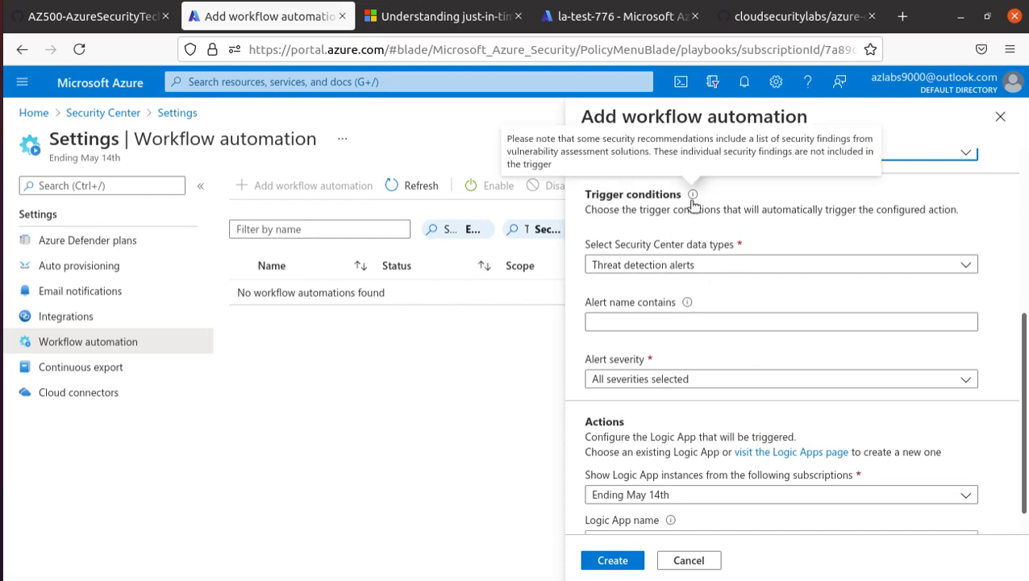
{"action": "left_click", "coordinate": [756, 266]}
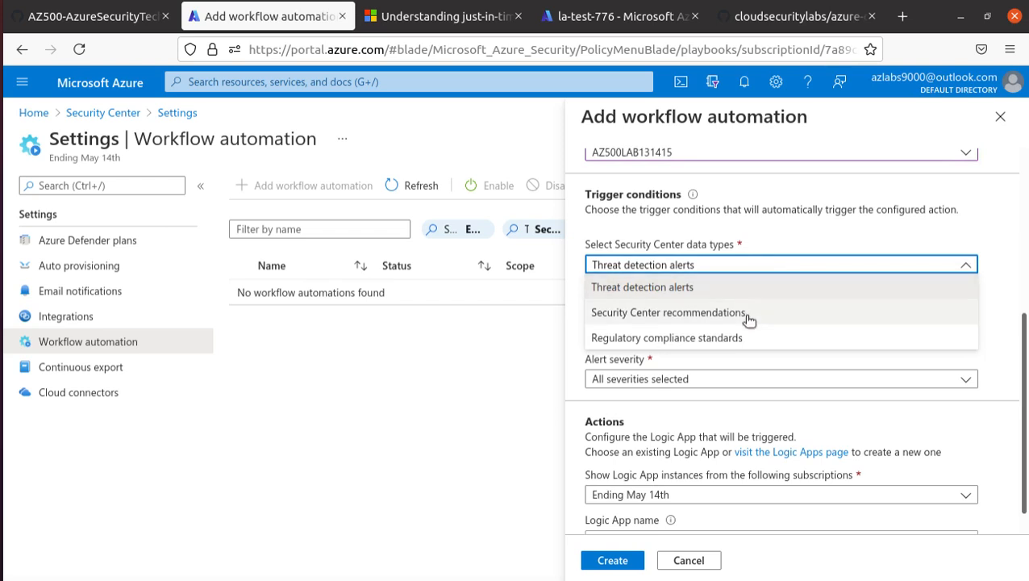
{"action": "left_click", "coordinate": [713, 289]}
{"action": "left_click", "coordinate": [689, 318]}
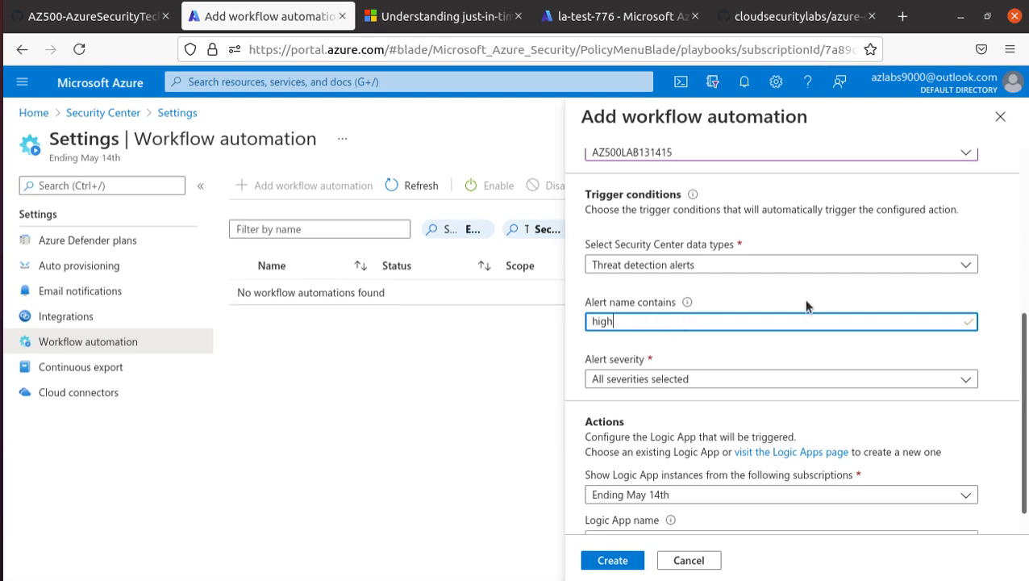
{"action": "scroll", "coordinate": [803, 302], "scroll_direction": "down", "scroll_amount": 1}
{"action": "left_click", "coordinate": [695, 351]}
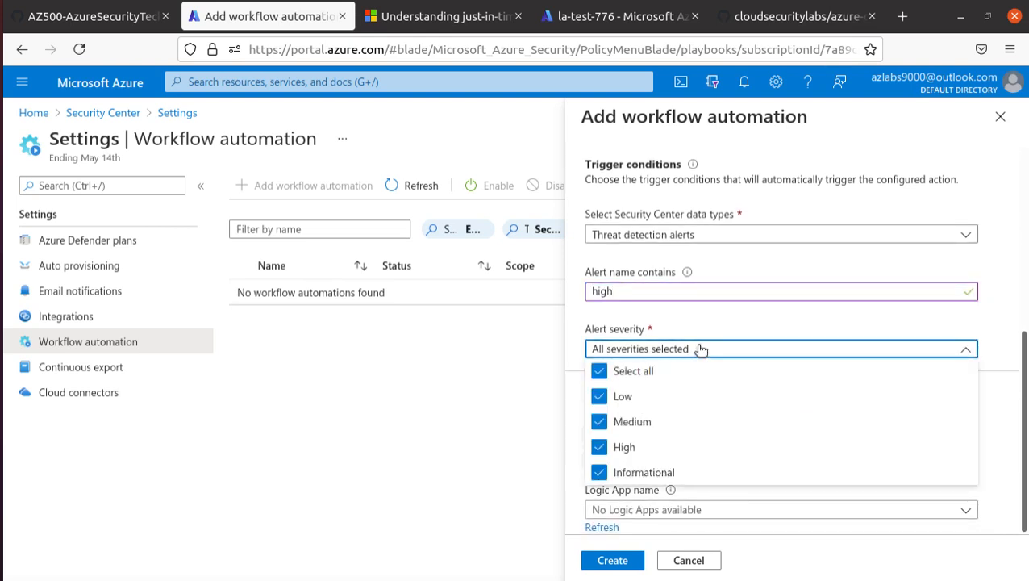
{"action": "left_click", "coordinate": [598, 371]}
{"action": "left_click", "coordinate": [599, 422]}
{"action": "left_click", "coordinate": [599, 422]}
{"action": "left_click", "coordinate": [599, 447]}
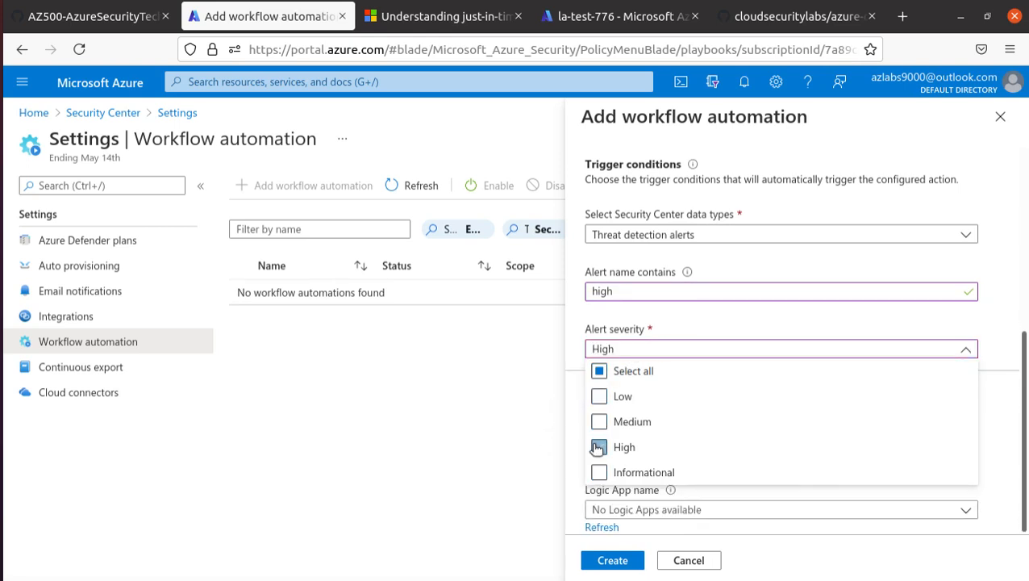
{"action": "left_click", "coordinate": [845, 326]}
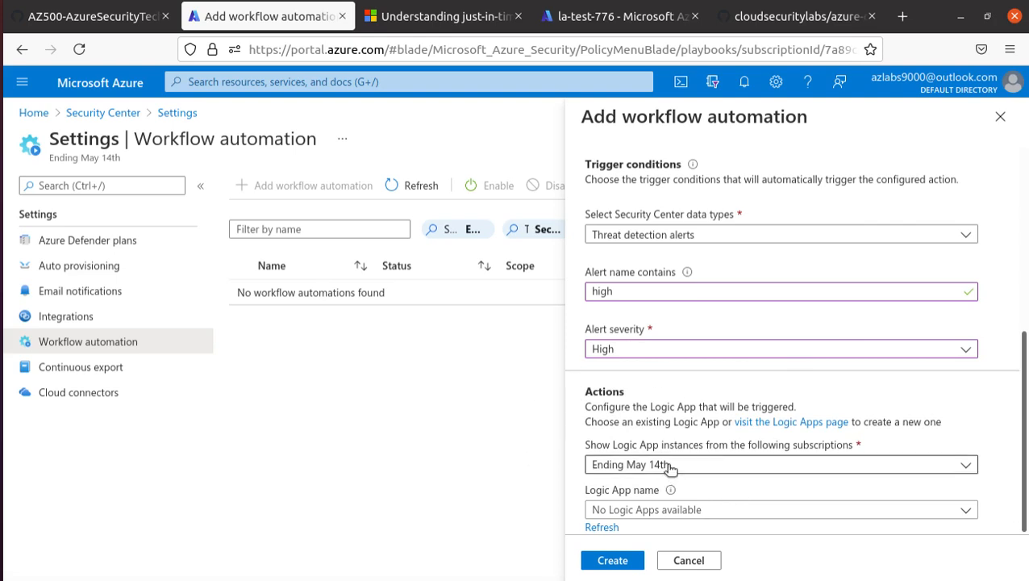
{"action": "left_click", "coordinate": [676, 512]}
{"action": "left_click", "coordinate": [676, 512]}
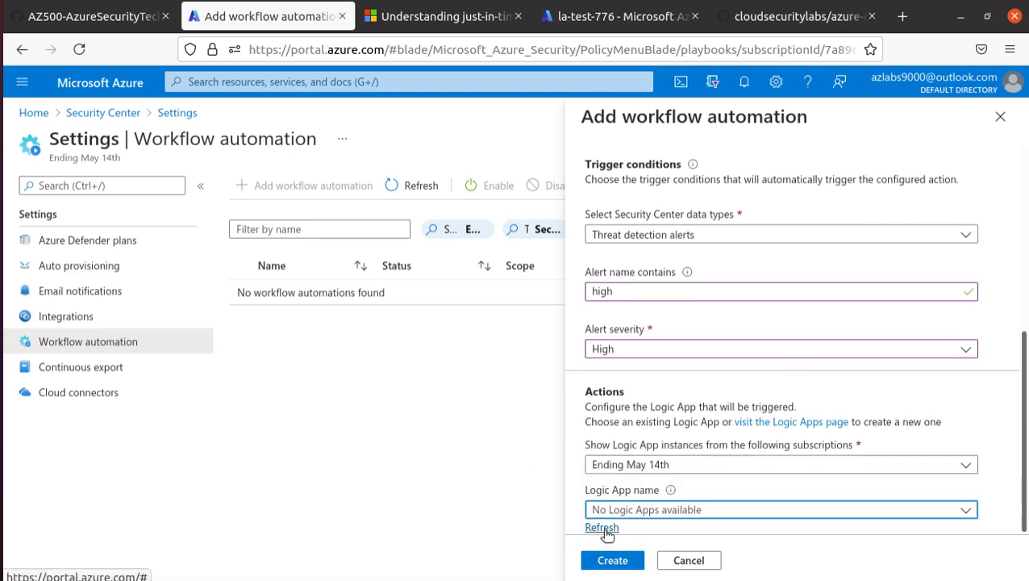
{"action": "left_click", "coordinate": [676, 512]}
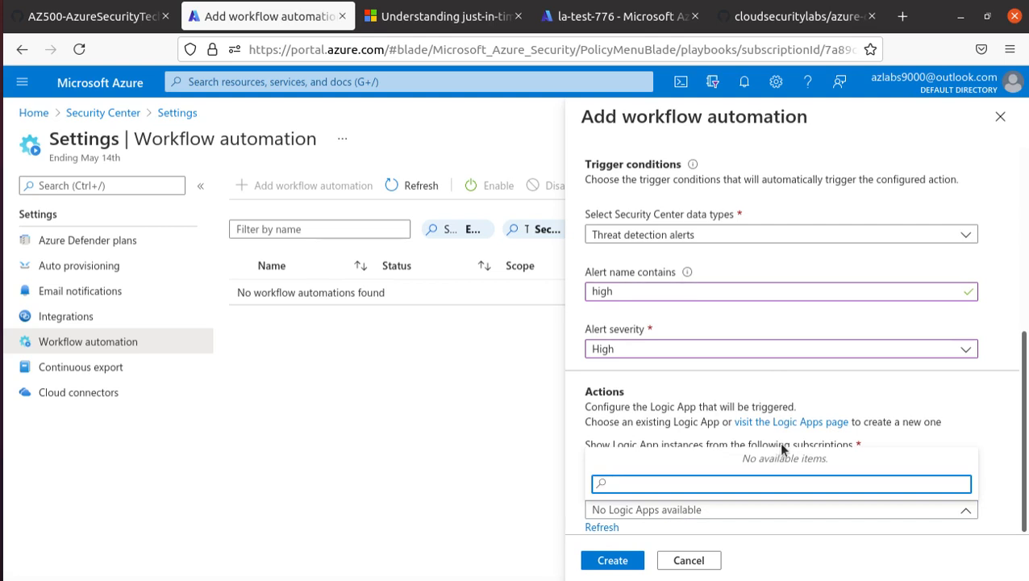
Discard the workflow draft, check Cloud connectors for AWS and GCP, then return to Pricing & settings.
{"action": "left_click", "coordinate": [692, 562]}
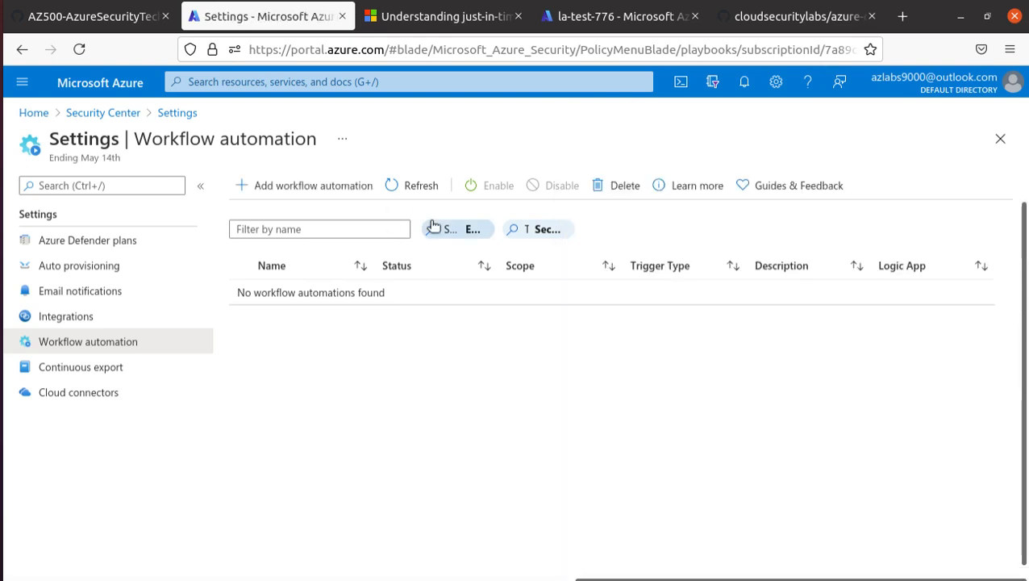
{"action": "left_click", "coordinate": [89, 387]}
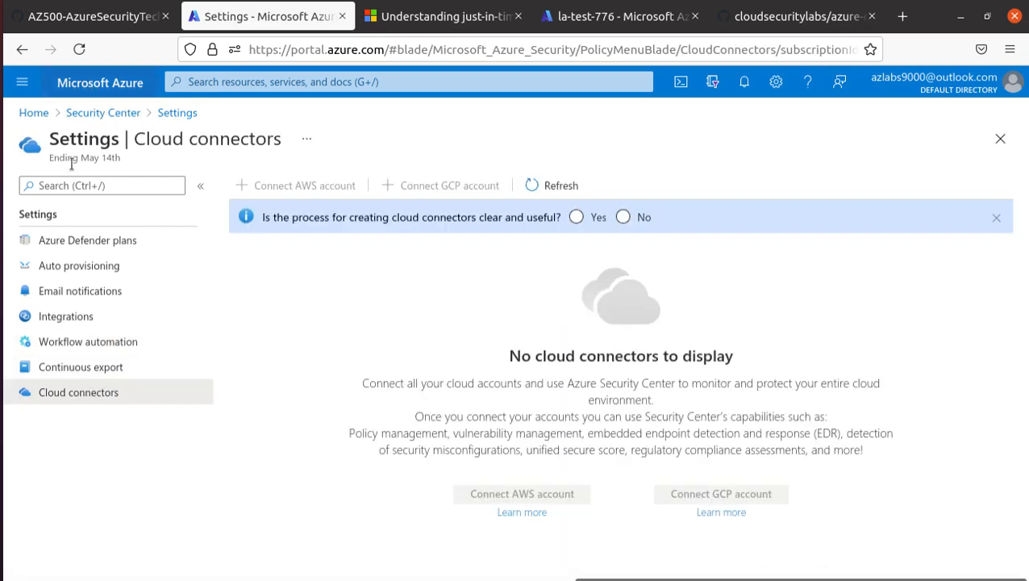
{"action": "left_click", "coordinate": [562, 495]}
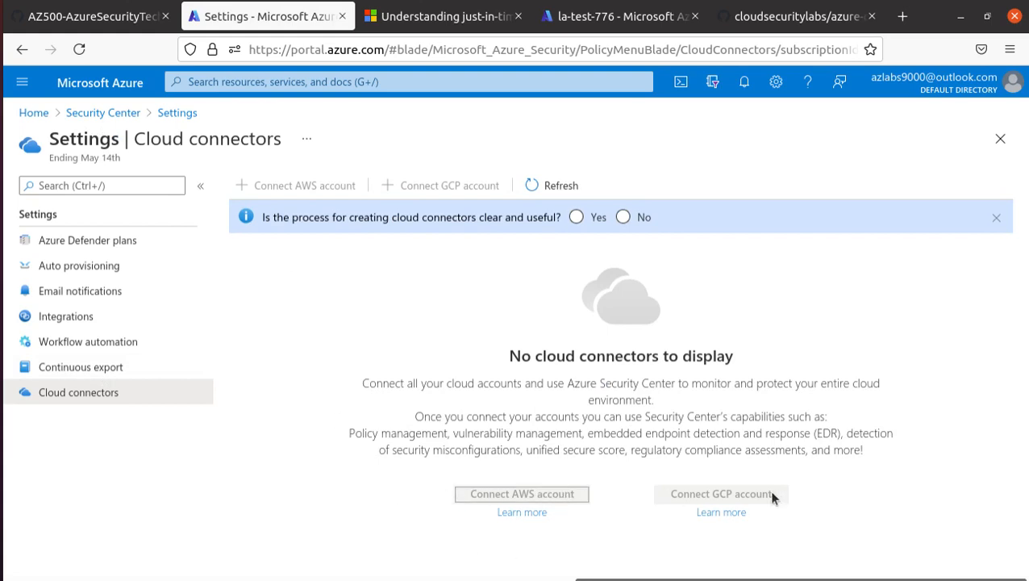
{"action": "left_click", "coordinate": [720, 498]}
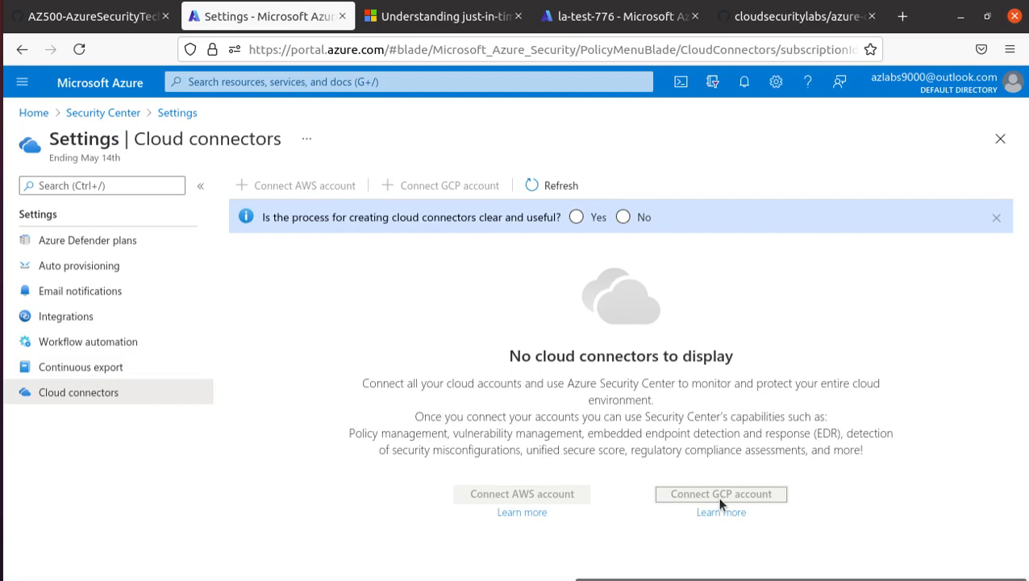
{"action": "left_click", "coordinate": [113, 118]}
Read the GitHub lab guide through step 15 down to the Task 2 heading.
{"action": "left_click", "coordinate": [92, 16]}
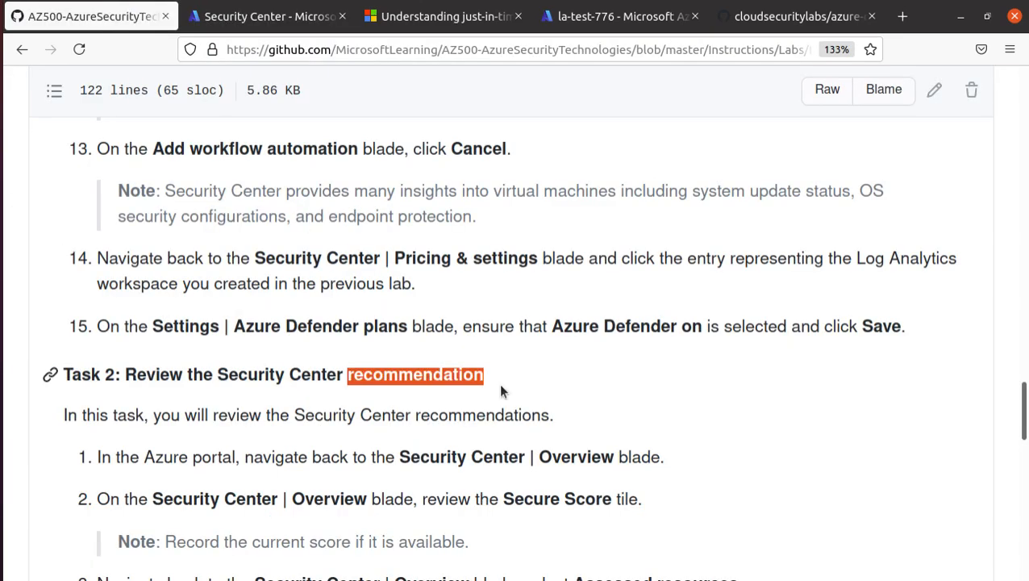
{"action": "scroll", "coordinate": [500, 391], "scroll_direction": "down", "scroll_amount": 1}
{"action": "scroll", "coordinate": [666, 374], "scroll_direction": "up", "scroll_amount": 1}
{"action": "triple_click", "coordinate": [366, 325]}
{"action": "scroll", "coordinate": [365, 326], "scroll_direction": "down", "scroll_amount": 2}
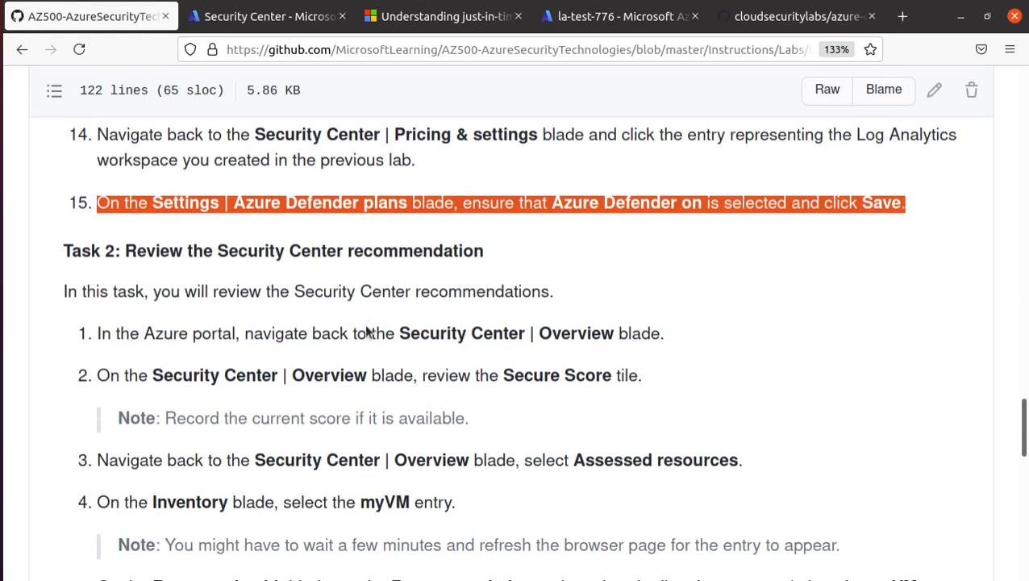
{"action": "scroll", "coordinate": [207, 187], "scroll_direction": "down", "scroll_amount": 1}
{"action": "left_click", "coordinate": [207, 187]}
{"action": "triple_click", "coordinate": [207, 187]}
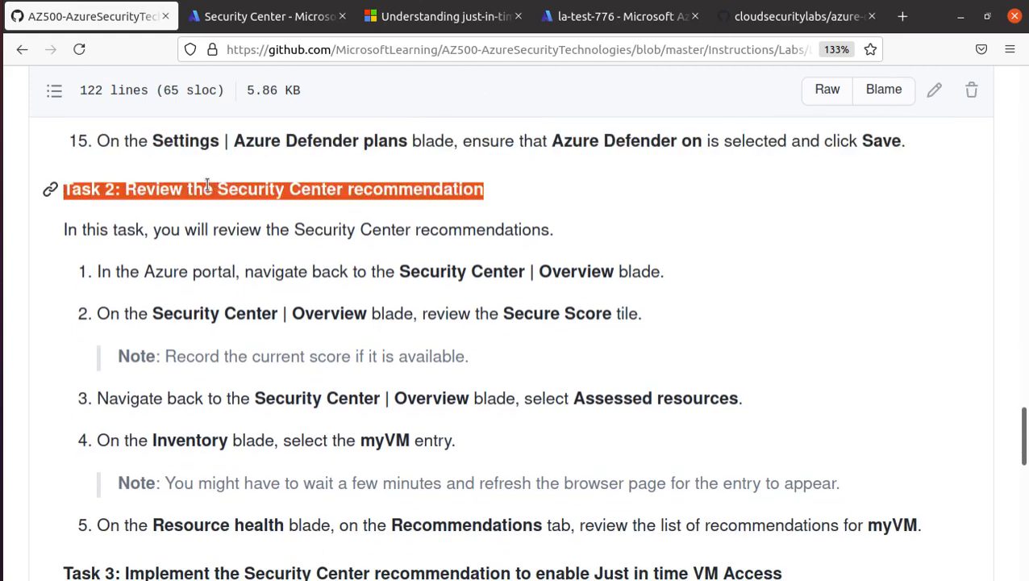
Open the Security Center Overview and scroll through the secure score and Azure Defender cards.
{"action": "left_click", "coordinate": [202, 18]}
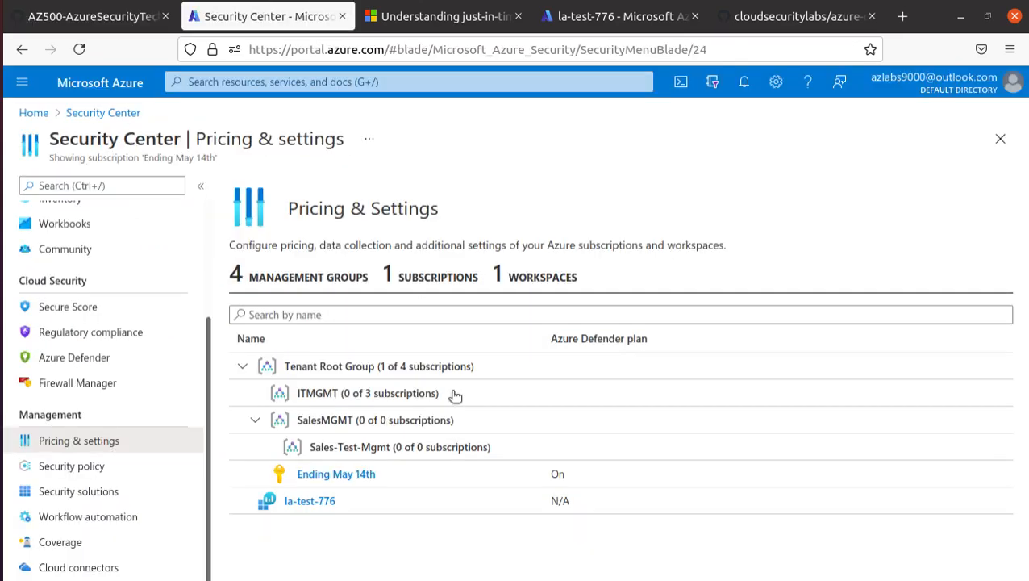
{"action": "left_click", "coordinate": [93, 112]}
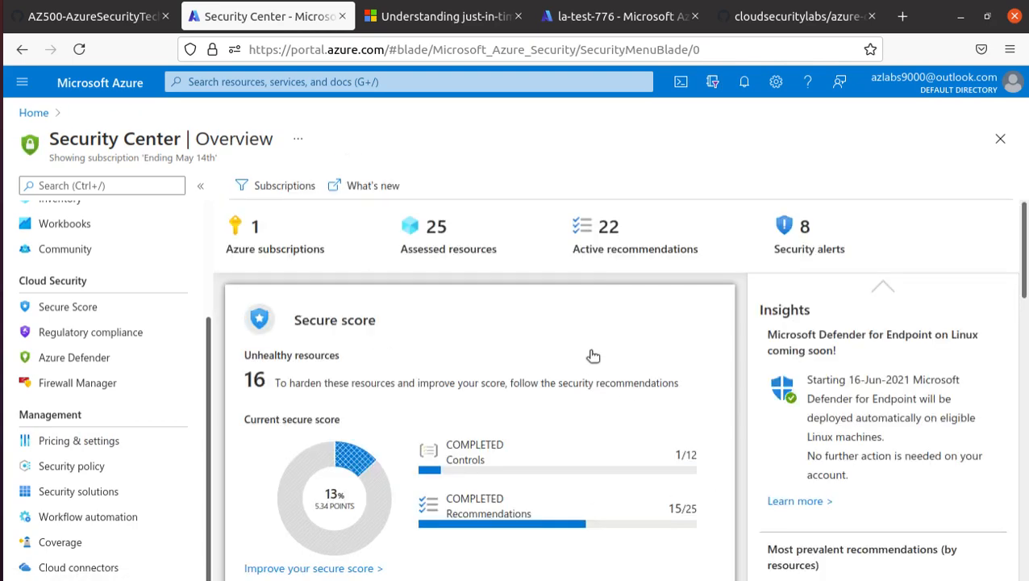
{"action": "scroll", "coordinate": [702, 324], "scroll_direction": "down", "scroll_amount": 5}
{"action": "scroll", "coordinate": [701, 326], "scroll_direction": "down", "scroll_amount": 2}
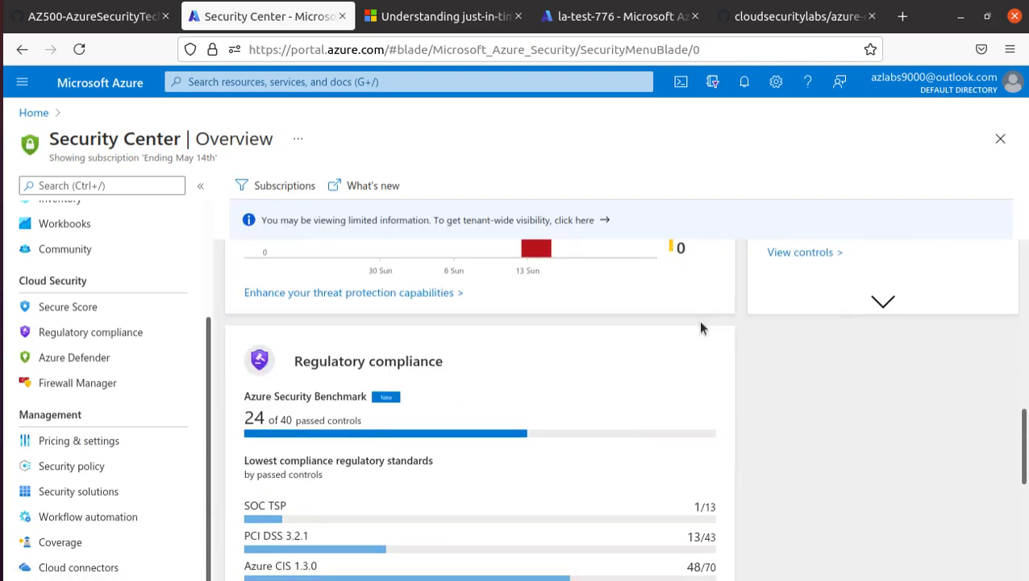
{"action": "scroll", "coordinate": [556, 435], "scroll_direction": "down", "scroll_amount": 4}
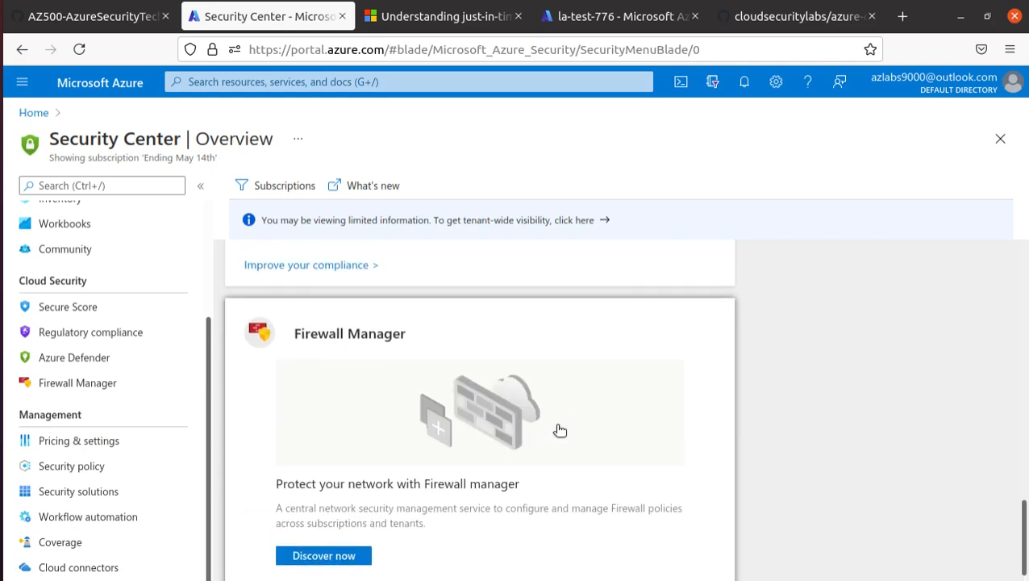
{"action": "scroll", "coordinate": [560, 426], "scroll_direction": "up", "scroll_amount": 5}
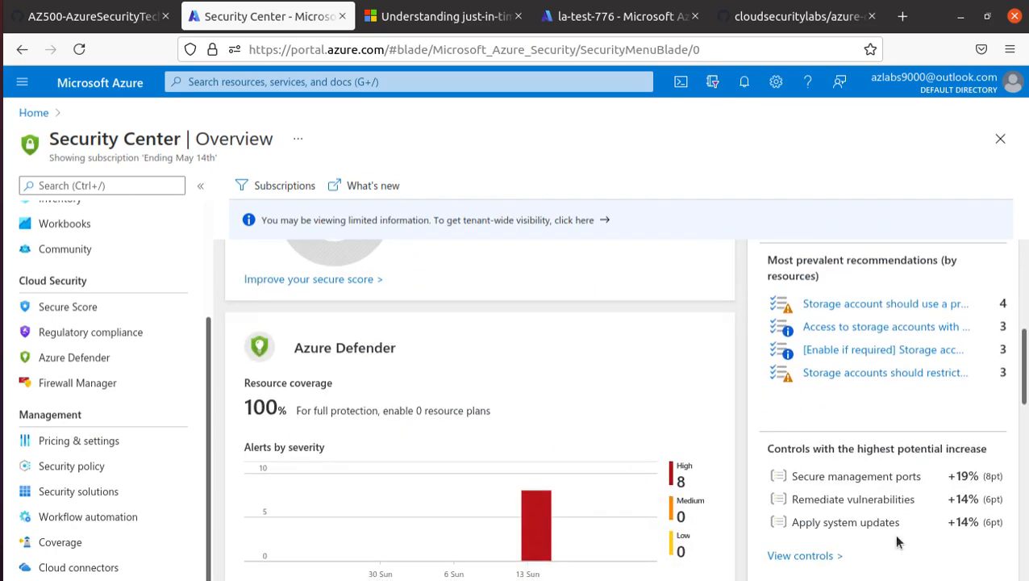
{"action": "scroll", "coordinate": [845, 291], "scroll_direction": "up", "scroll_amount": 5}
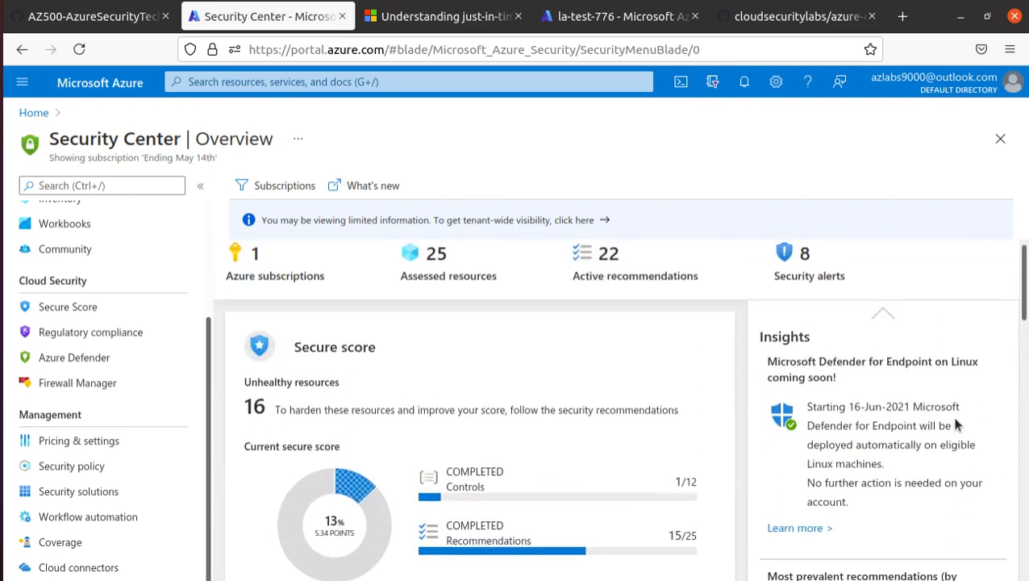
{"action": "scroll", "coordinate": [954, 419], "scroll_direction": "down", "scroll_amount": 1}
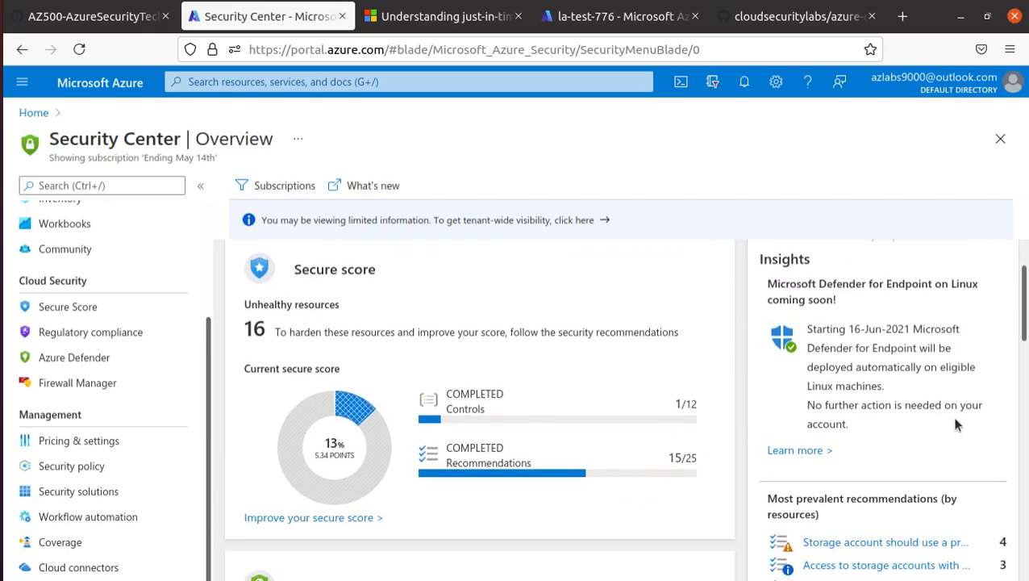
{"action": "scroll", "coordinate": [815, 325], "scroll_direction": "down", "scroll_amount": 4}
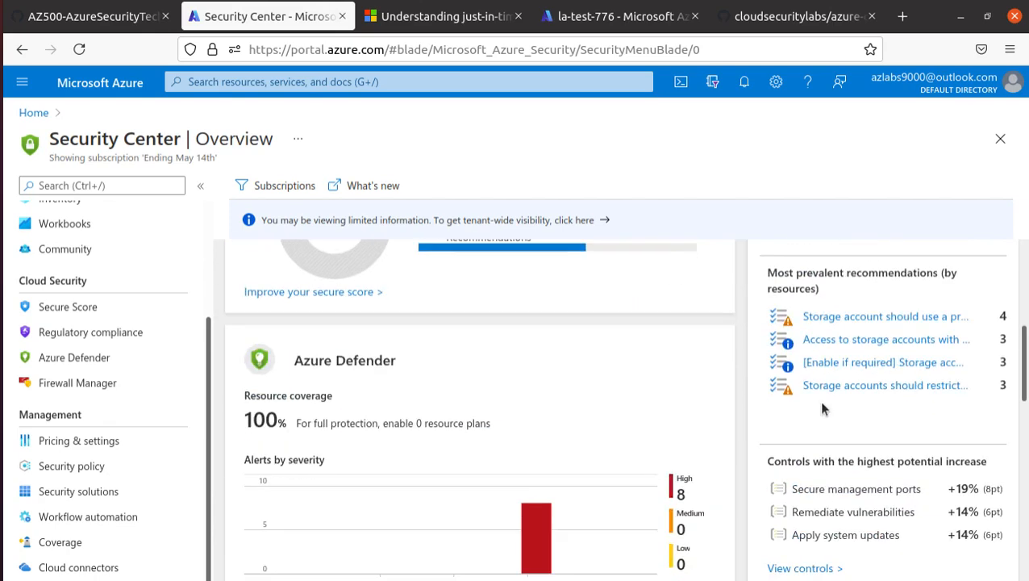
{"action": "scroll", "coordinate": [819, 400], "scroll_direction": "up", "scroll_amount": 4}
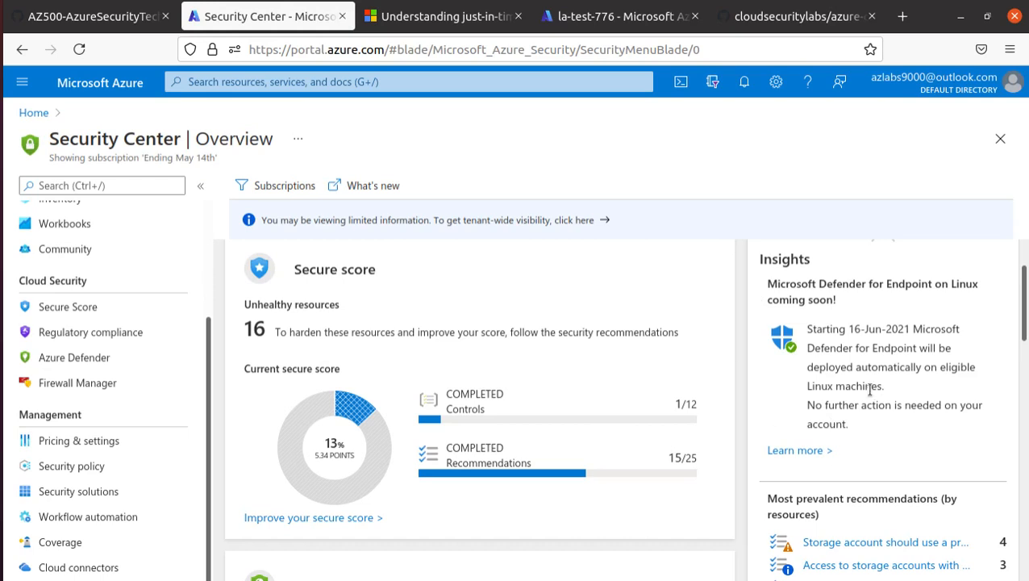
{"action": "scroll", "coordinate": [904, 362], "scroll_direction": "down", "scroll_amount": 2}
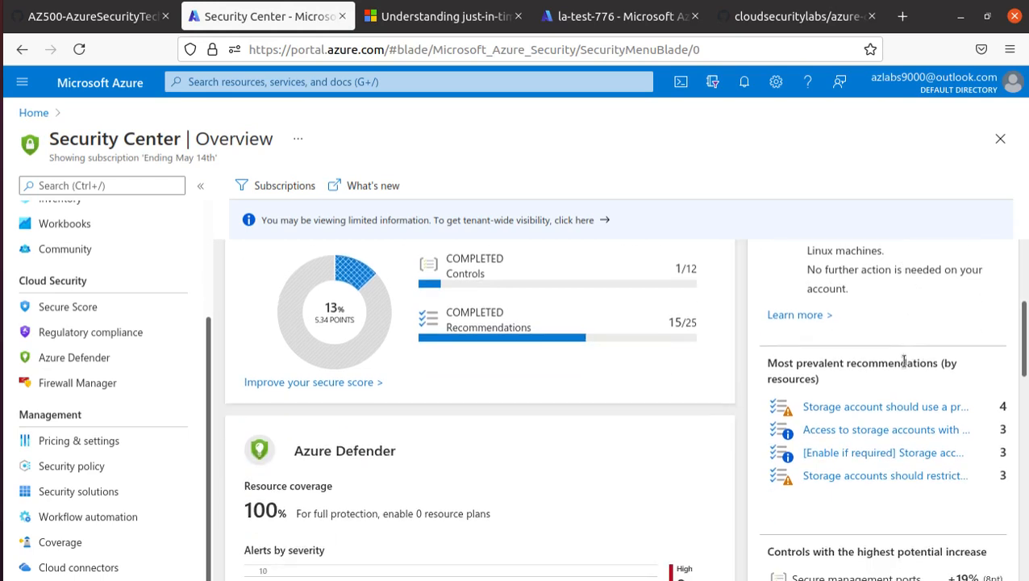
Review the most prevalent recommendations and the controls with highest potential increase.
{"action": "left_click_drag", "start_coordinate": [767, 364], "coordinate": [950, 363]}
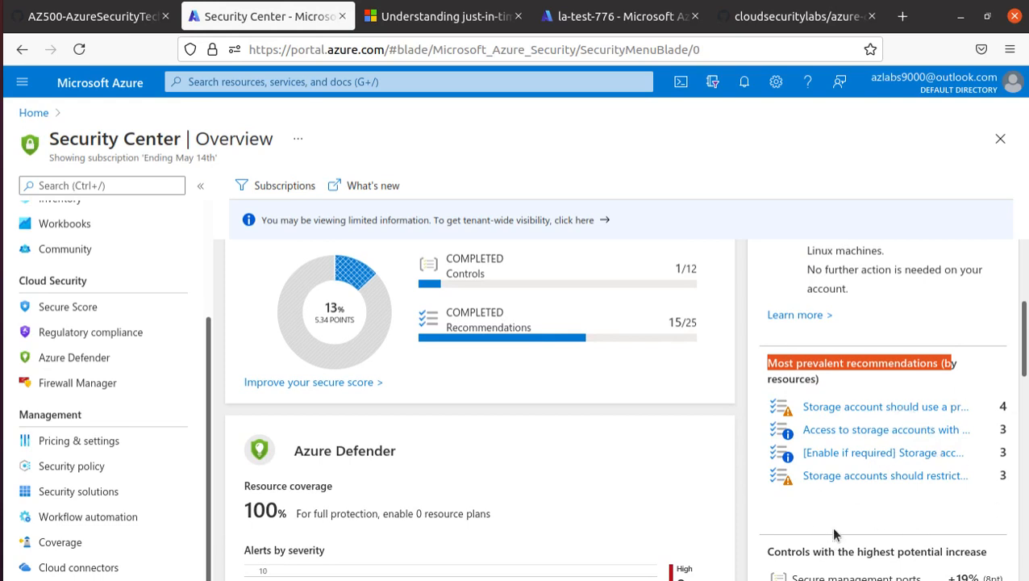
{"action": "scroll", "coordinate": [870, 480], "scroll_direction": "down", "scroll_amount": 1}
{"action": "scroll", "coordinate": [871, 480], "scroll_direction": "down", "scroll_amount": 1}
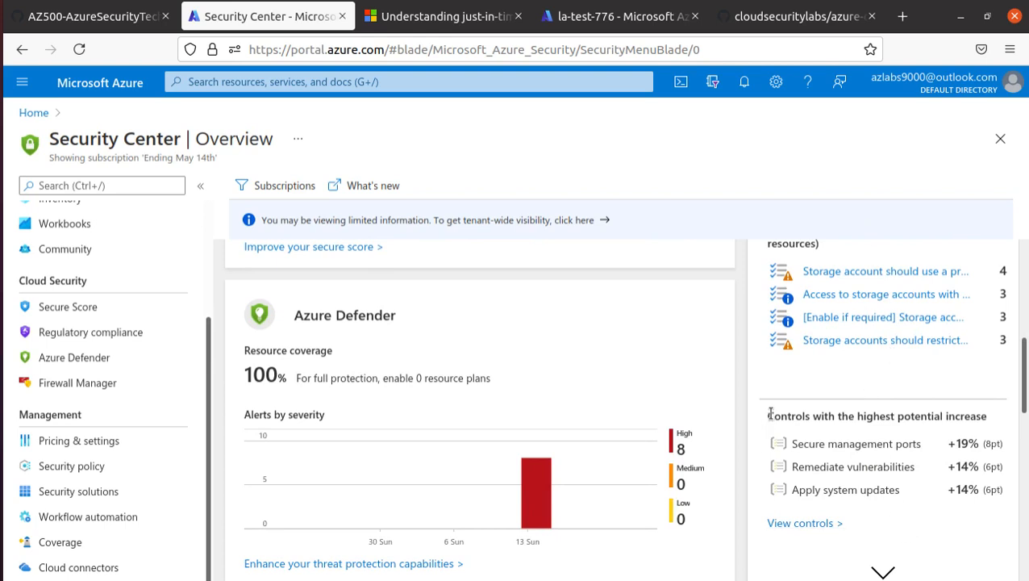
{"action": "left_click_drag", "start_coordinate": [772, 415], "coordinate": [948, 436]}
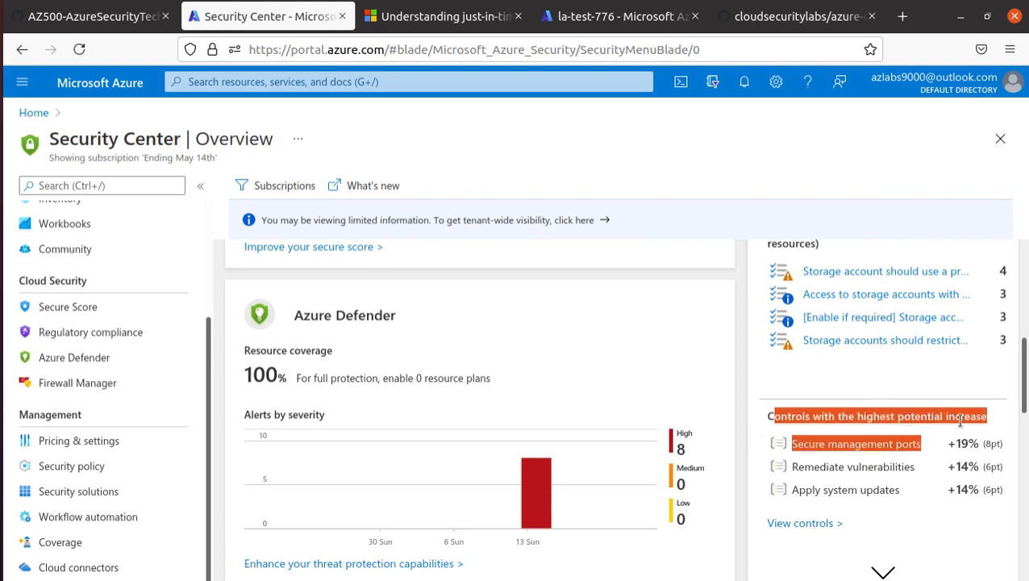
{"action": "left_click", "coordinate": [960, 422]}
{"action": "scroll", "coordinate": [373, 419], "scroll_direction": "up", "scroll_amount": 4}
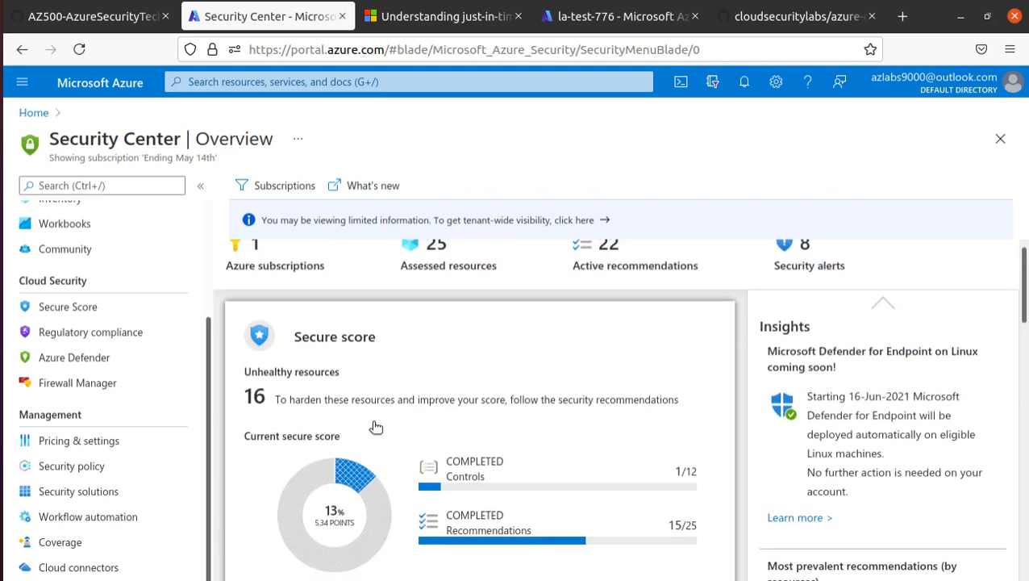
{"action": "scroll", "coordinate": [375, 427], "scroll_direction": "down", "scroll_amount": 2}
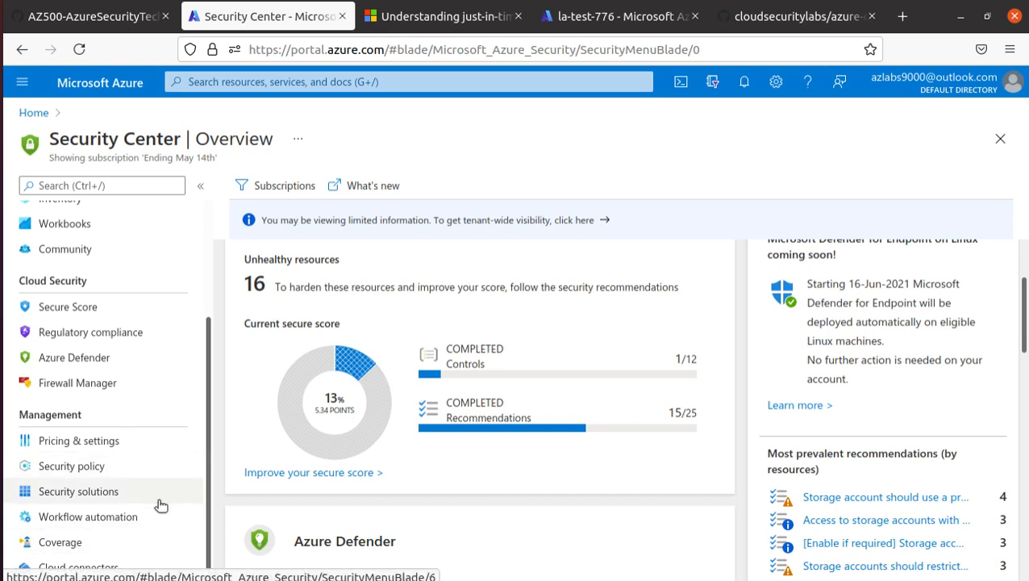
{"action": "scroll", "coordinate": [158, 504], "scroll_direction": "up", "scroll_amount": 2}
{"action": "scroll", "coordinate": [158, 505], "scroll_direction": "up", "scroll_amount": 1}
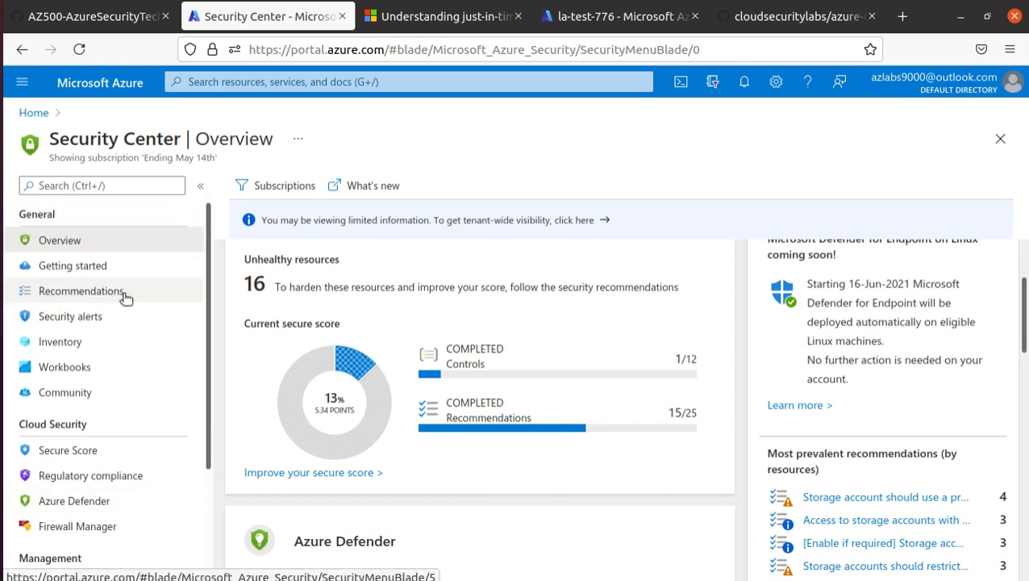
Open Recommendations and expand the Secure management ports control (19%, 8 points potential increase).
{"action": "left_click", "coordinate": [87, 295]}
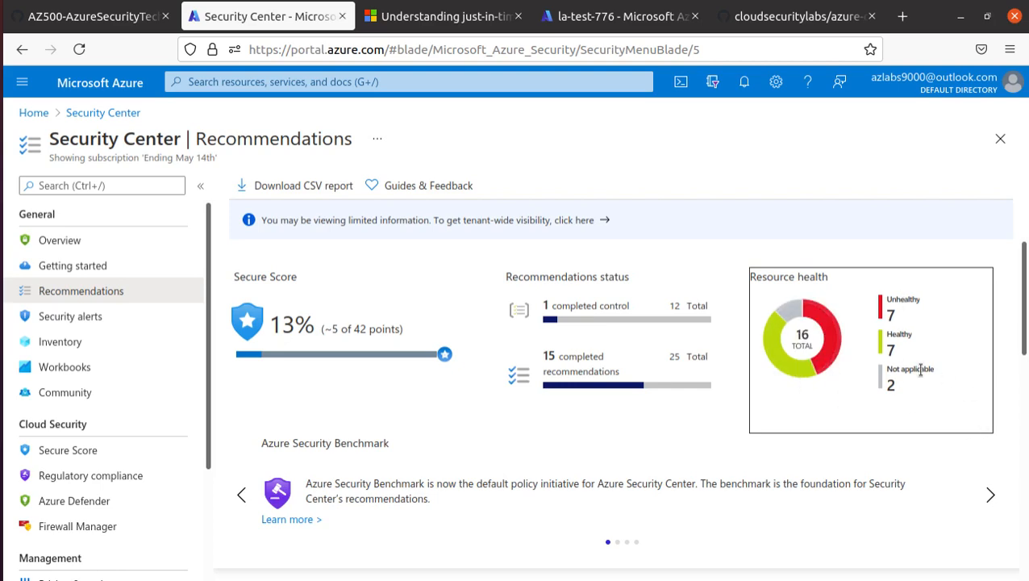
{"action": "scroll", "coordinate": [850, 414], "scroll_direction": "down", "scroll_amount": 5}
{"action": "scroll", "coordinate": [854, 420], "scroll_direction": "down", "scroll_amount": 1}
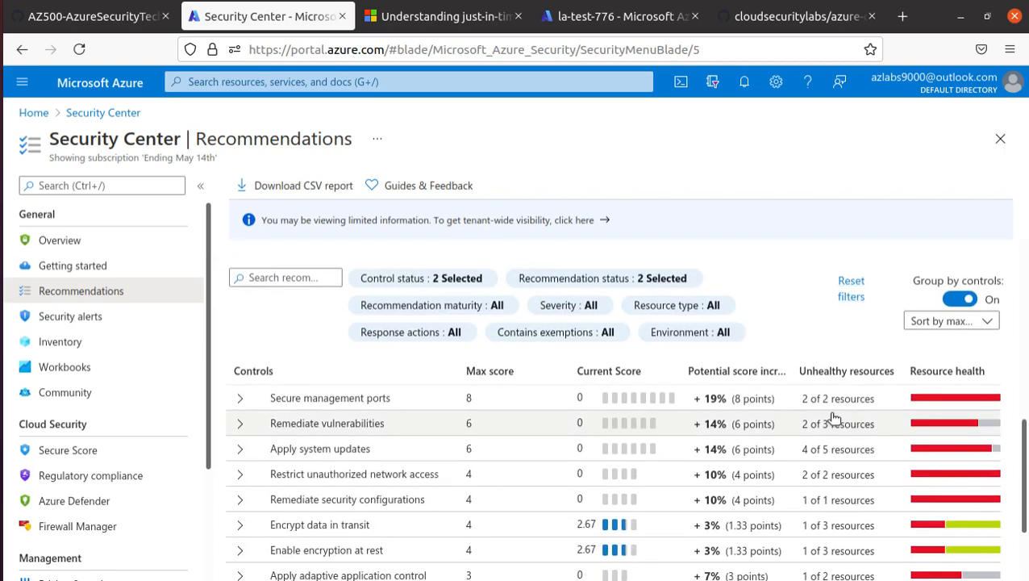
{"action": "scroll", "coordinate": [229, 485], "scroll_direction": "down", "scroll_amount": 1}
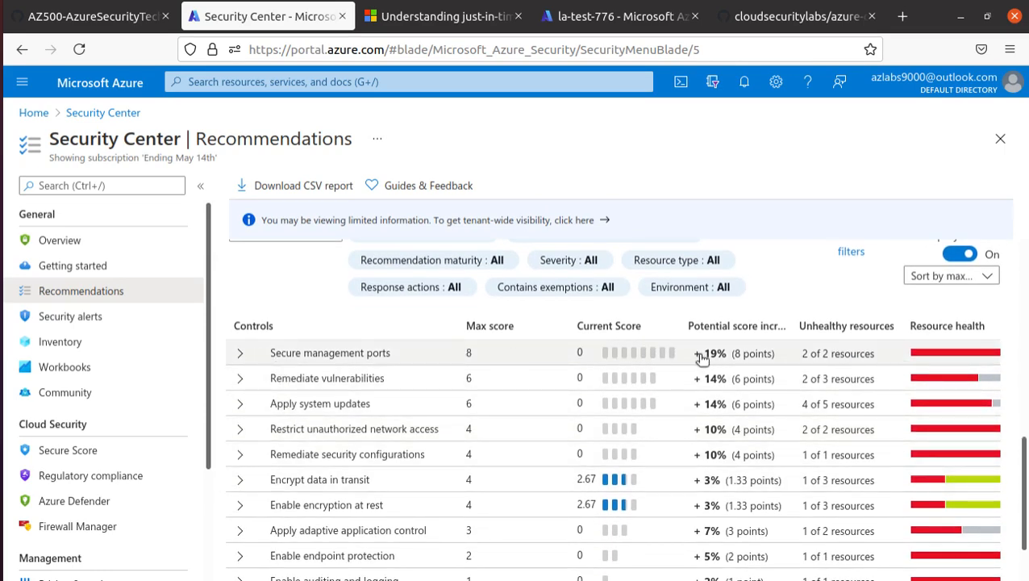
{"action": "left_click_drag", "start_coordinate": [700, 353], "coordinate": [779, 356]}
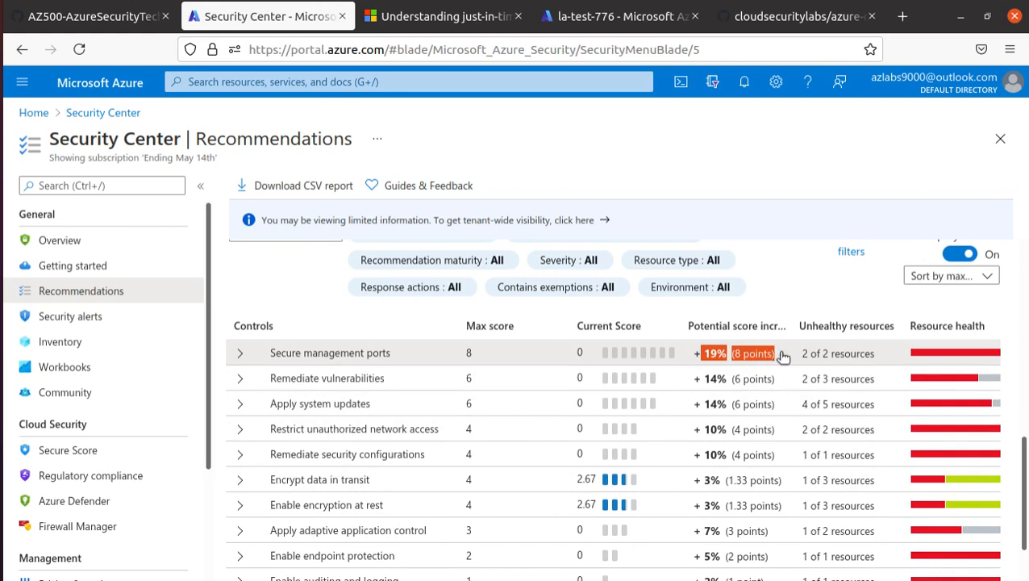
{"action": "mouse_move", "coordinate": [744, 360]}
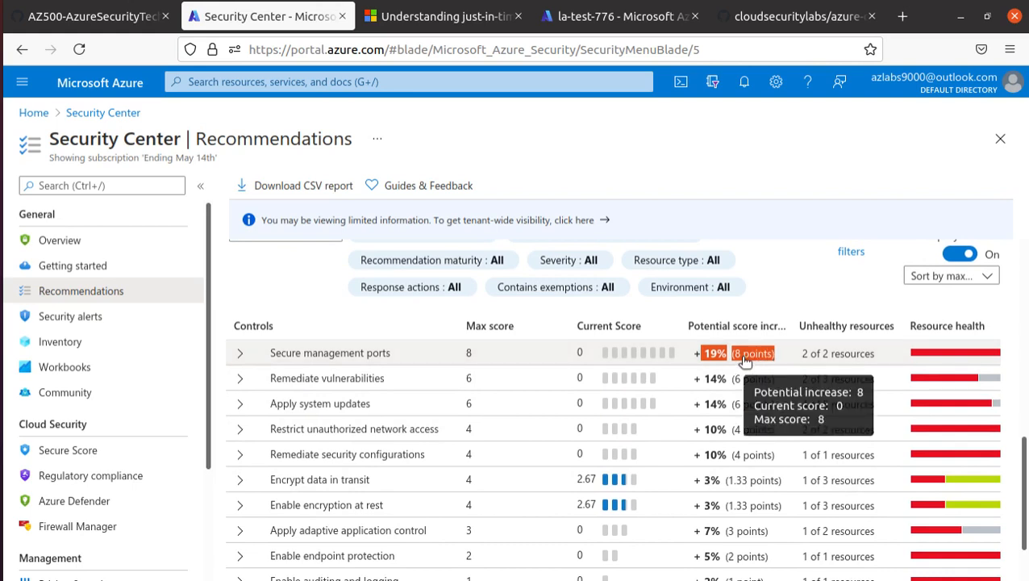
{"action": "left_click", "coordinate": [241, 355]}
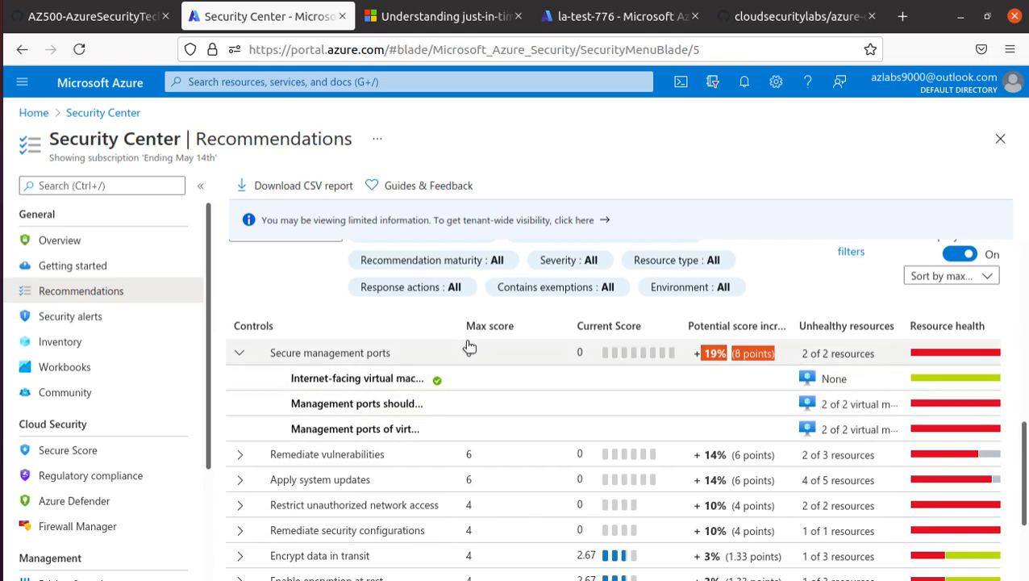
Widen the Controls column to show full names and expand Remediate vulnerabilities.
{"action": "left_click_drag", "start_coordinate": [636, 349], "coordinate": [635, 351]}
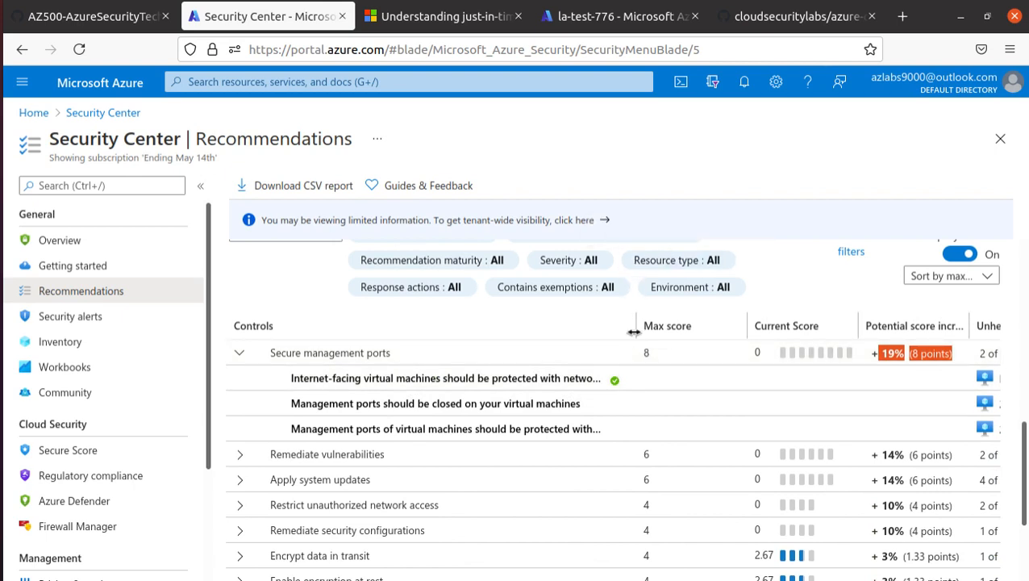
{"action": "left_click_drag", "start_coordinate": [634, 332], "coordinate": [738, 331]}
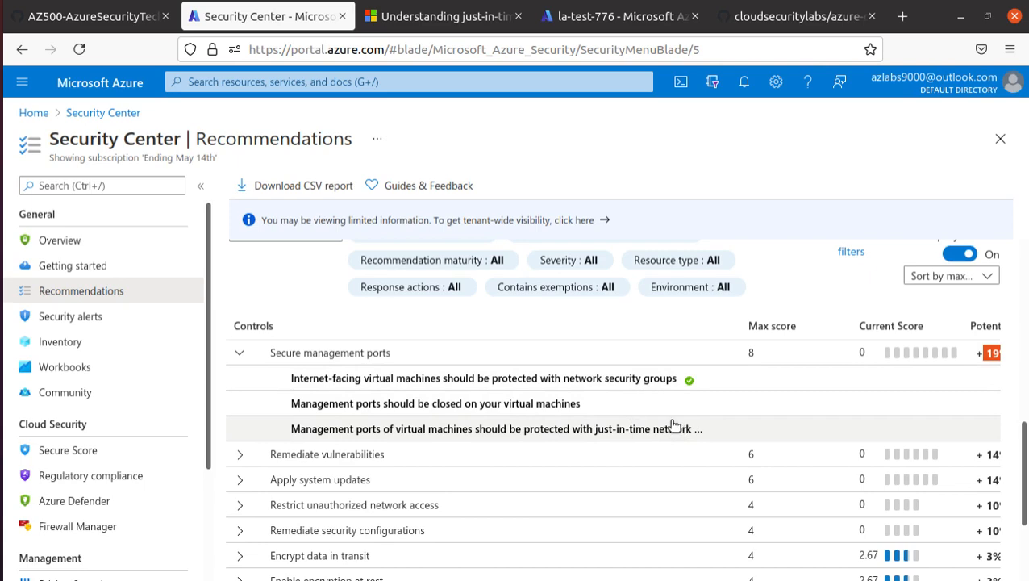
{"action": "scroll", "coordinate": [673, 425], "scroll_direction": "down", "scroll_amount": 3}
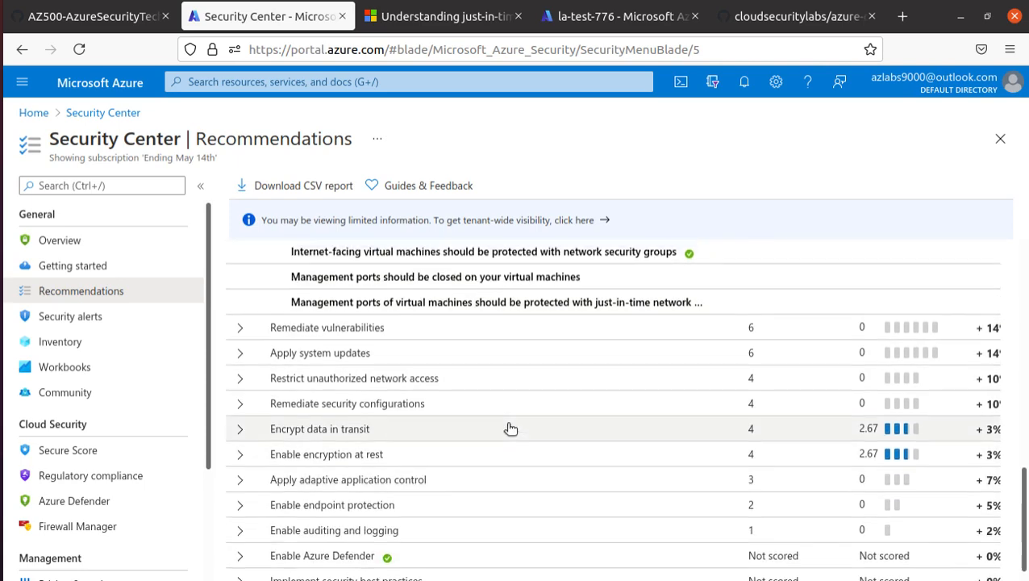
{"action": "scroll", "coordinate": [510, 428], "scroll_direction": "up", "scroll_amount": 6}
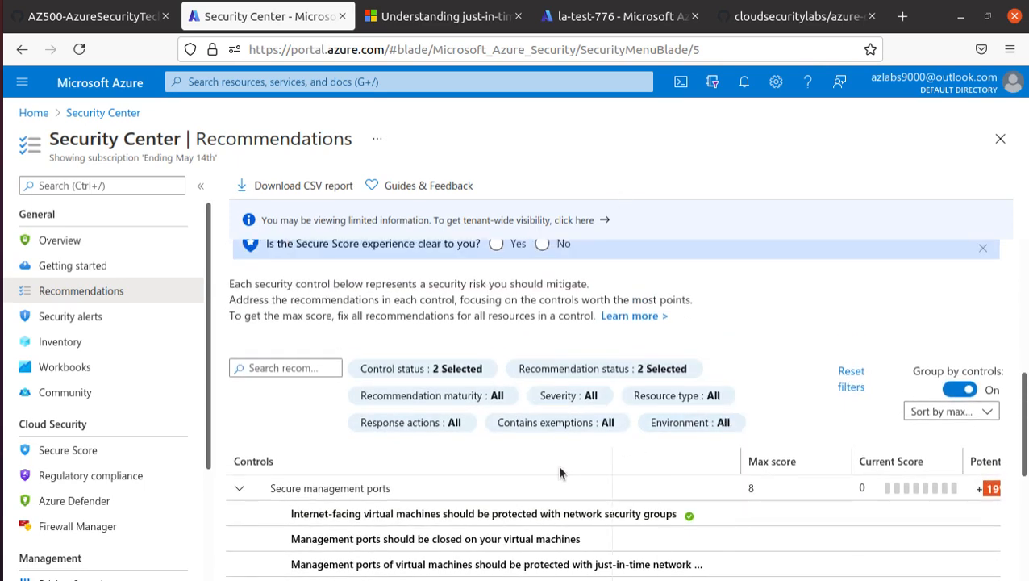
{"action": "scroll", "coordinate": [471, 443], "scroll_direction": "down", "scroll_amount": 5}
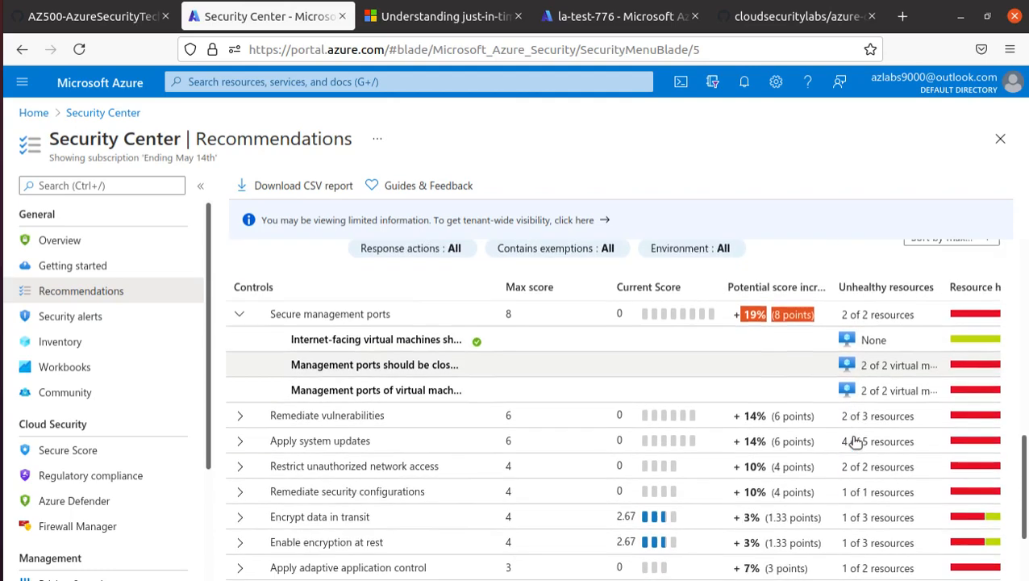
{"action": "scroll", "coordinate": [855, 440], "scroll_direction": "down", "scroll_amount": 1}
{"action": "left_click", "coordinate": [358, 320]}
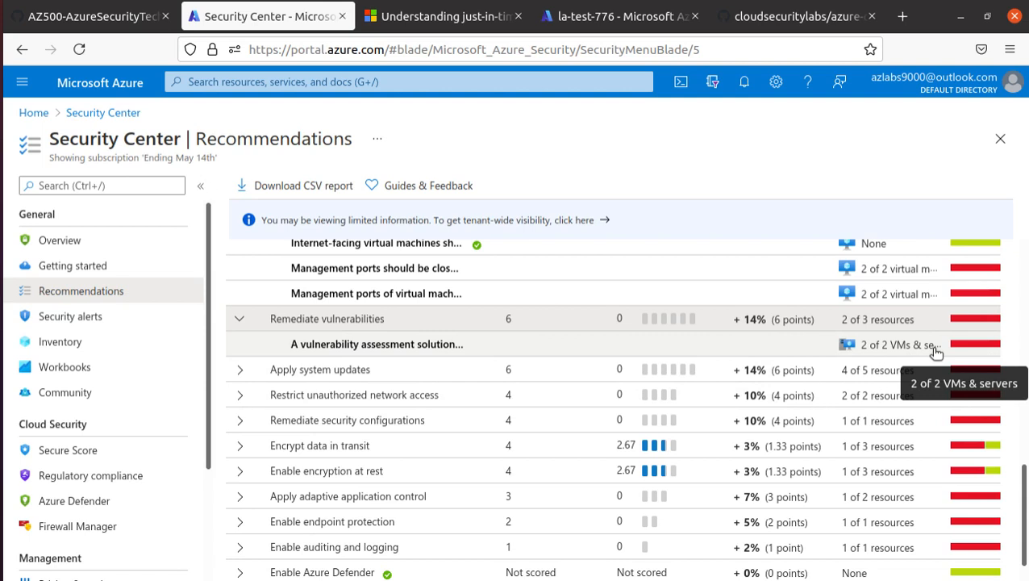
Open the vulnerability assessment recommendation, select both ubun and myVM, and choose Fix.
{"action": "left_click", "coordinate": [461, 349]}
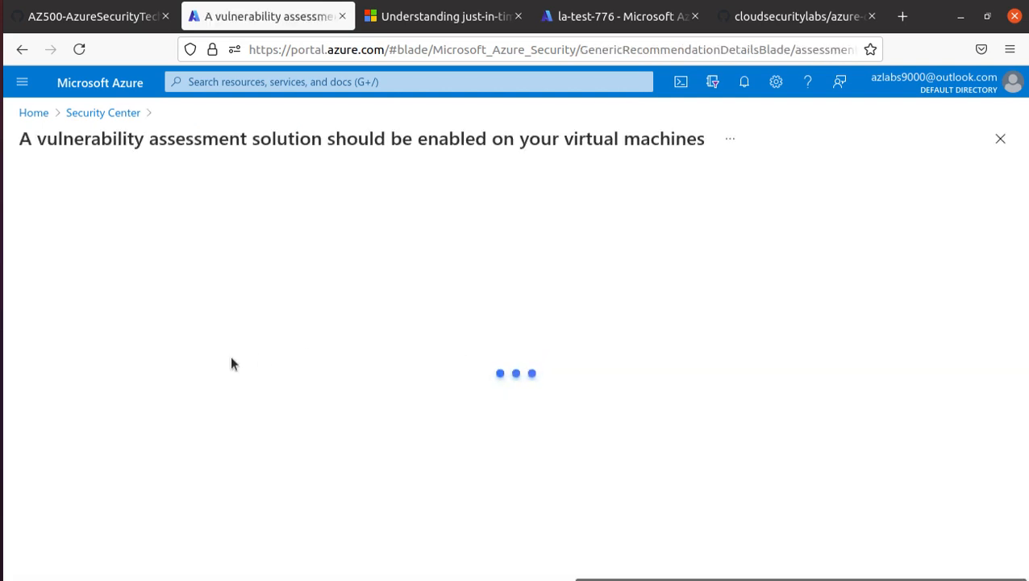
{"action": "scroll", "coordinate": [373, 416], "scroll_direction": "down", "scroll_amount": 3}
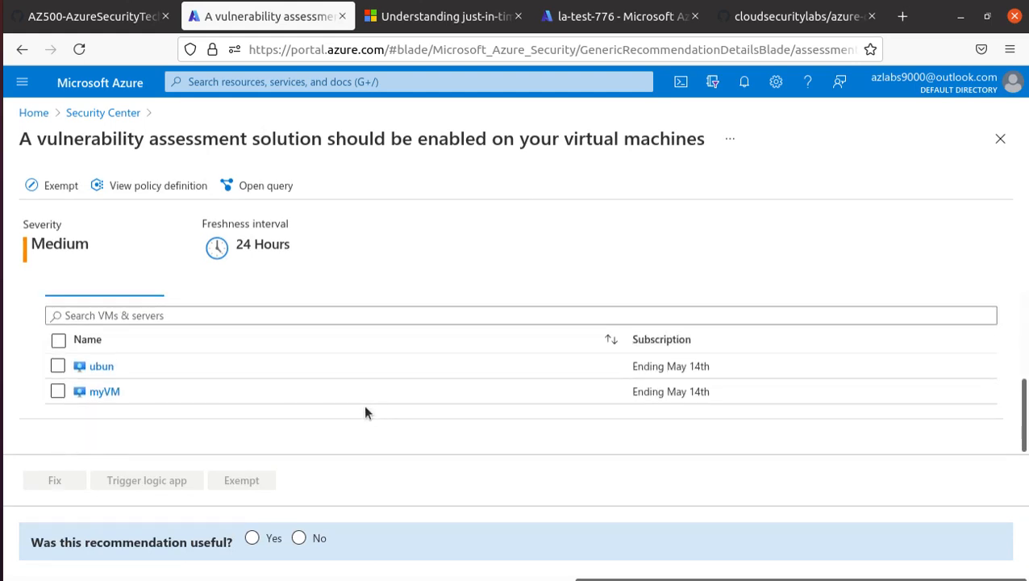
{"action": "scroll", "coordinate": [239, 381], "scroll_direction": "up", "scroll_amount": 1}
{"action": "scroll", "coordinate": [238, 381], "scroll_direction": "down", "scroll_amount": 1}
{"action": "left_click", "coordinate": [58, 339]}
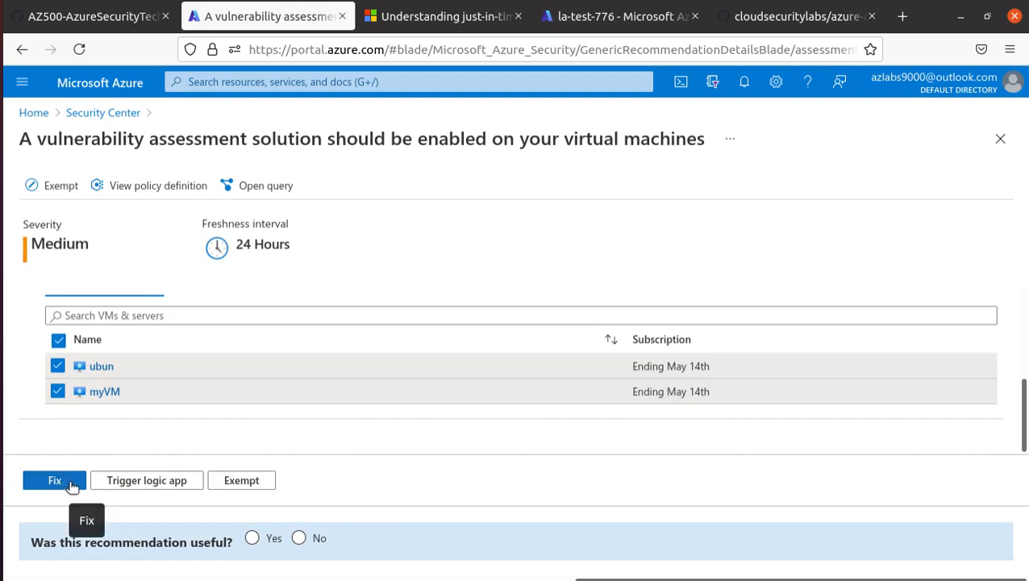
{"action": "left_click", "coordinate": [55, 480]}
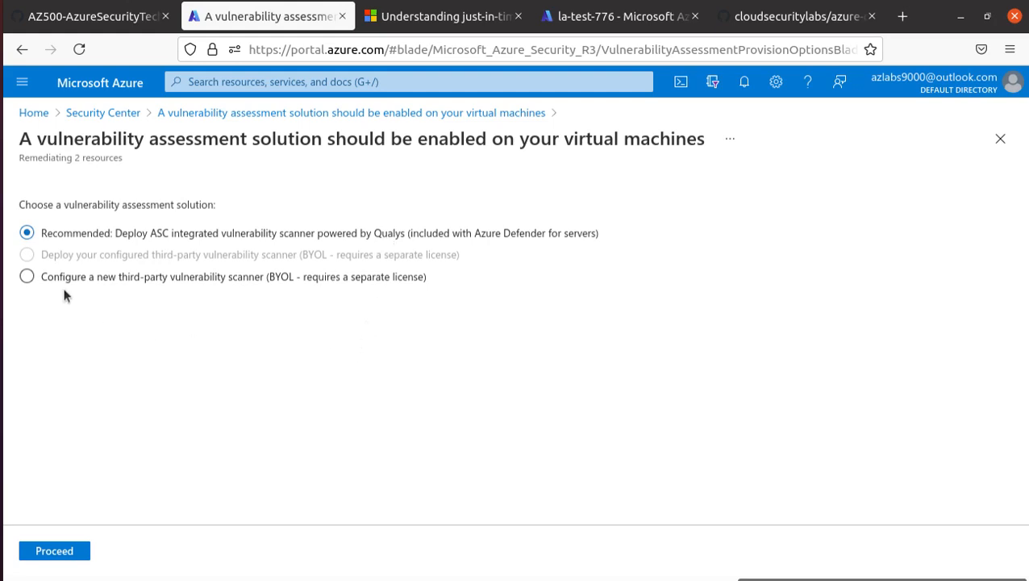
Proceed with the recommended Qualys scanner and fix the 2 resources, ubun and myVM.
{"action": "left_click_drag", "start_coordinate": [34, 277], "coordinate": [368, 284]}
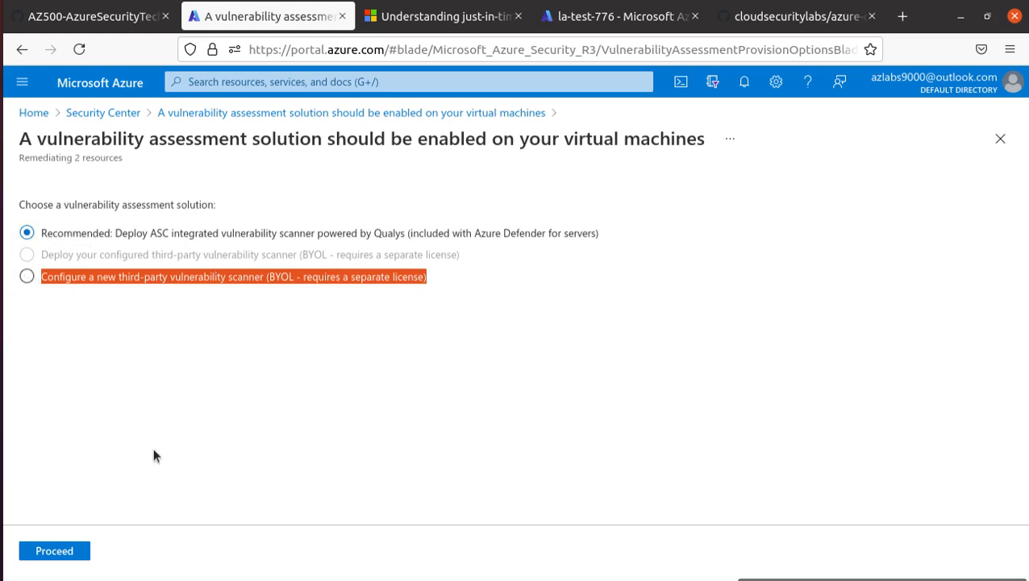
{"action": "left_click", "coordinate": [54, 551]}
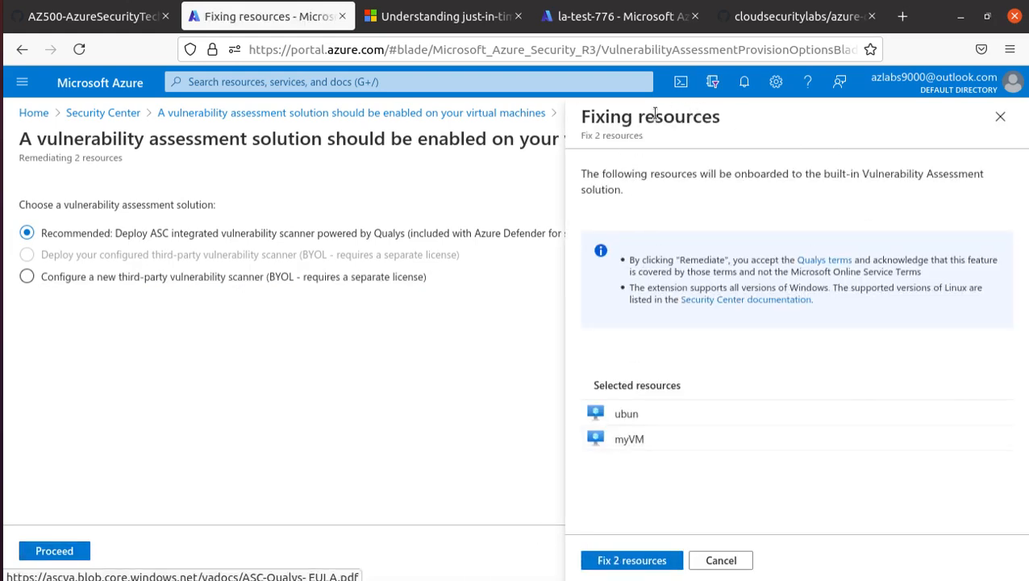
{"action": "left_click_drag", "start_coordinate": [586, 173], "coordinate": [621, 207]}
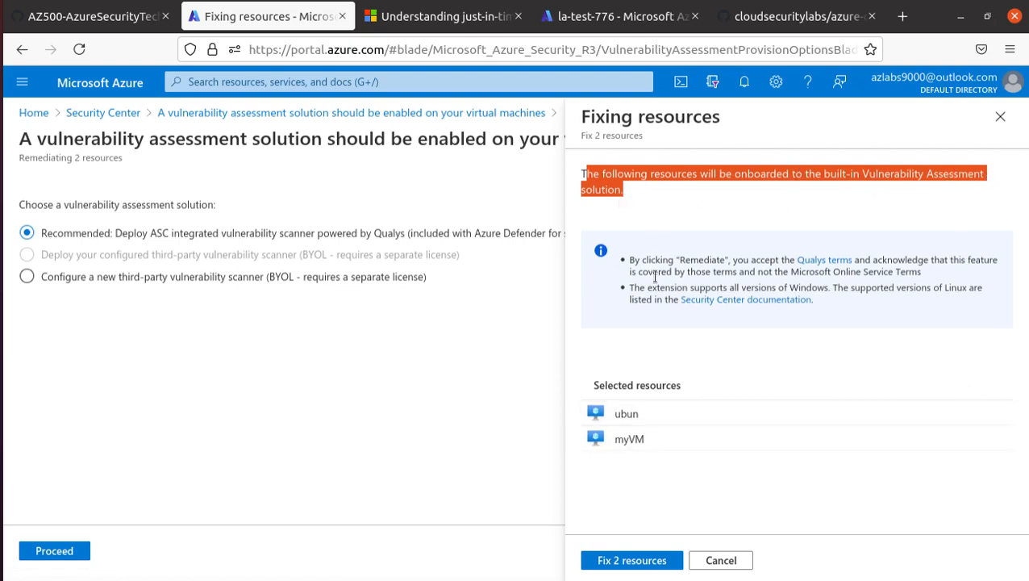
{"action": "left_click_drag", "start_coordinate": [629, 271], "coordinate": [735, 271]}
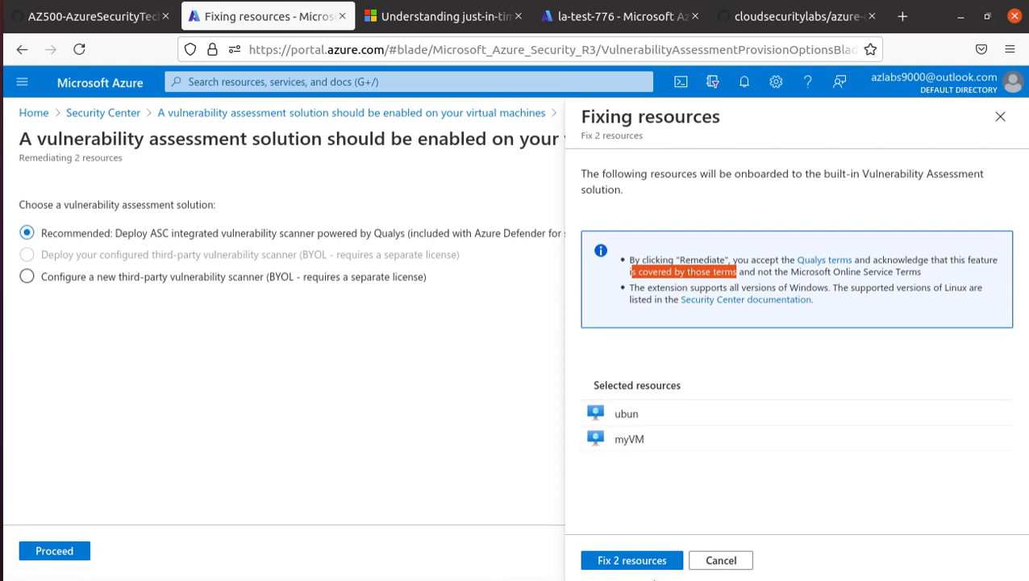
{"action": "left_click", "coordinate": [658, 561]}
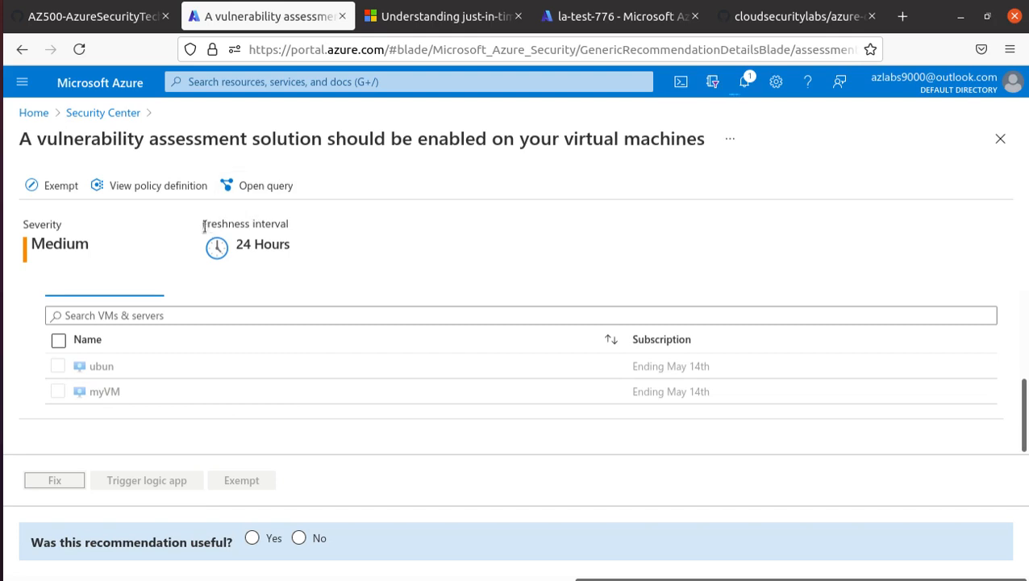
Leave the recommendation via the Security Center breadcrumb, prompting the unsaved-edits warning.
{"action": "left_click_drag", "start_coordinate": [201, 223], "coordinate": [292, 227]}
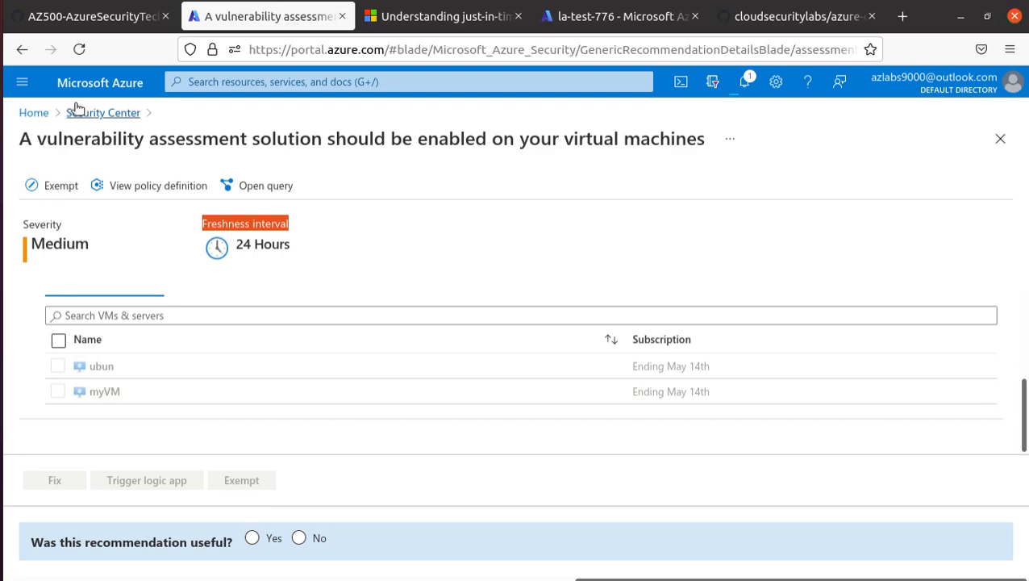
{"action": "left_click", "coordinate": [104, 114]}
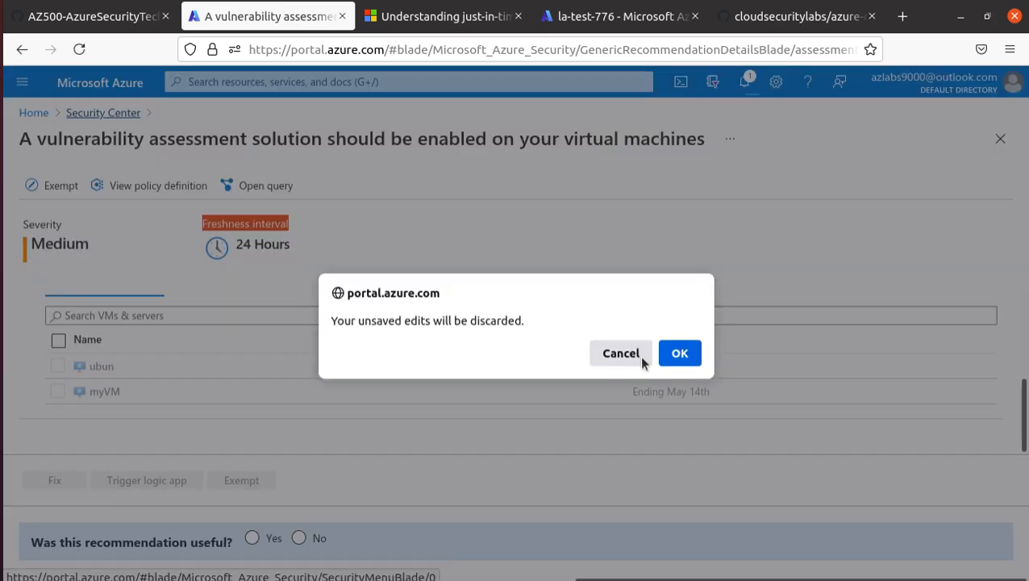
Discard the unsaved edits and open the management ports just-in-time recommendation, showing unhealthy VMs ubun and myVM.
{"action": "left_click", "coordinate": [679, 353]}
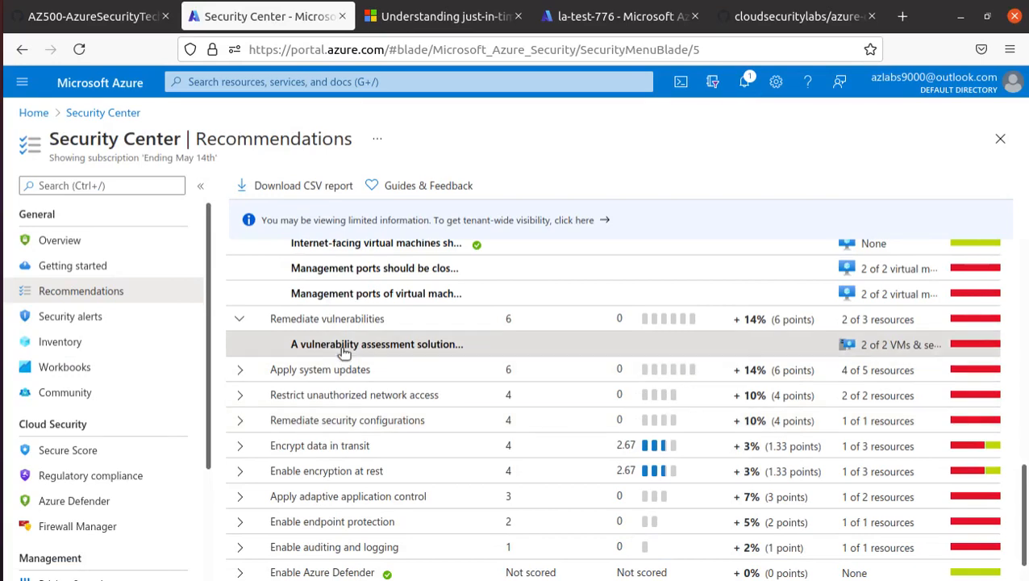
{"action": "left_click", "coordinate": [421, 293]}
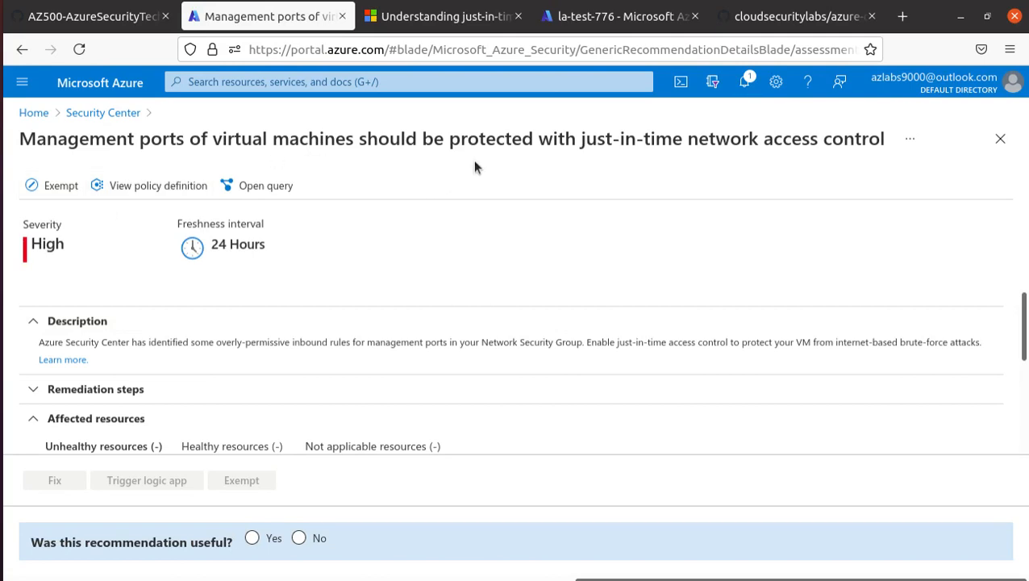
{"action": "scroll", "coordinate": [603, 369], "scroll_direction": "down", "scroll_amount": 3}
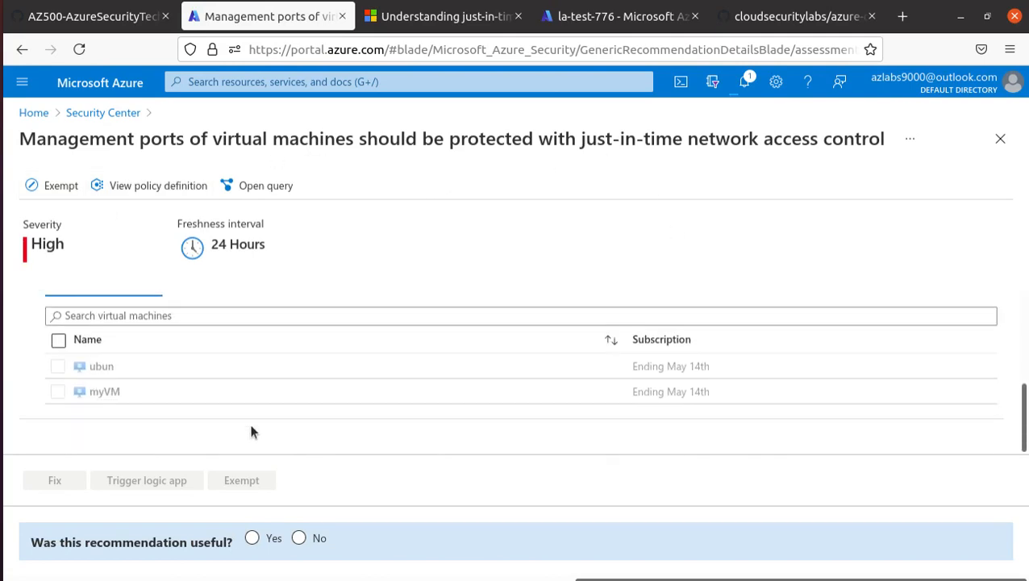
{"action": "scroll", "coordinate": [160, 392], "scroll_direction": "up", "scroll_amount": 3}
{"action": "scroll", "coordinate": [162, 390], "scroll_direction": "down", "scroll_amount": 1}
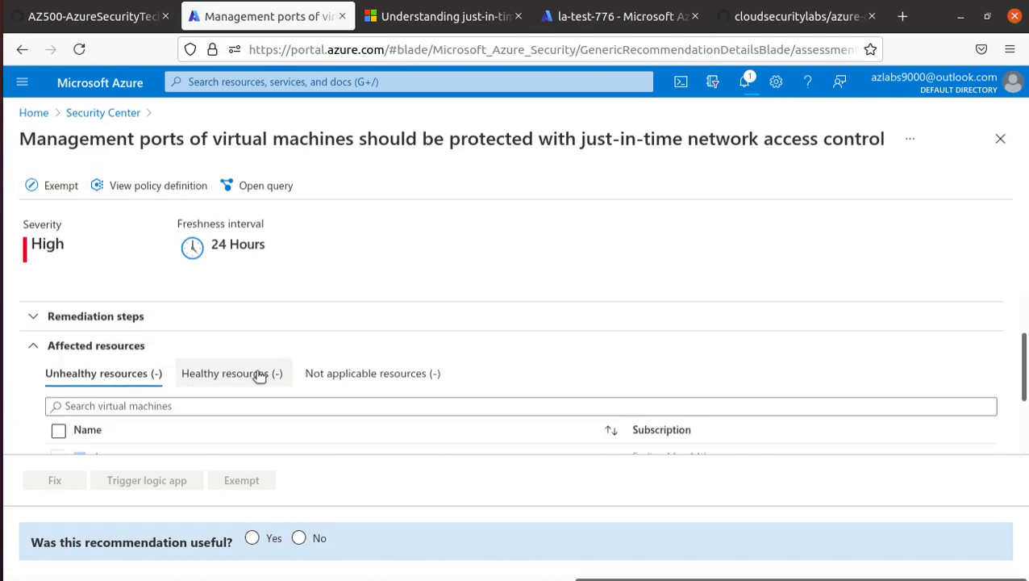
Check the Healthy and Not applicable resources, then return to the Recommendations list.
{"action": "left_click", "coordinate": [260, 375]}
{"action": "scroll", "coordinate": [308, 388], "scroll_direction": "down", "scroll_amount": 1}
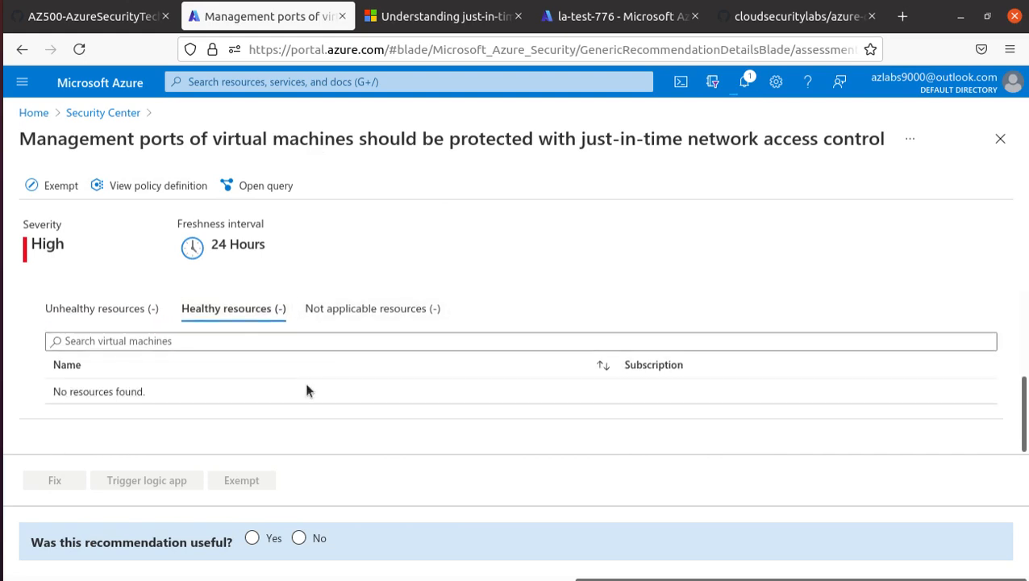
{"action": "left_click", "coordinate": [385, 315]}
{"action": "scroll", "coordinate": [198, 379], "scroll_direction": "up", "scroll_amount": 3}
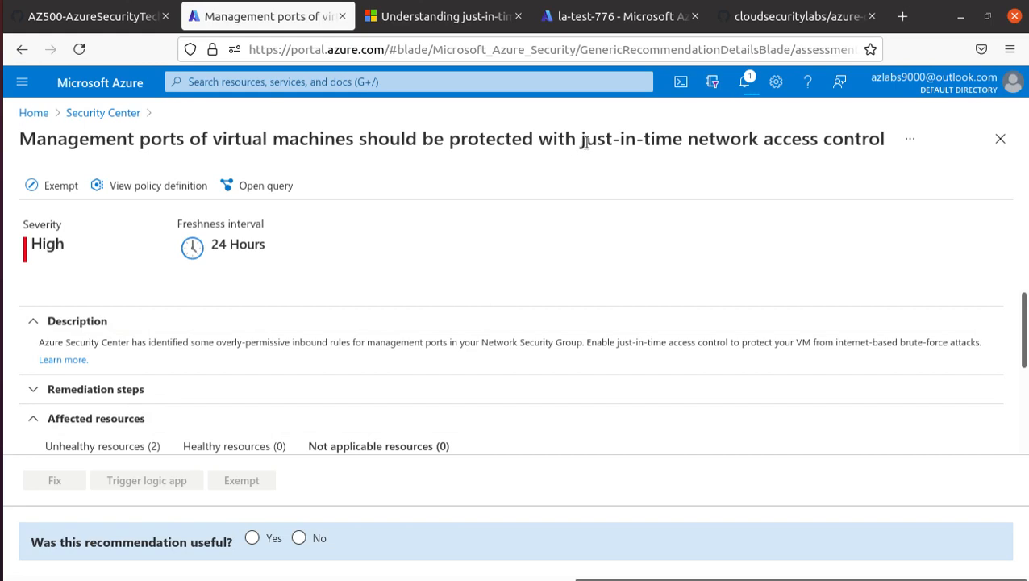
{"action": "left_click_drag", "start_coordinate": [582, 142], "coordinate": [882, 152]}
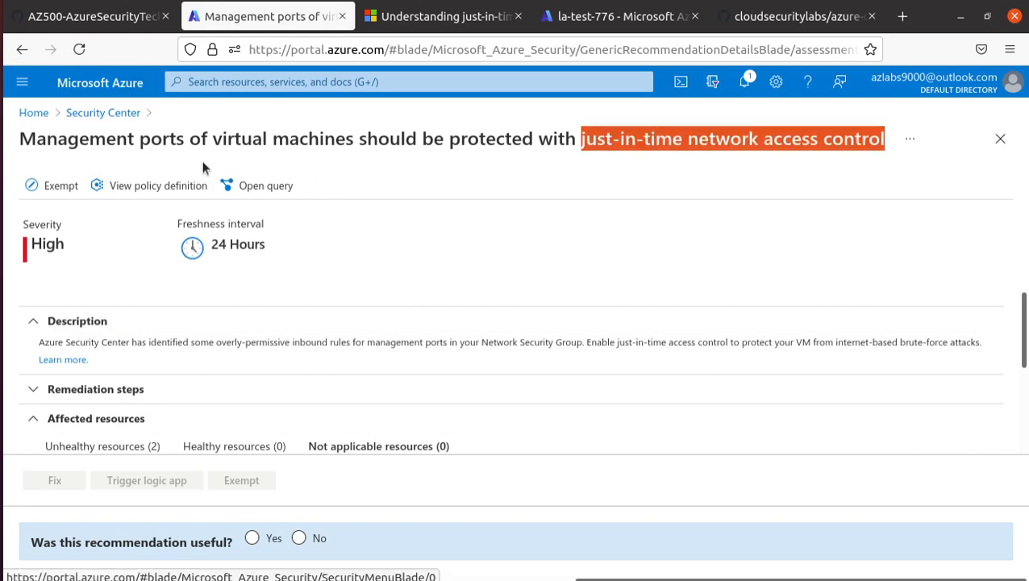
{"action": "left_click", "coordinate": [81, 114]}
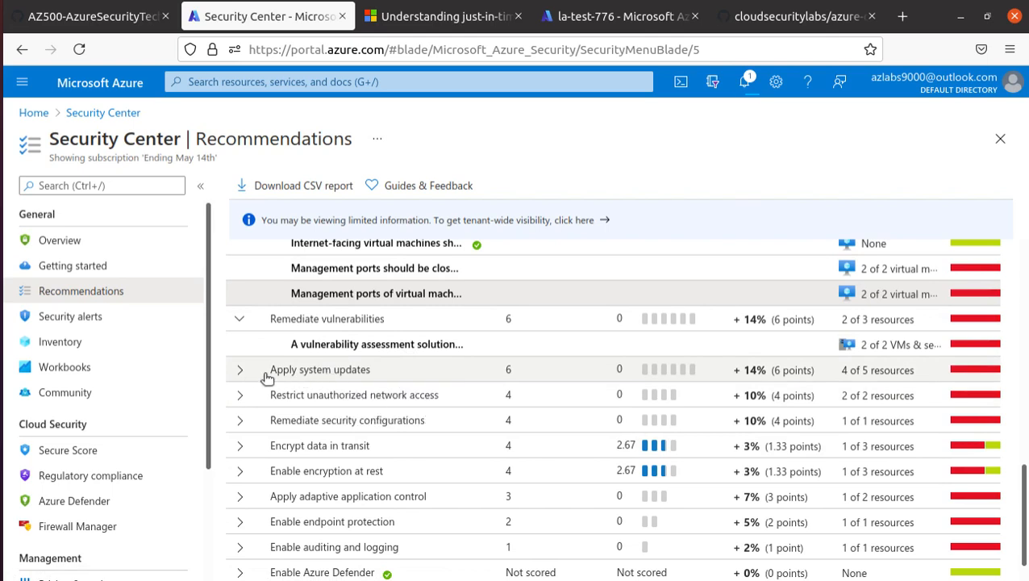
Expand Apply system updates and Encrypt data in transit, revealing the storage account secure transfer recommendation.
{"action": "left_click", "coordinate": [241, 370]}
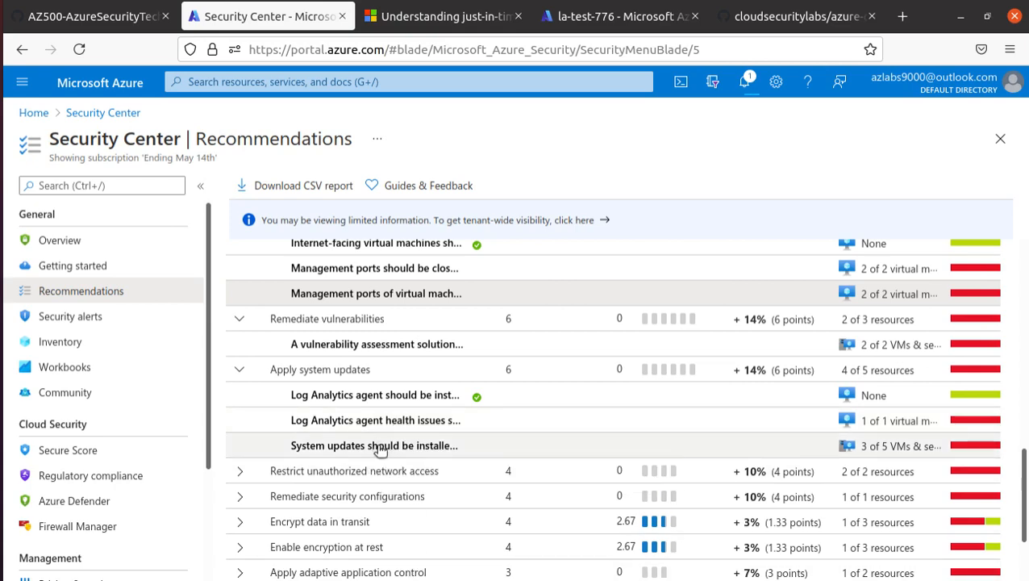
{"action": "scroll", "coordinate": [371, 449], "scroll_direction": "down", "scroll_amount": 1}
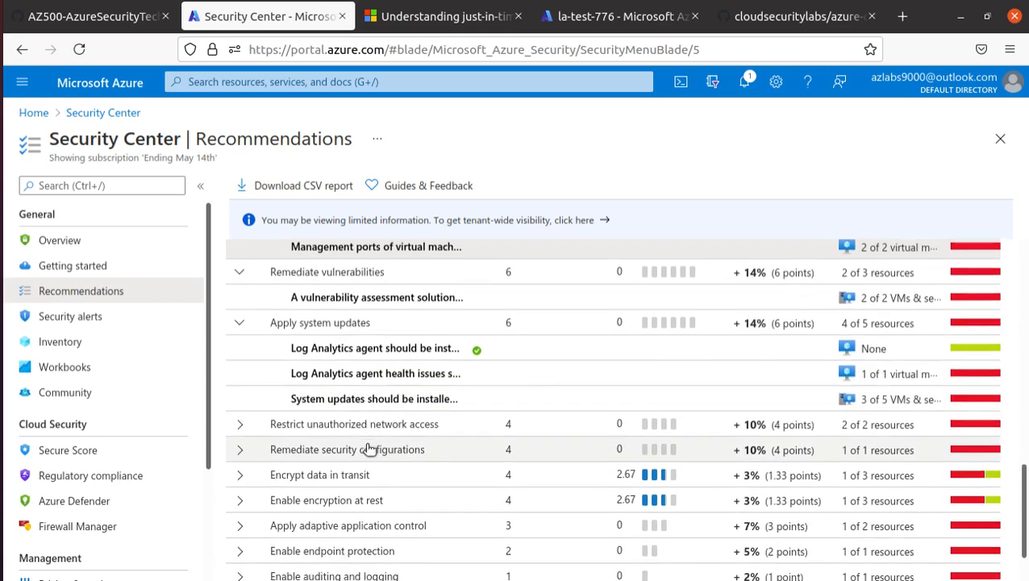
{"action": "scroll", "coordinate": [368, 449], "scroll_direction": "down", "scroll_amount": 2}
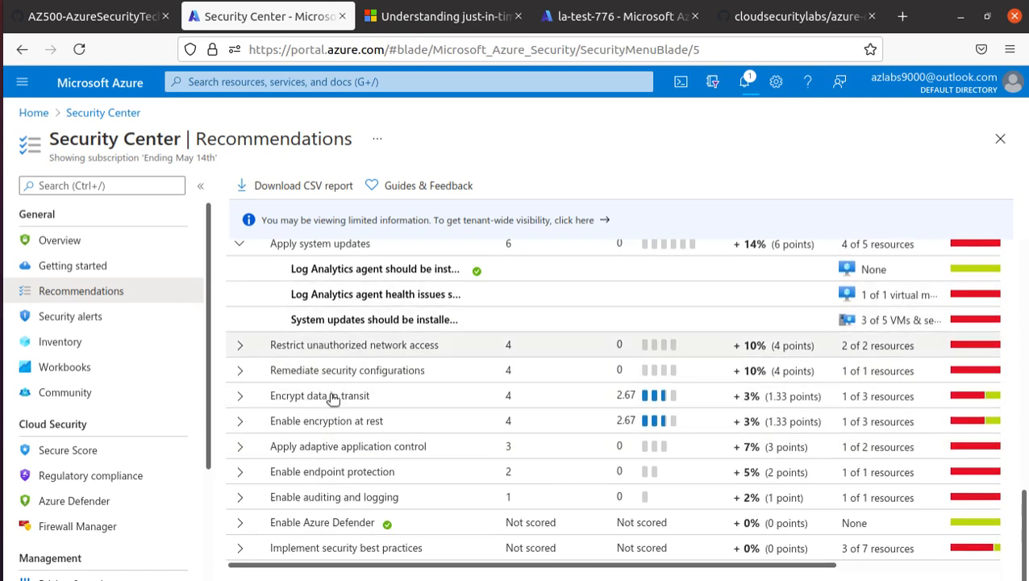
{"action": "left_click", "coordinate": [241, 396]}
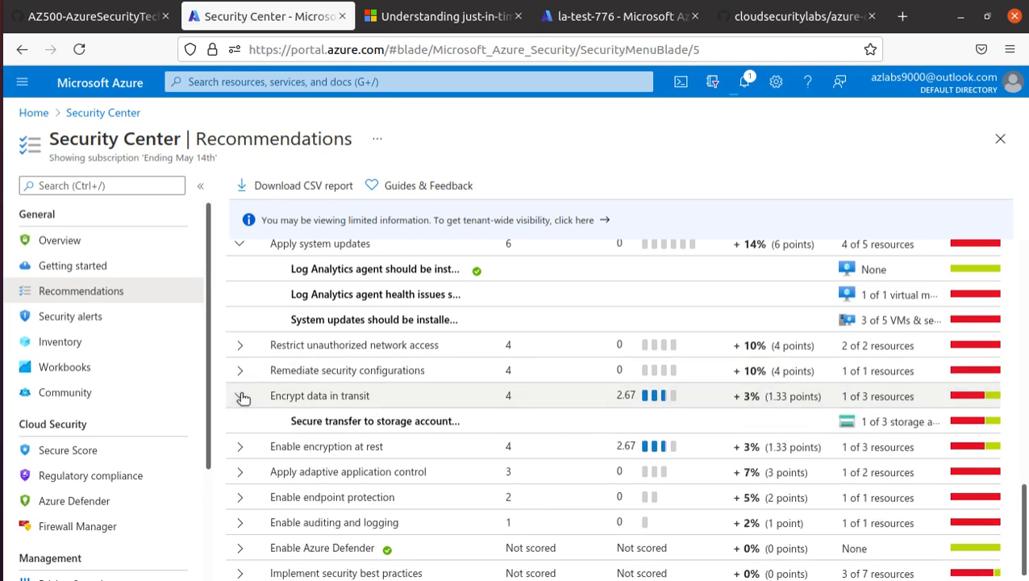
Select lab2test334 under the secure transfer recommendation, choose Fix, and proceed to Fixing resources.
{"action": "left_click", "coordinate": [413, 423]}
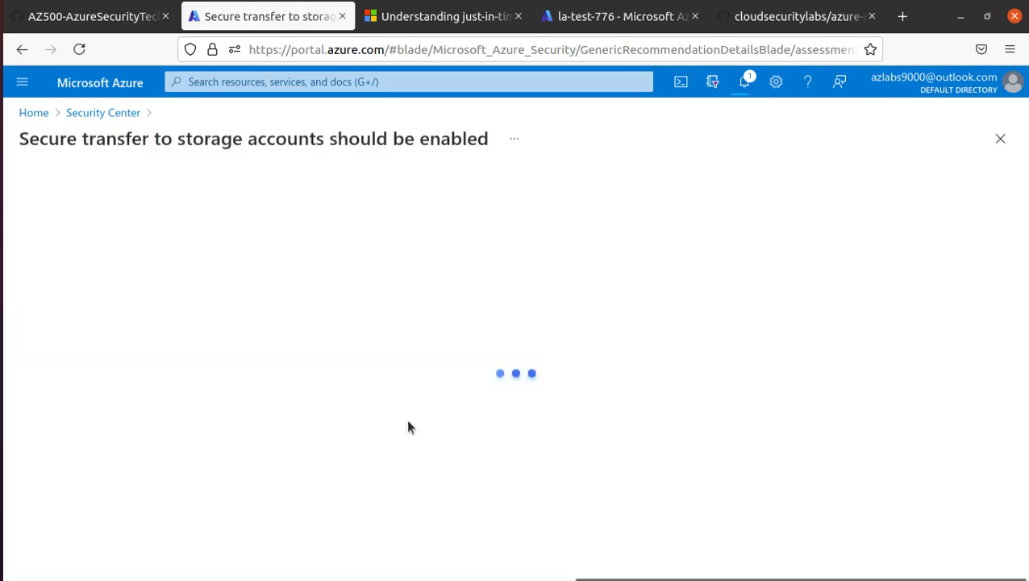
{"action": "scroll", "coordinate": [202, 363], "scroll_direction": "down", "scroll_amount": 1}
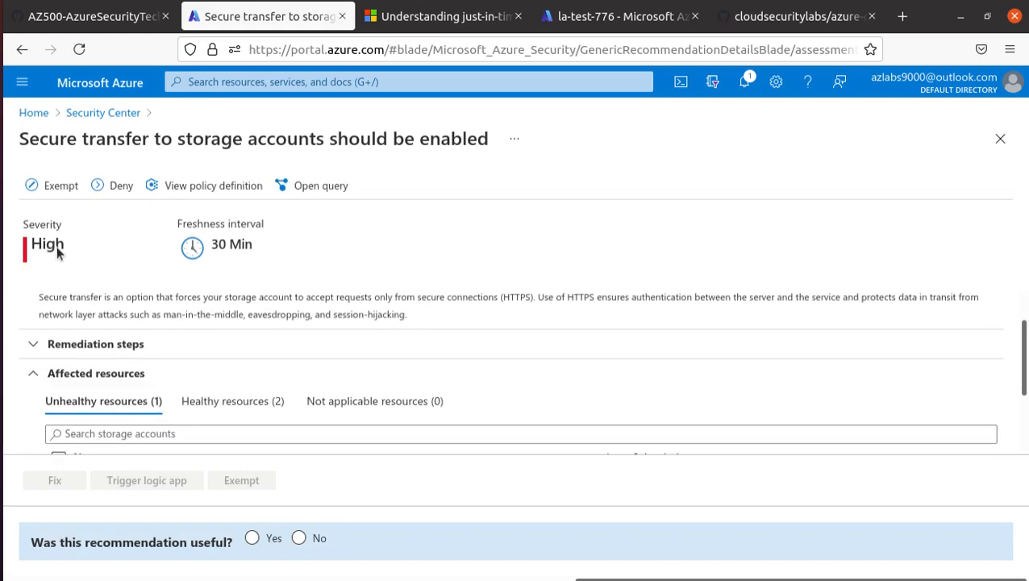
{"action": "scroll", "coordinate": [79, 284], "scroll_direction": "down", "scroll_amount": 2}
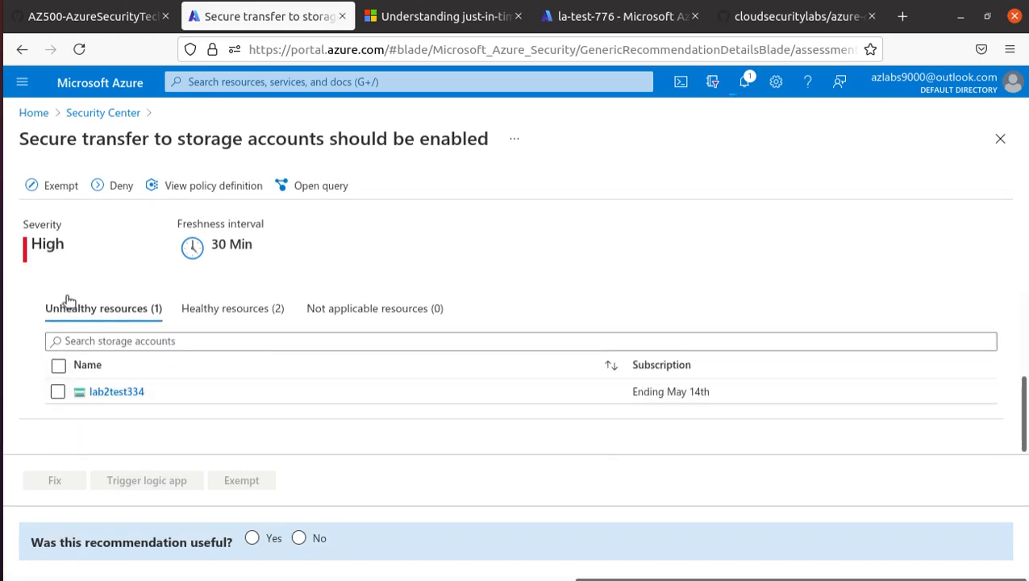
{"action": "left_click", "coordinate": [57, 391]}
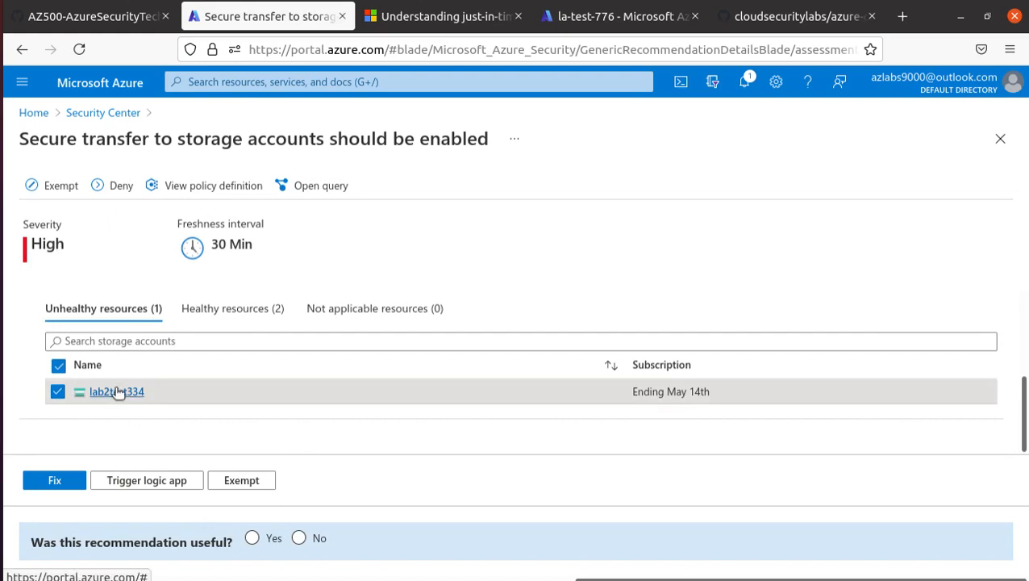
{"action": "left_click", "coordinate": [66, 482]}
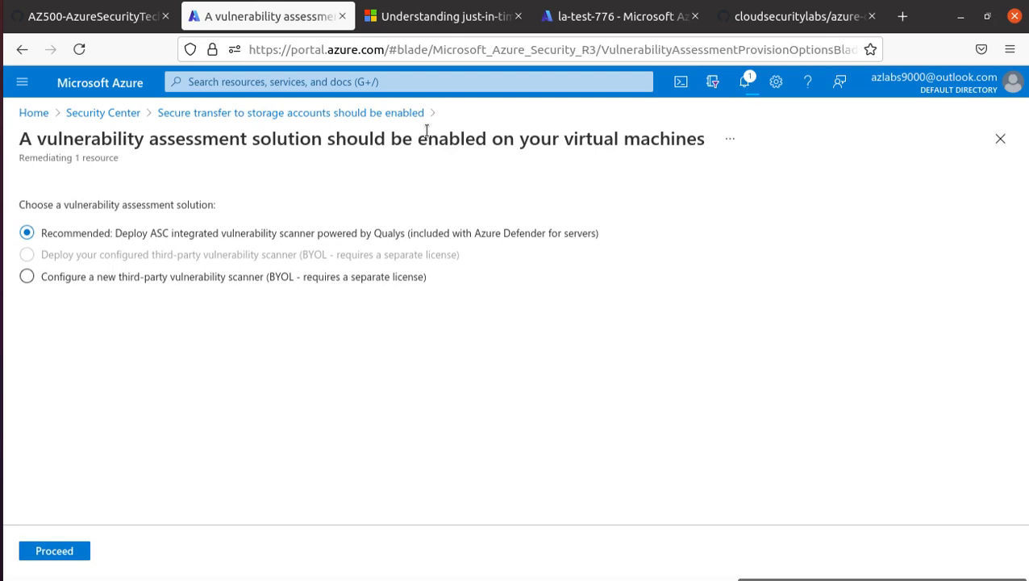
{"action": "left_click_drag", "start_coordinate": [18, 139], "coordinate": [706, 145]}
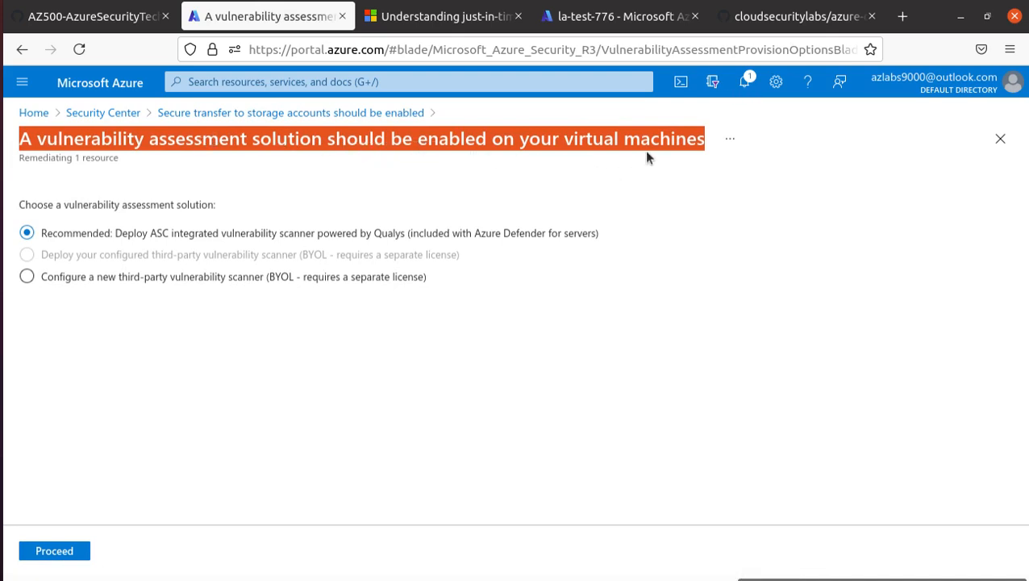
{"action": "left_click", "coordinate": [57, 551]}
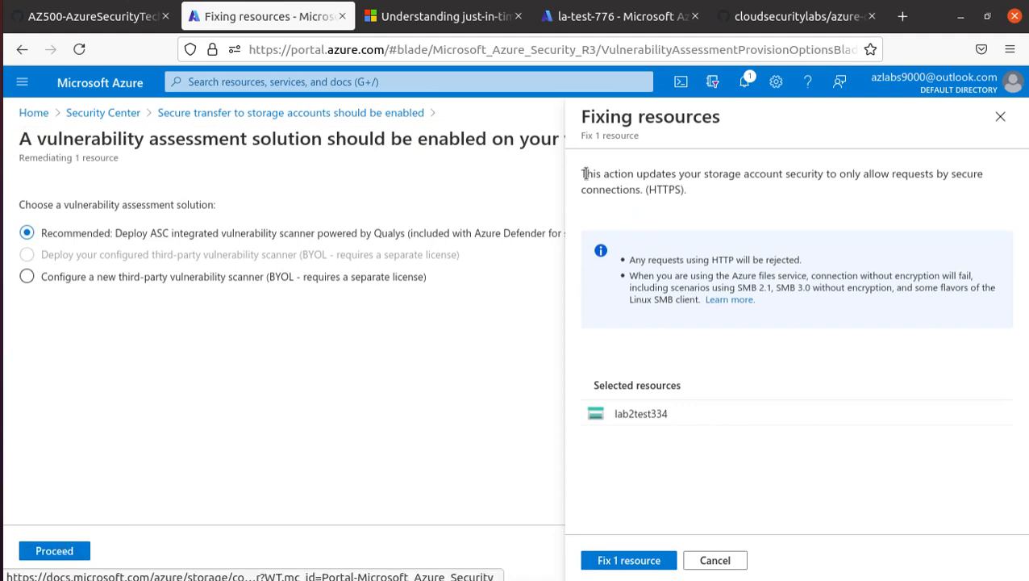
Copy the storage account name lab2test334 from Selected resources.
{"action": "left_click_drag", "start_coordinate": [581, 171], "coordinate": [687, 198]}
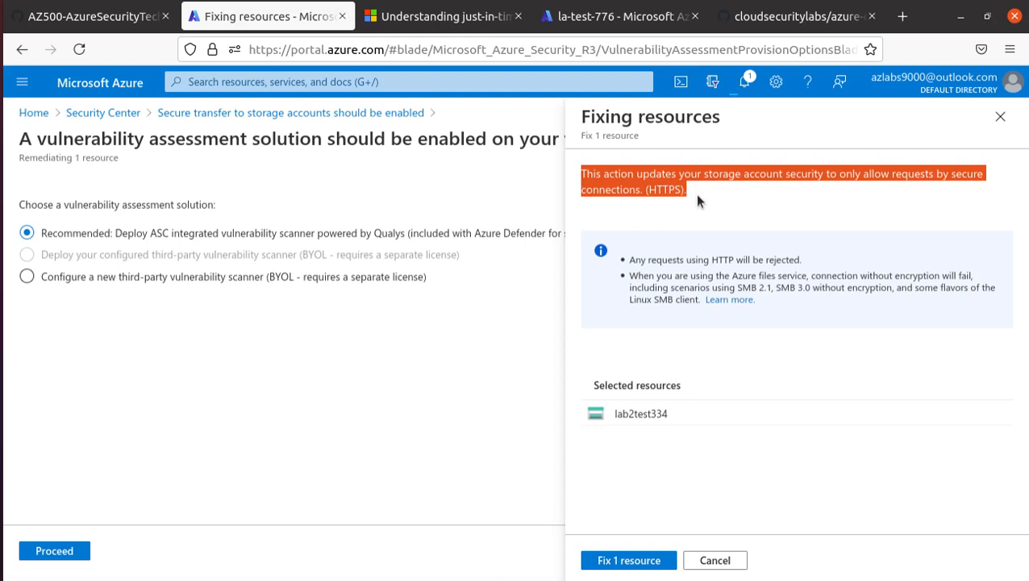
{"action": "left_click", "coordinate": [643, 417]}
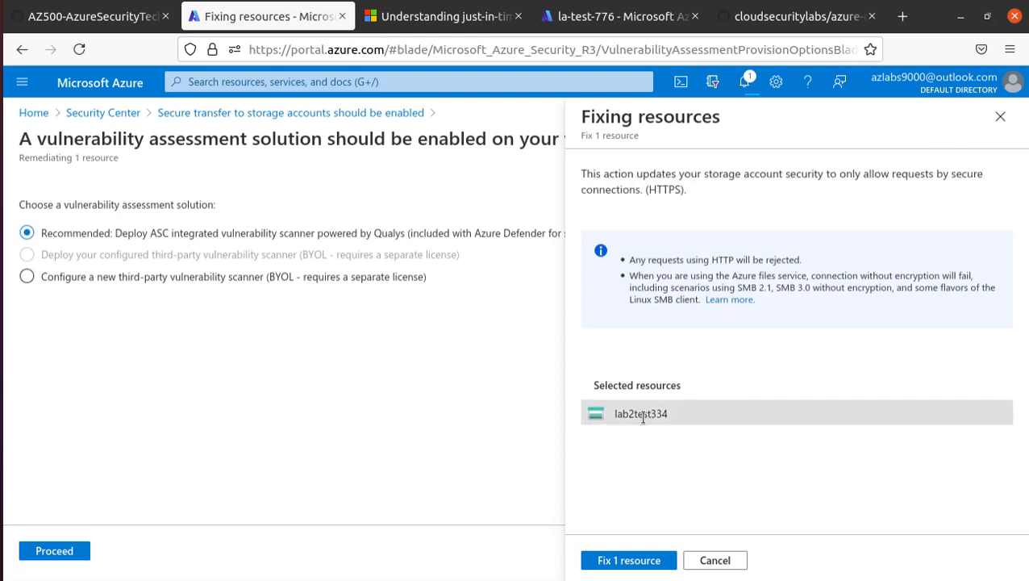
{"action": "left_click_drag", "start_coordinate": [669, 416], "coordinate": [612, 415]}
{"action": "right_click", "coordinate": [615, 415]}
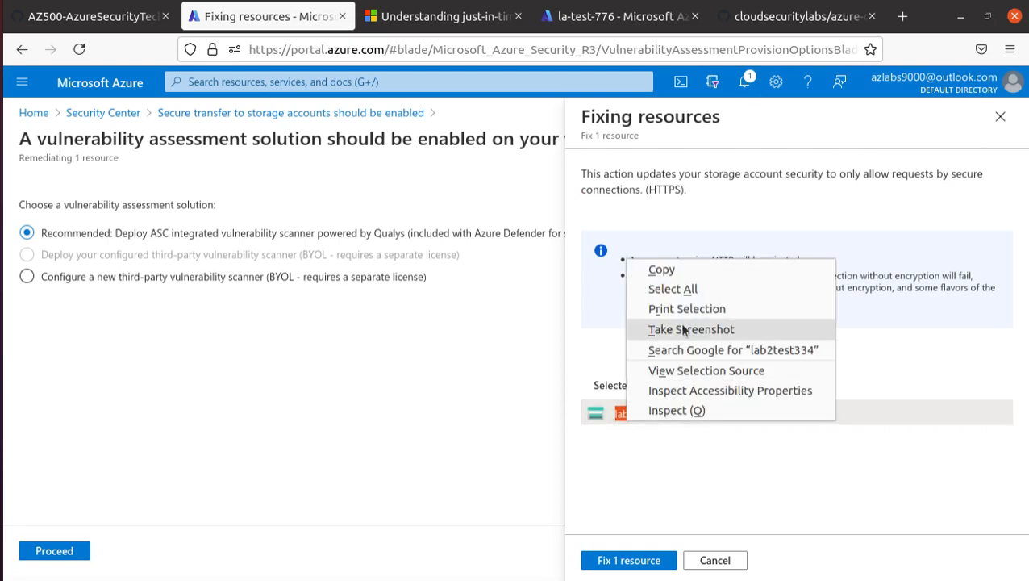
{"action": "left_click", "coordinate": [675, 271]}
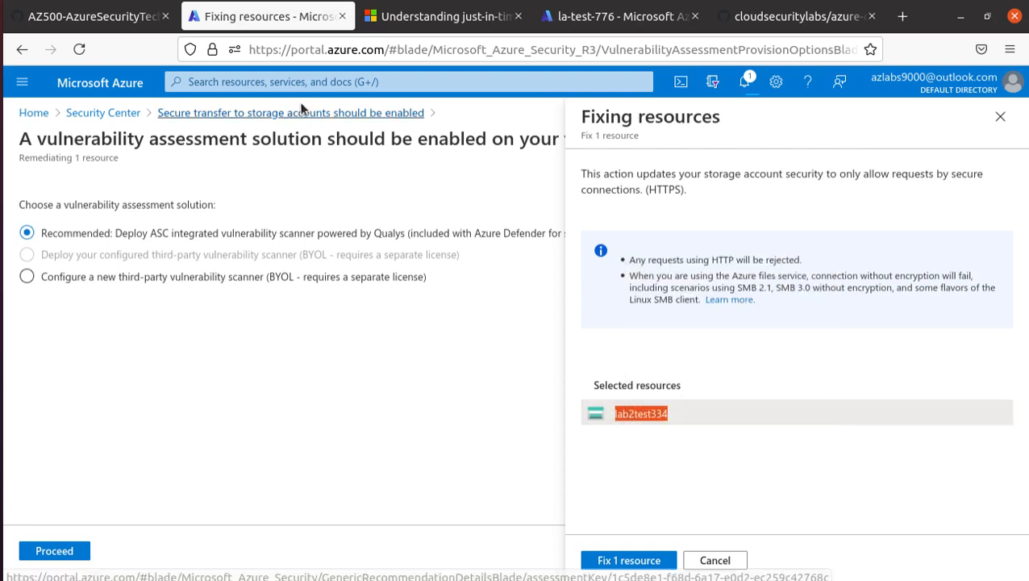
Open Security Center in a new browser tab and switch to it.
{"action": "right_click", "coordinate": [89, 120]}
{"action": "left_click", "coordinate": [157, 123]}
{"action": "left_click", "coordinate": [355, 16]}
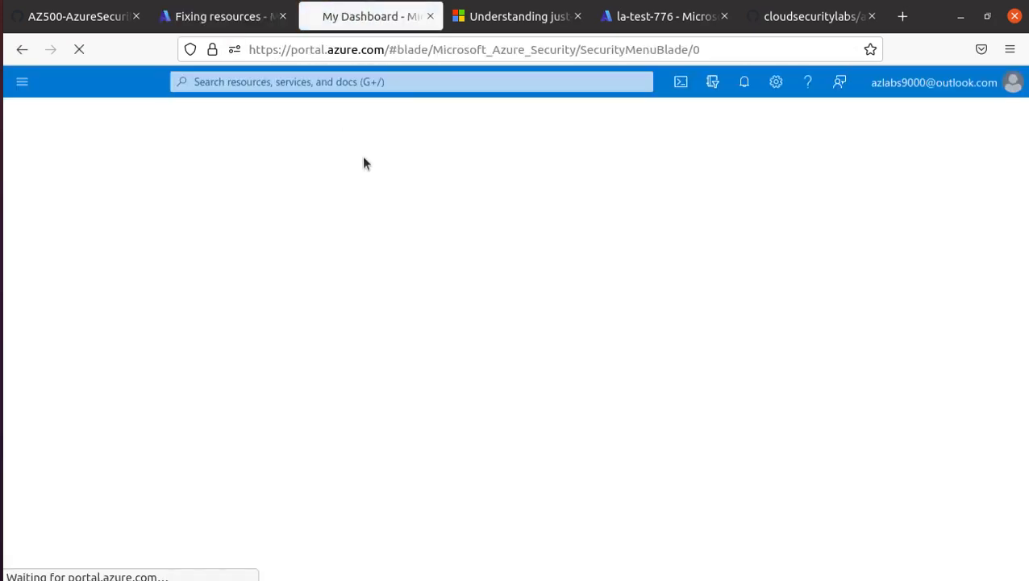
Search for lab2test334 and open its storage account overview, scrolling the resource menu.
{"action": "left_click", "coordinate": [336, 87]}
{"action": "type", "text": "lab2test334"}
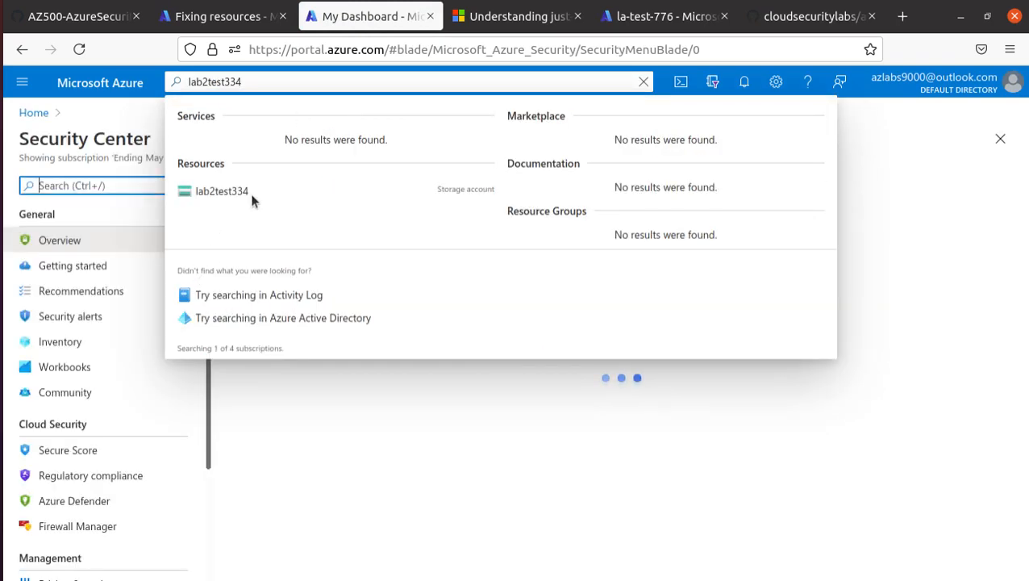
{"action": "left_click", "coordinate": [238, 190]}
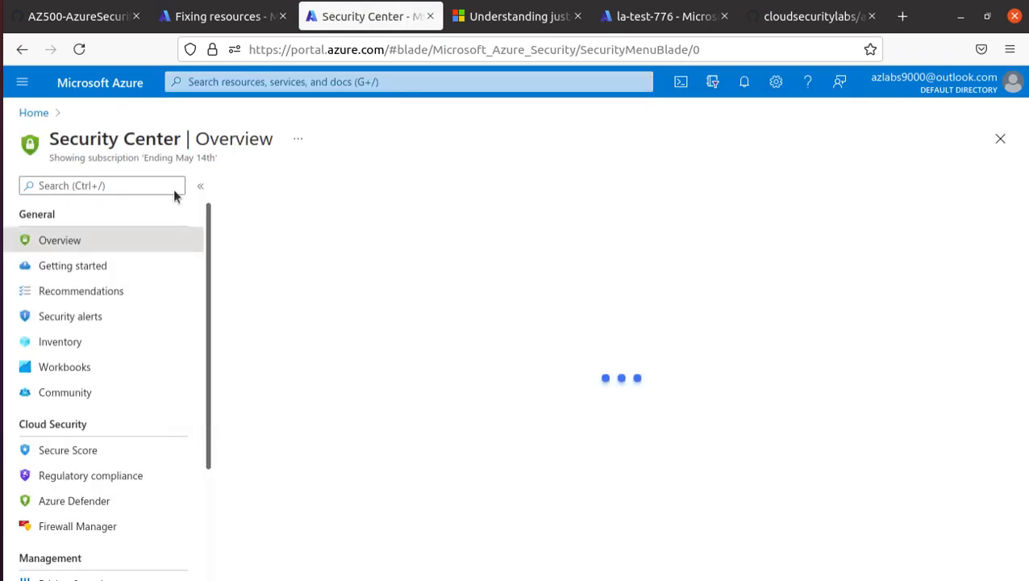
{"action": "left_click", "coordinate": [238, 82]}
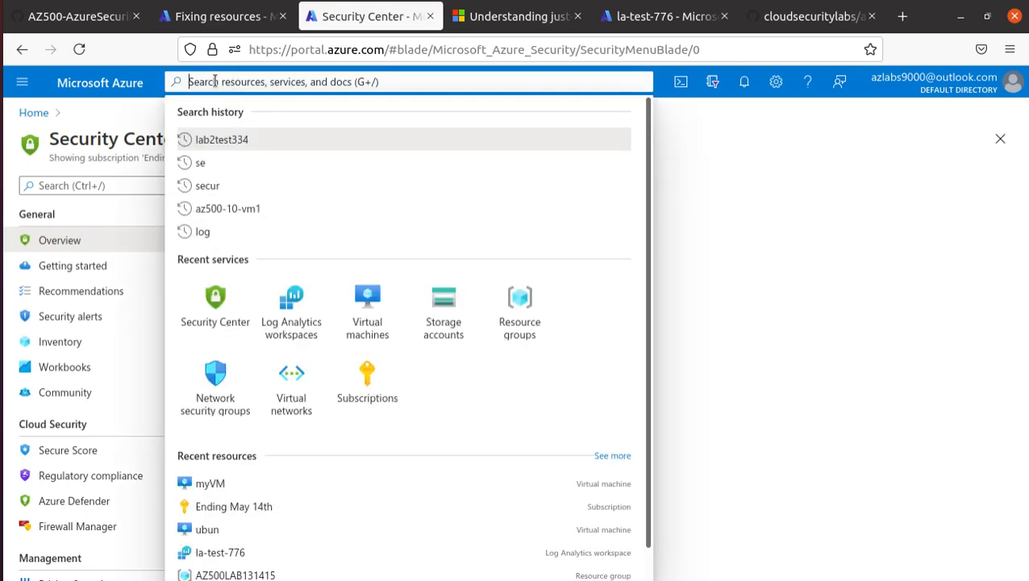
{"action": "key", "text": "Return"}
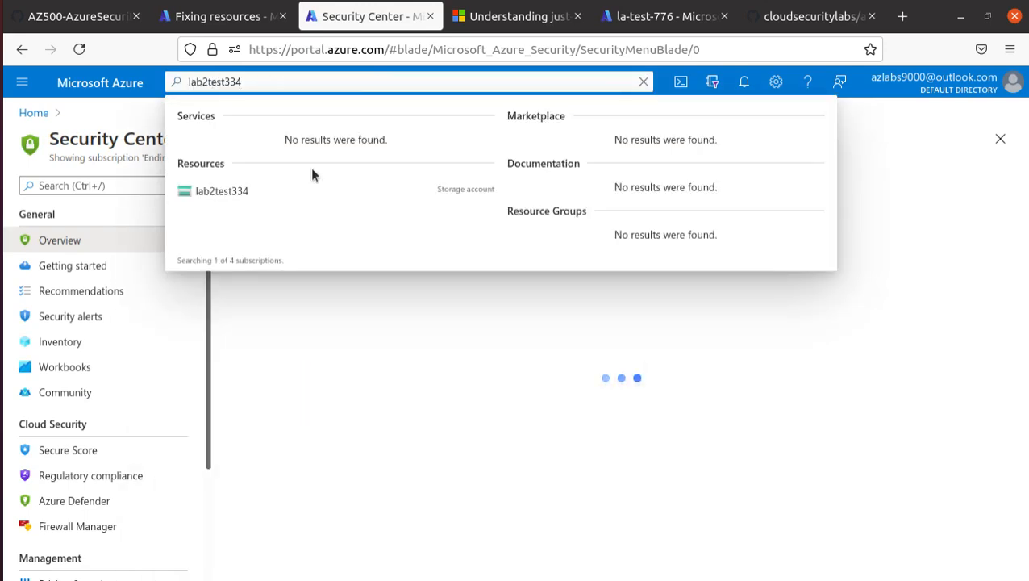
{"action": "left_click", "coordinate": [222, 194]}
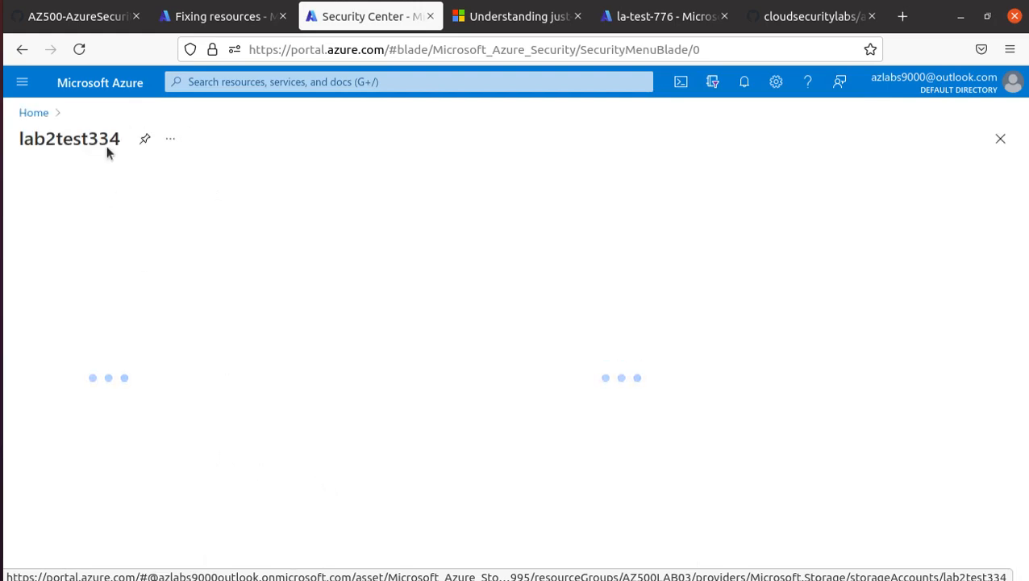
{"action": "scroll", "coordinate": [146, 355], "scroll_direction": "down", "scroll_amount": 1}
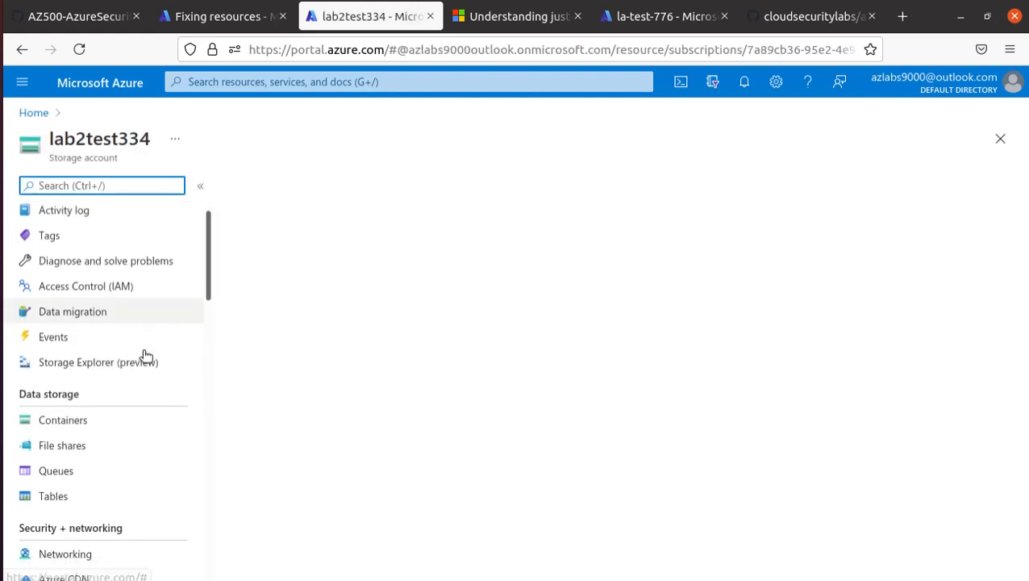
{"action": "scroll", "coordinate": [144, 356], "scroll_direction": "down", "scroll_amount": 1}
{"action": "scroll", "coordinate": [115, 443], "scroll_direction": "down", "scroll_amount": 1}
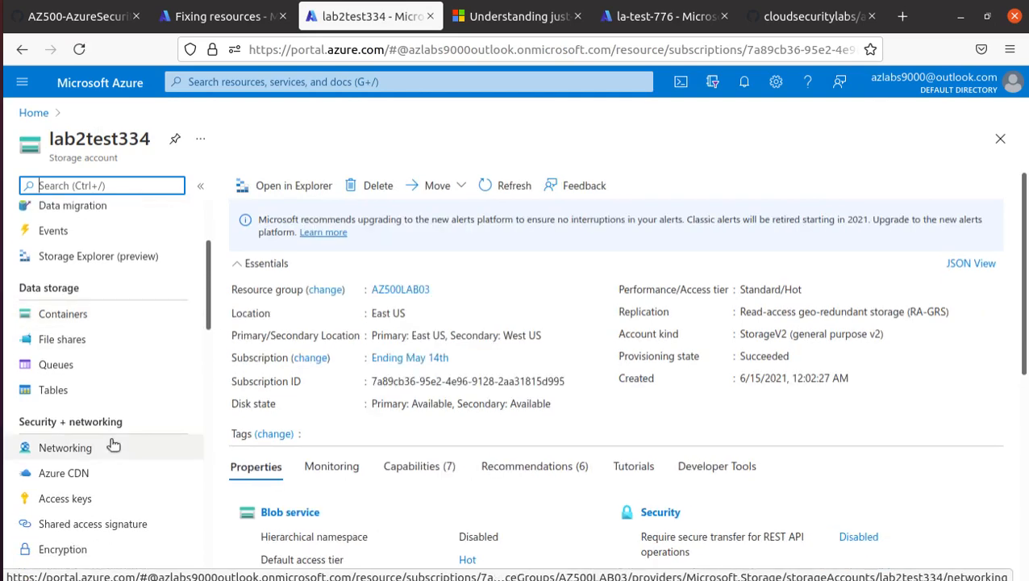
Check lab2test334's Networking and Configuration settings, where Secure transfer required is still Disabled.
{"action": "left_click", "coordinate": [114, 447]}
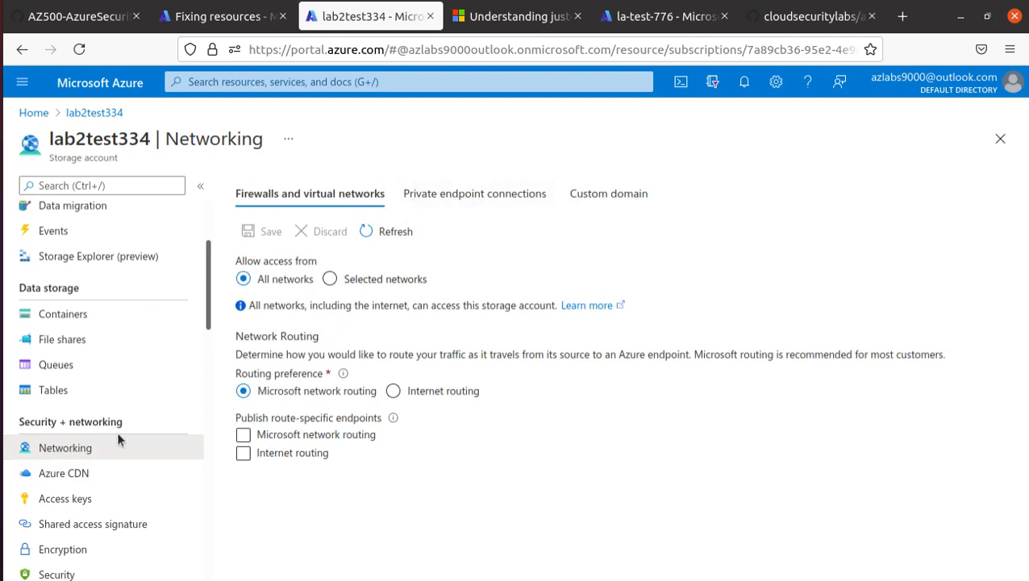
{"action": "scroll", "coordinate": [119, 436], "scroll_direction": "down", "scroll_amount": 3}
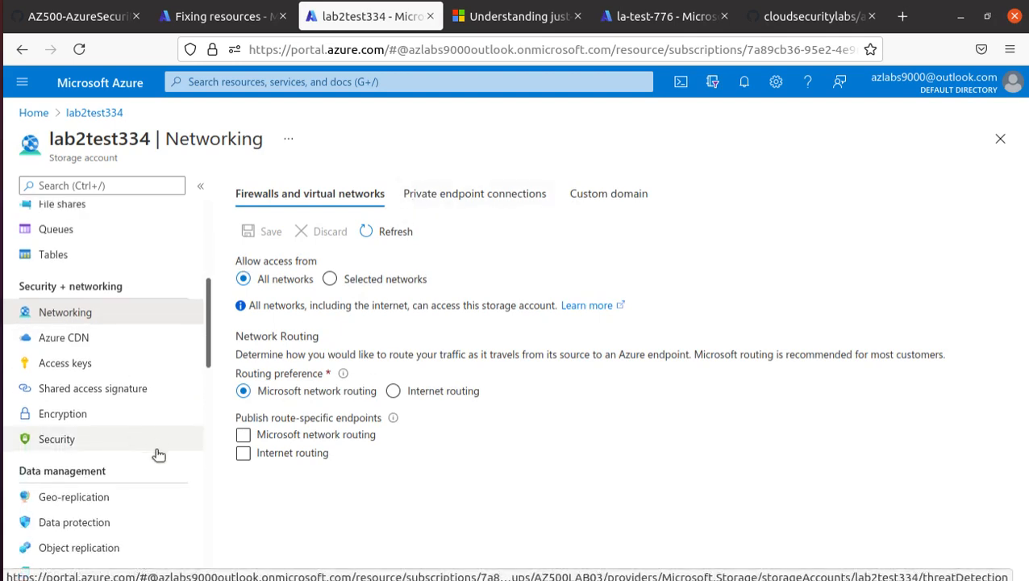
{"action": "scroll", "coordinate": [159, 455], "scroll_direction": "down", "scroll_amount": 4}
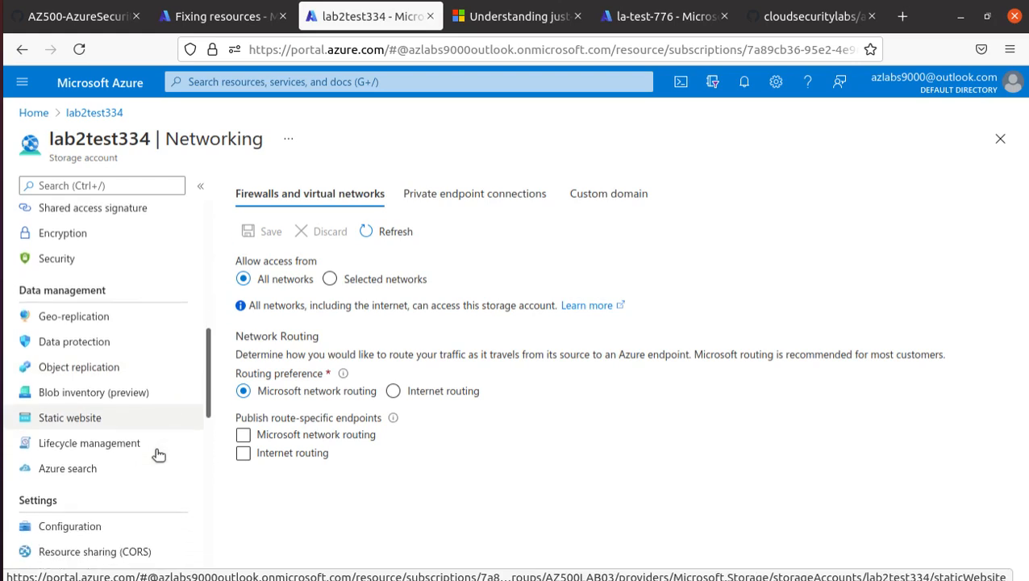
{"action": "scroll", "coordinate": [159, 455], "scroll_direction": "down", "scroll_amount": 1}
{"action": "left_click", "coordinate": [117, 481]}
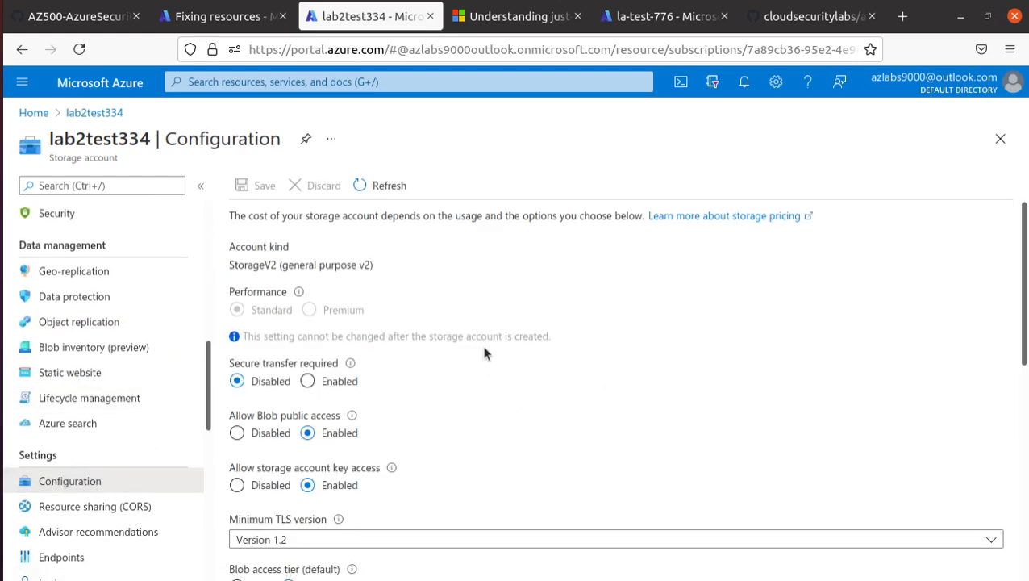
{"action": "scroll", "coordinate": [483, 350], "scroll_direction": "down", "scroll_amount": 2}
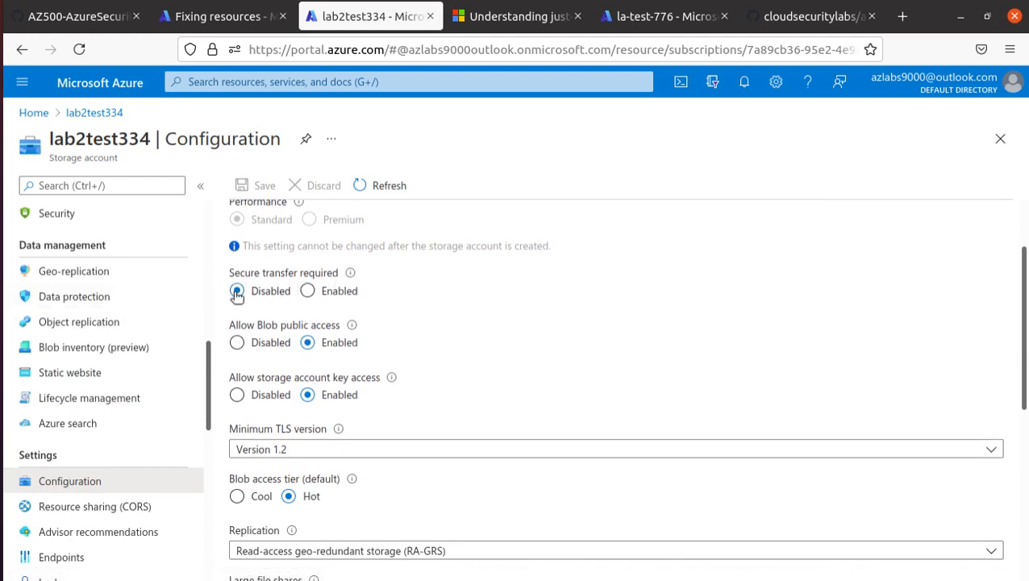
{"action": "mouse_move", "coordinate": [353, 279]}
Apply Fix 1 resource to lab2test334, then highlight the recommendation title and Freshness interval.
{"action": "left_click", "coordinate": [247, 29]}
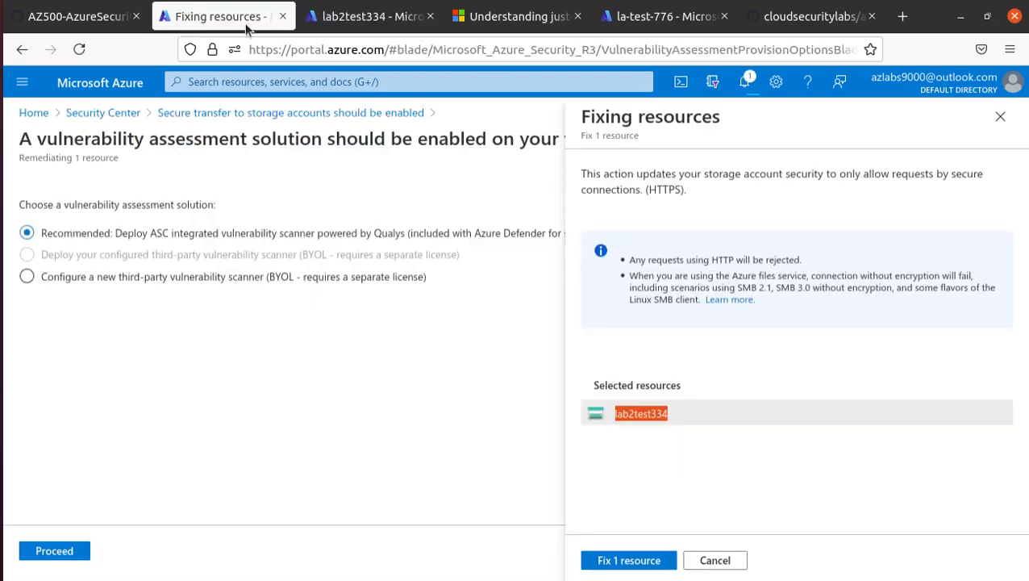
{"action": "left_click", "coordinate": [626, 560]}
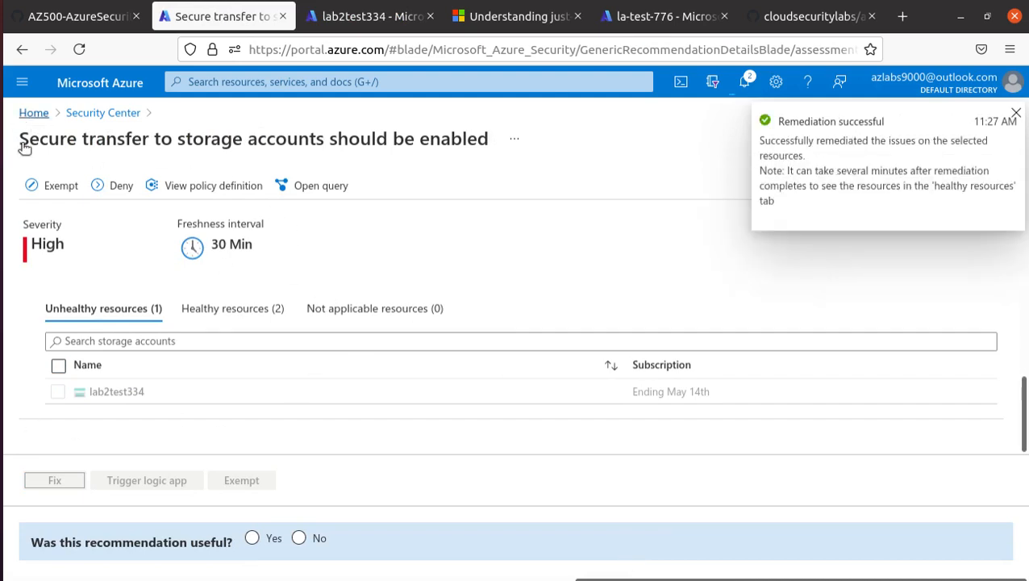
{"action": "left_click_drag", "start_coordinate": [19, 141], "coordinate": [482, 165]}
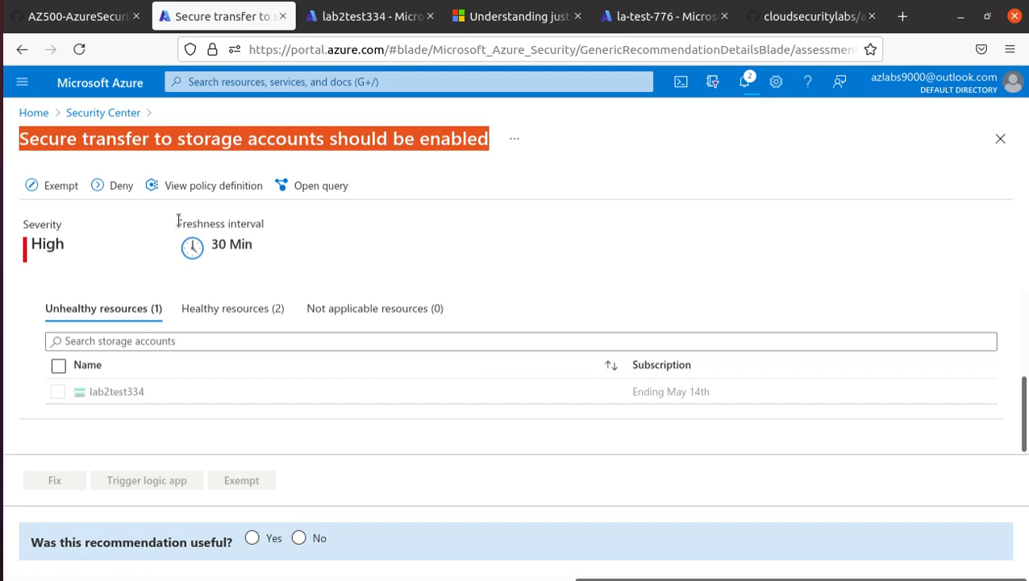
{"action": "left_click_drag", "start_coordinate": [178, 222], "coordinate": [262, 220]}
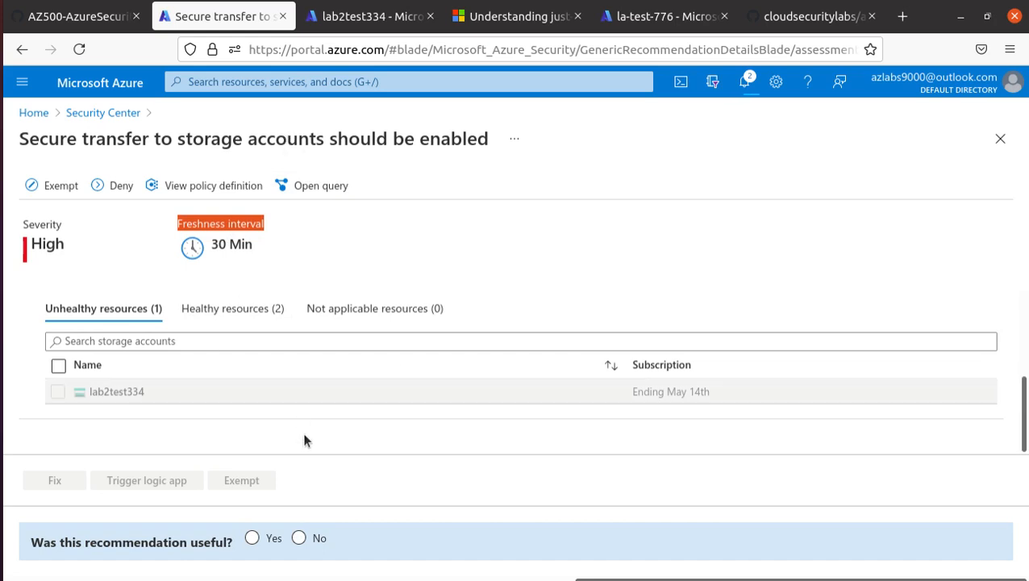
Check the remediation notifications, then select all unhealthy resources in the secure transfer recommendation.
{"action": "left_click", "coordinate": [743, 81]}
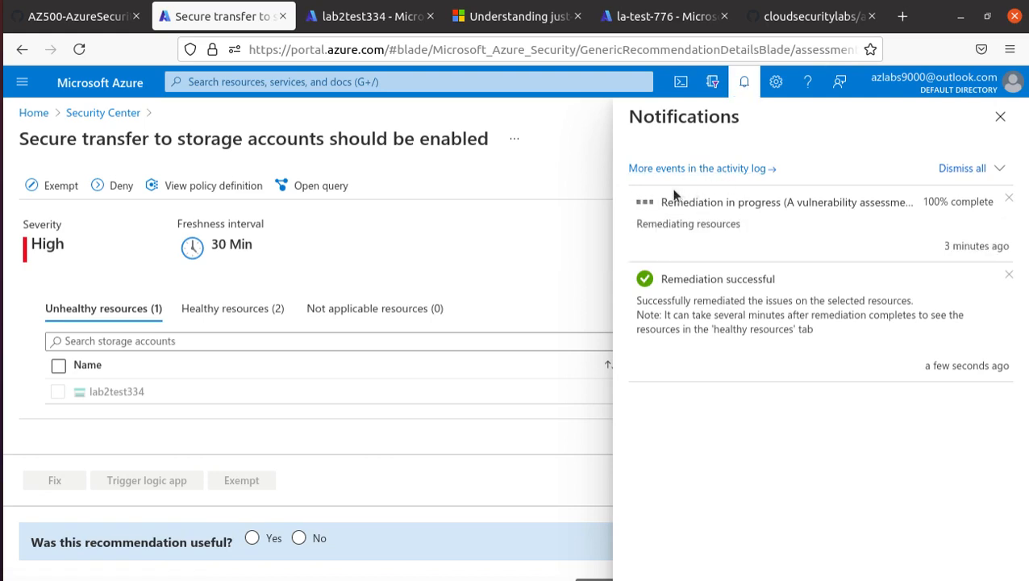
{"action": "left_click", "coordinate": [376, 17]}
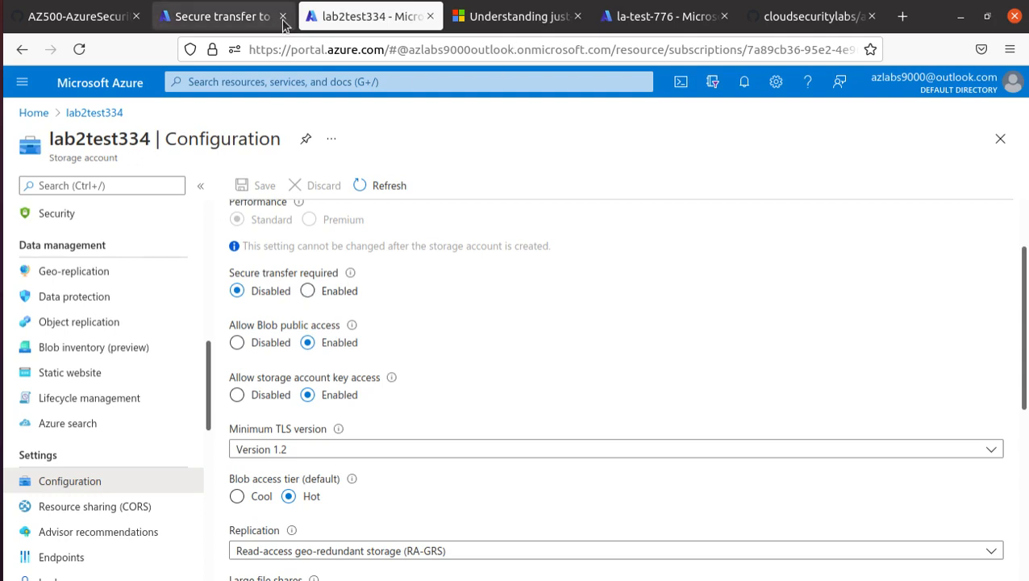
{"action": "left_click", "coordinate": [233, 23]}
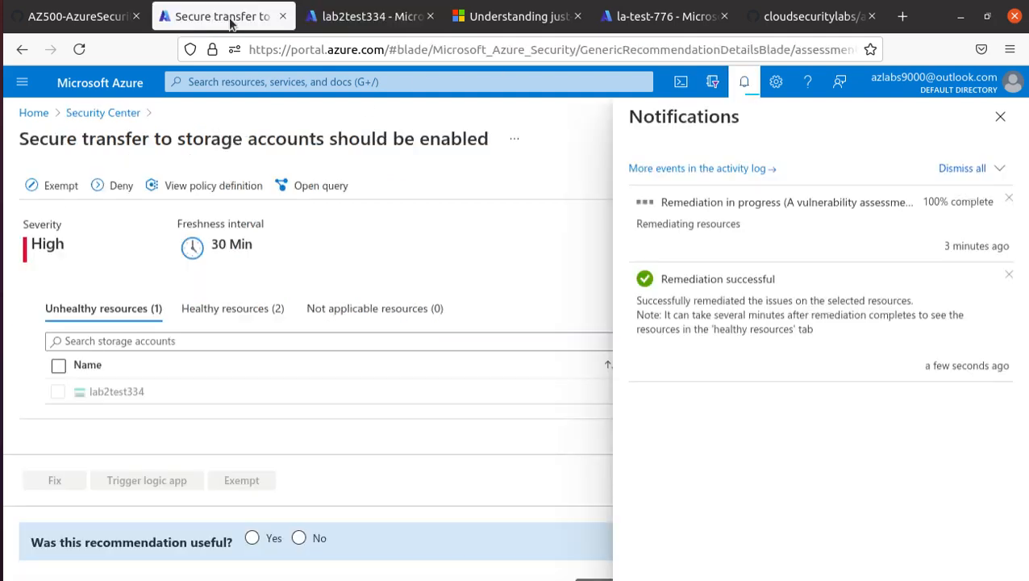
{"action": "left_click", "coordinate": [59, 366]}
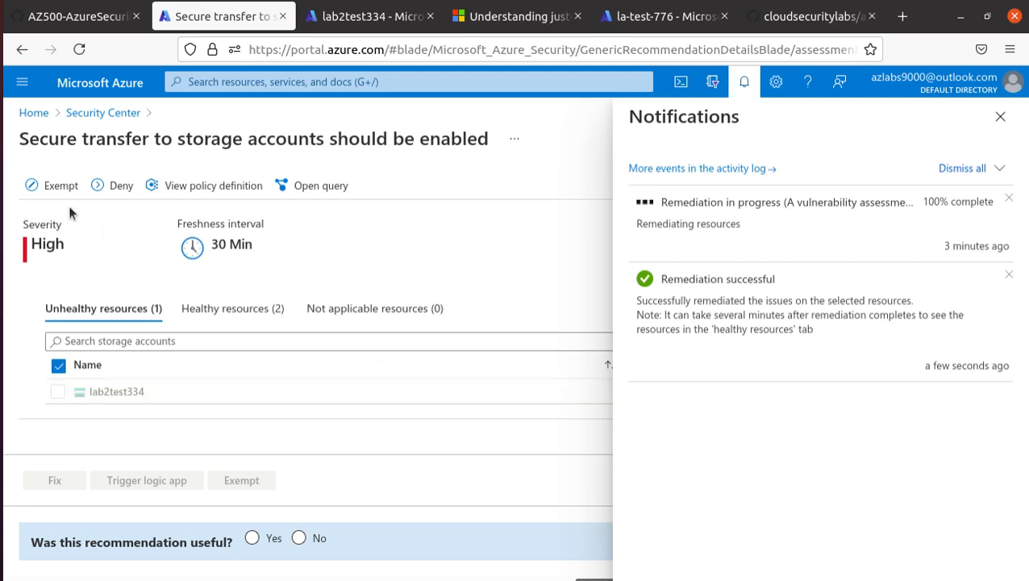
Keep the unsaved edits and send the lab2test334 tab to the Azure home page.
{"action": "left_click", "coordinate": [115, 113]}
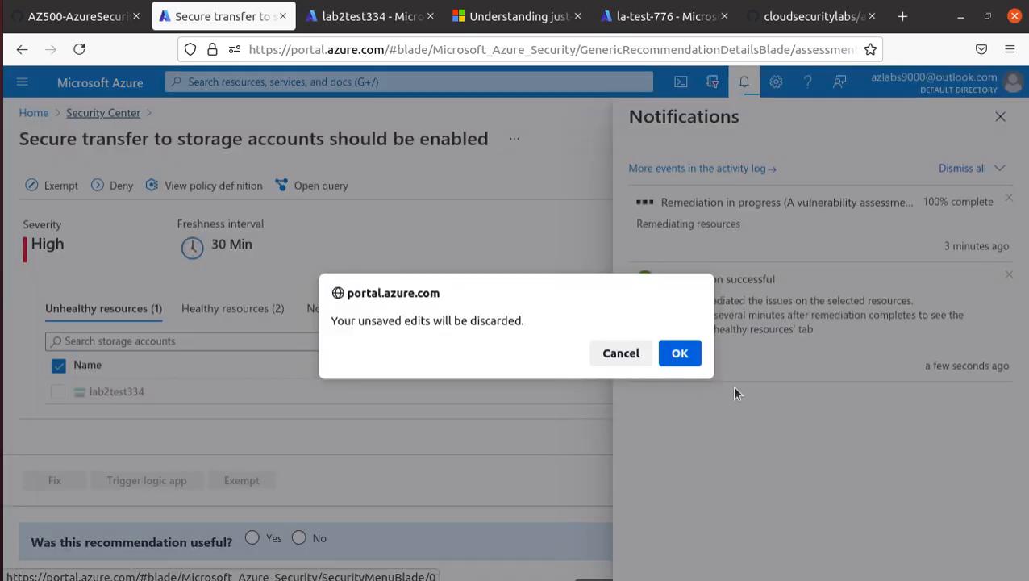
{"action": "left_click", "coordinate": [603, 355]}
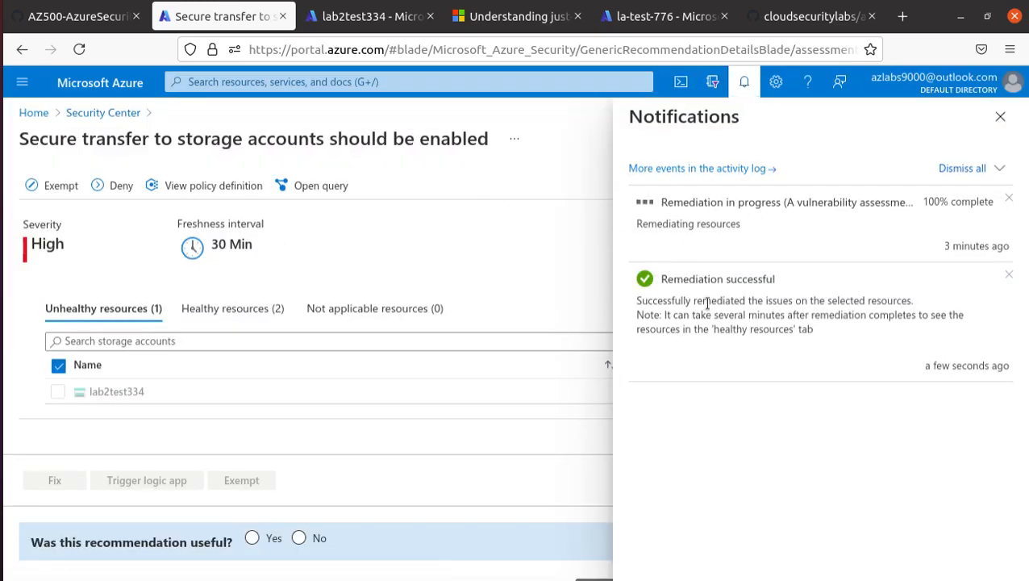
{"action": "left_click", "coordinate": [360, 18]}
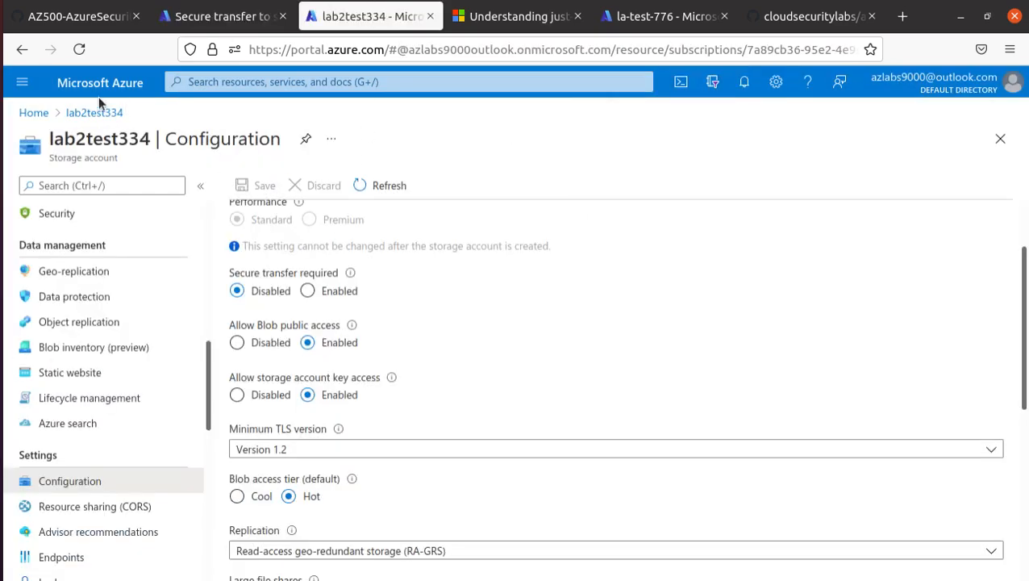
{"action": "left_click", "coordinate": [34, 113]}
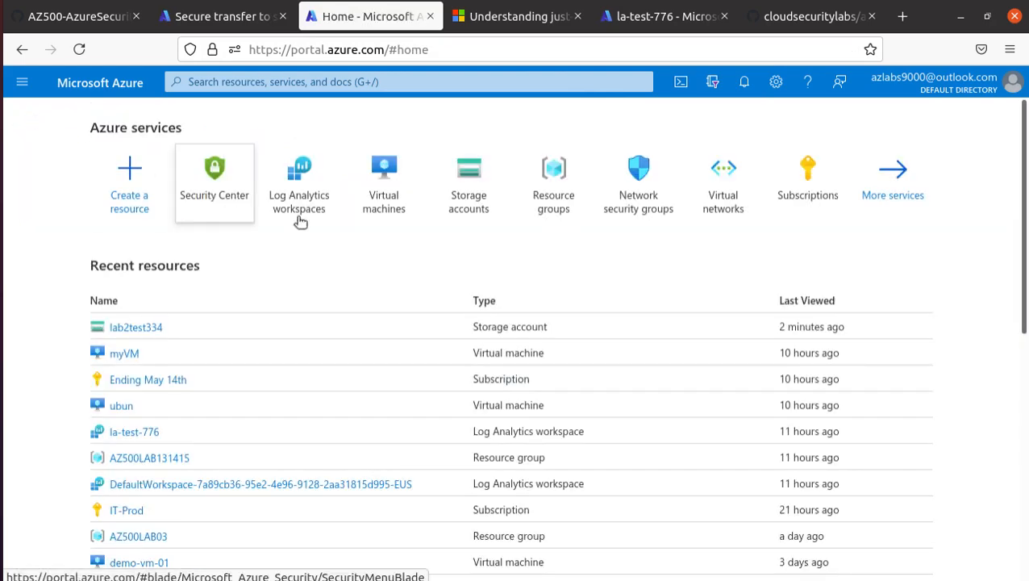
Open Security Center from Home, then read step 2 of the GitHub lab and scroll to Task 3.
{"action": "left_click", "coordinate": [221, 194]}
{"action": "left_click", "coordinate": [76, 16]}
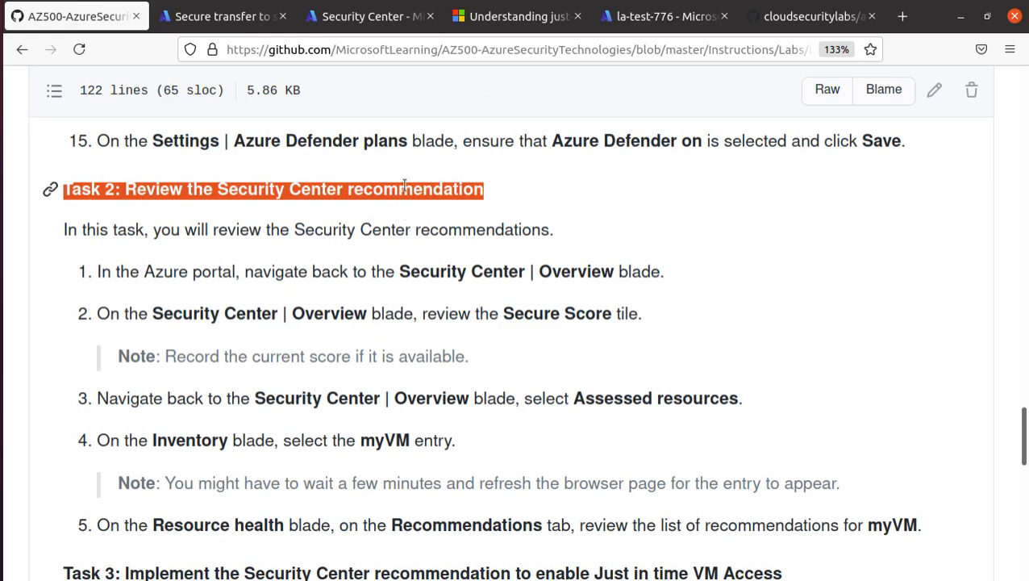
{"action": "triple_click", "coordinate": [593, 309]}
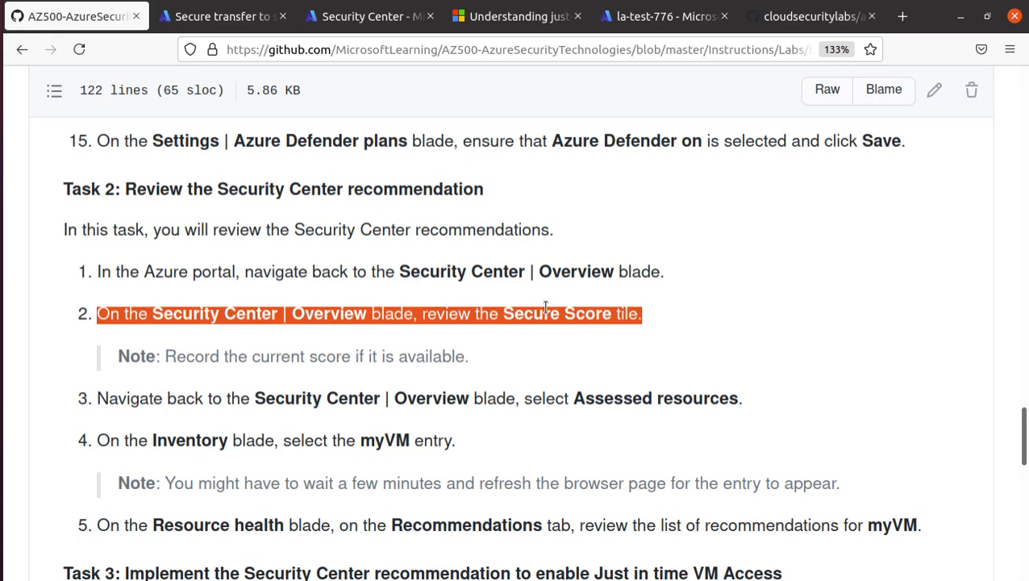
{"action": "scroll", "coordinate": [627, 436], "scroll_direction": "down", "scroll_amount": 5}
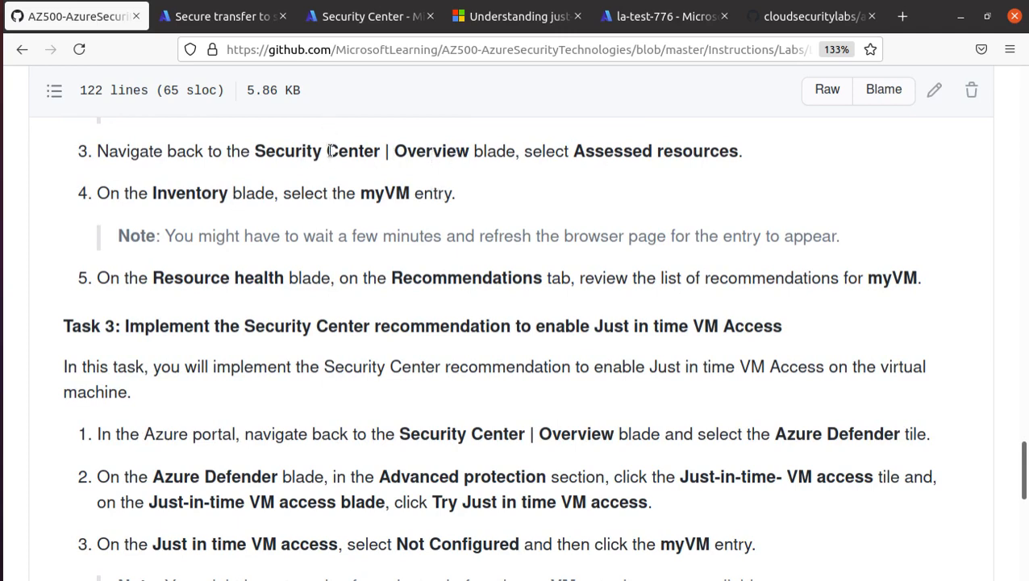
Return to the Security Center overview (5% secure score, 22 recommendations) and browse its left navigation.
{"action": "key", "text": "ctrl+Tab"}
{"action": "key", "text": "ctrl+Tab"}
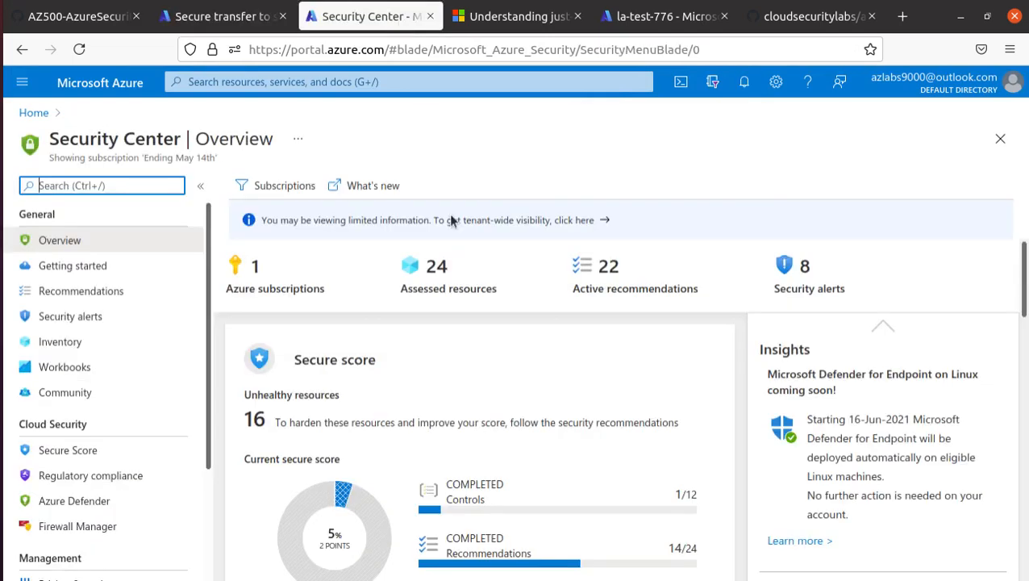
{"action": "scroll", "coordinate": [153, 359], "scroll_direction": "down", "scroll_amount": 4}
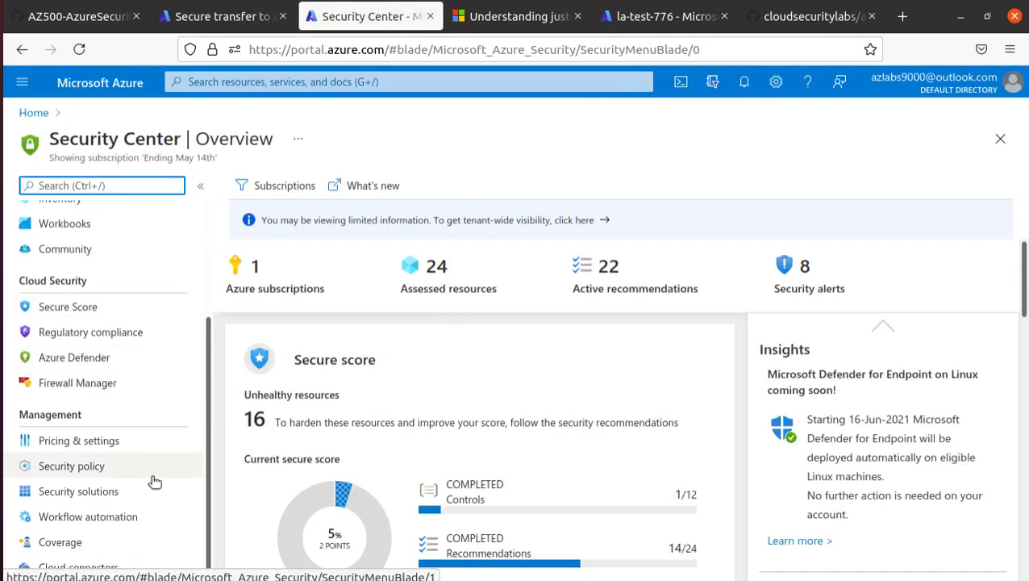
{"action": "scroll", "coordinate": [157, 510], "scroll_direction": "up", "scroll_amount": 4}
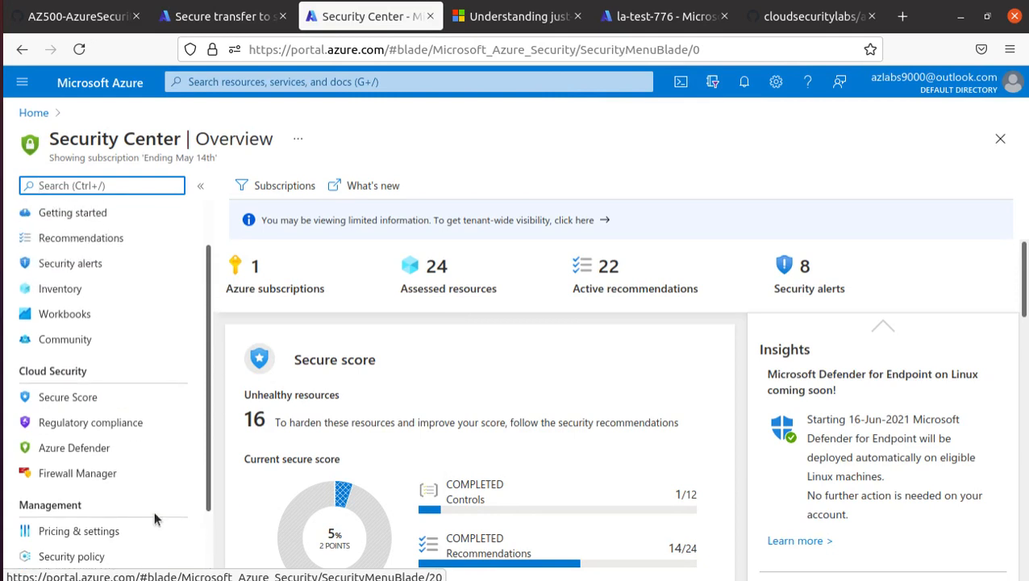
{"action": "scroll", "coordinate": [157, 509], "scroll_direction": "down", "scroll_amount": 3}
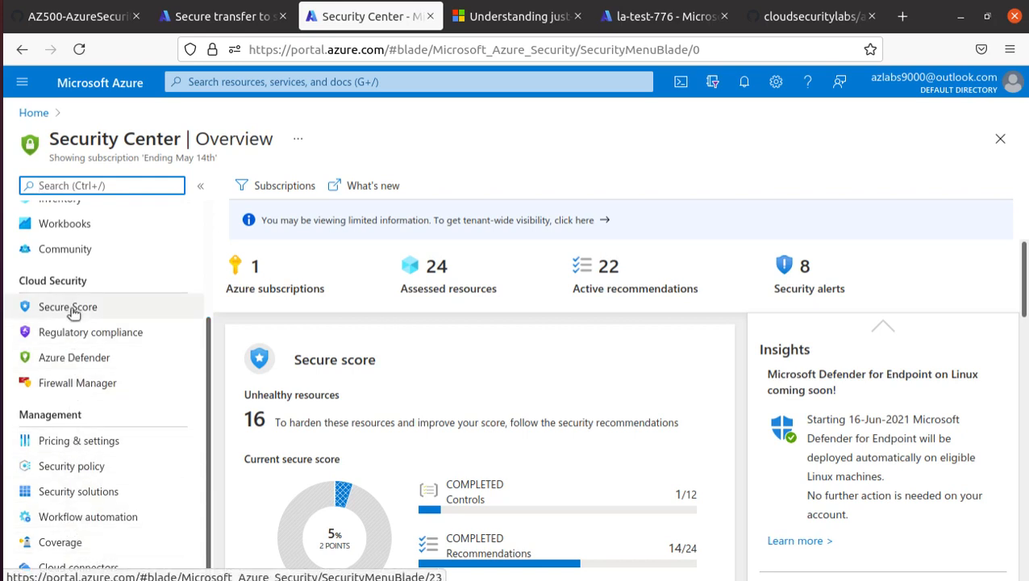
{"action": "scroll", "coordinate": [73, 315], "scroll_direction": "up", "scroll_amount": 1}
{"action": "scroll", "coordinate": [74, 311], "scroll_direction": "up", "scroll_amount": 1}
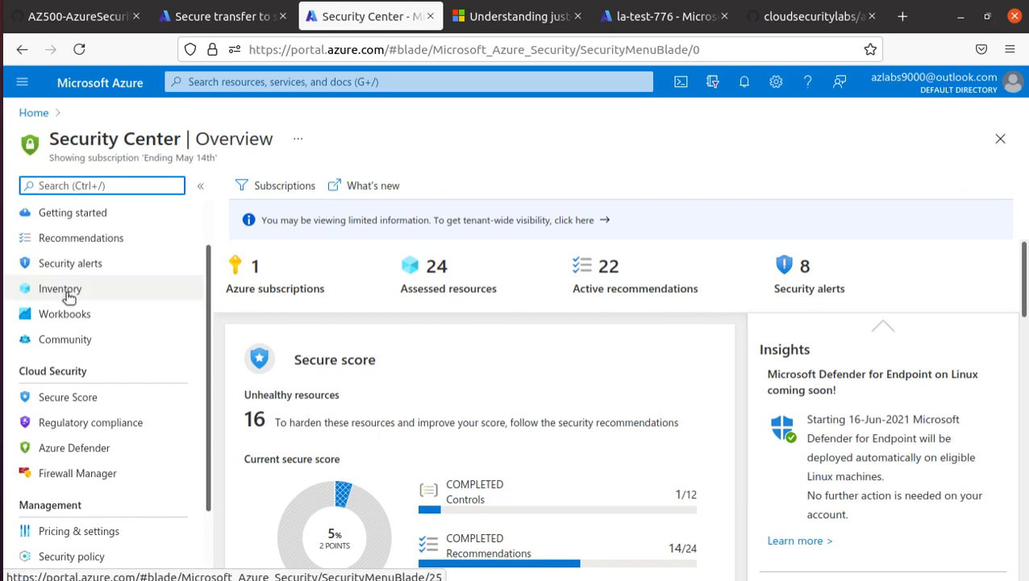
{"action": "scroll", "coordinate": [72, 274], "scroll_direction": "up", "scroll_amount": 1}
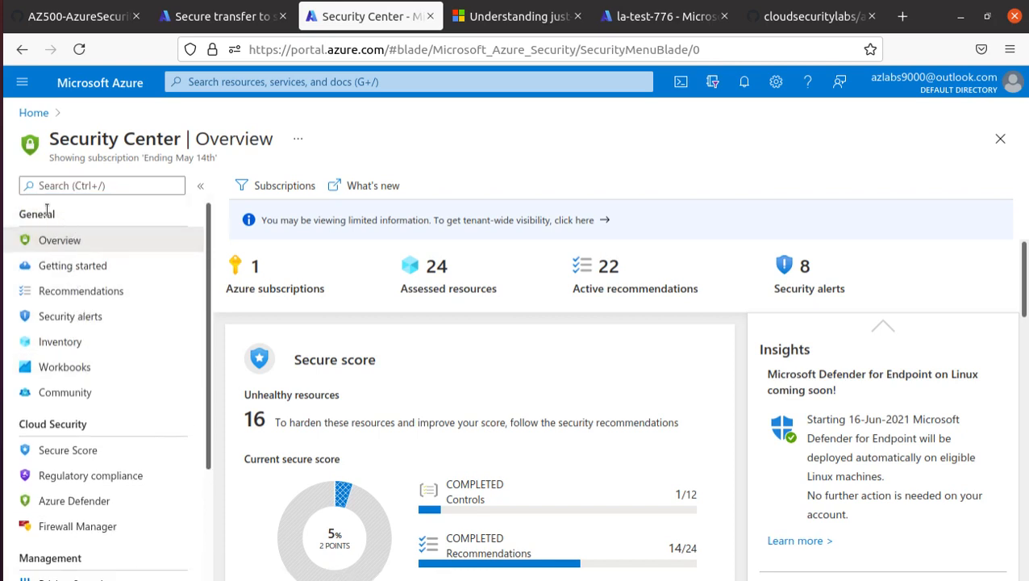
{"action": "double_click", "coordinate": [16, 214]}
{"action": "left_click", "coordinate": [86, 349]}
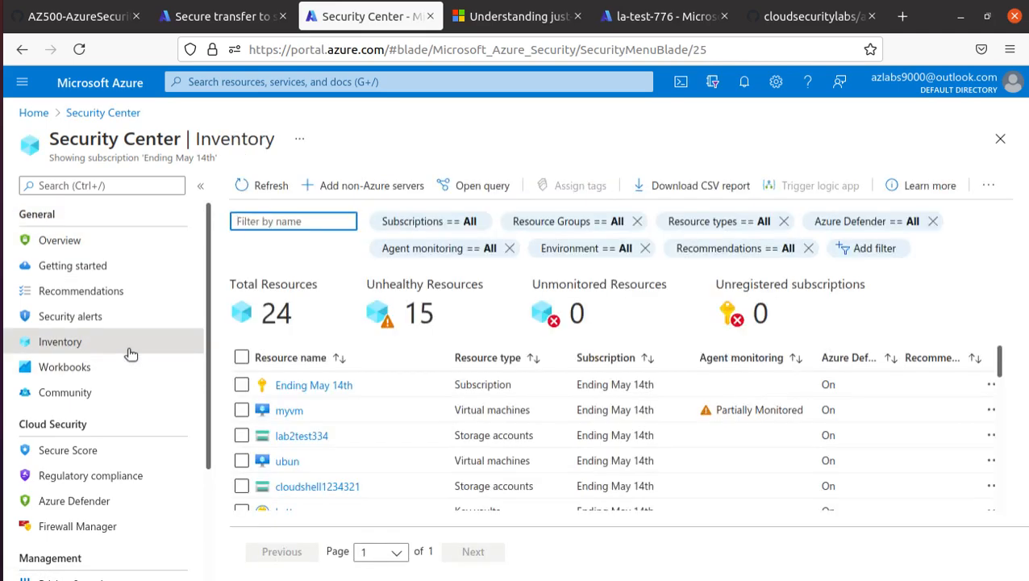
{"action": "left_click", "coordinate": [249, 312]}
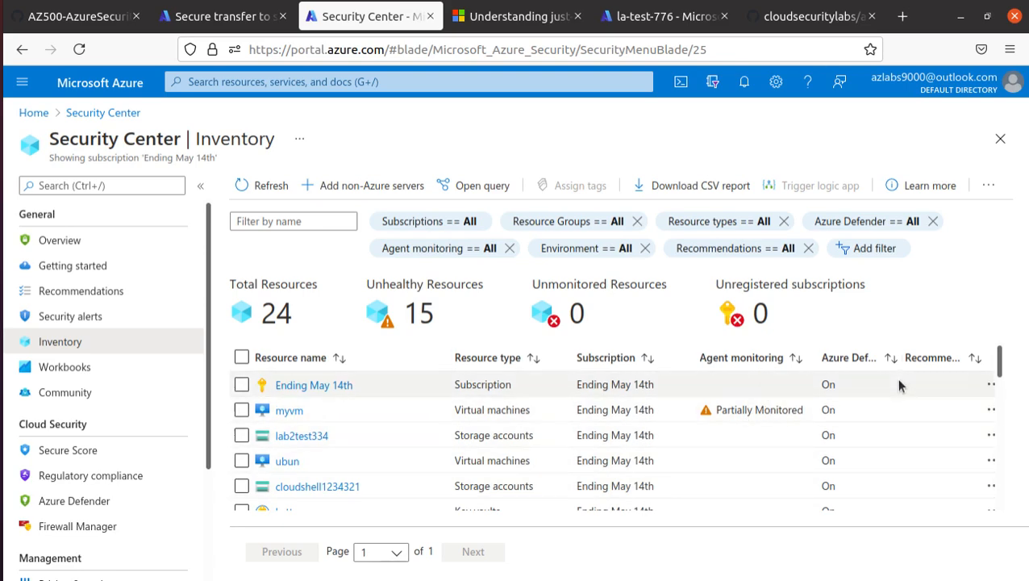
{"action": "scroll", "coordinate": [639, 458], "scroll_direction": "down", "scroll_amount": 4}
{"action": "scroll", "coordinate": [639, 457], "scroll_direction": "down", "scroll_amount": 5}
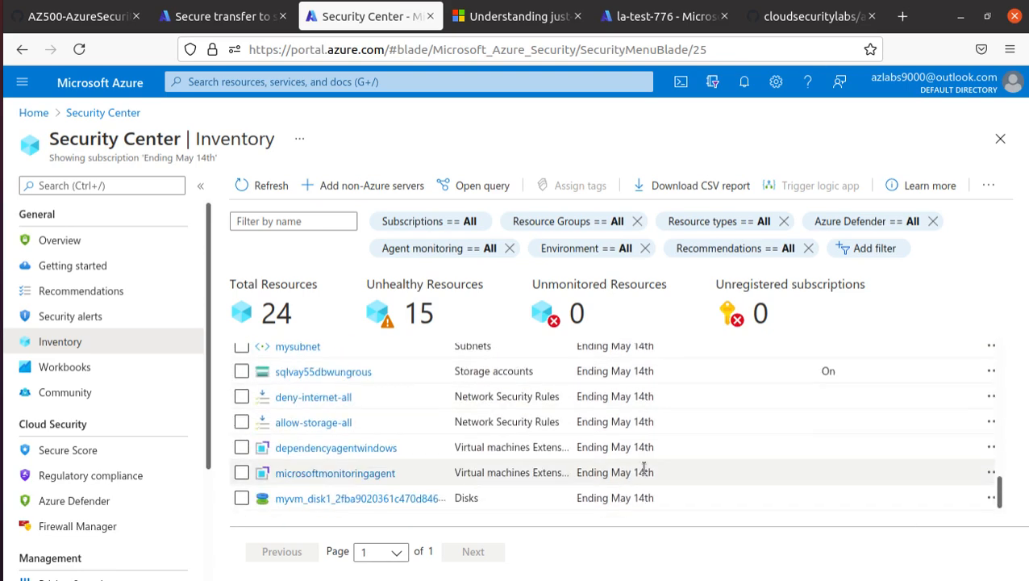
{"action": "scroll", "coordinate": [376, 457], "scroll_direction": "up", "scroll_amount": 4}
{"action": "scroll", "coordinate": [376, 457], "scroll_direction": "up", "scroll_amount": 10}
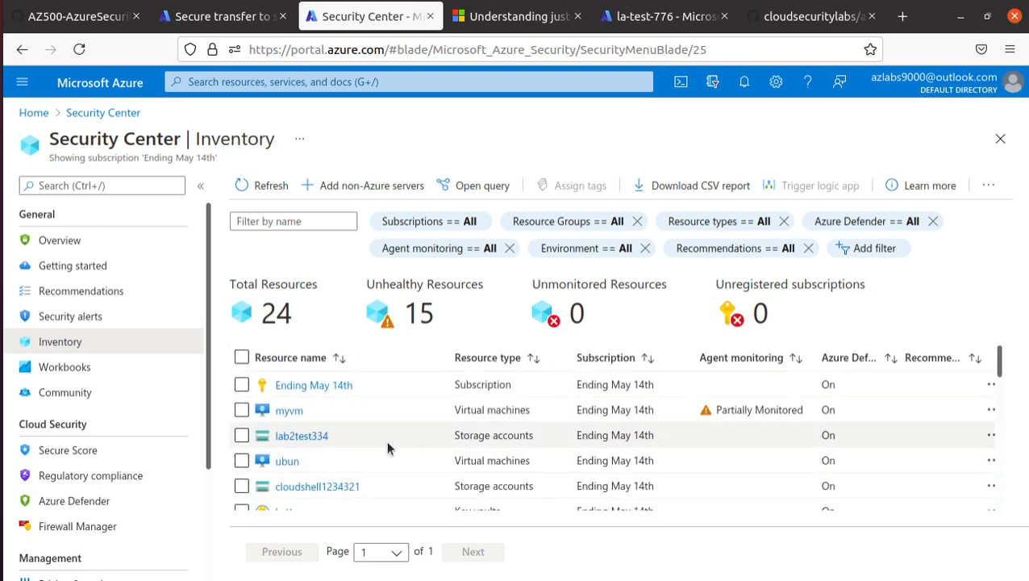
In the resource group filter, uncheck ubun_group, az500lab11, az500lab10, az500lab12 and az500lab08.
{"action": "left_click", "coordinate": [618, 225]}
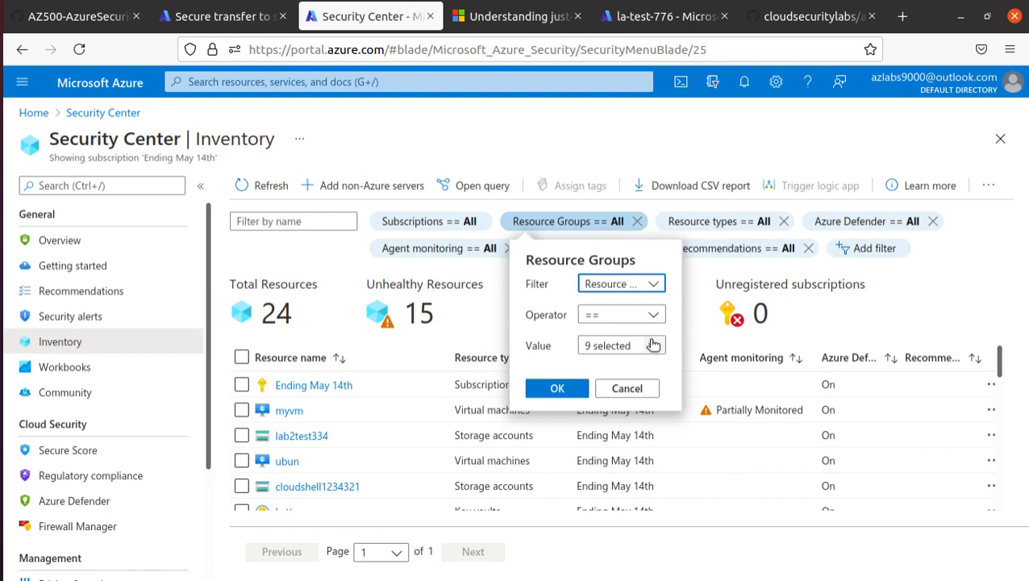
{"action": "left_click", "coordinate": [653, 345]}
{"action": "left_click", "coordinate": [491, 237]}
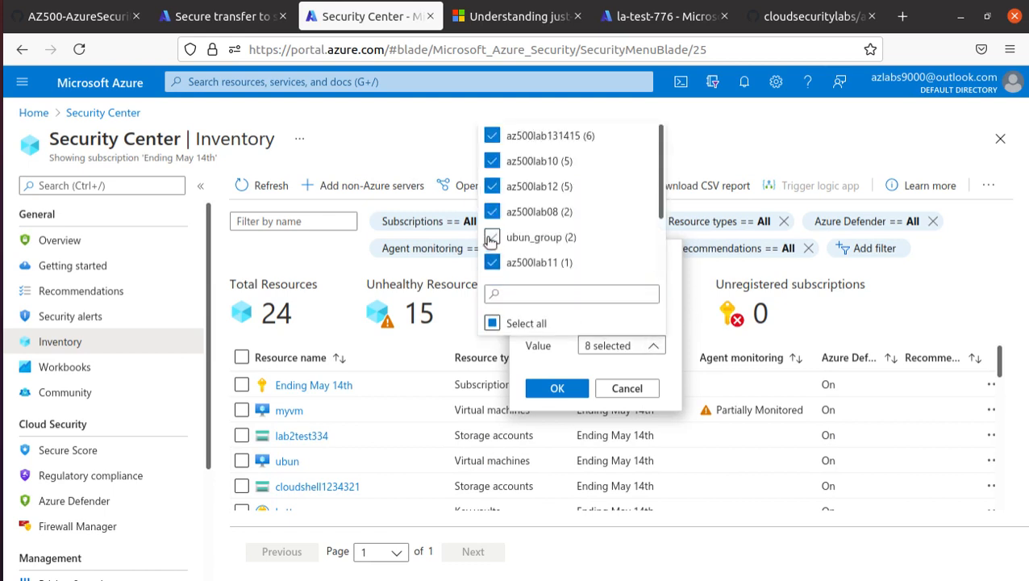
{"action": "left_click", "coordinate": [491, 262]}
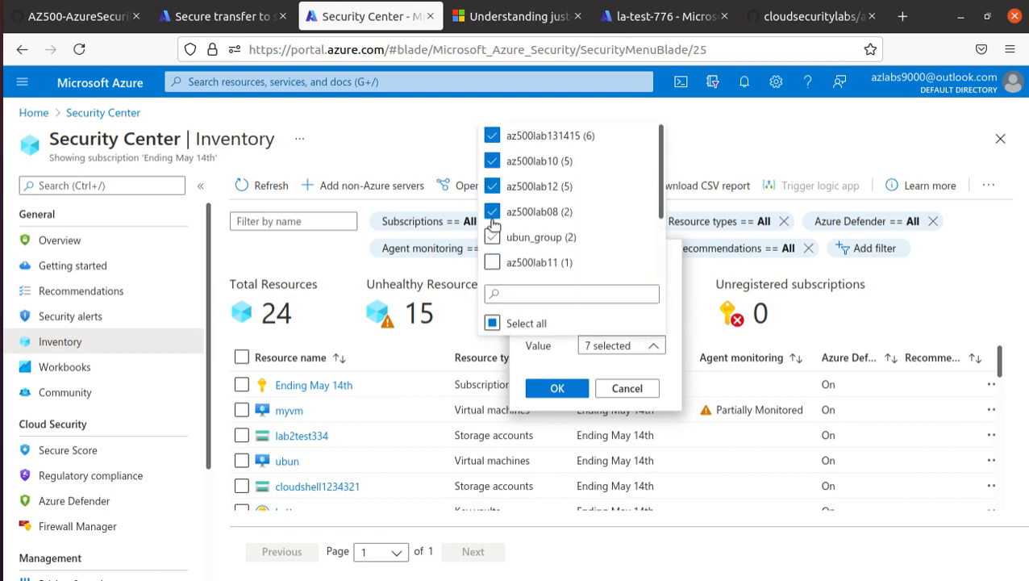
{"action": "left_click", "coordinate": [492, 160]}
{"action": "left_click", "coordinate": [496, 186]}
{"action": "left_click", "coordinate": [492, 211]}
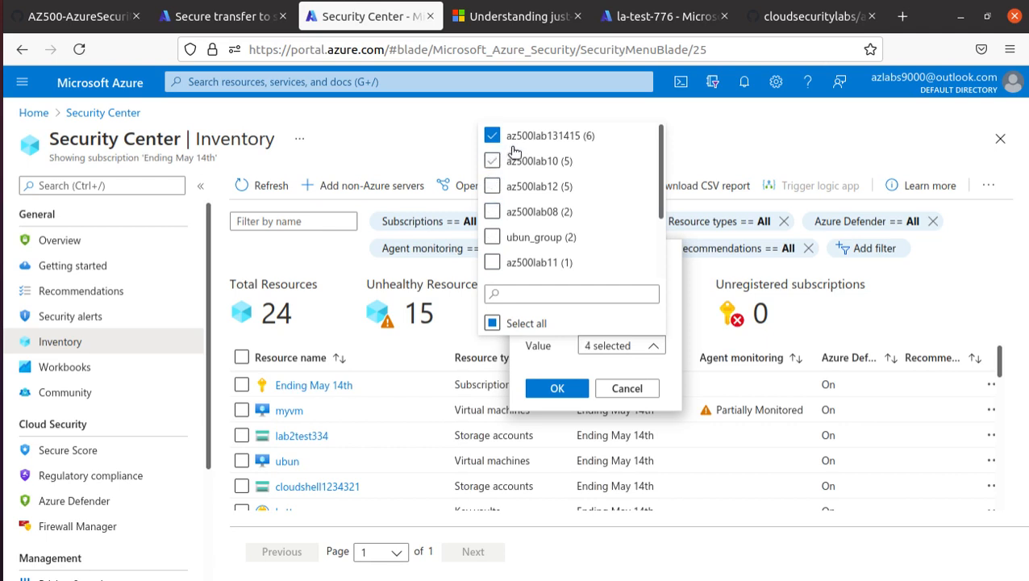
Uncheck az500lab03 and cloudsecuritytraininggeneral, apply the filter, and review the 6 remaining resources.
{"action": "scroll", "coordinate": [593, 198], "scroll_direction": "down", "scroll_amount": 2}
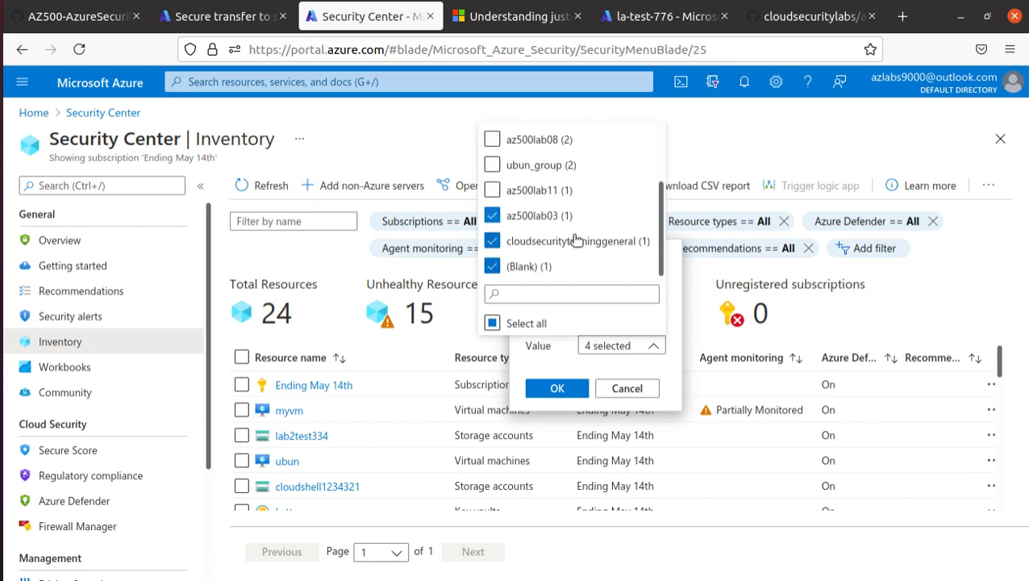
{"action": "left_click", "coordinate": [492, 215]}
{"action": "left_click", "coordinate": [492, 240]}
{"action": "left_click", "coordinate": [552, 386]}
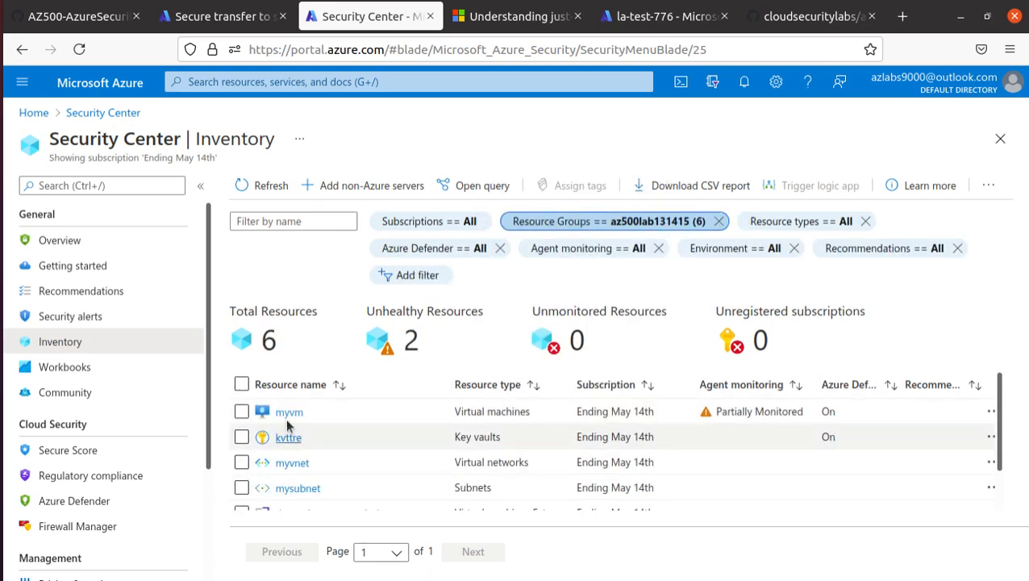
{"action": "scroll", "coordinate": [387, 452], "scroll_direction": "down", "scroll_amount": 1}
{"action": "scroll", "coordinate": [411, 462], "scroll_direction": "up", "scroll_amount": 1}
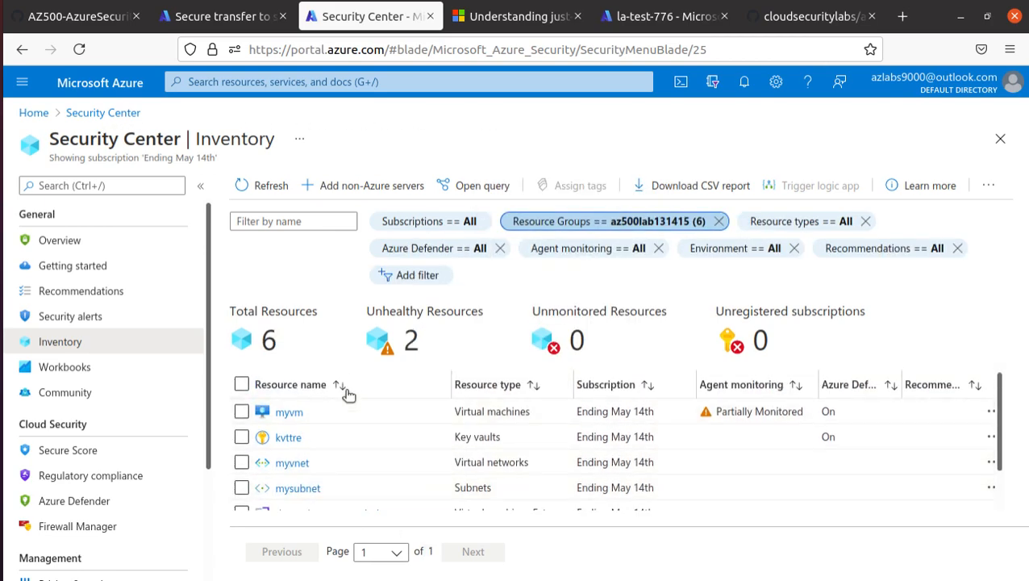
{"action": "scroll", "coordinate": [349, 441], "scroll_direction": "down", "scroll_amount": 1}
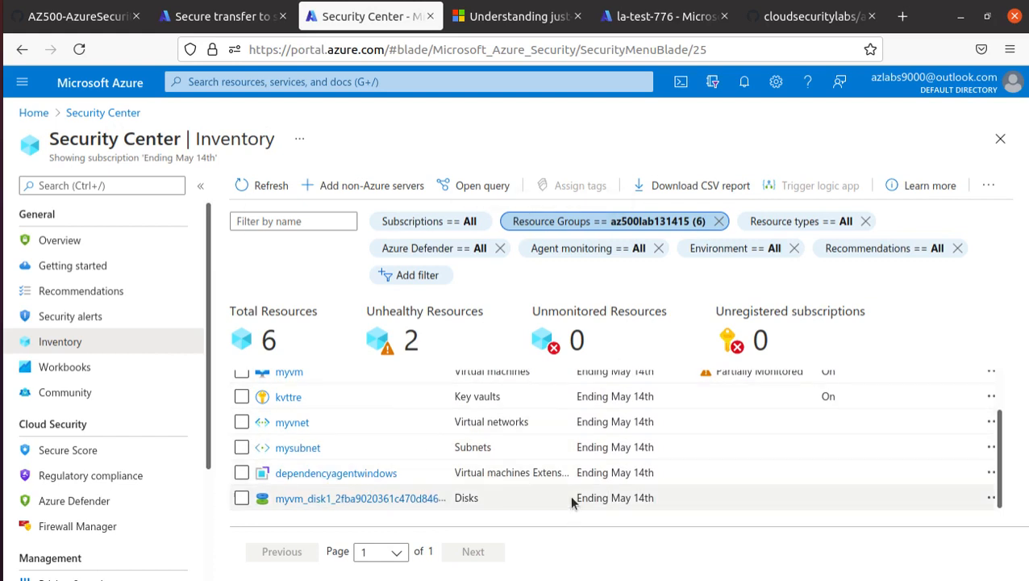
{"action": "scroll", "coordinate": [579, 498], "scroll_direction": "up", "scroll_amount": 1}
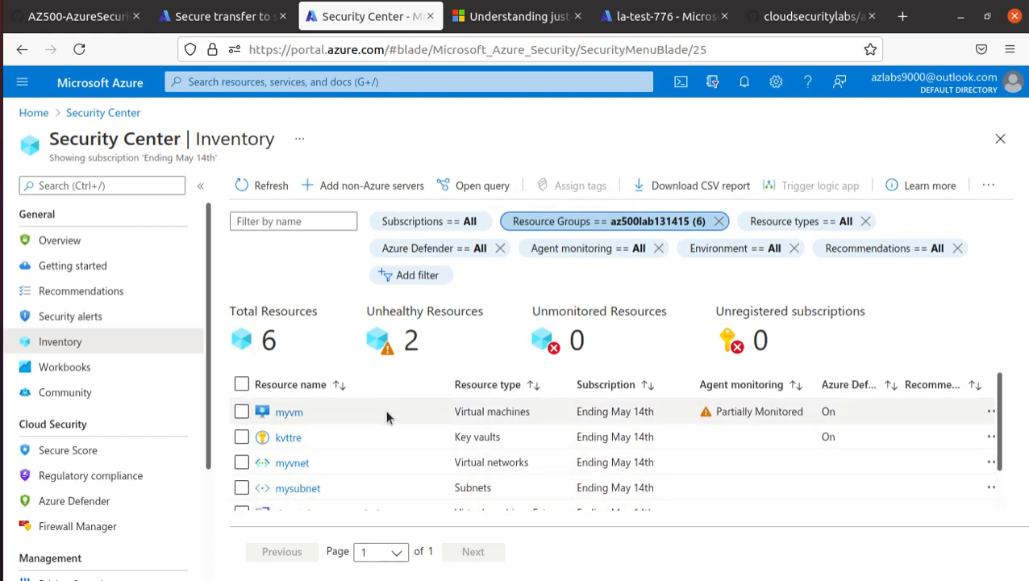
{"action": "scroll", "coordinate": [407, 448], "scroll_direction": "down", "scroll_amount": 1}
{"action": "scroll", "coordinate": [536, 492], "scroll_direction": "up", "scroll_amount": 1}
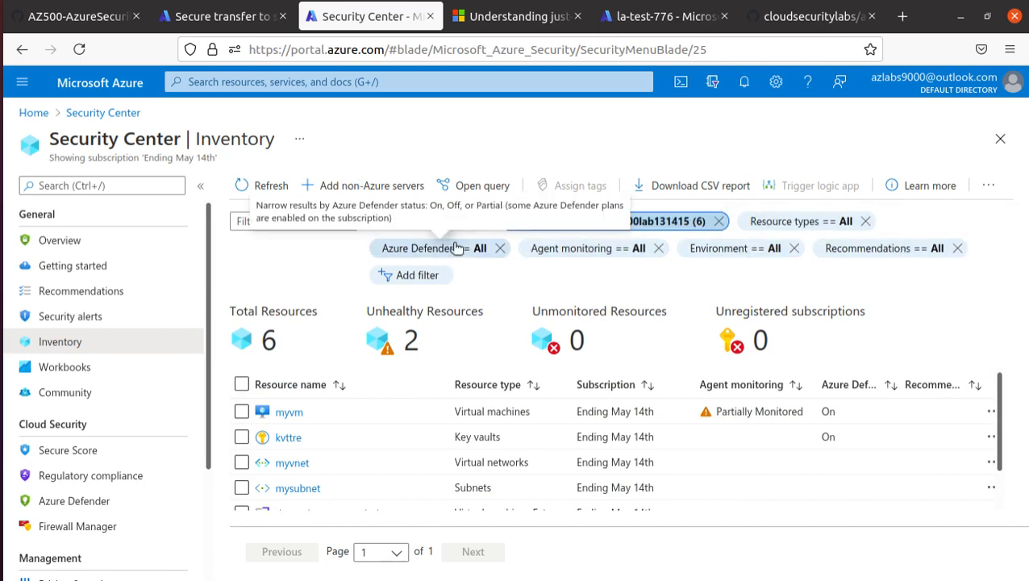
From the secure transfer recommendation page, search the portal for lab2test334.
{"action": "left_click", "coordinate": [246, 18]}
{"action": "left_click", "coordinate": [77, 16]}
{"action": "left_click", "coordinate": [242, 17]}
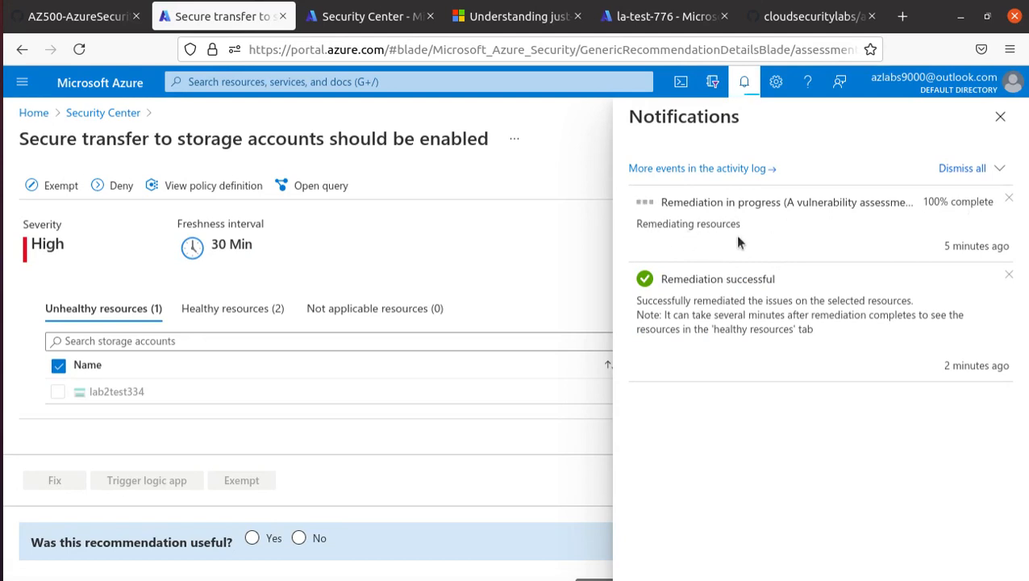
{"action": "left_click", "coordinate": [384, 22]}
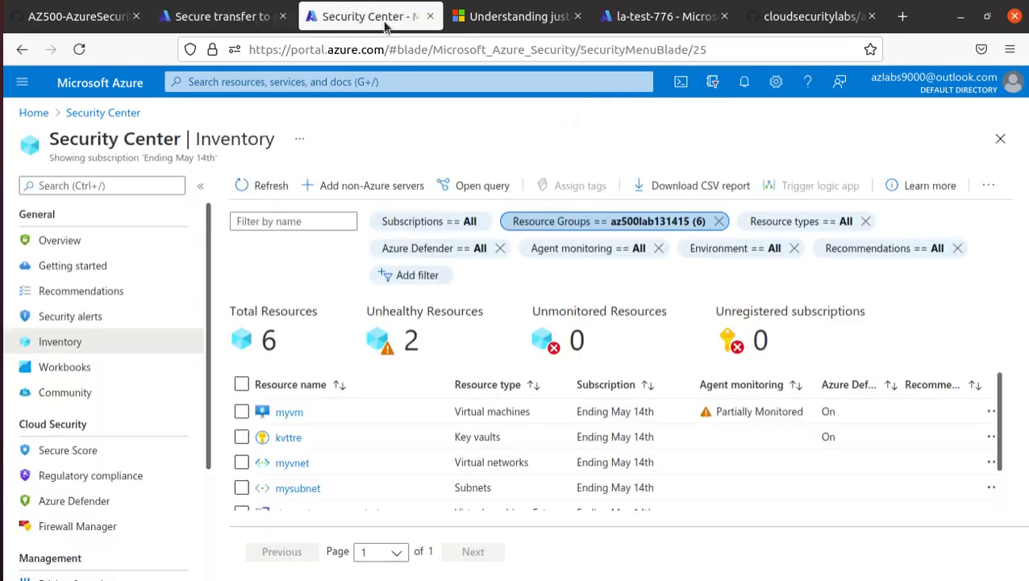
{"action": "left_click", "coordinate": [213, 18]}
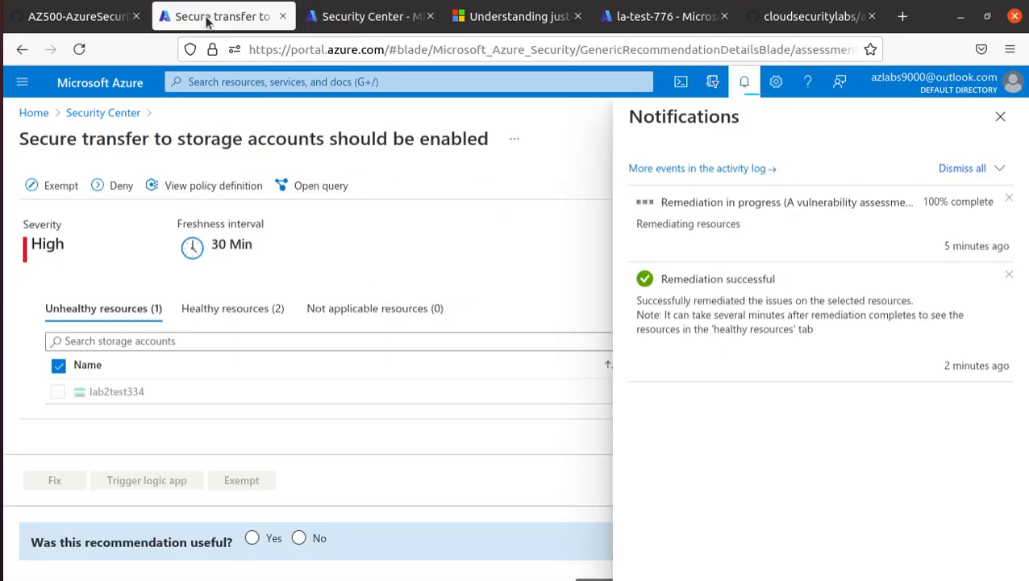
{"action": "left_click", "coordinate": [206, 84]}
{"action": "type", "text": "lab2test334"}
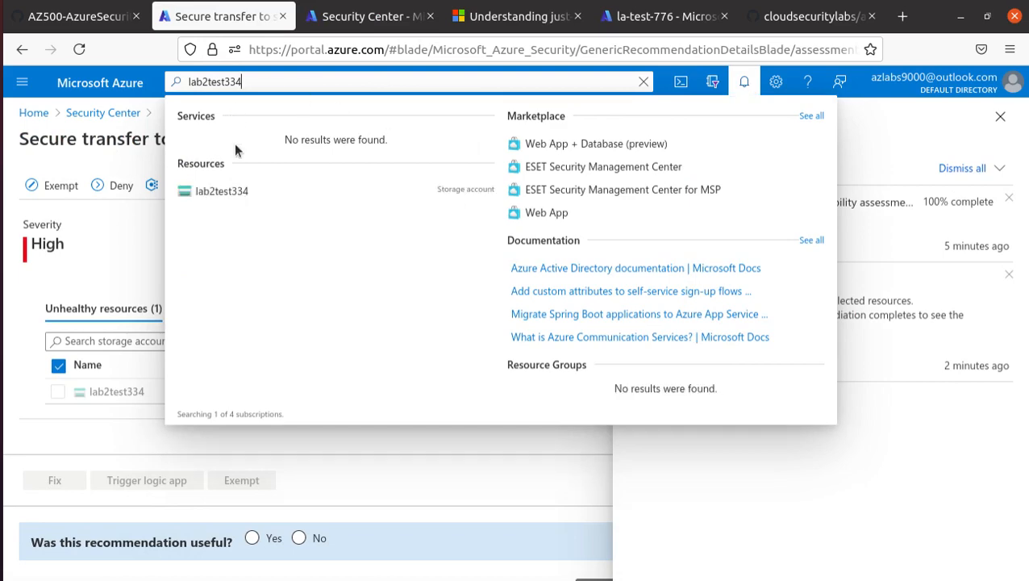
Open the lab2test334 storage account's Configuration settings.
{"action": "left_click", "coordinate": [232, 191]}
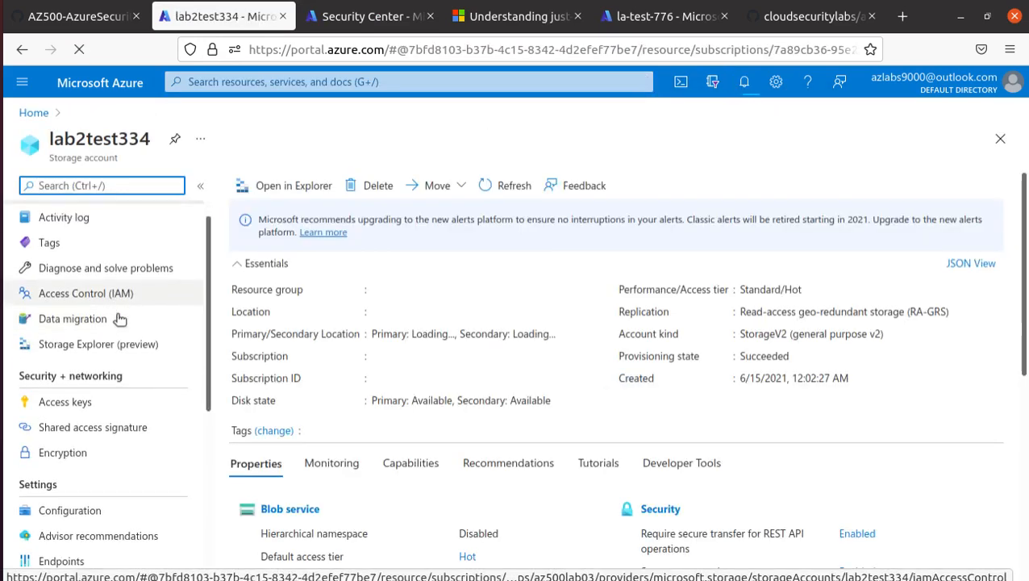
{"action": "scroll", "coordinate": [116, 313], "scroll_direction": "down", "scroll_amount": 5}
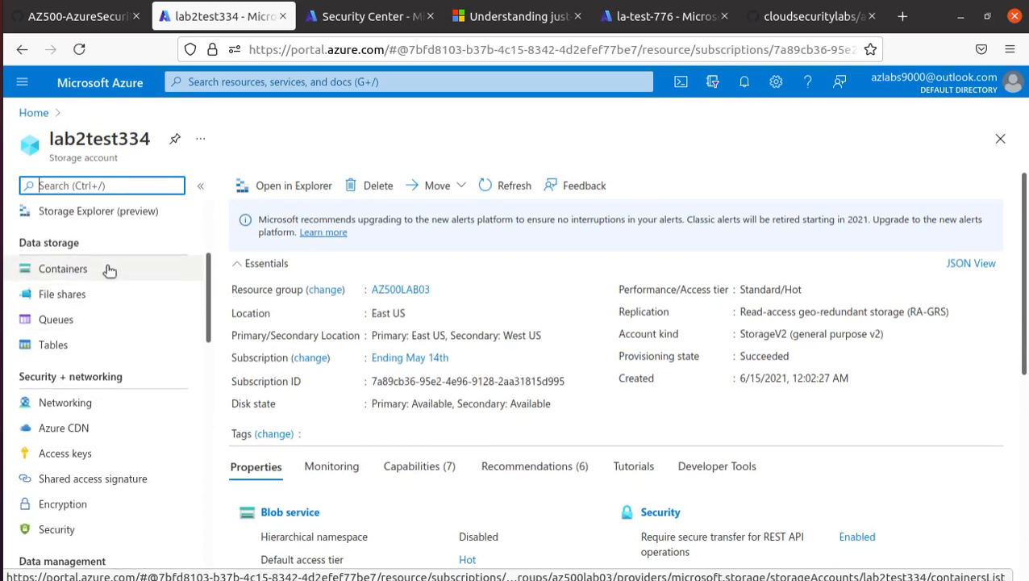
{"action": "scroll", "coordinate": [117, 386], "scroll_direction": "down", "scroll_amount": 3}
{"action": "scroll", "coordinate": [118, 390], "scroll_direction": "down", "scroll_amount": 6}
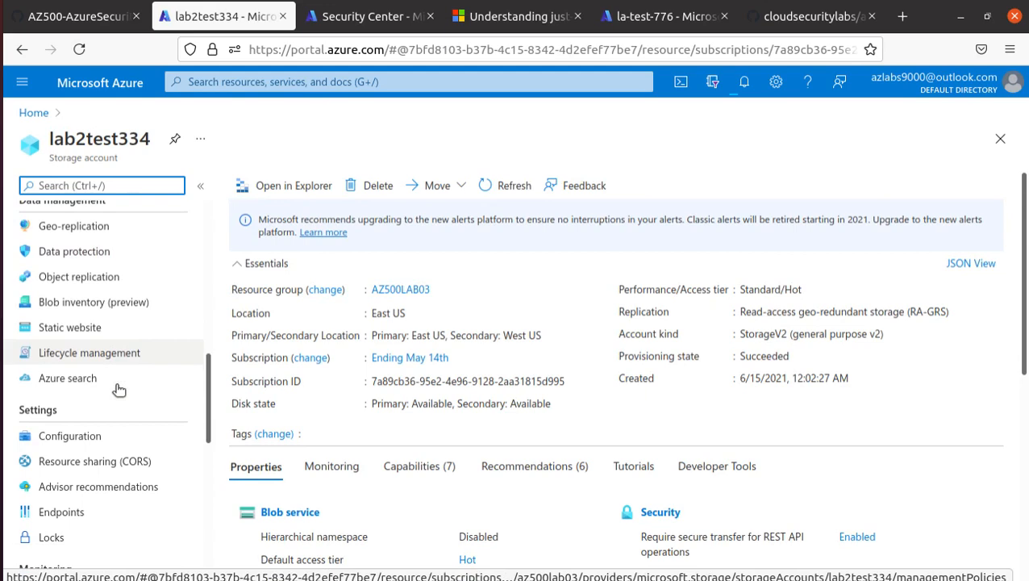
{"action": "left_click", "coordinate": [81, 440]}
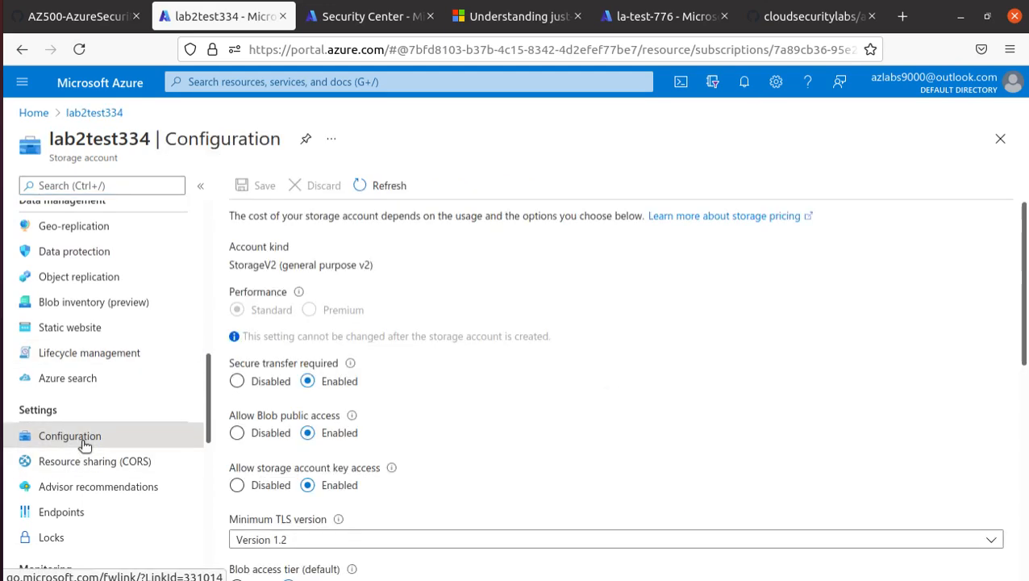
Highlight that secure transfer required is Enabled for lab2test334, then return to Security Center.
{"action": "left_click_drag", "start_coordinate": [374, 378], "coordinate": [323, 387]}
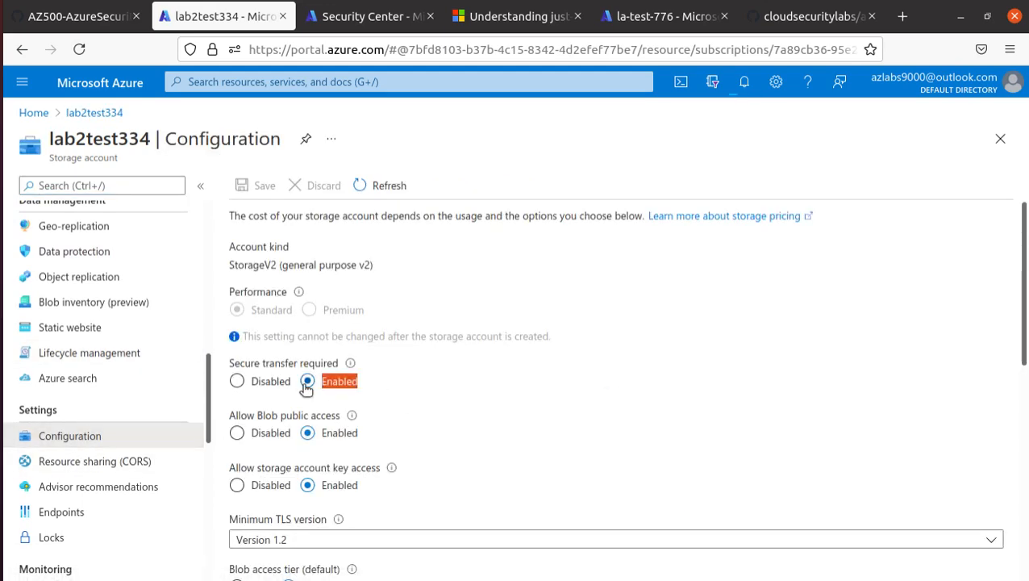
{"action": "left_click", "coordinate": [267, 385]}
{"action": "left_click_drag", "start_coordinate": [50, 142], "coordinate": [164, 137]}
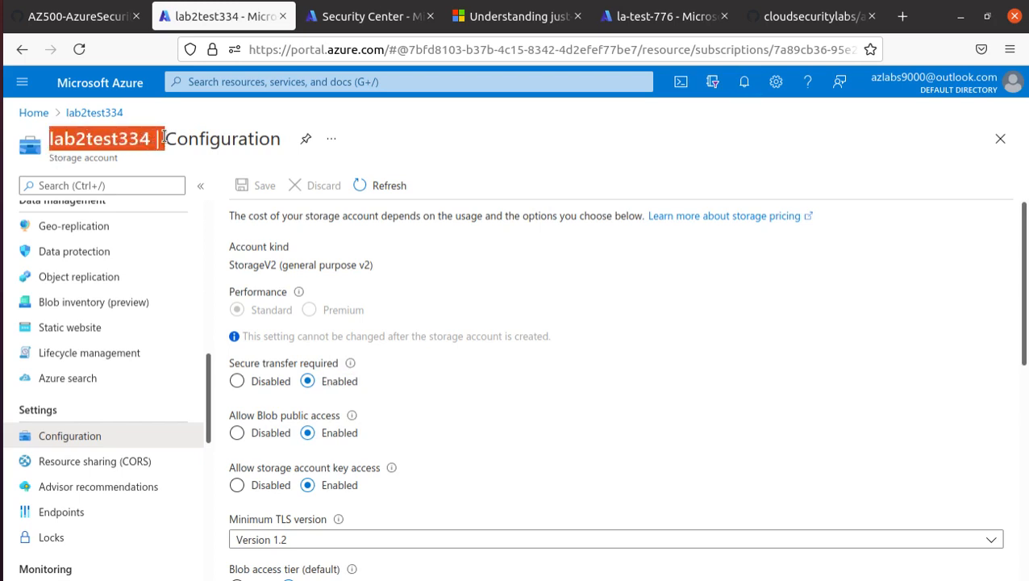
{"action": "left_click", "coordinate": [355, 17]}
Open the Security Center Overview and scroll through the 5% secure score and compliance summaries.
{"action": "left_click", "coordinate": [114, 113]}
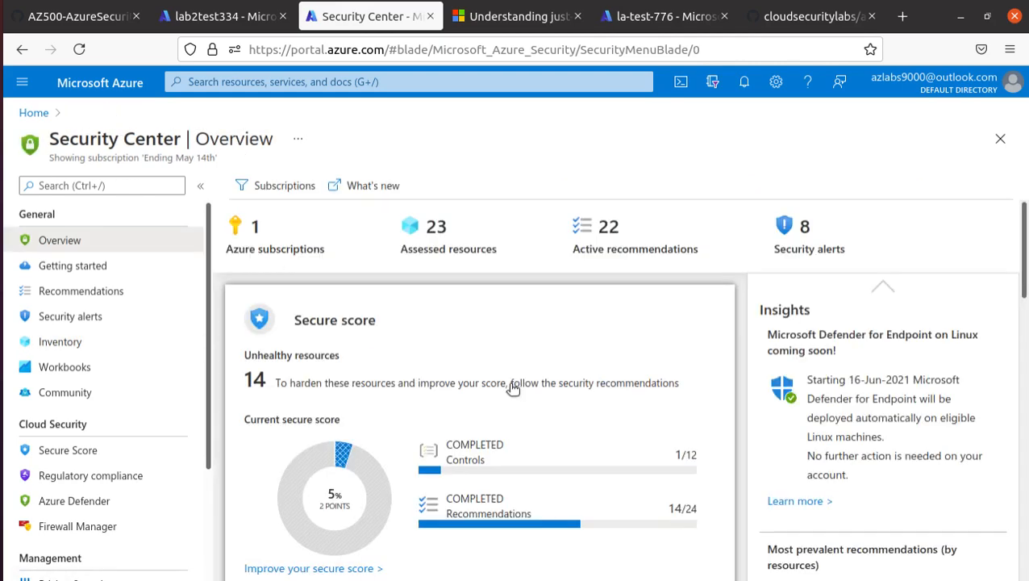
{"action": "scroll", "coordinate": [511, 387], "scroll_direction": "down", "scroll_amount": 2}
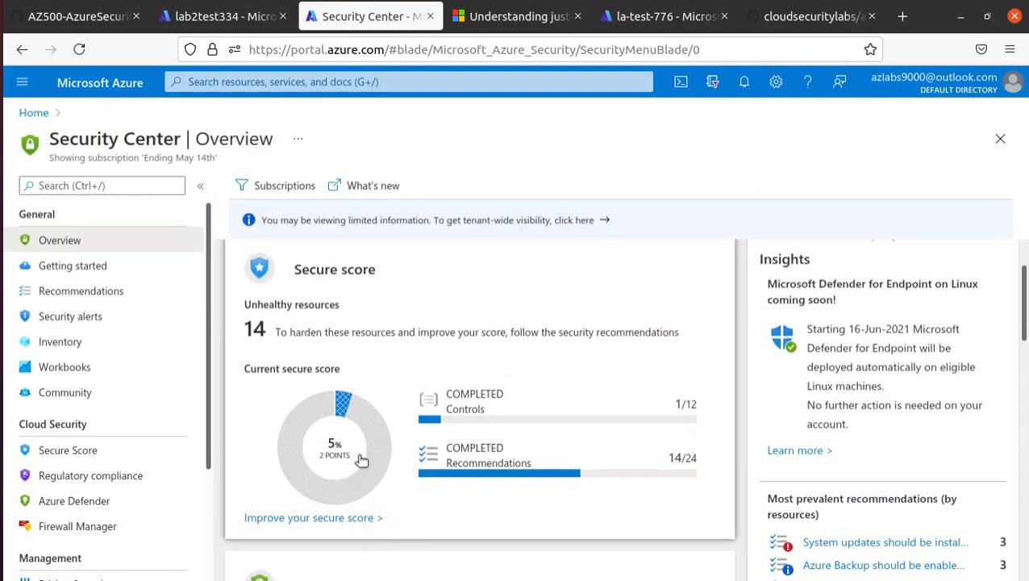
{"action": "scroll", "coordinate": [355, 460], "scroll_direction": "up", "scroll_amount": 1}
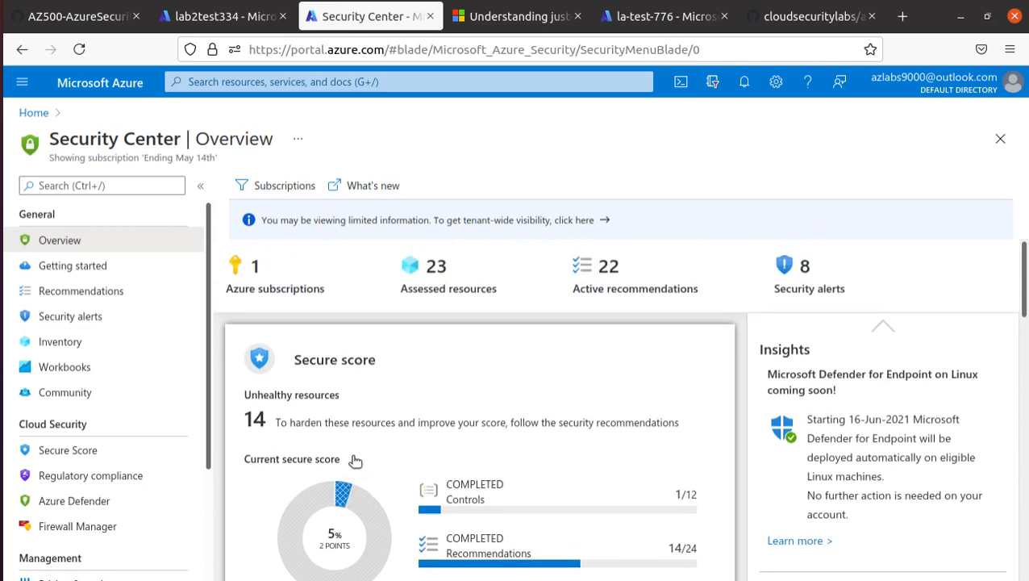
{"action": "scroll", "coordinate": [355, 460], "scroll_direction": "down", "scroll_amount": 1}
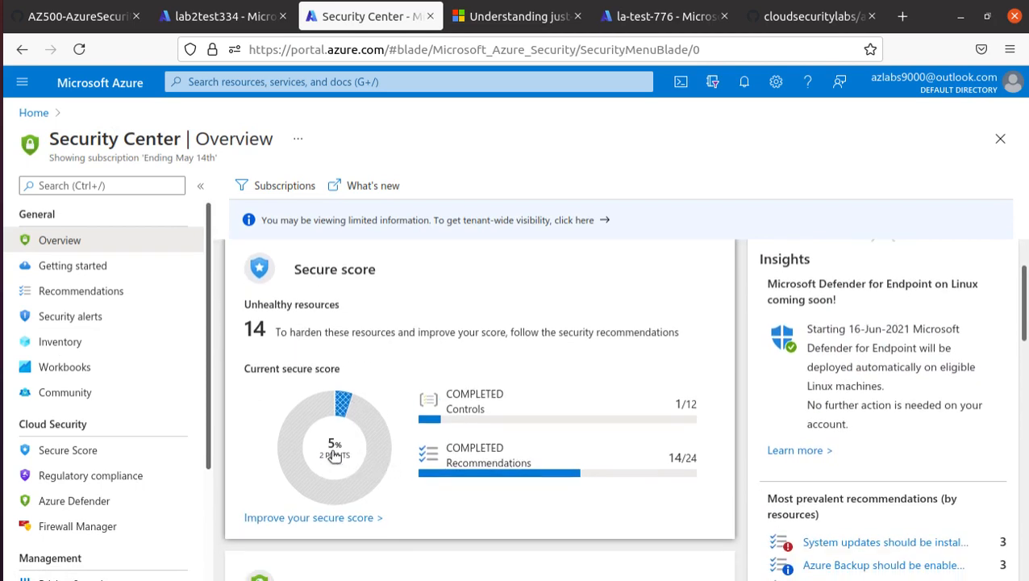
{"action": "scroll", "coordinate": [337, 460], "scroll_direction": "down", "scroll_amount": 4}
{"action": "scroll", "coordinate": [335, 454], "scroll_direction": "down", "scroll_amount": 7}
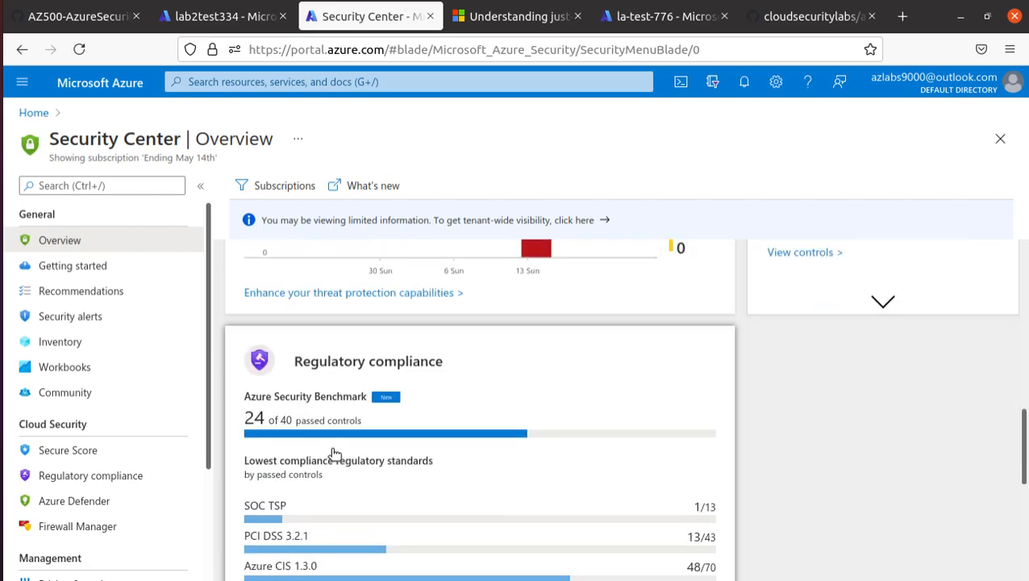
{"action": "scroll", "coordinate": [338, 453], "scroll_direction": "up", "scroll_amount": 7}
Open Recommendations and expand the Enable encryption at rest and Encrypt data in transit controls.
{"action": "left_click", "coordinate": [91, 290]}
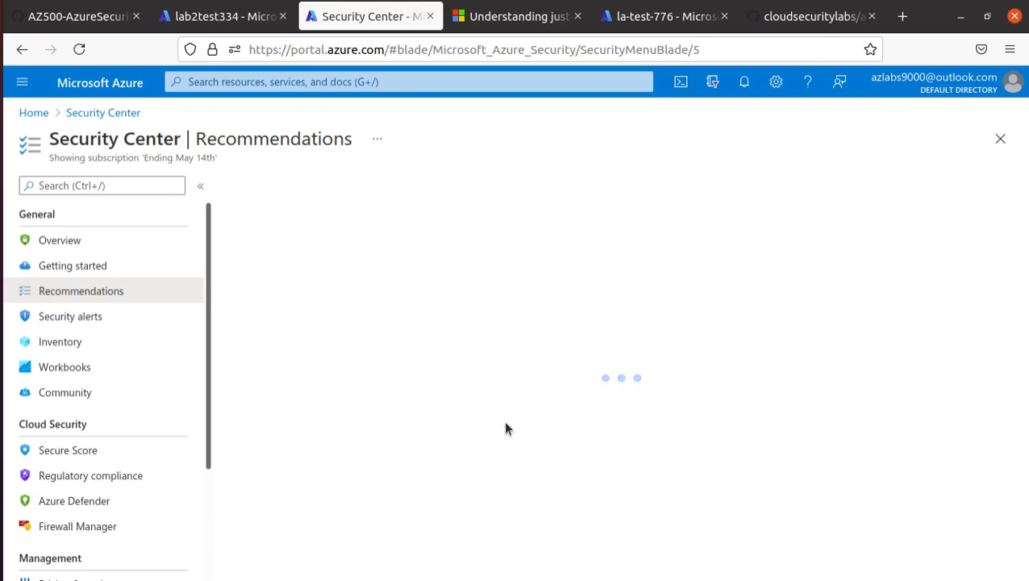
{"action": "scroll", "coordinate": [505, 423], "scroll_direction": "down", "scroll_amount": 5}
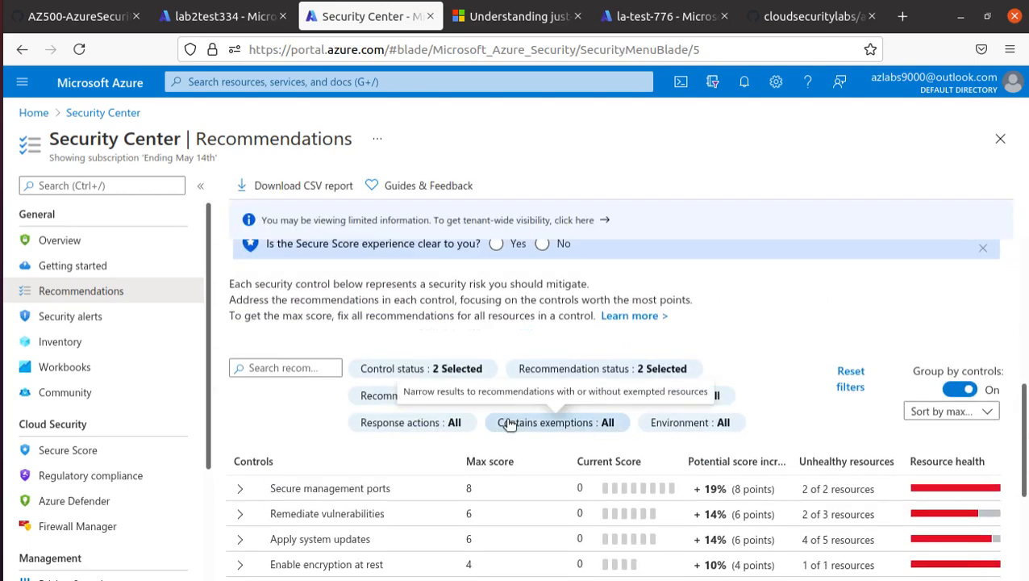
{"action": "scroll", "coordinate": [510, 424], "scroll_direction": "down", "scroll_amount": 5}
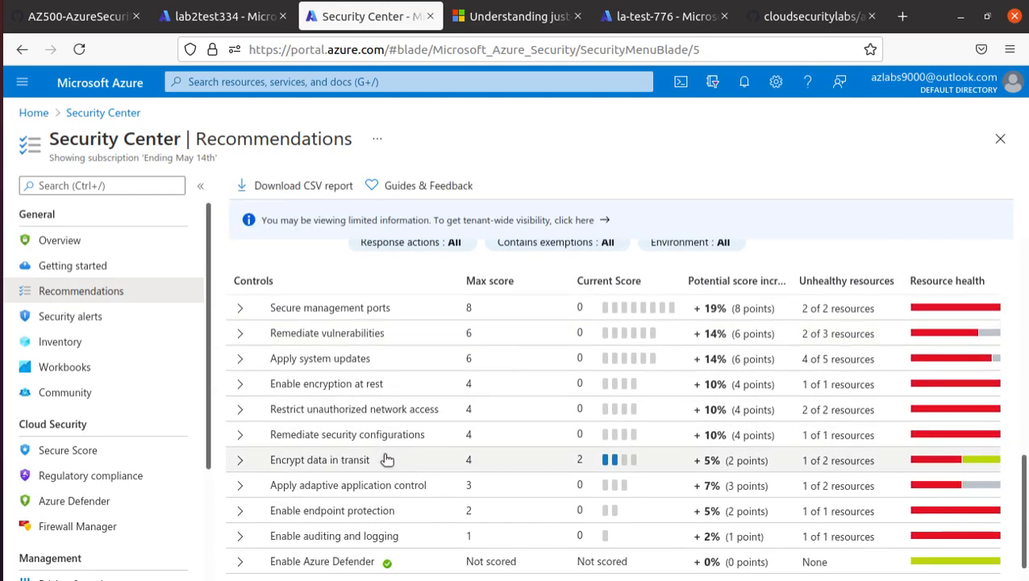
{"action": "scroll", "coordinate": [382, 456], "scroll_direction": "down", "scroll_amount": 1}
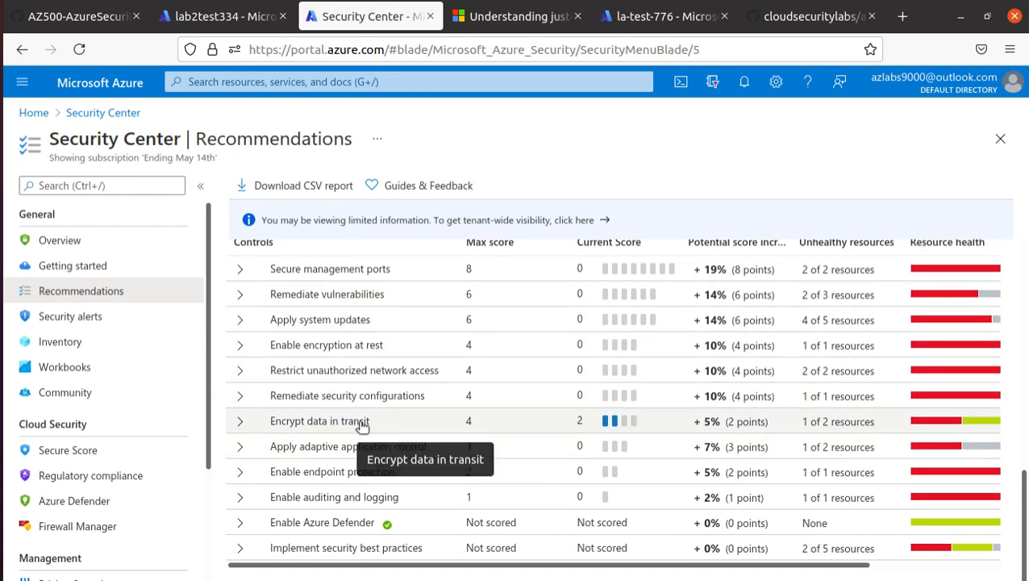
{"action": "left_click", "coordinate": [346, 350]}
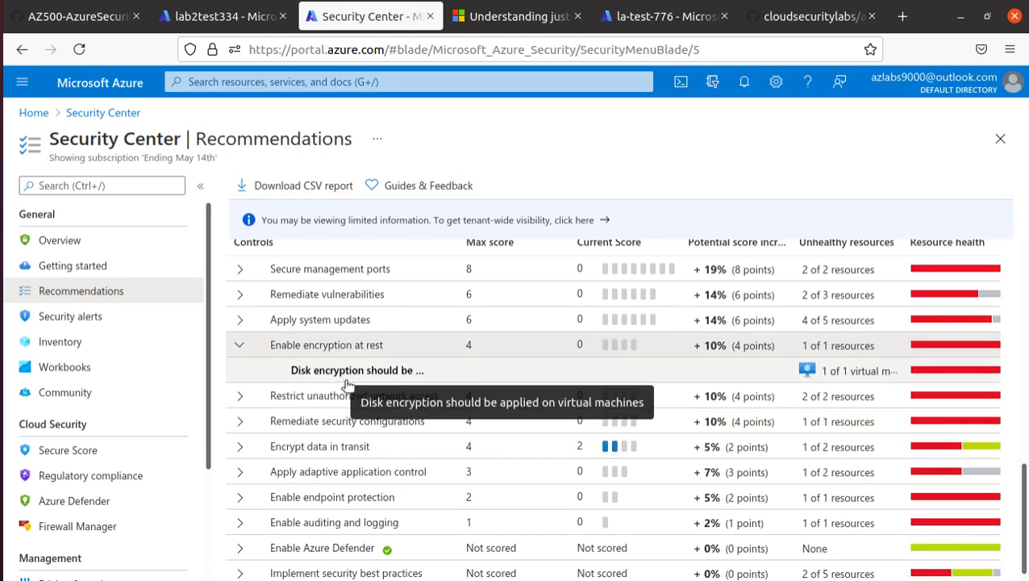
{"action": "left_click", "coordinate": [338, 448]}
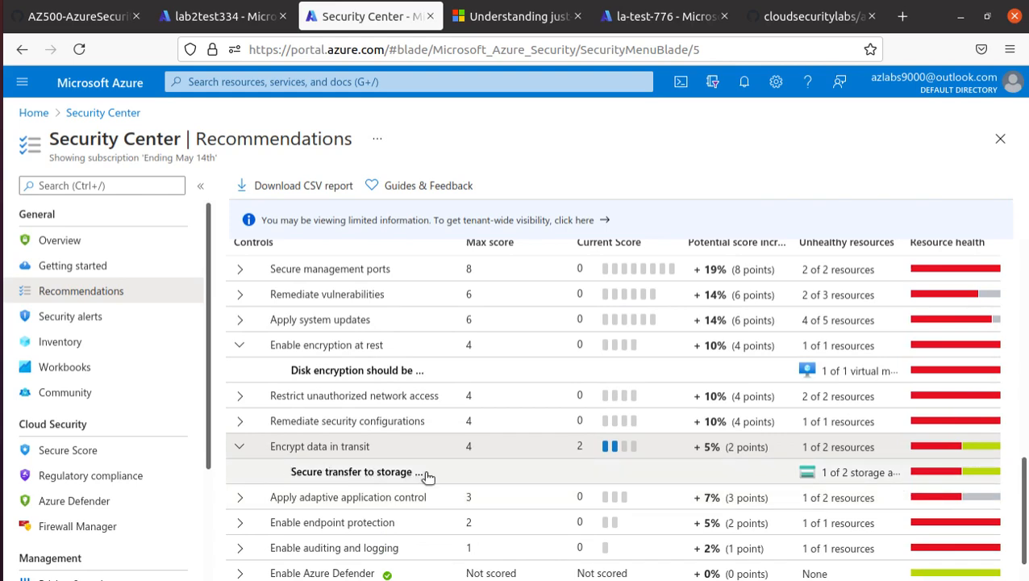
Expand Apply adaptive application control, Enable endpoint protection, Enable auditing and logging, and Implement security best practices.
{"action": "scroll", "coordinate": [427, 477], "scroll_direction": "down", "scroll_amount": 2}
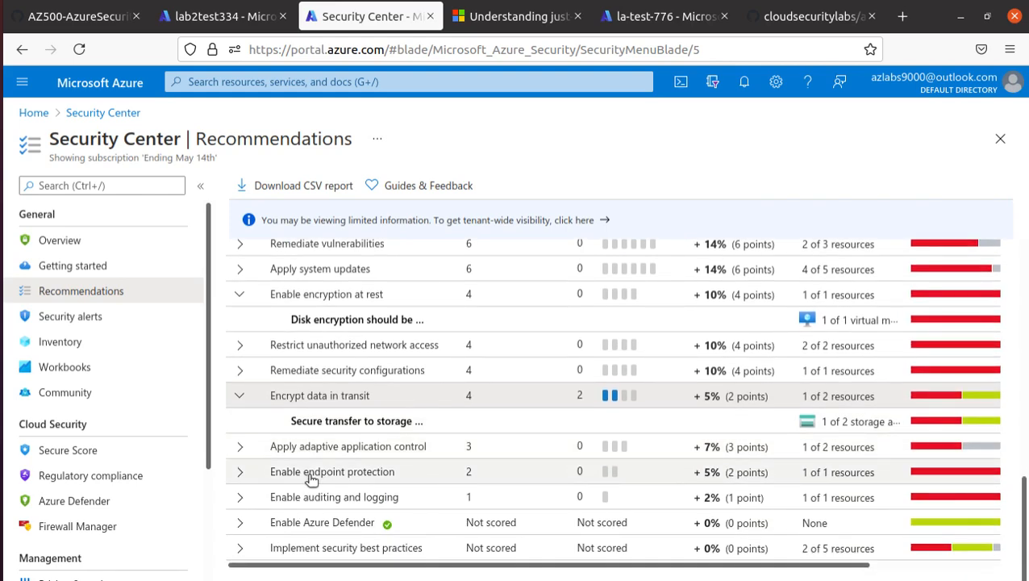
{"action": "left_click", "coordinate": [246, 449]}
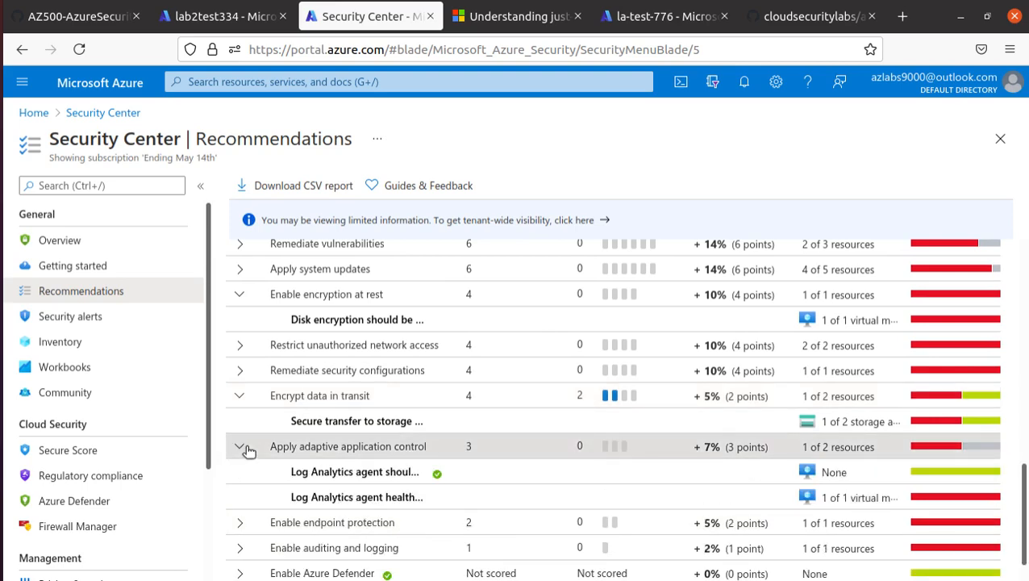
{"action": "scroll", "coordinate": [314, 484], "scroll_direction": "down", "scroll_amount": 2}
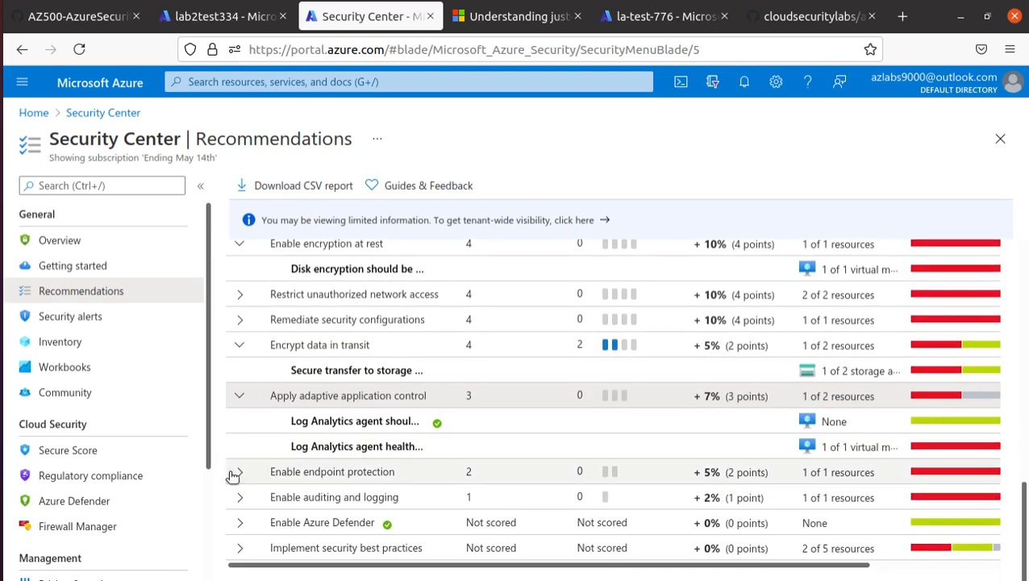
{"action": "left_click", "coordinate": [239, 472]}
{"action": "scroll", "coordinate": [237, 472], "scroll_direction": "down", "scroll_amount": 3}
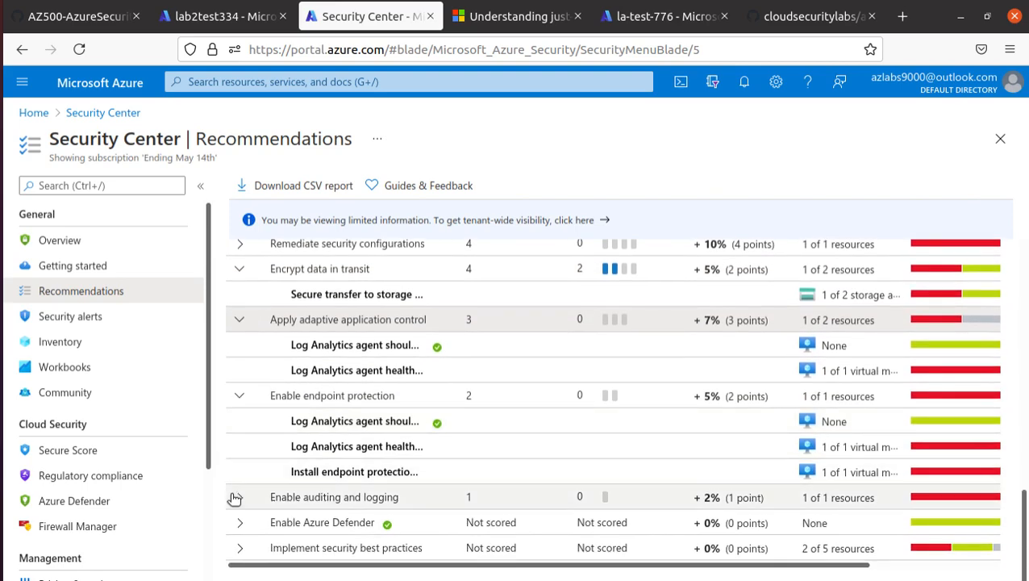
{"action": "left_click", "coordinate": [234, 497]}
{"action": "scroll", "coordinate": [234, 494], "scroll_direction": "down", "scroll_amount": 1}
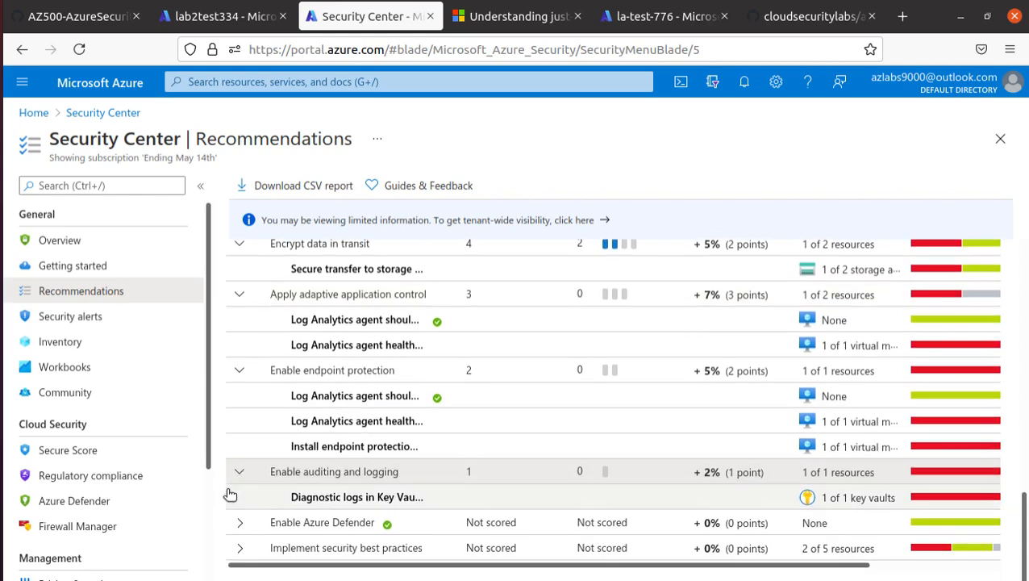
{"action": "left_click", "coordinate": [240, 546]}
{"action": "scroll", "coordinate": [250, 492], "scroll_direction": "down", "scroll_amount": 5}
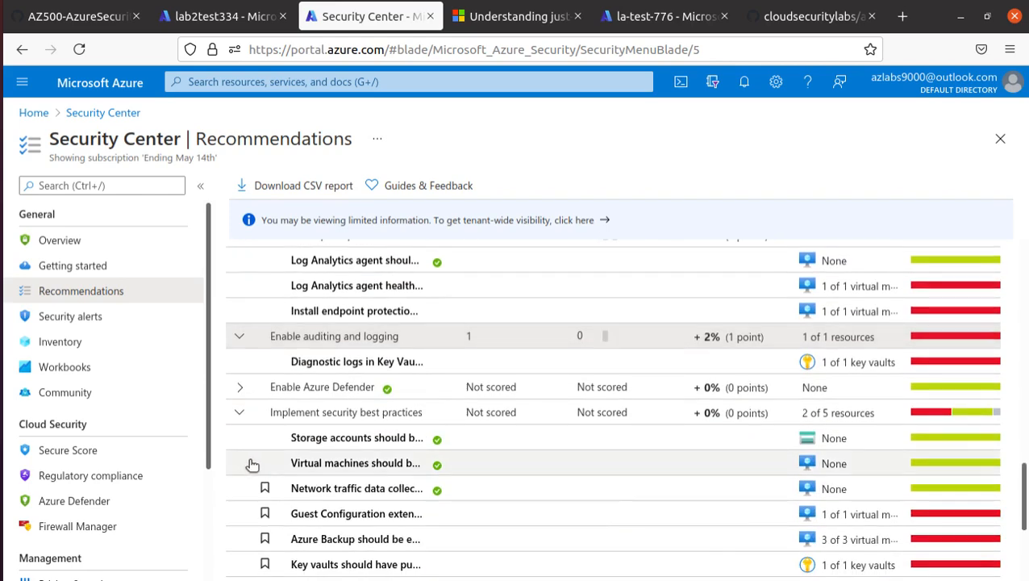
{"action": "scroll", "coordinate": [228, 468], "scroll_direction": "down", "scroll_amount": 8}
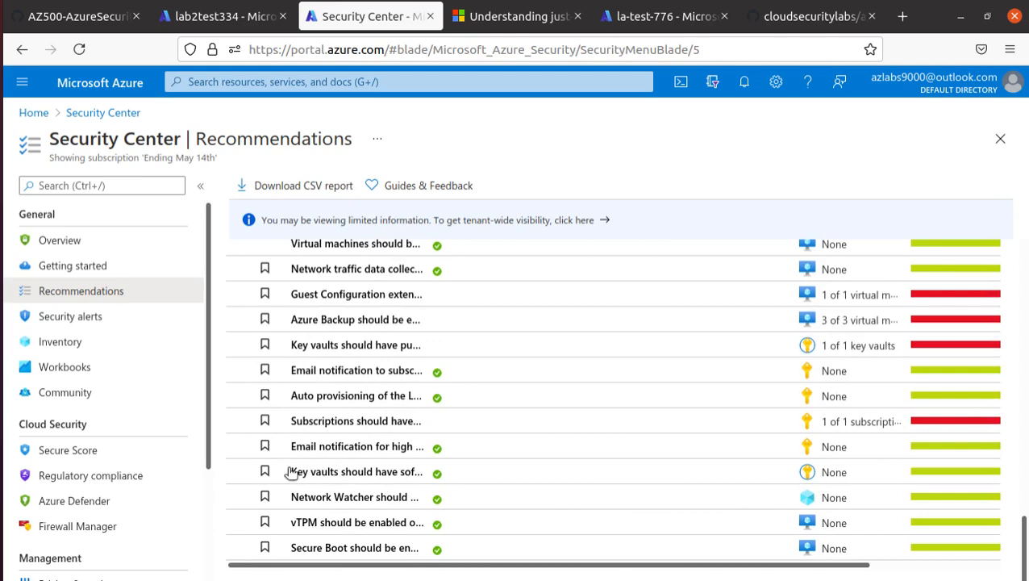
{"action": "scroll", "coordinate": [401, 470], "scroll_direction": "up", "scroll_amount": 7}
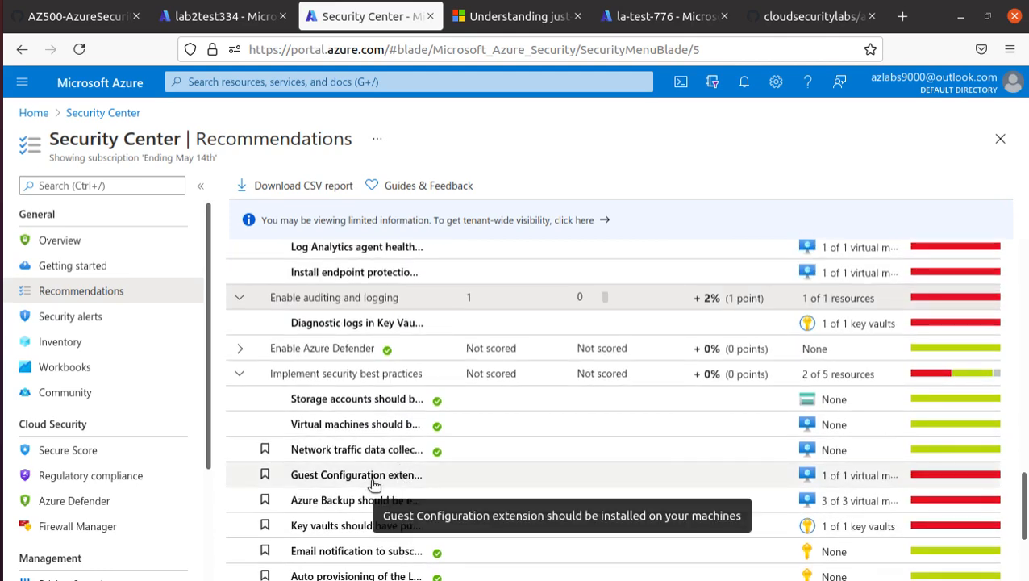
Open the Guest Configuration extension recommendation and select its unhealthy resource myvm.
{"action": "left_click", "coordinate": [376, 483]}
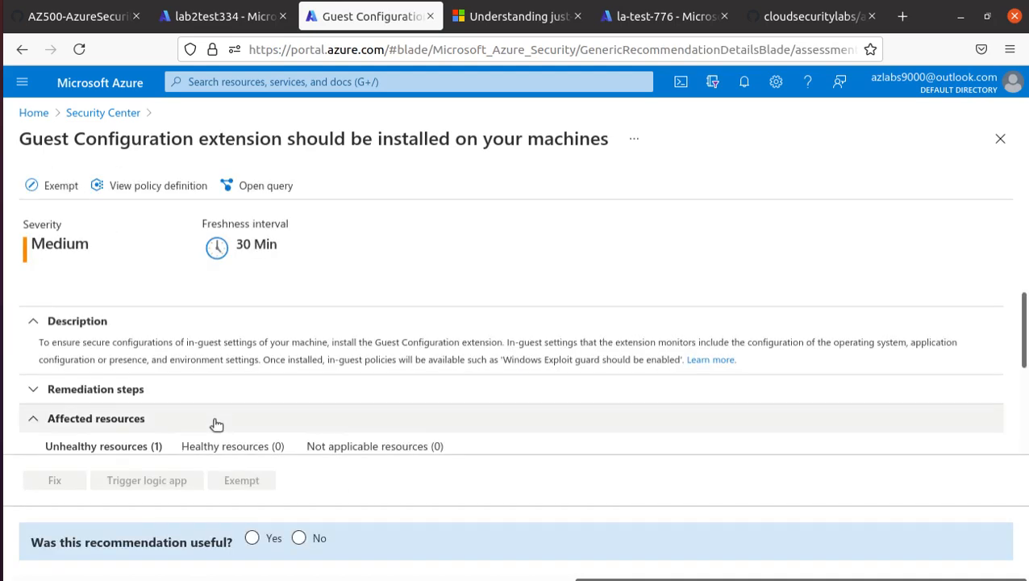
{"action": "scroll", "coordinate": [212, 403], "scroll_direction": "down", "scroll_amount": 2}
{"action": "scroll", "coordinate": [206, 297], "scroll_direction": "down", "scroll_amount": 1}
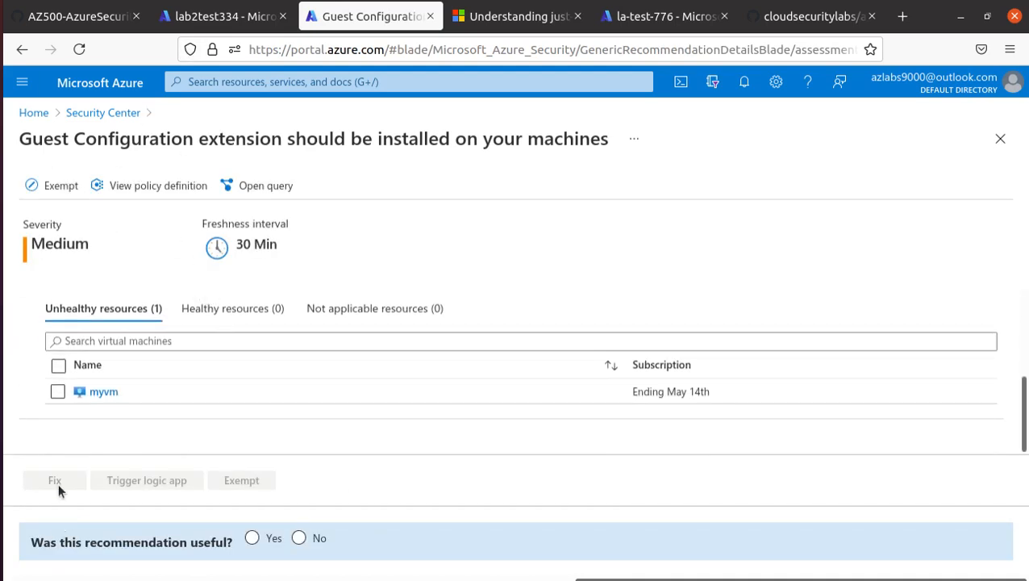
{"action": "left_click", "coordinate": [58, 366]}
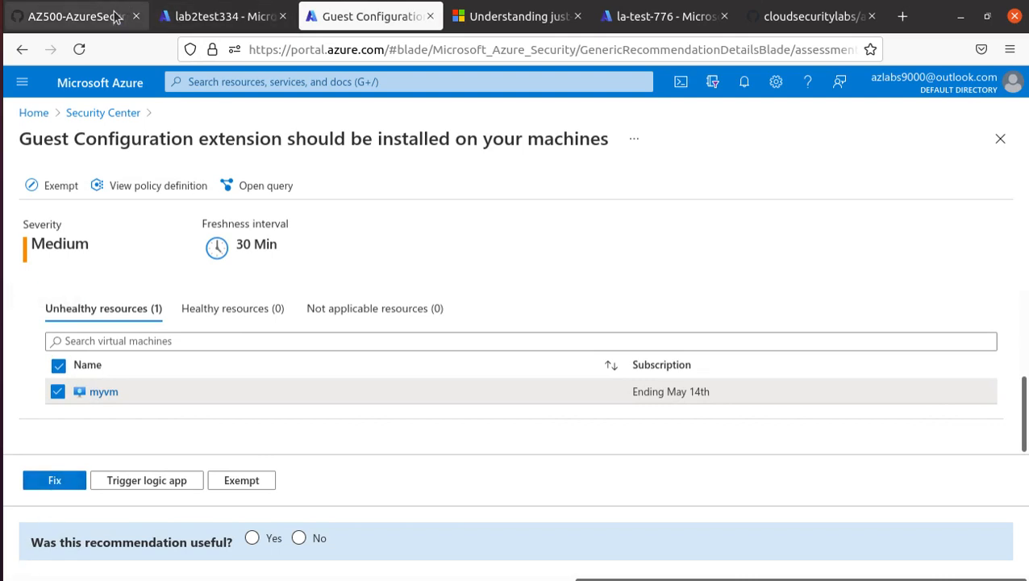
Find Task 3 in the AZ500 lab instructions and highlight its Just in time VM Access heading.
{"action": "left_click", "coordinate": [85, 15]}
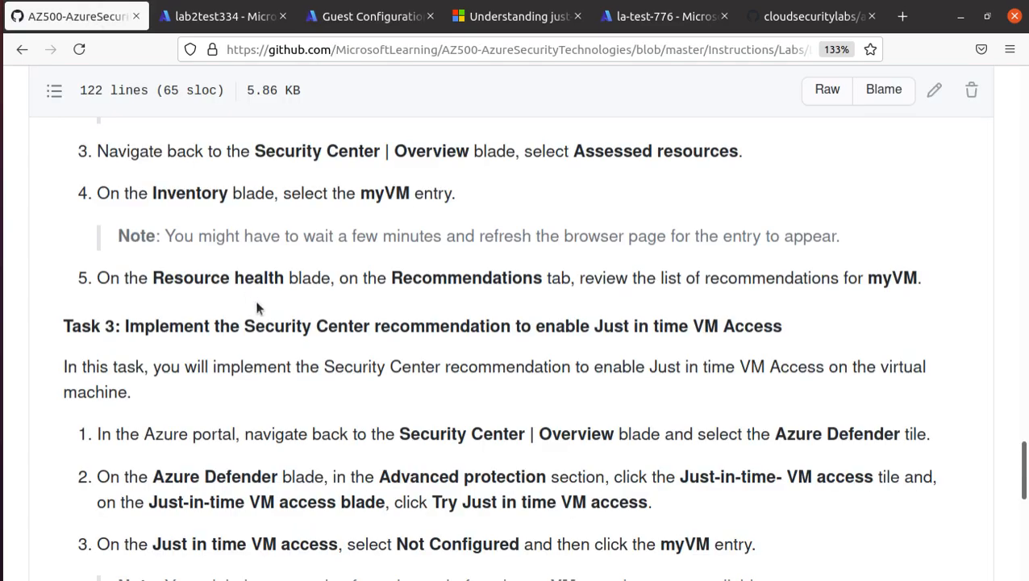
{"action": "scroll", "coordinate": [259, 271], "scroll_direction": "up", "scroll_amount": 5}
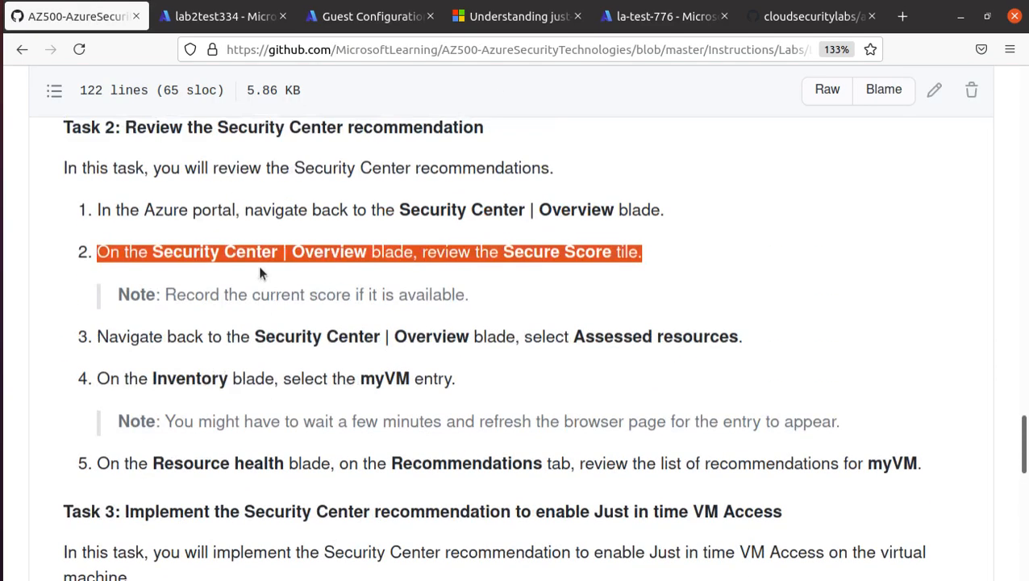
{"action": "scroll", "coordinate": [298, 316], "scroll_direction": "down", "scroll_amount": 7}
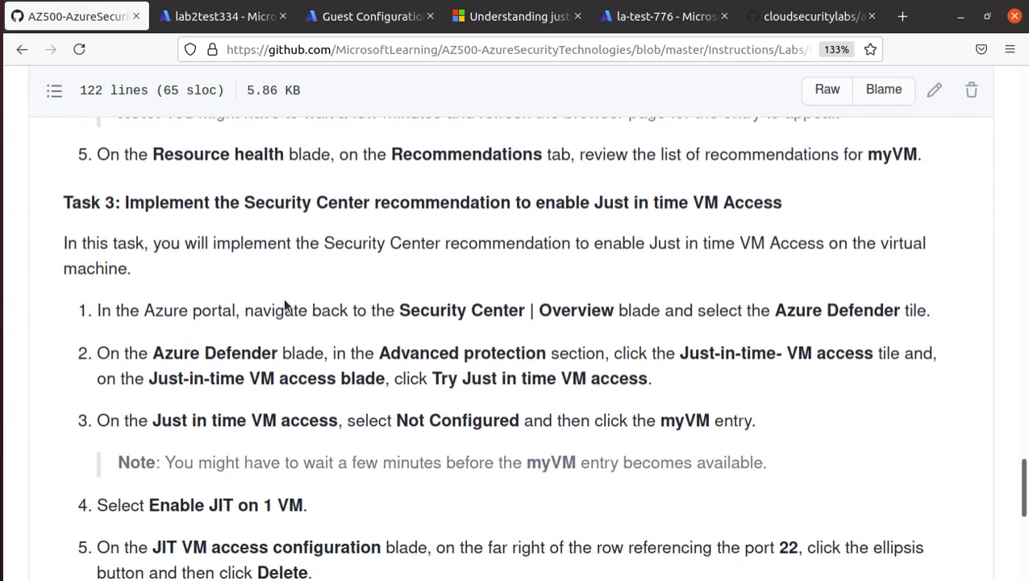
{"action": "left_click_drag", "start_coordinate": [535, 203], "coordinate": [807, 199]}
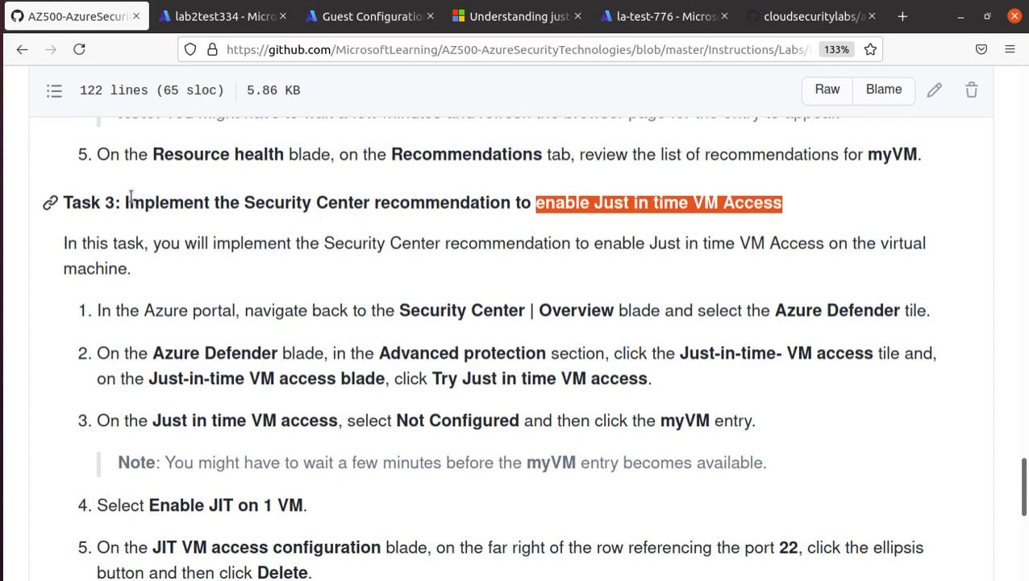
{"action": "left_click_drag", "start_coordinate": [129, 203], "coordinate": [784, 203]}
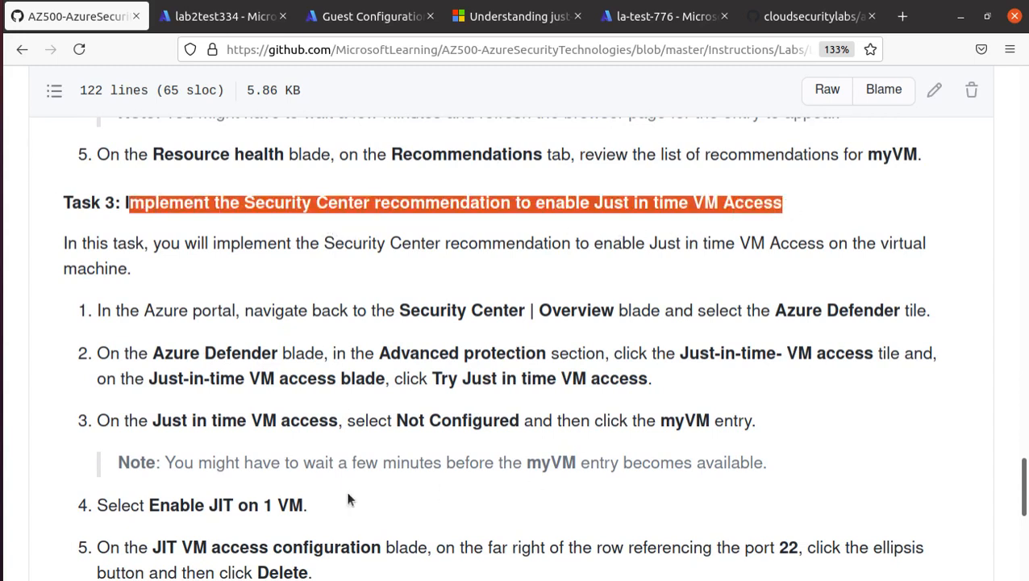
{"action": "scroll", "coordinate": [456, 443], "scroll_direction": "up", "scroll_amount": 4}
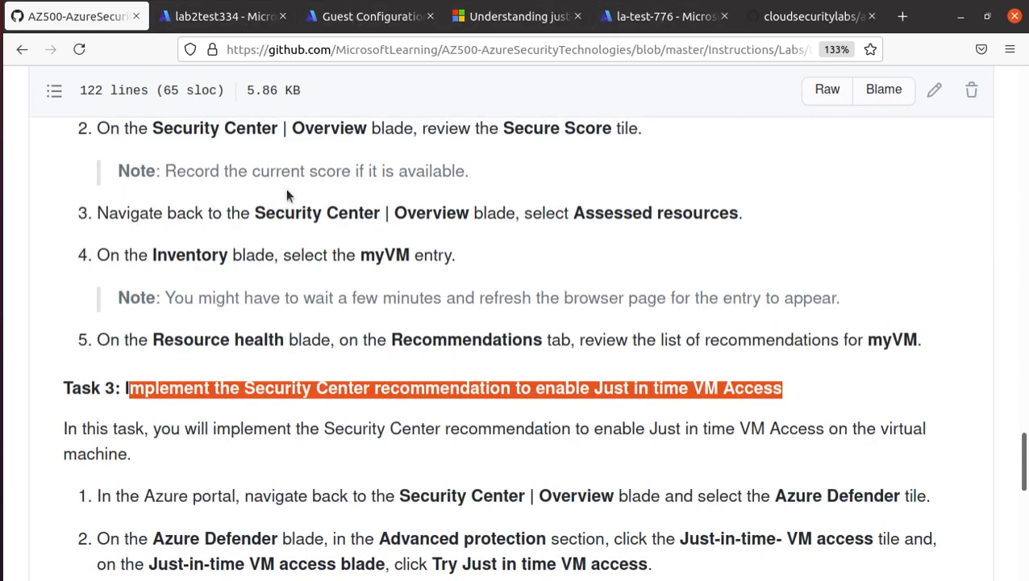
{"action": "left_click", "coordinate": [218, 16]}
Go from Home to Security Center's Azure Defender page and locate the Advanced protection section.
{"action": "left_click", "coordinate": [45, 114]}
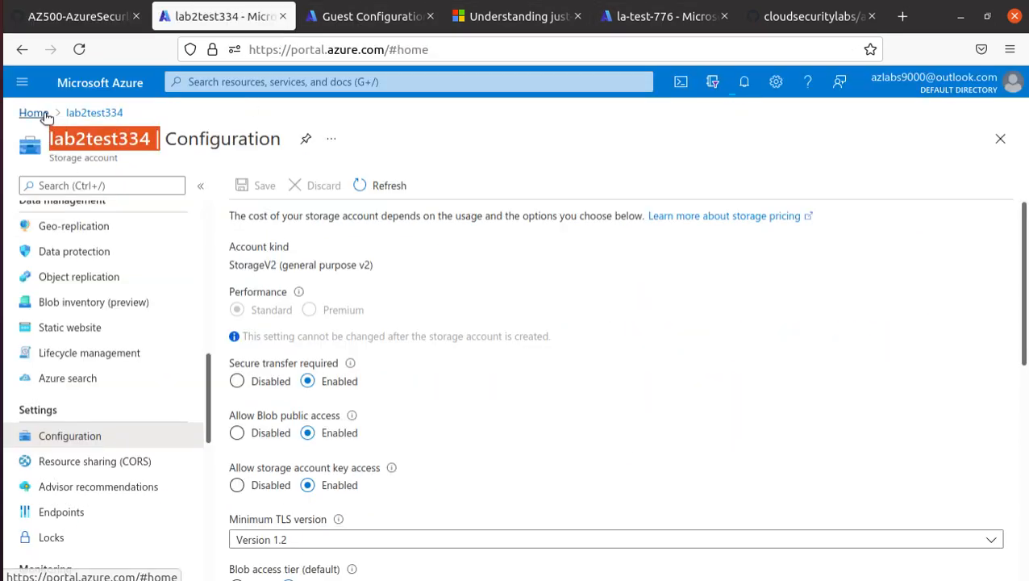
{"action": "left_click", "coordinate": [230, 195]}
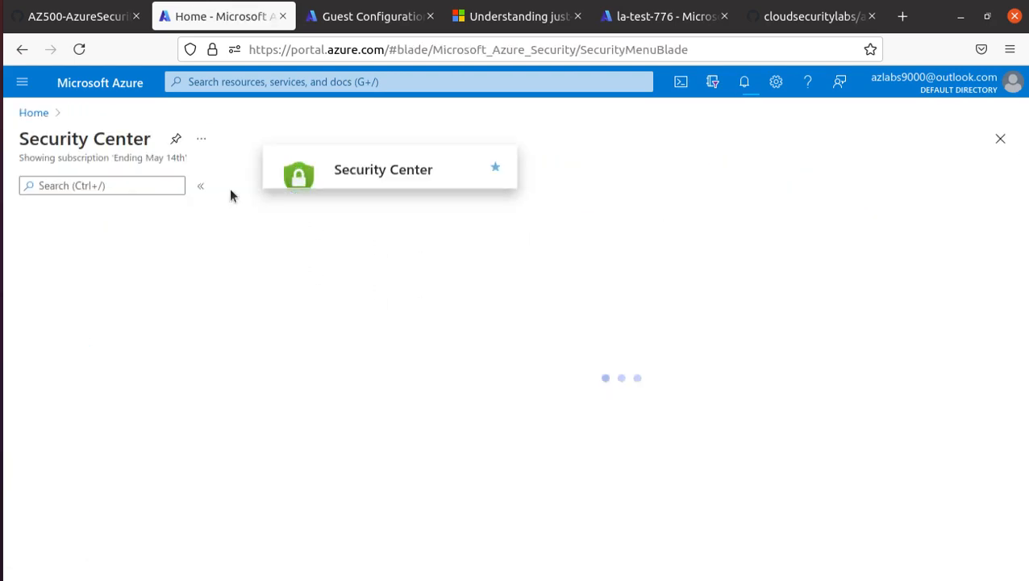
{"action": "scroll", "coordinate": [68, 318], "scroll_direction": "down", "scroll_amount": 3}
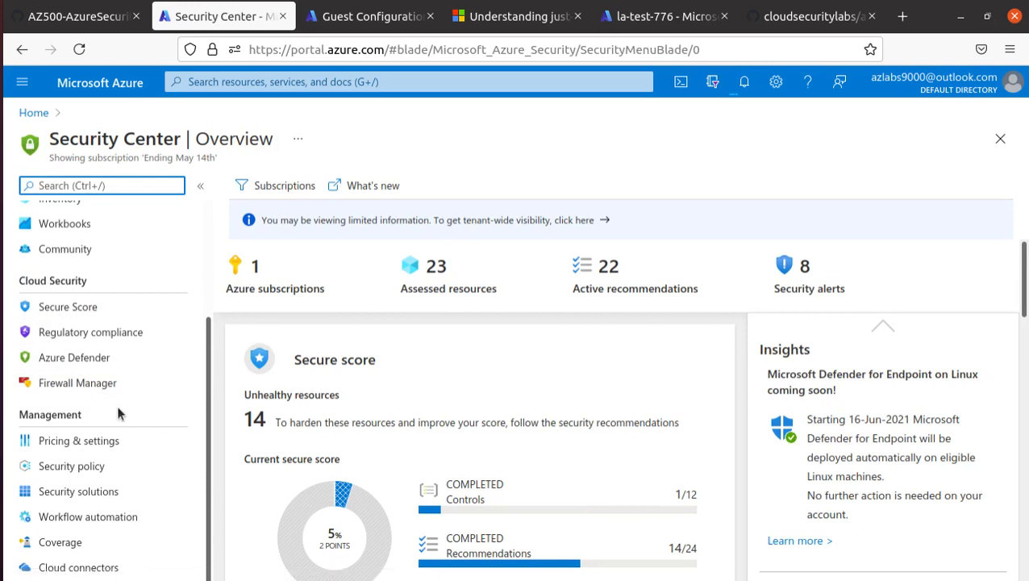
{"action": "scroll", "coordinate": [113, 524], "scroll_direction": "up", "scroll_amount": 2}
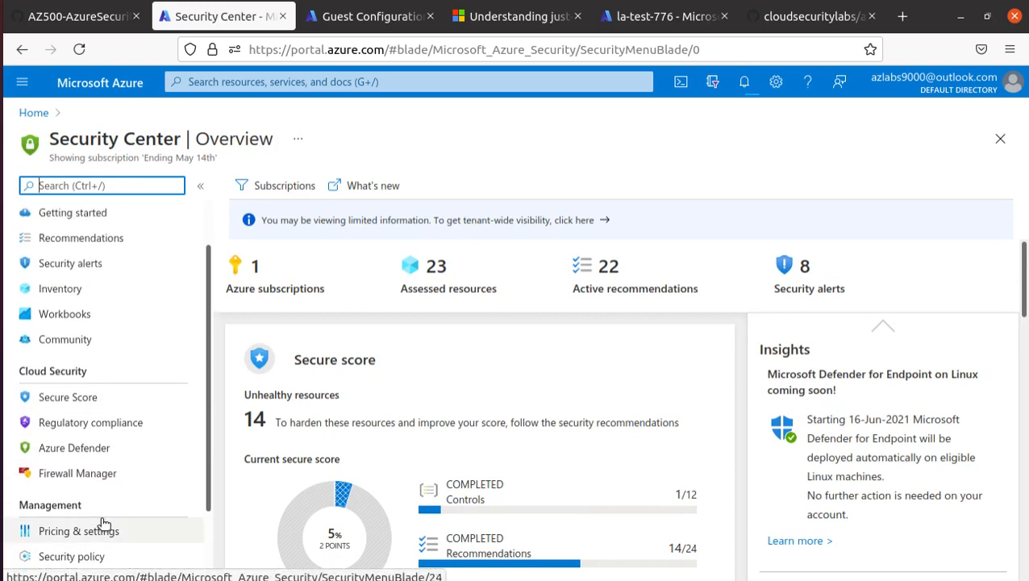
{"action": "left_click", "coordinate": [102, 448]}
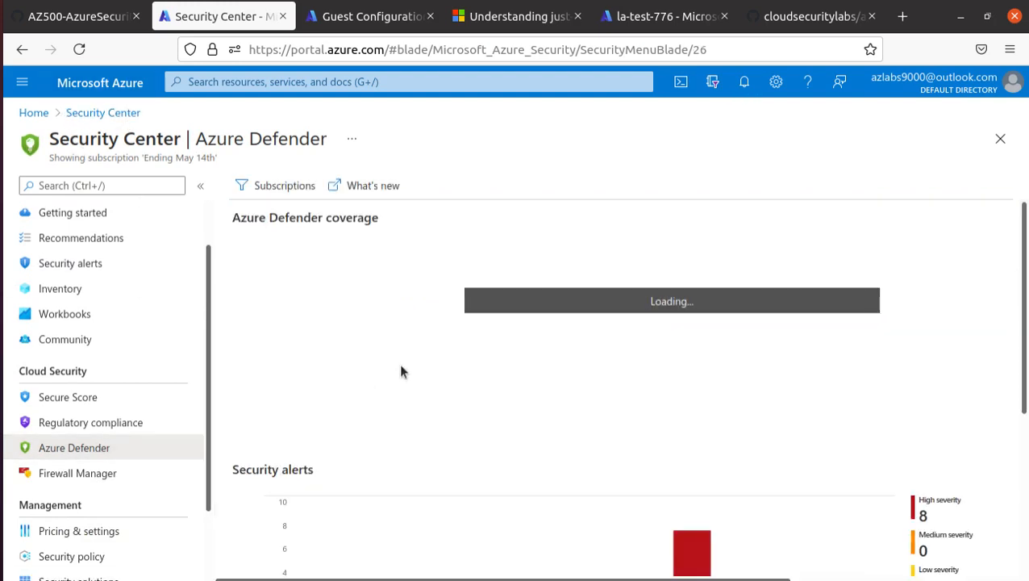
{"action": "scroll", "coordinate": [399, 369], "scroll_direction": "down", "scroll_amount": 3}
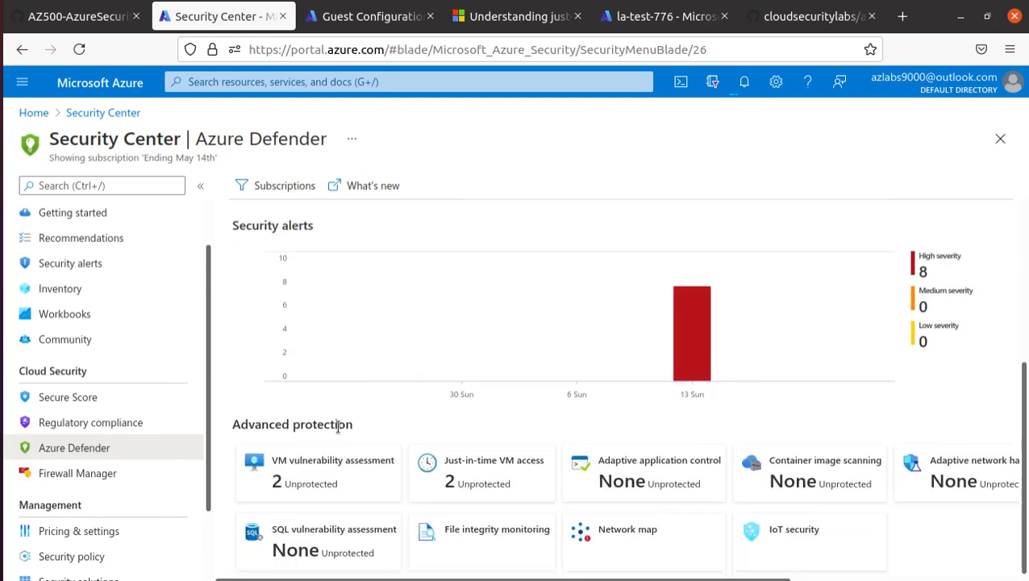
{"action": "left_click_drag", "start_coordinate": [361, 427], "coordinate": [226, 429]}
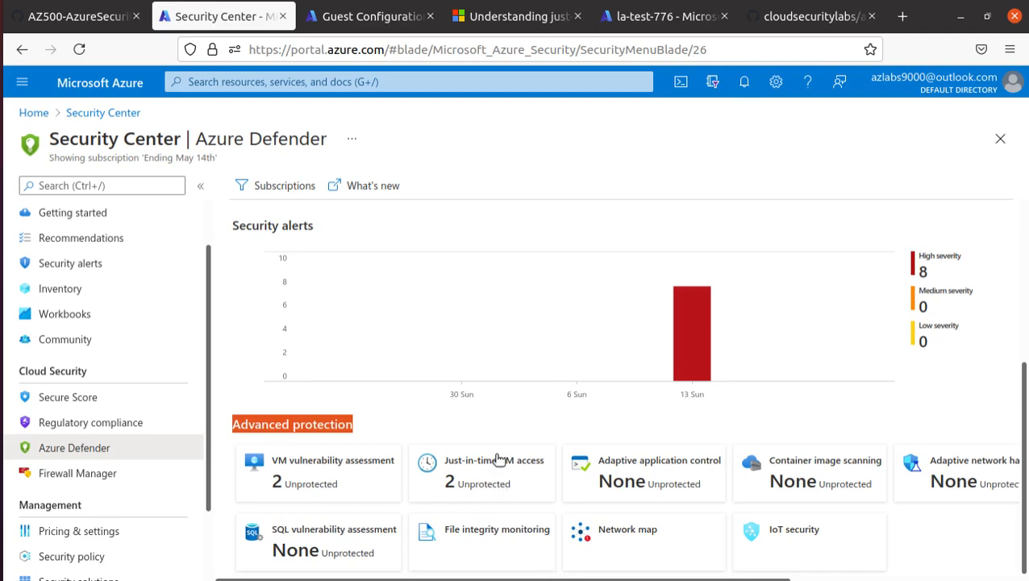
On Just-in-time VM access's Not Configured tab, select both myVM and ubun.
{"action": "left_click", "coordinate": [500, 488]}
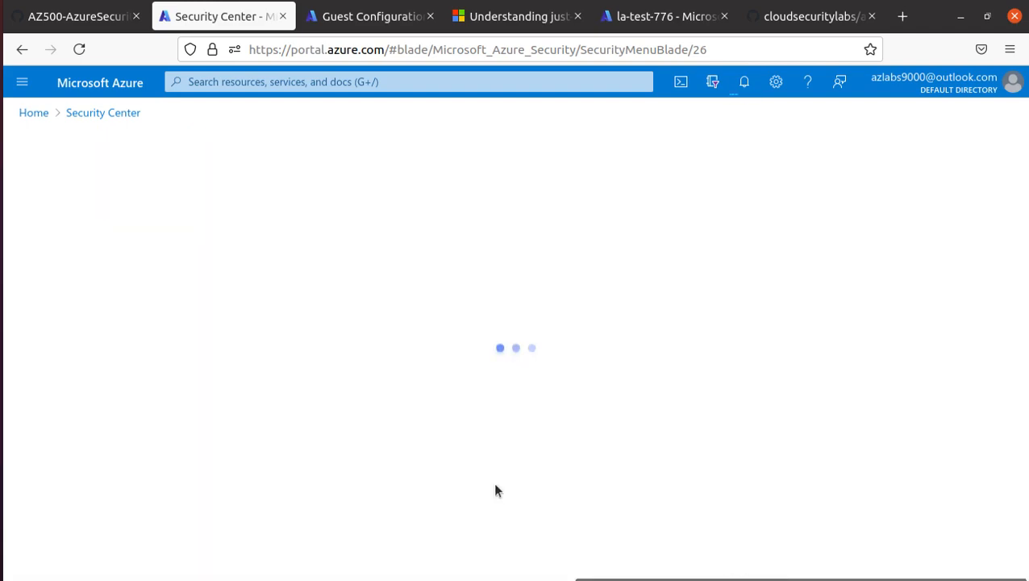
{"action": "scroll", "coordinate": [472, 488], "scroll_direction": "down", "scroll_amount": 2}
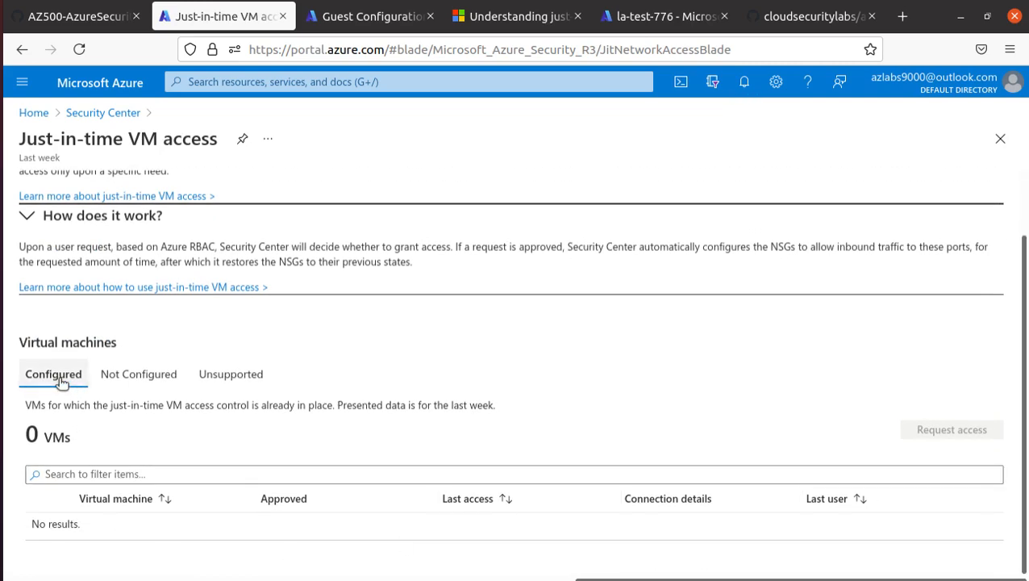
{"action": "left_click", "coordinate": [147, 379]}
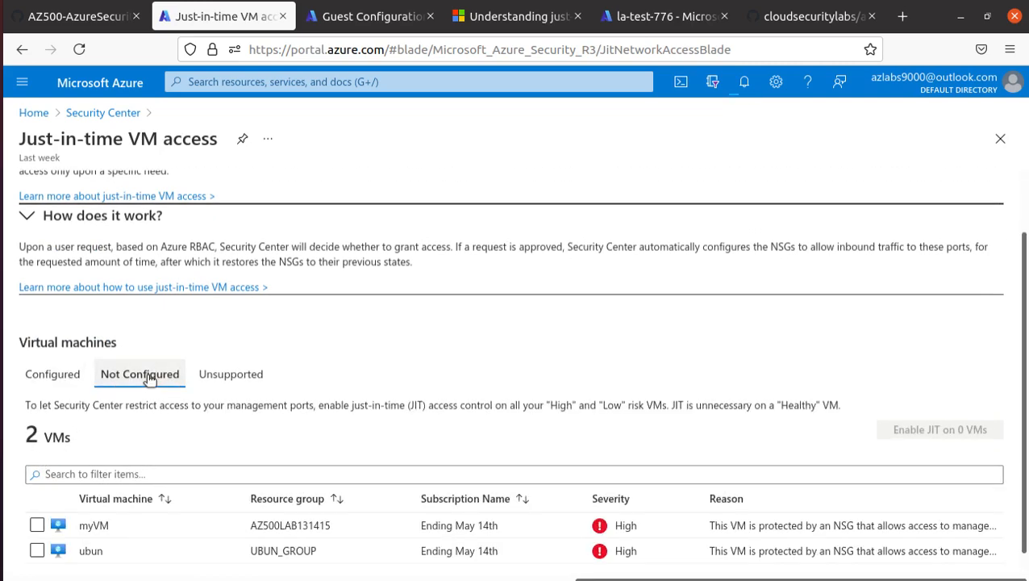
{"action": "scroll", "coordinate": [150, 379], "scroll_direction": "down", "scroll_amount": 1}
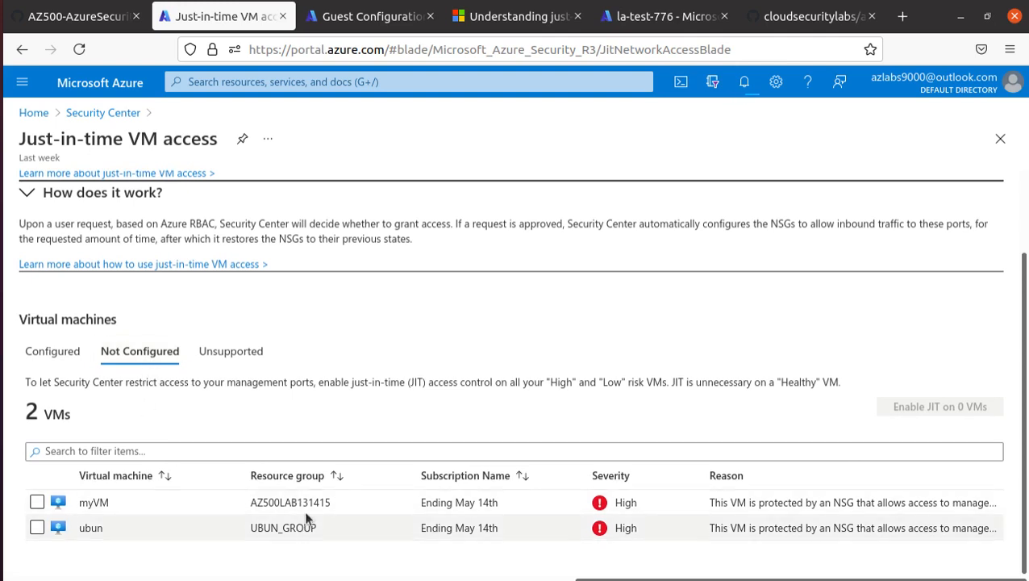
{"action": "left_click", "coordinate": [37, 502]}
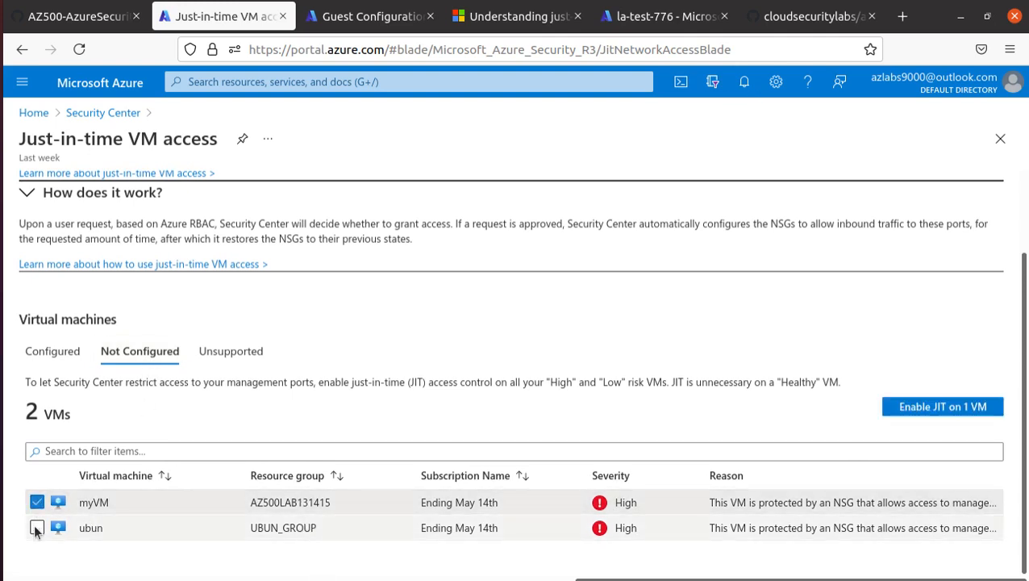
{"action": "left_click", "coordinate": [36, 527]}
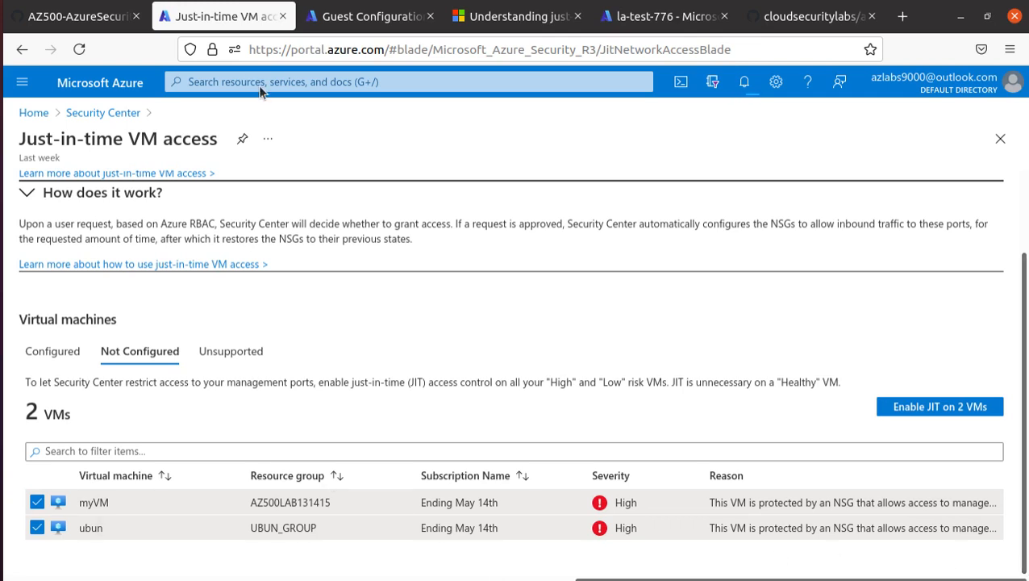
{"action": "left_click", "coordinate": [360, 16]}
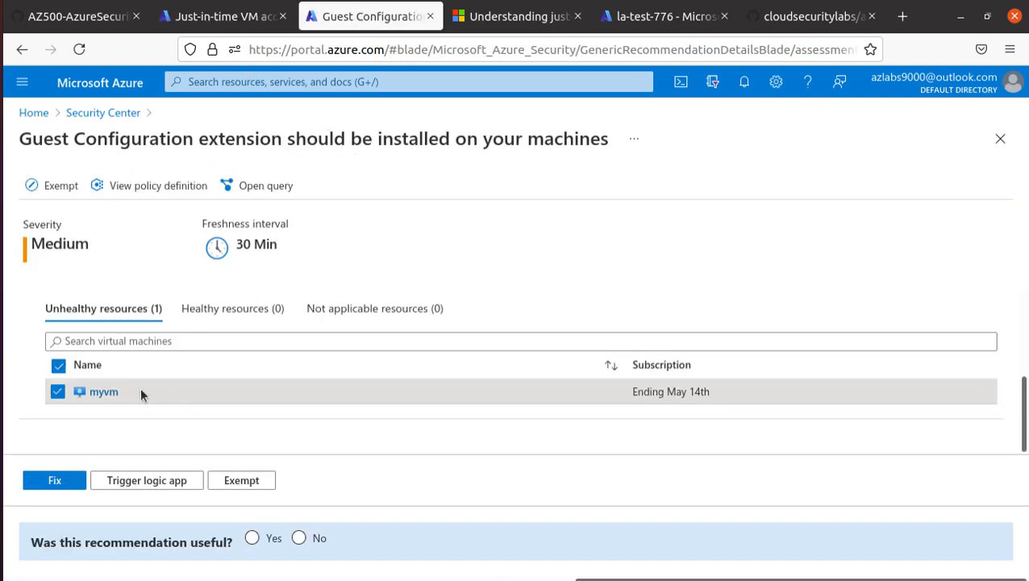
Search for myvm and open the virtual machine's Networking settings.
{"action": "left_click", "coordinate": [304, 81]}
{"action": "type", "text": "myvm"}
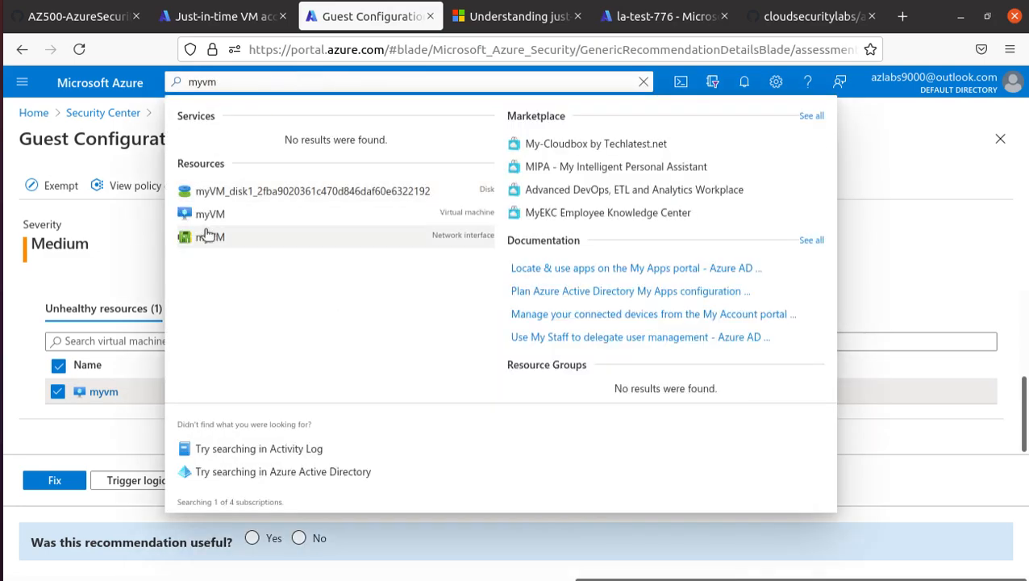
{"action": "left_click", "coordinate": [209, 202]}
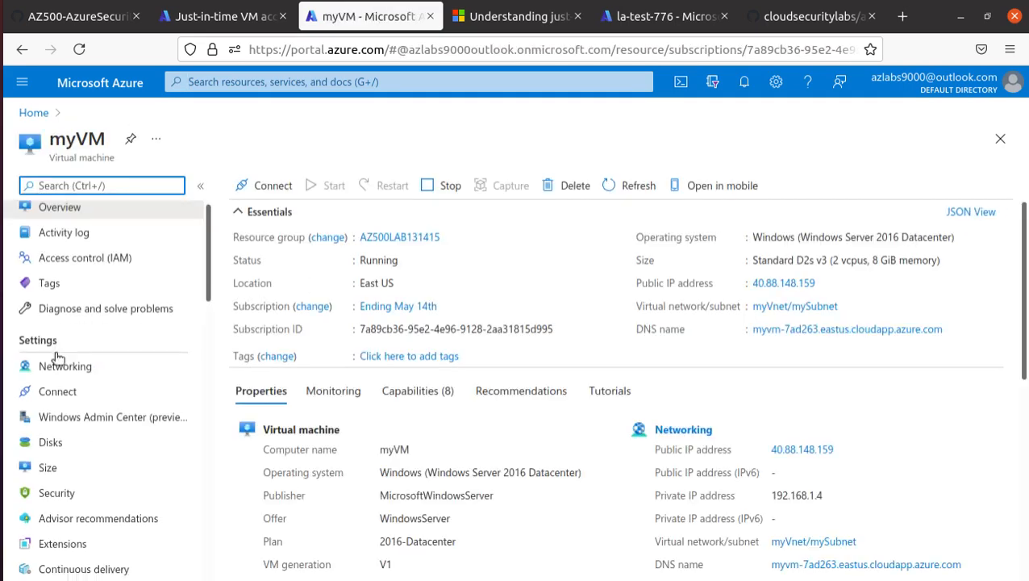
{"action": "scroll", "coordinate": [129, 363], "scroll_direction": "down", "scroll_amount": 5}
{"action": "scroll", "coordinate": [131, 365], "scroll_direction": "up", "scroll_amount": 5}
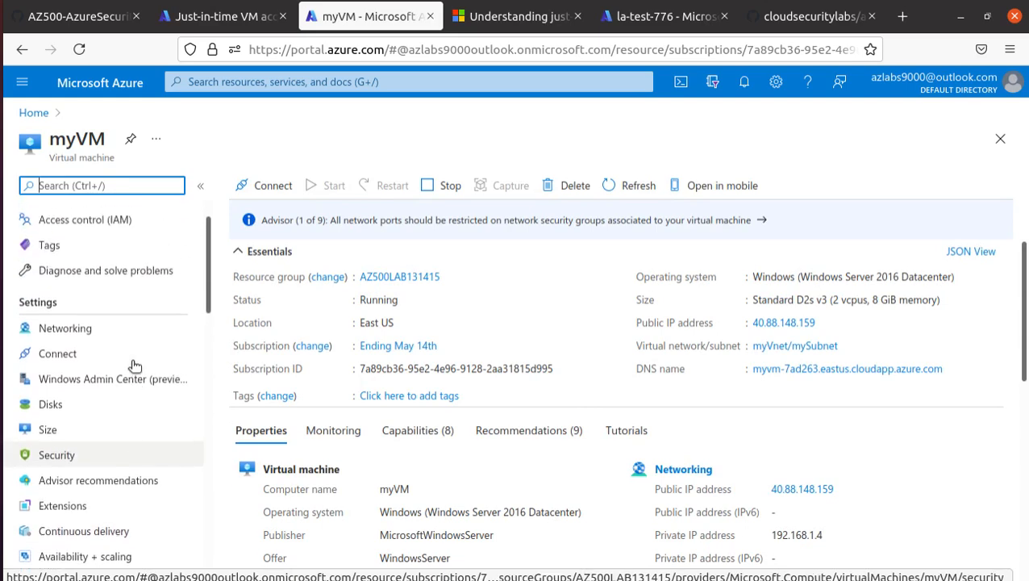
{"action": "left_click", "coordinate": [113, 373]}
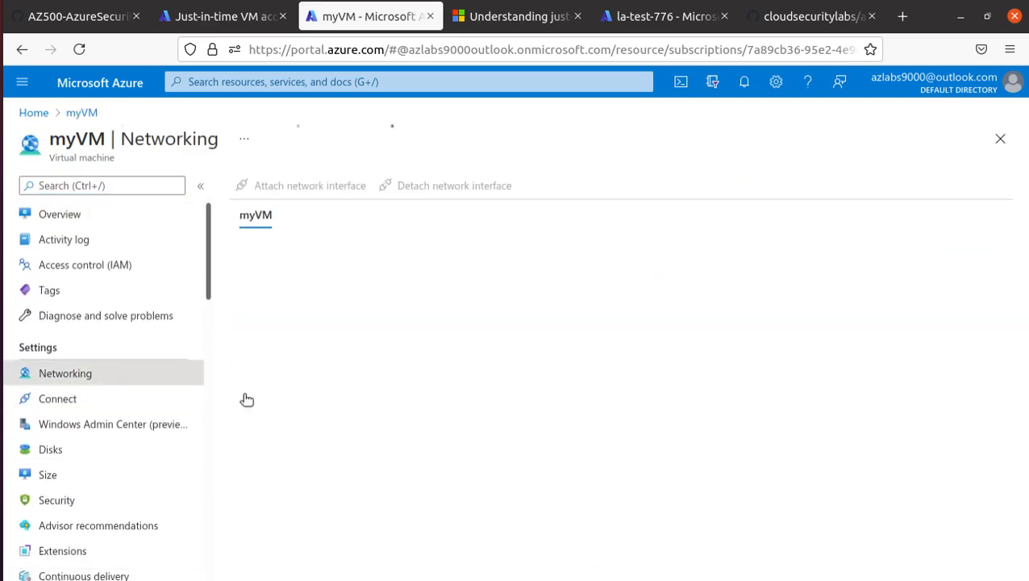
Copy myVM's NIC public IP address 40.88.148.159.
{"action": "scroll", "coordinate": [307, 450], "scroll_direction": "down", "scroll_amount": 2}
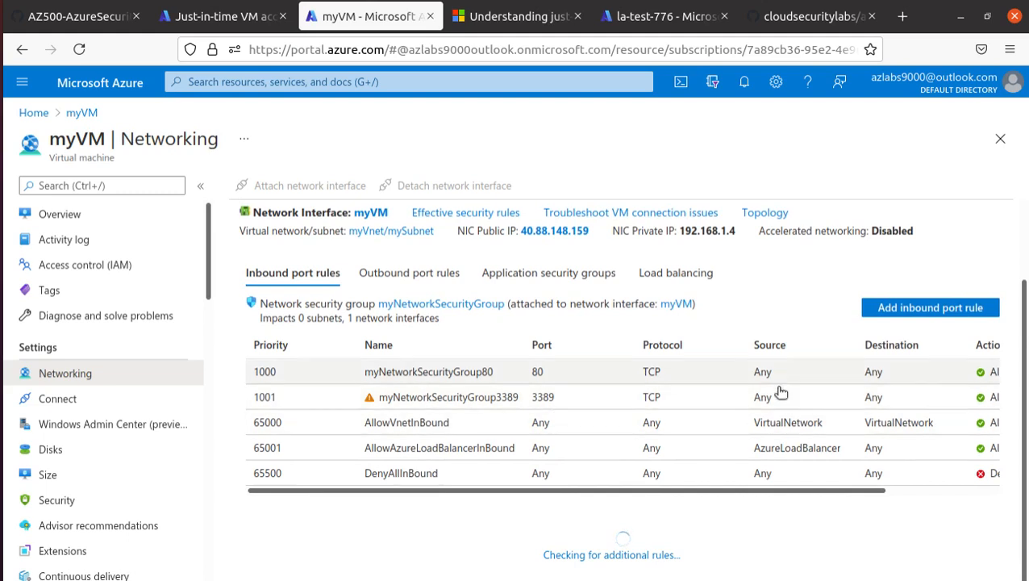
{"action": "scroll", "coordinate": [758, 403], "scroll_direction": "up", "scroll_amount": 2}
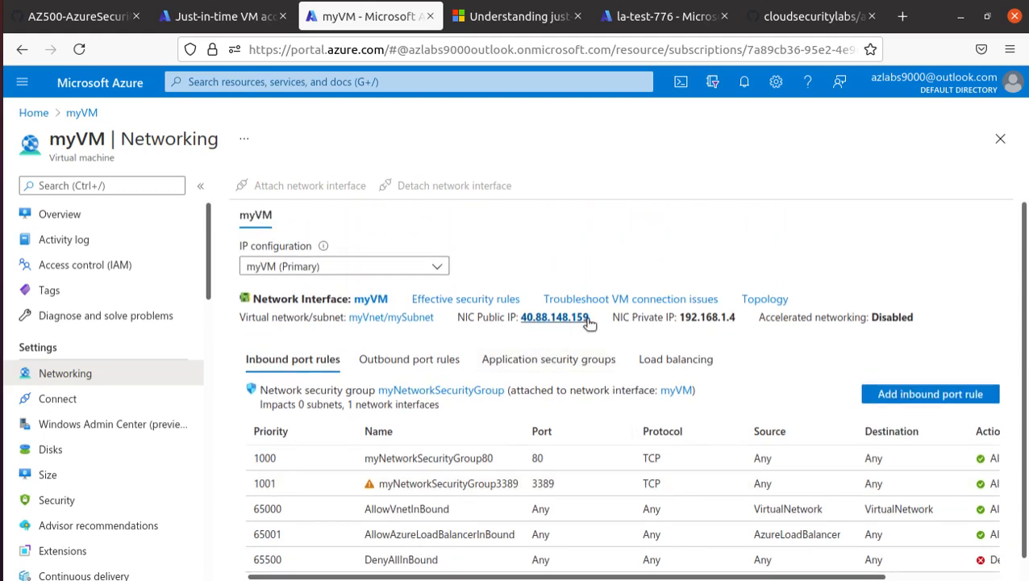
{"action": "left_click_drag", "start_coordinate": [588, 319], "coordinate": [519, 319]}
{"action": "right_click", "coordinate": [530, 321]}
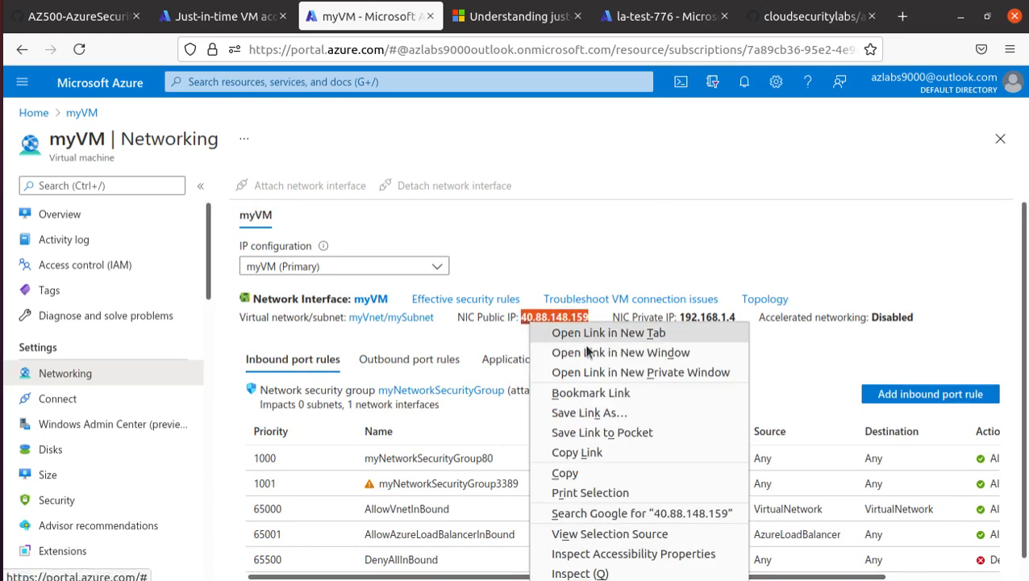
{"action": "left_click", "coordinate": [599, 475]}
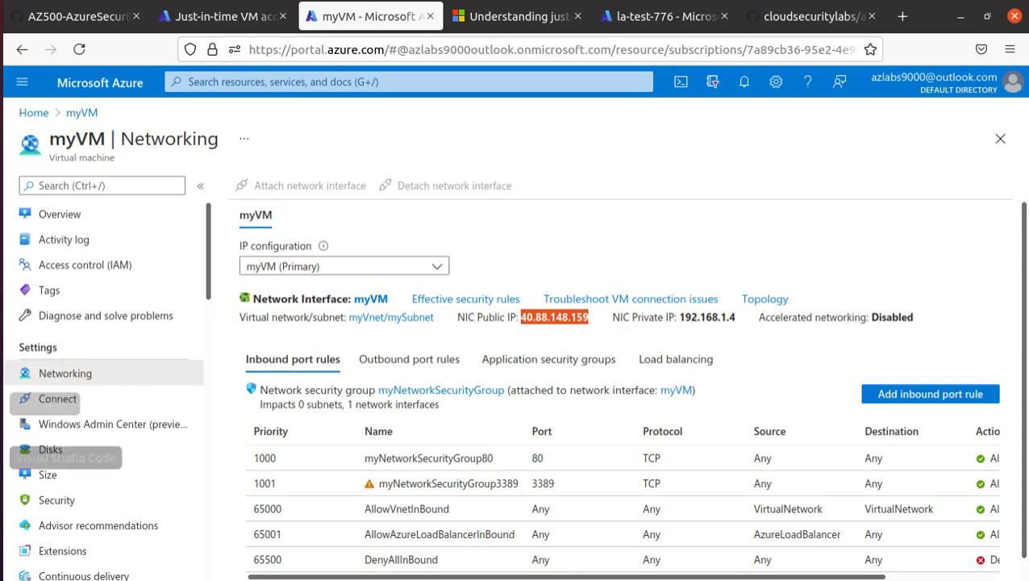
Replace Remmina's old address 40.117.150.110 with 40.88.148.159, attempt RDP, then return to the portal.
{"action": "left_click", "coordinate": [4, 349]}
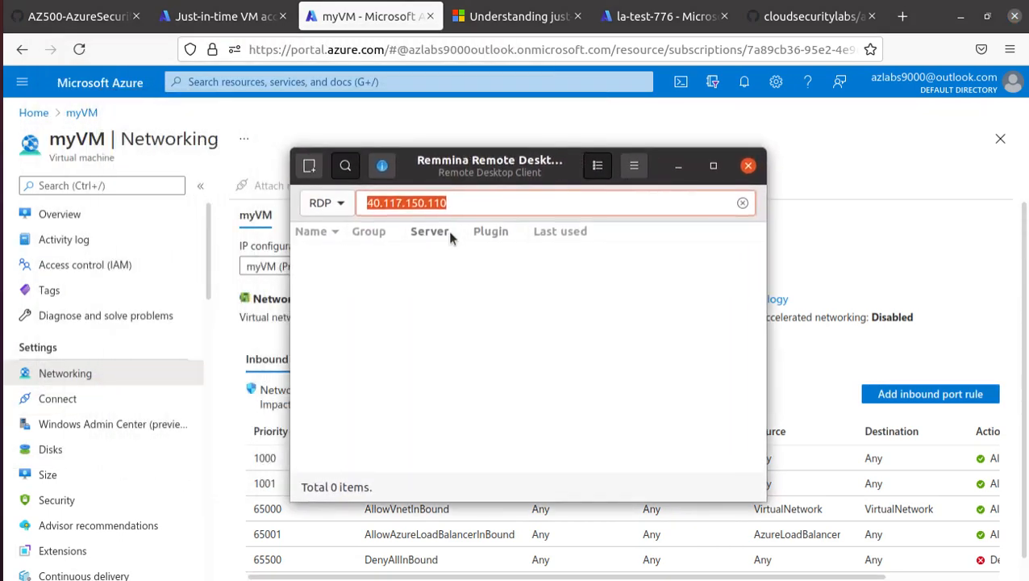
{"action": "left_click_drag", "start_coordinate": [469, 206], "coordinate": [335, 184]}
{"action": "key", "text": "ctrl+v"}
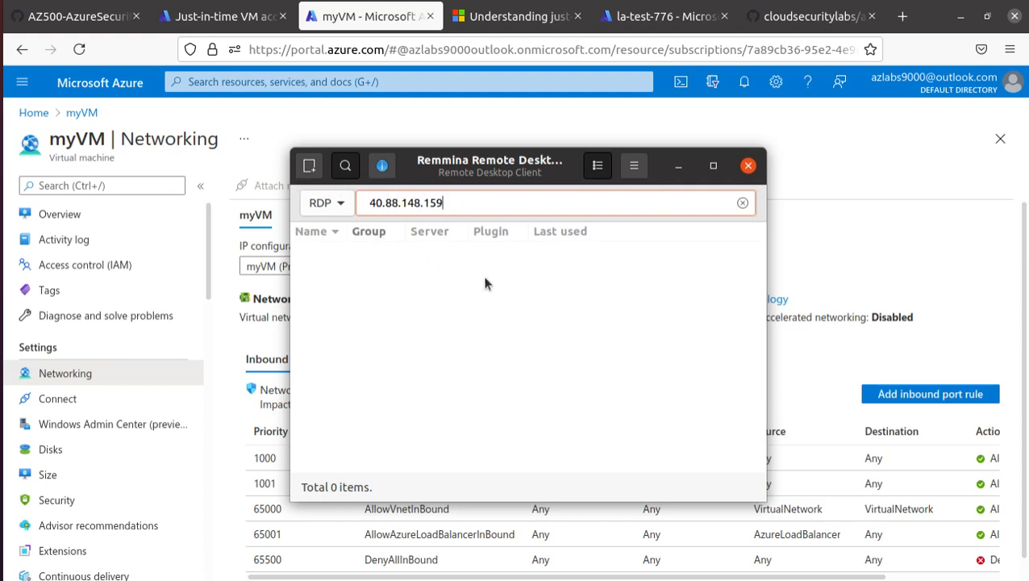
{"action": "key", "text": "Return"}
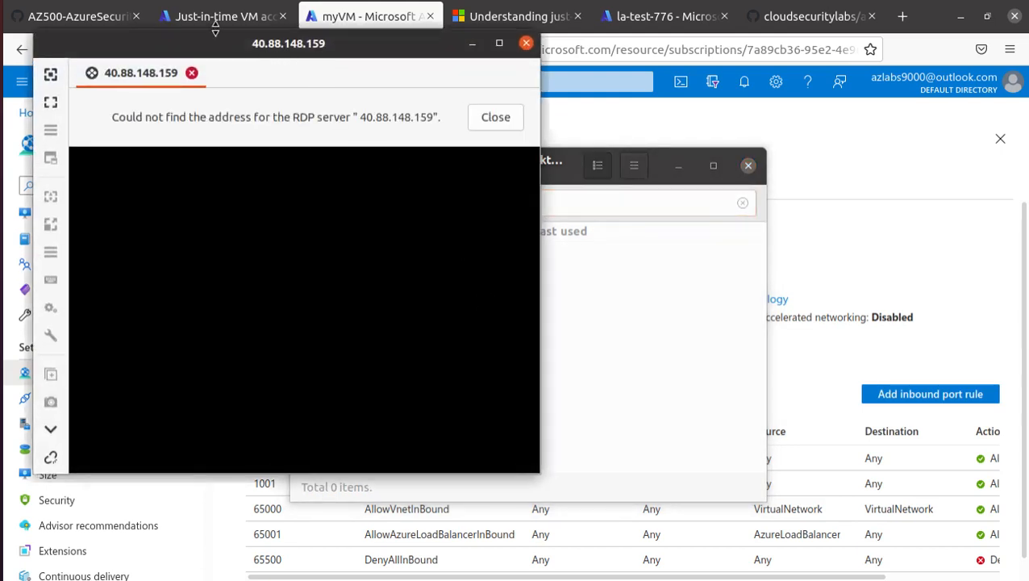
{"action": "left_click_drag", "start_coordinate": [211, 43], "coordinate": [526, 153]}
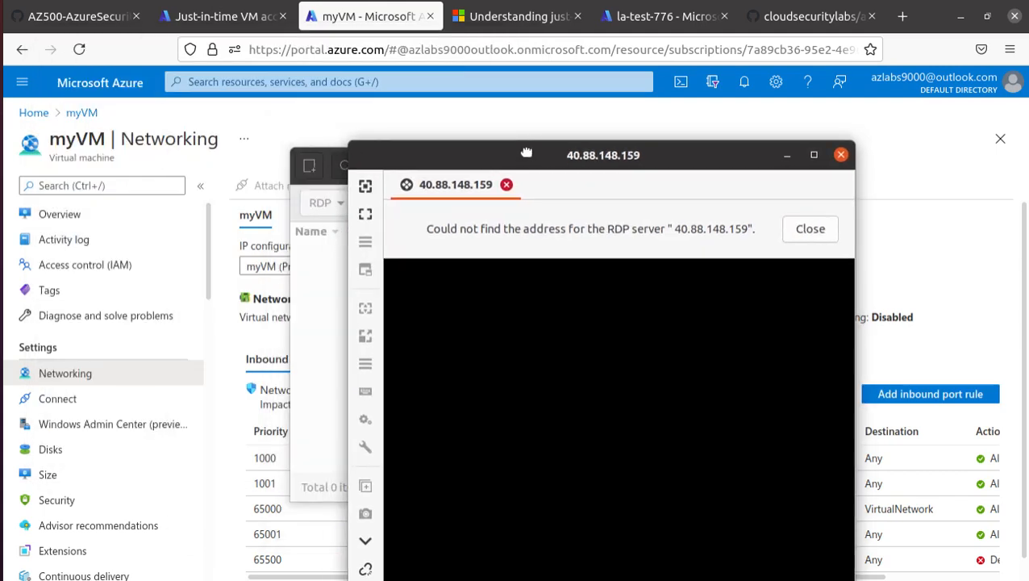
{"action": "left_click", "coordinate": [939, 256]}
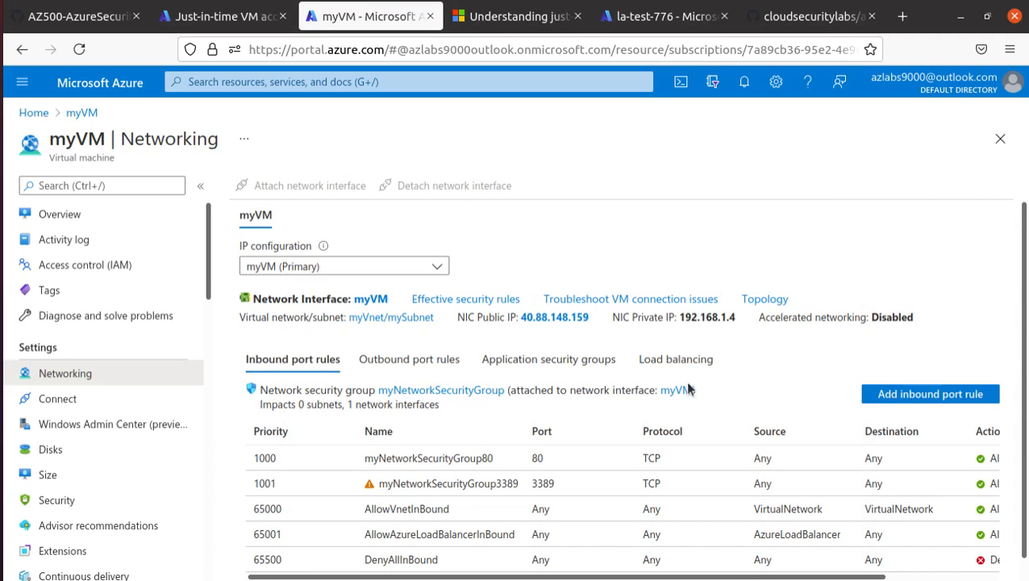
Copy myVM's public IP 40.88.148.159 from its Overview page and go back to Remmina's error.
{"action": "scroll", "coordinate": [462, 459], "scroll_direction": "down", "scroll_amount": 1}
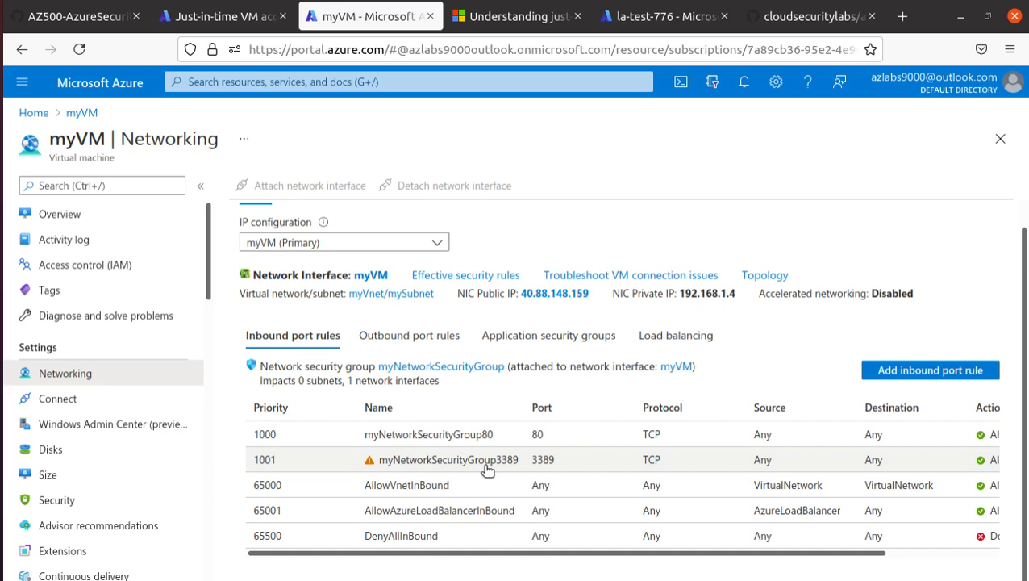
{"action": "scroll", "coordinate": [553, 297], "scroll_direction": "up", "scroll_amount": 1}
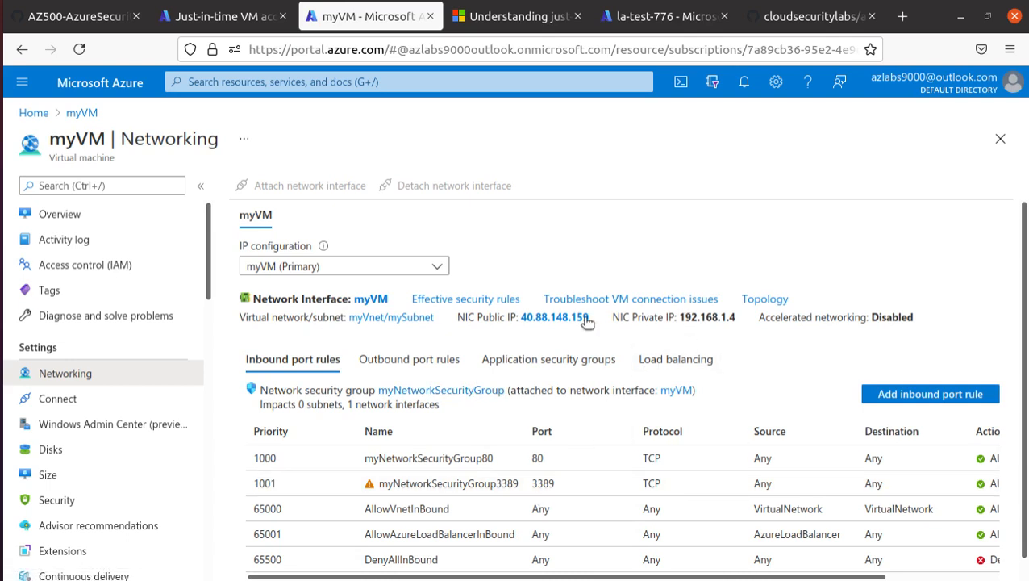
{"action": "left_click", "coordinate": [85, 209]}
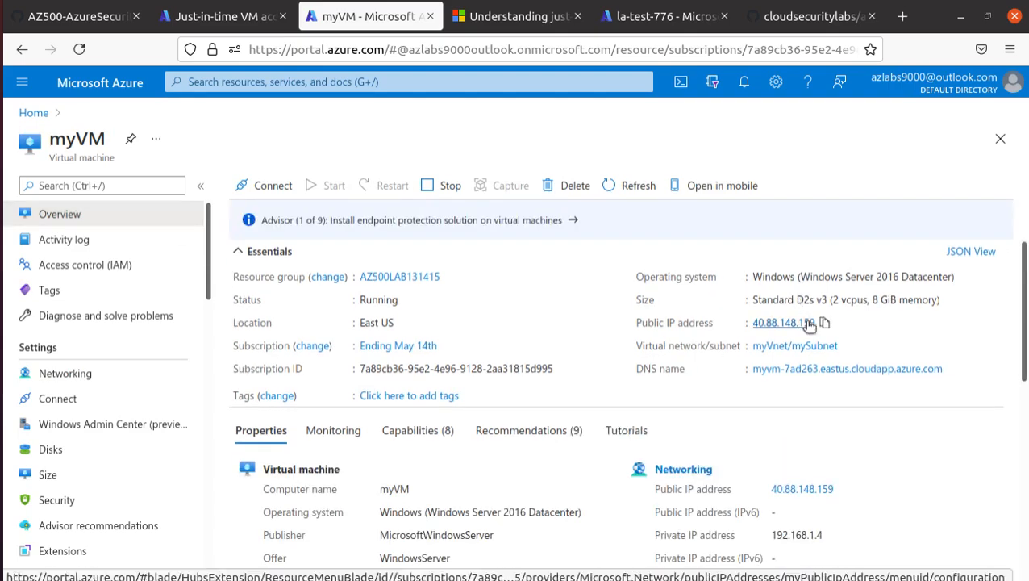
{"action": "left_click", "coordinate": [824, 322]}
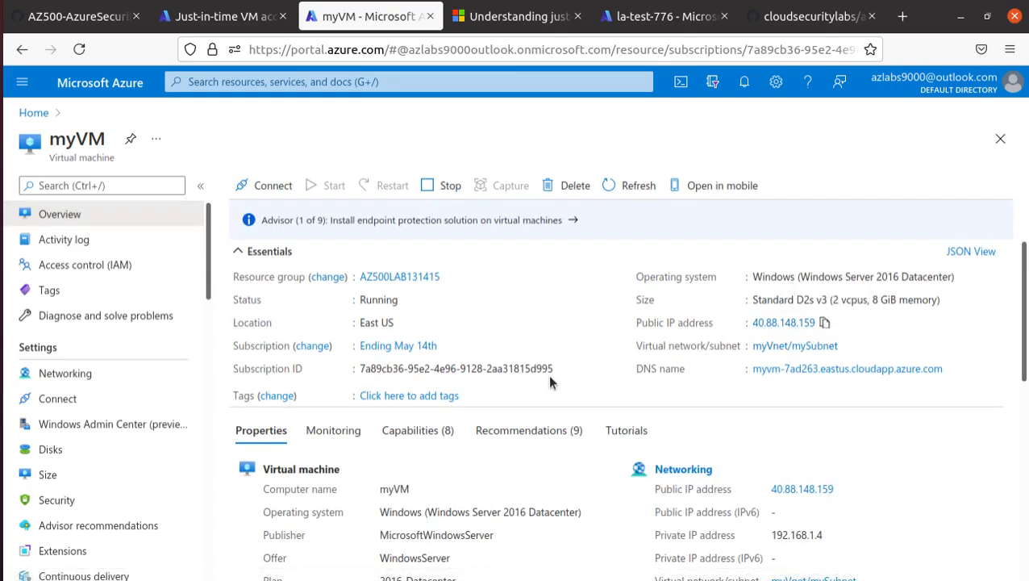
{"action": "key", "text": "alt+Tab"}
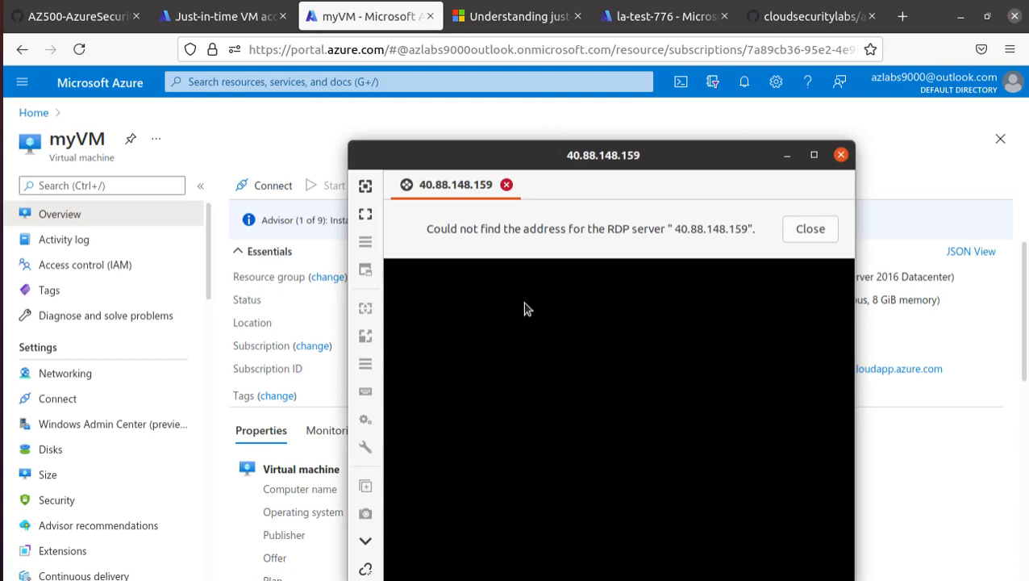
Dismiss the address error, reconnect to 40.88.148.159 and accept myVM's certificate.
{"action": "left_click", "coordinate": [810, 230]}
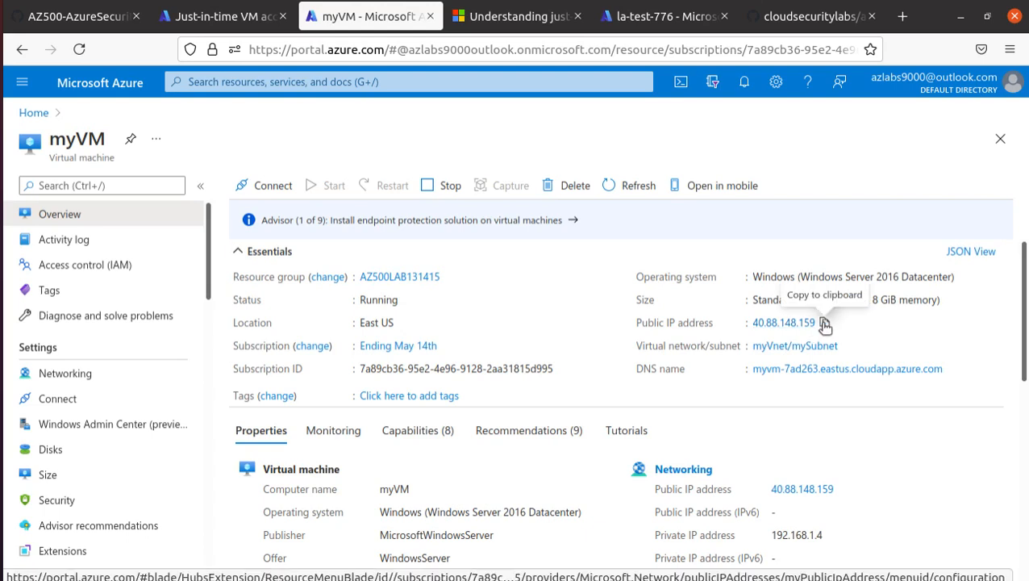
{"action": "key", "text": "alt+Tab"}
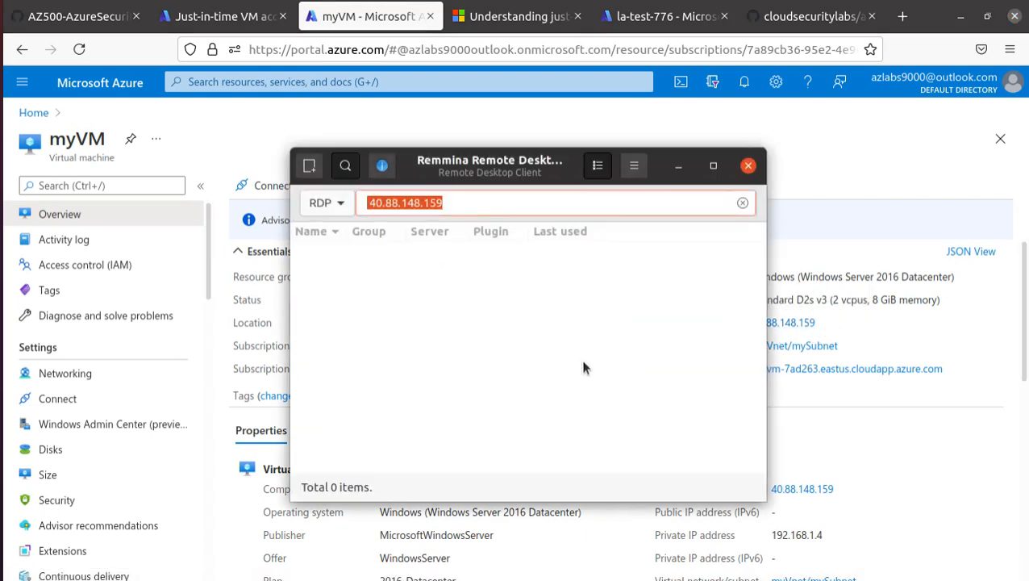
{"action": "left_click_drag", "start_coordinate": [475, 202], "coordinate": [271, 194]}
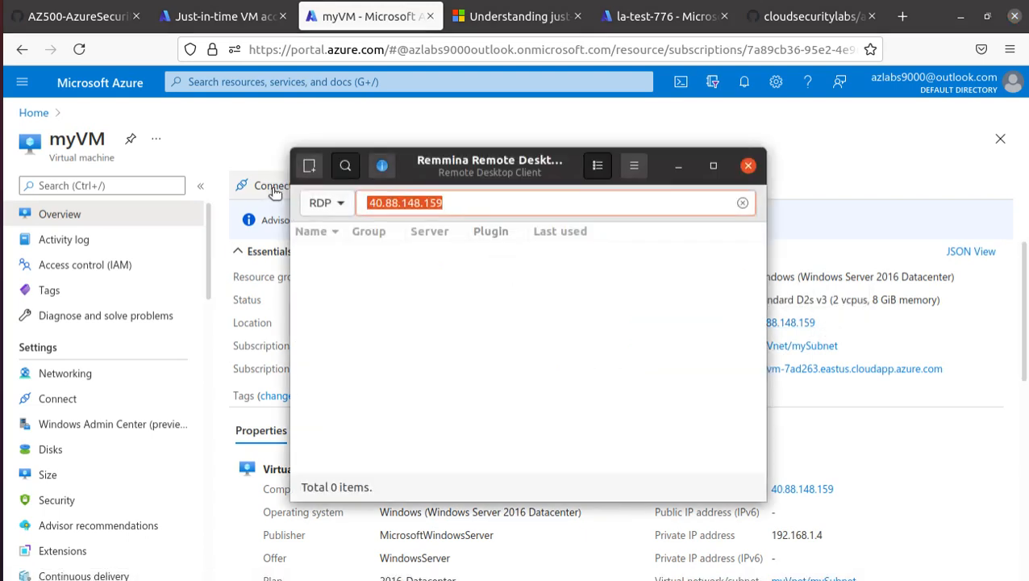
{"action": "key", "text": "Return"}
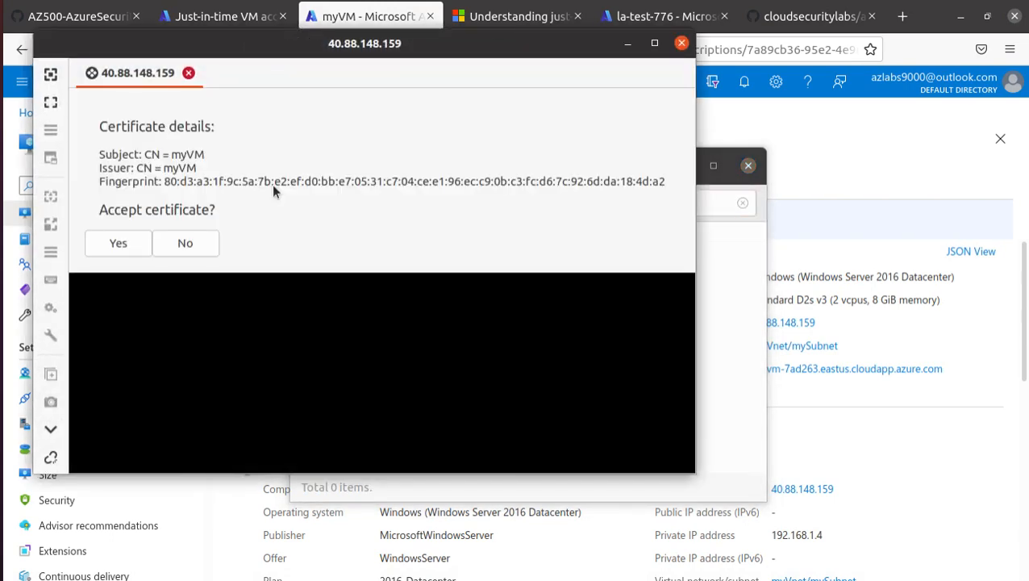
{"action": "left_click", "coordinate": [131, 239]}
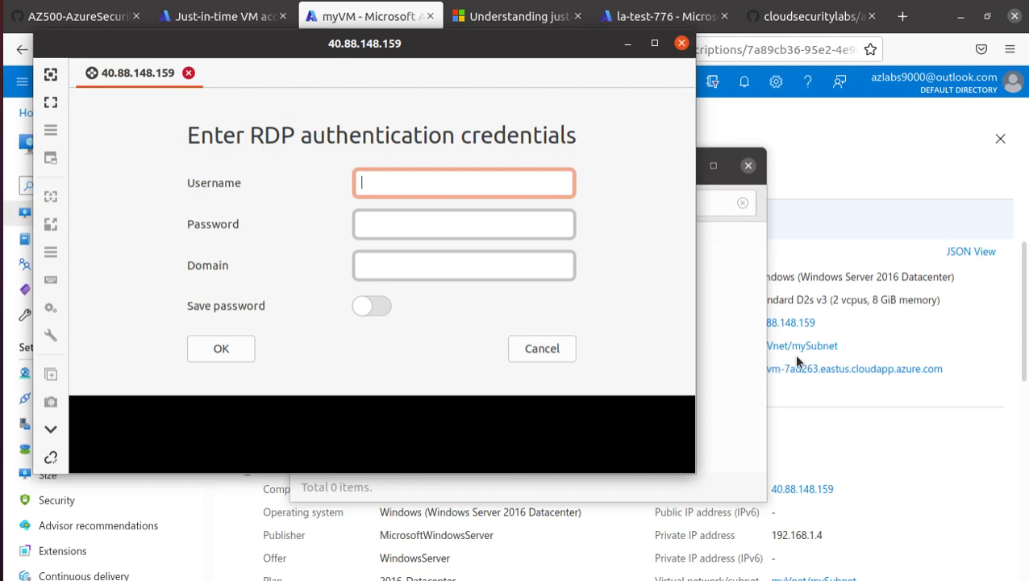
Set aside the RDP login prompt for 40.88.148.159 and show myVM's Networking inbound rules.
{"action": "left_click", "coordinate": [628, 43]}
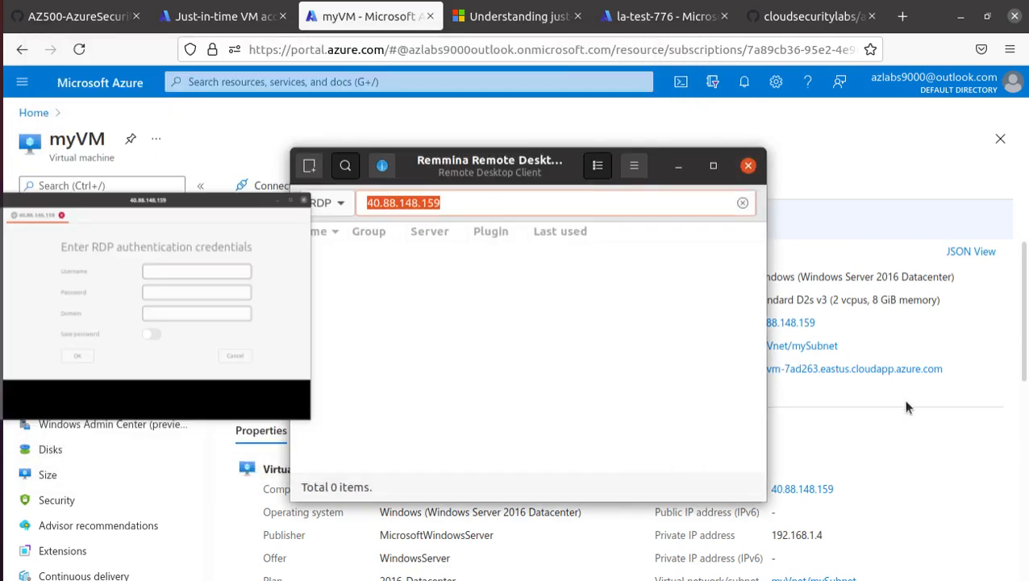
{"action": "left_click", "coordinate": [111, 376]}
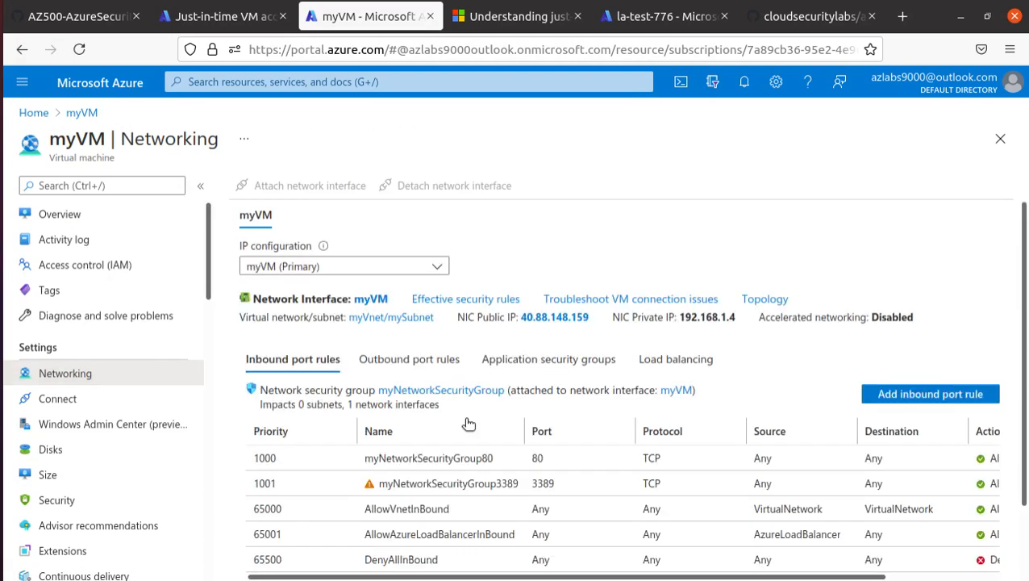
Scroll myVM's inbound rules down to myNetworkSecurityGroup3389 allowing 3389 TCP.
{"action": "scroll", "coordinate": [466, 420], "scroll_direction": "down", "scroll_amount": 1}
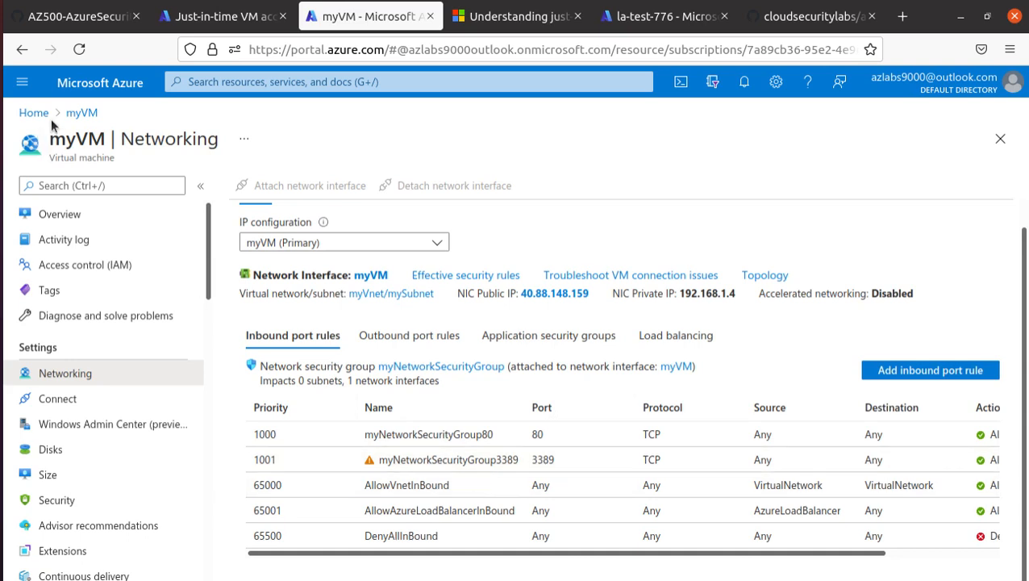
Enable JIT on myVM and ubun with default ports 22, 3389, 5985 and 5986, and save.
{"action": "left_click", "coordinate": [265, 19]}
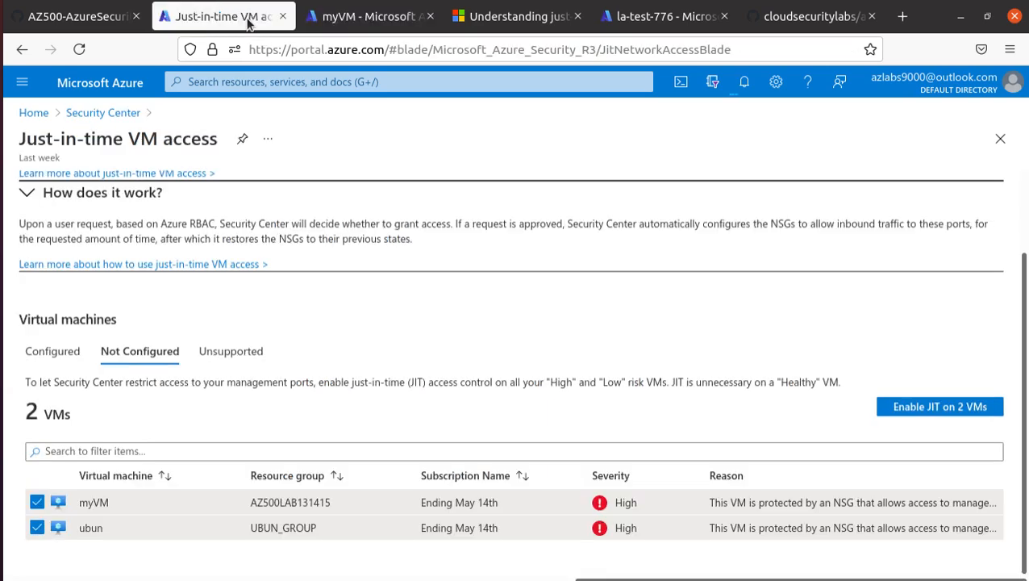
{"action": "left_click", "coordinate": [944, 407]}
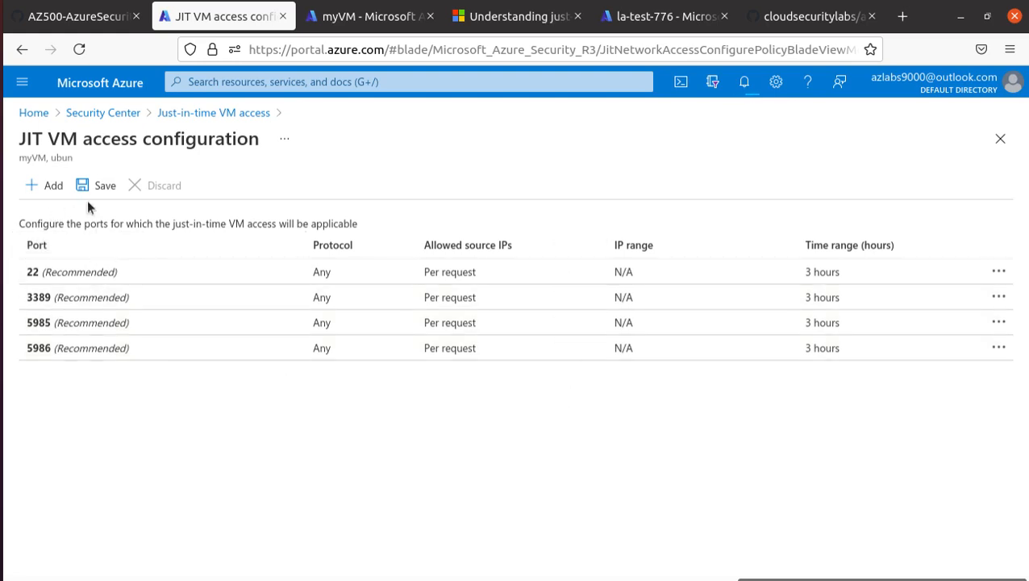
{"action": "left_click", "coordinate": [106, 191]}
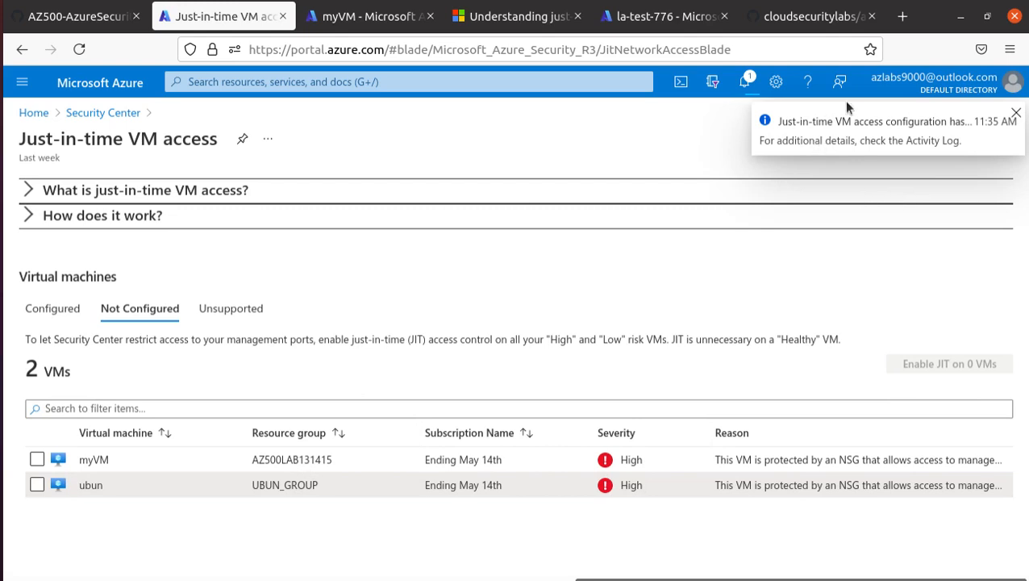
Check notifications, copy the VM name ubun, and return to myVM's rules showing the JIT deny rule.
{"action": "left_click", "coordinate": [744, 82]}
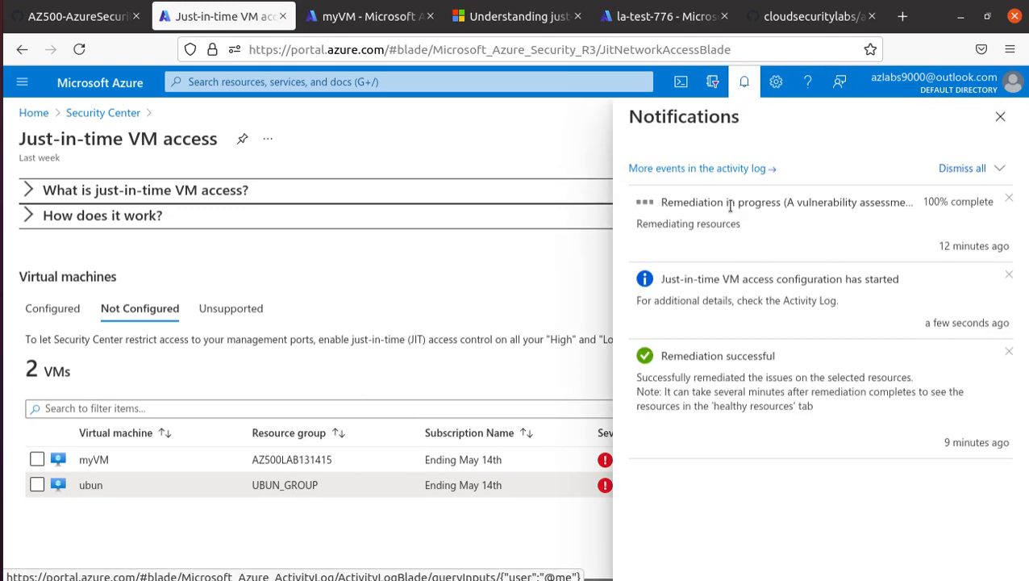
{"action": "right_click", "coordinate": [98, 485]}
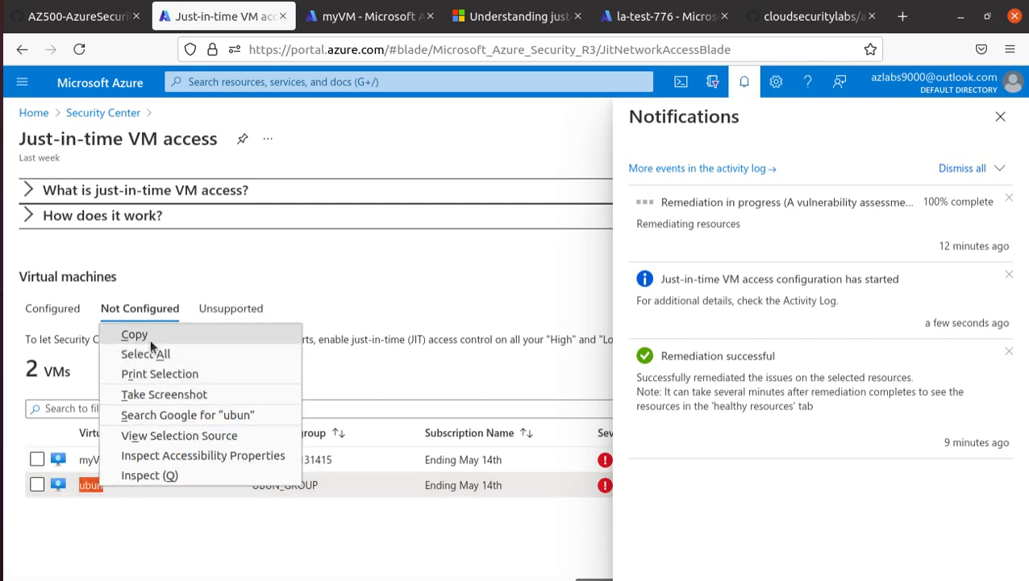
{"action": "left_click", "coordinate": [121, 331]}
{"action": "left_click", "coordinate": [337, 17]}
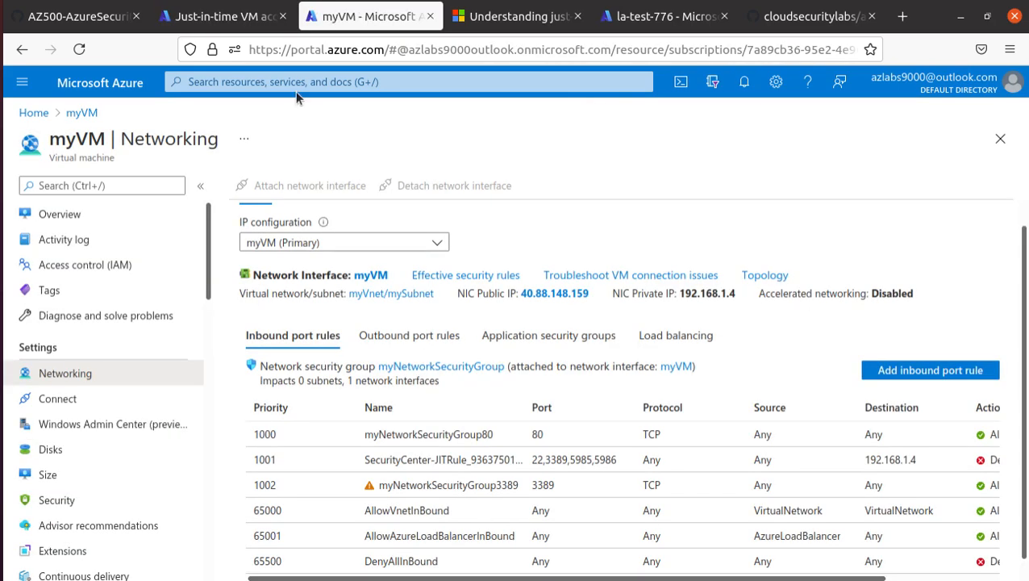
Search for ubun, open its VM overview, and copy its public IP 52.249.193.46.
{"action": "left_click", "coordinate": [298, 83]}
{"action": "key", "text": "ctrl+v"}
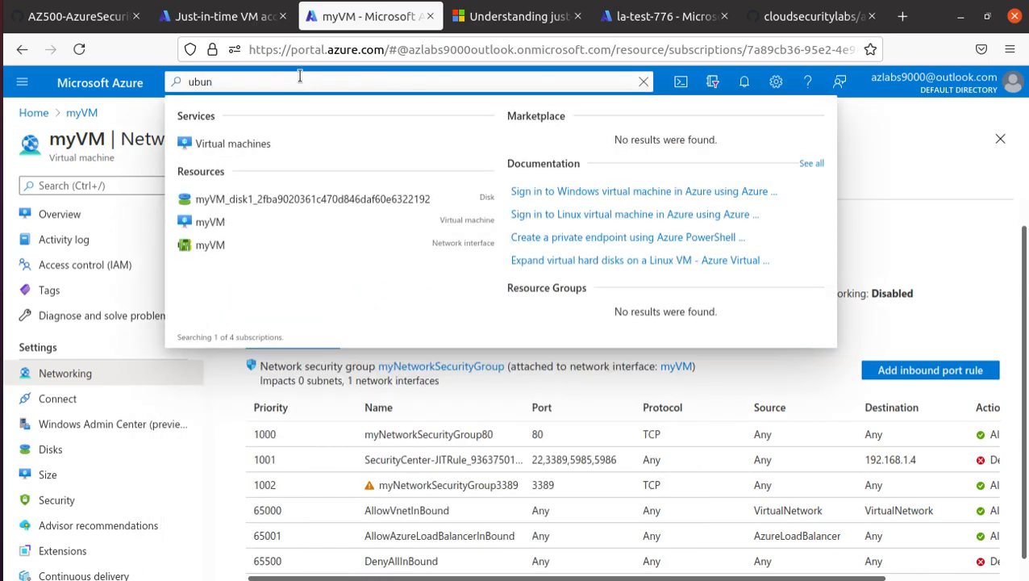
{"action": "left_click", "coordinate": [214, 221]}
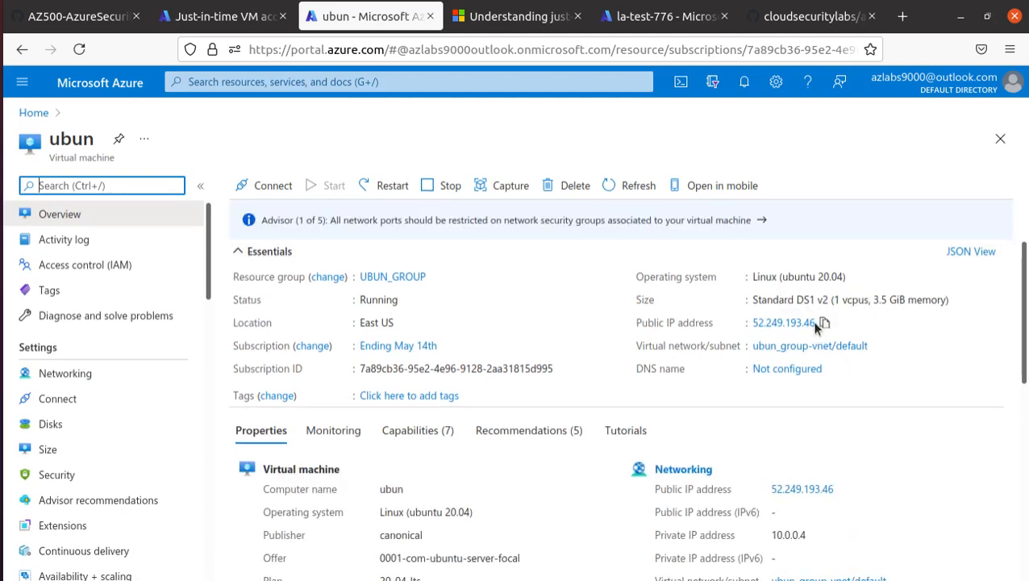
{"action": "left_click", "coordinate": [824, 323]}
In Terminal, SSH as the local admin user to 52.249.193.46 and accept the host key.
{"action": "left_click", "coordinate": [2, 240]}
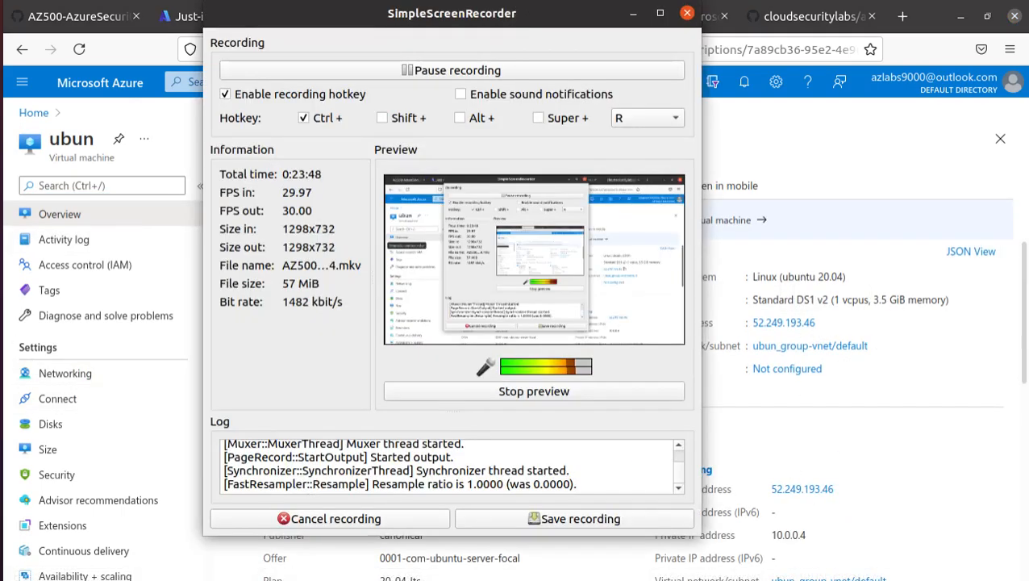
{"action": "left_click", "coordinate": [2, 188]}
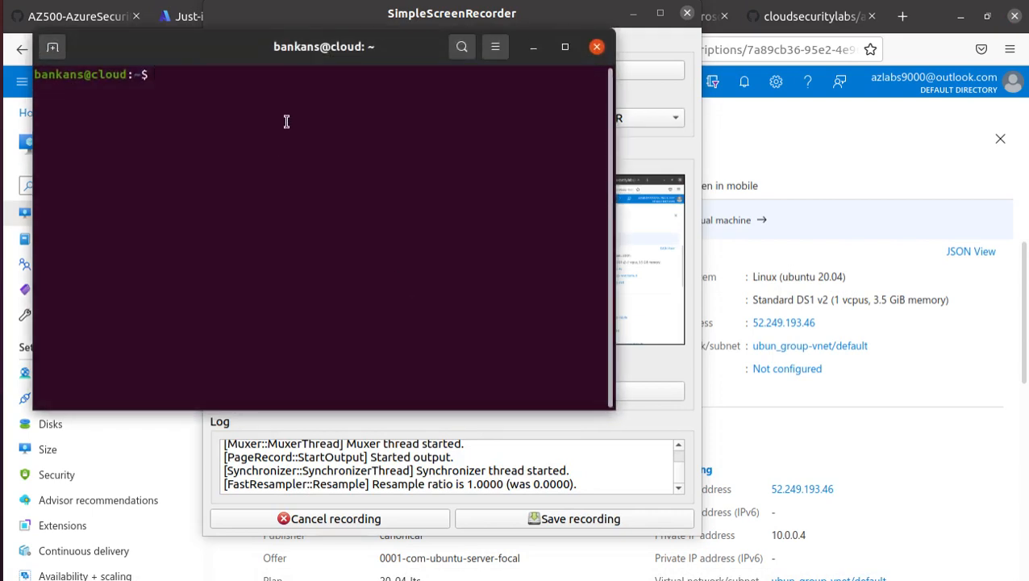
{"action": "type", "text": "shh"}
{"action": "key", "text": "BackSpace"}
{"action": "key", "text": "BackSpace"}
{"action": "key", "text": "BackSpace"}
{"action": "type", "text": "ssh localadm"}
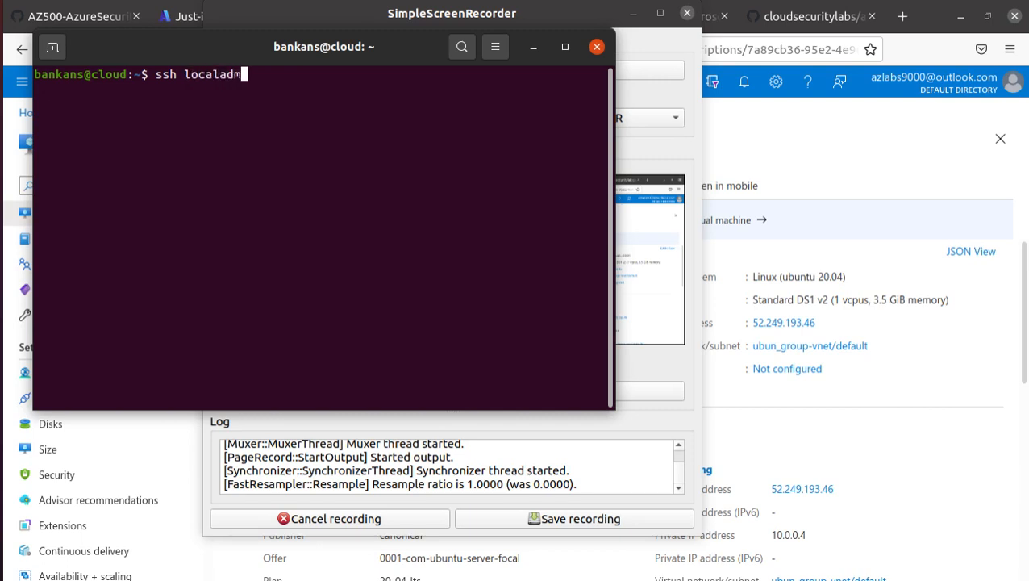
{"action": "type", "text": "in@"}
{"action": "right_click", "coordinate": [374, 103]}
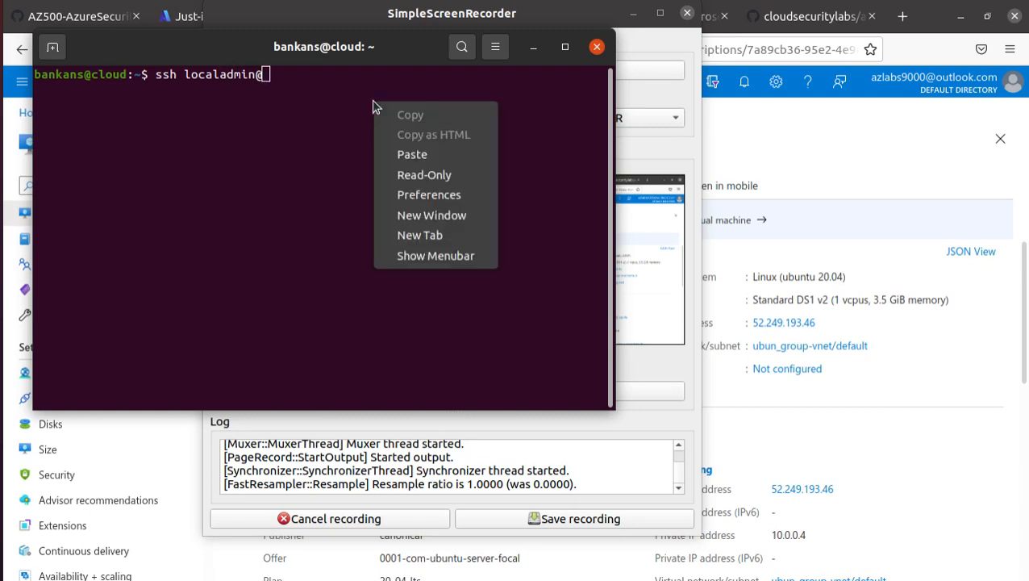
{"action": "left_click", "coordinate": [408, 155]}
{"action": "key", "text": "Return"}
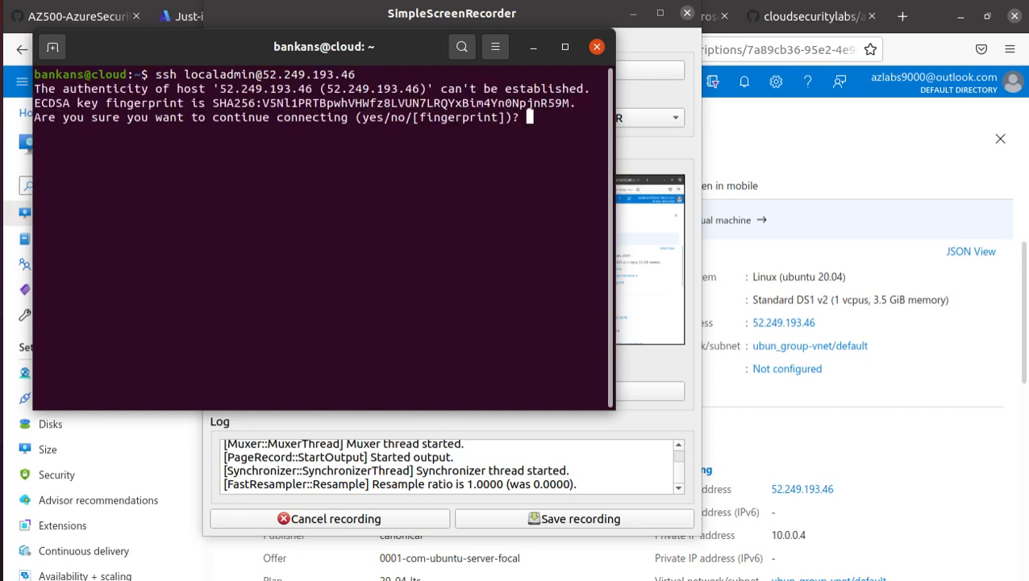
{"action": "type", "text": "yes"}
{"action": "key", "text": "Return"}
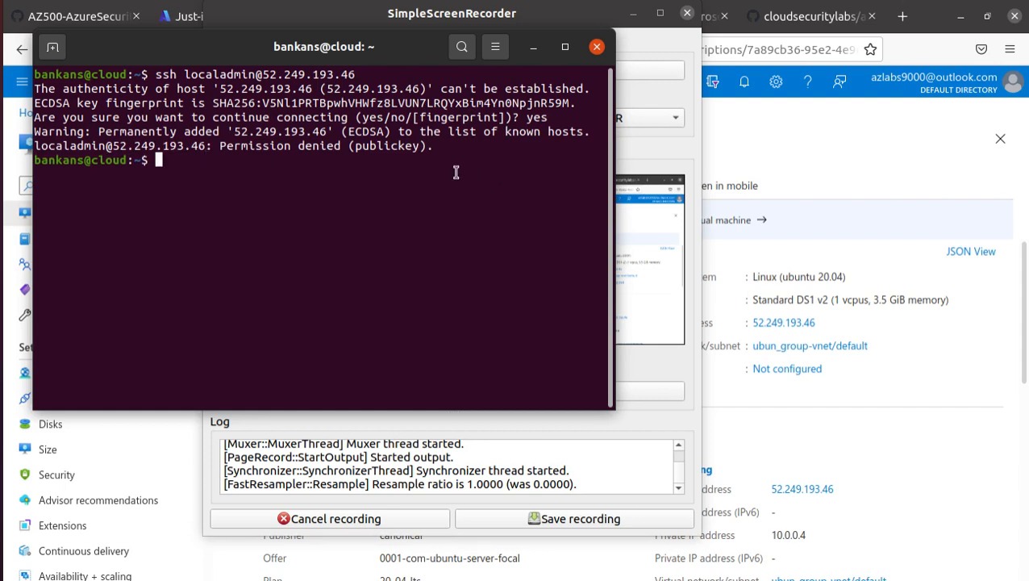
Highlight the host authenticity warning and the Permission denied (publickey) error.
{"action": "left_click_drag", "start_coordinate": [438, 90], "coordinate": [548, 89]}
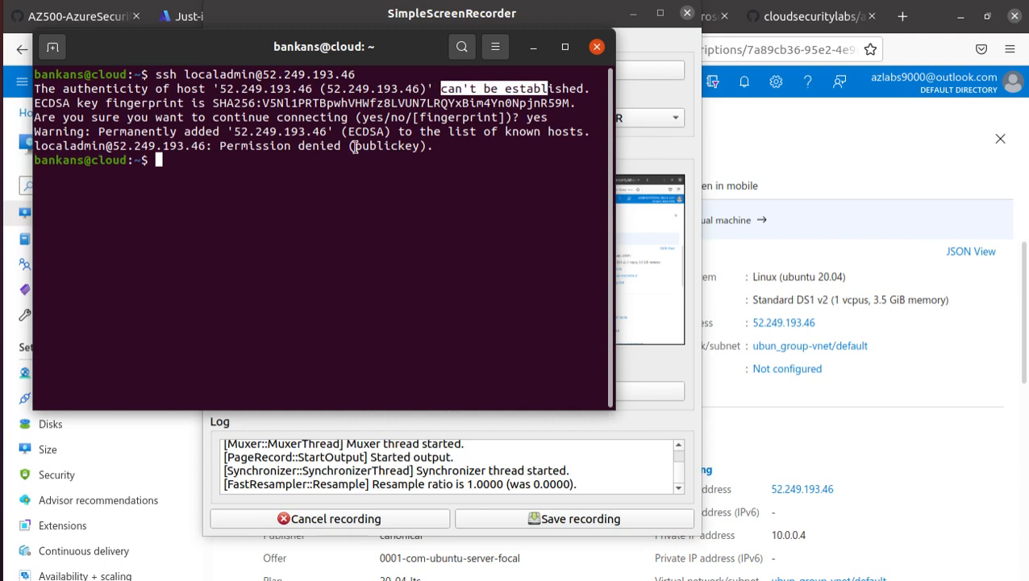
{"action": "left_click", "coordinate": [547, 121]}
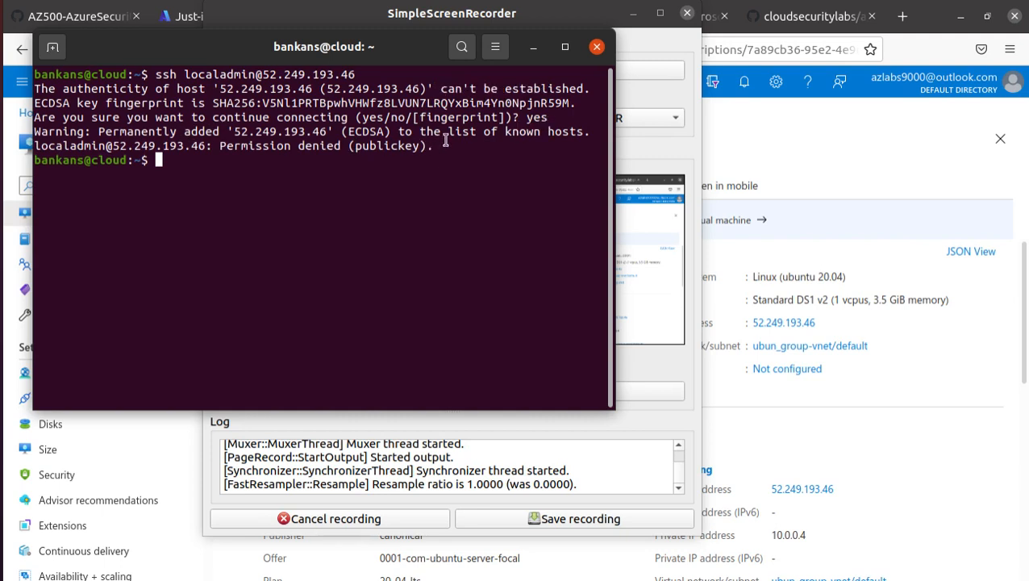
{"action": "left_click_drag", "start_coordinate": [219, 146], "coordinate": [433, 145]}
{"action": "left_click", "coordinate": [504, 221]}
Open ubun's Connect > SSH instructions and copy the example ssh connect command.
{"action": "left_click", "coordinate": [854, 230]}
{"action": "left_click", "coordinate": [267, 187]}
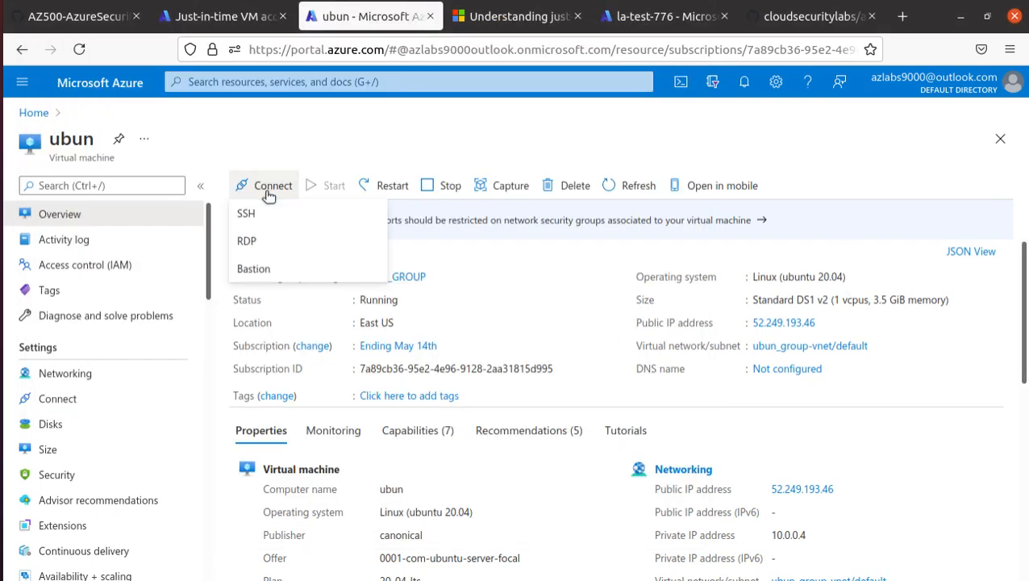
{"action": "left_click", "coordinate": [268, 211]}
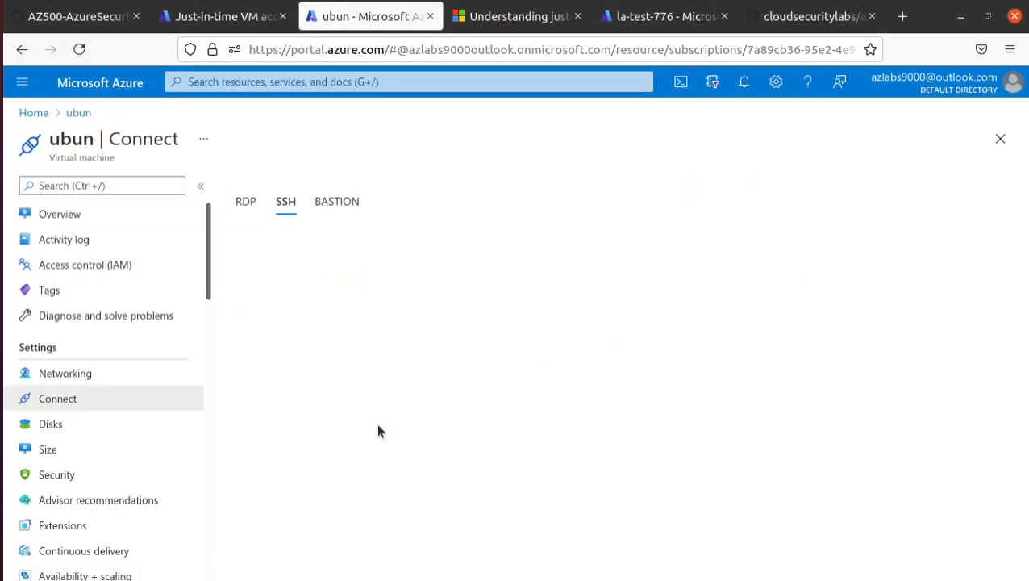
{"action": "scroll", "coordinate": [377, 425], "scroll_direction": "down", "scroll_amount": 2}
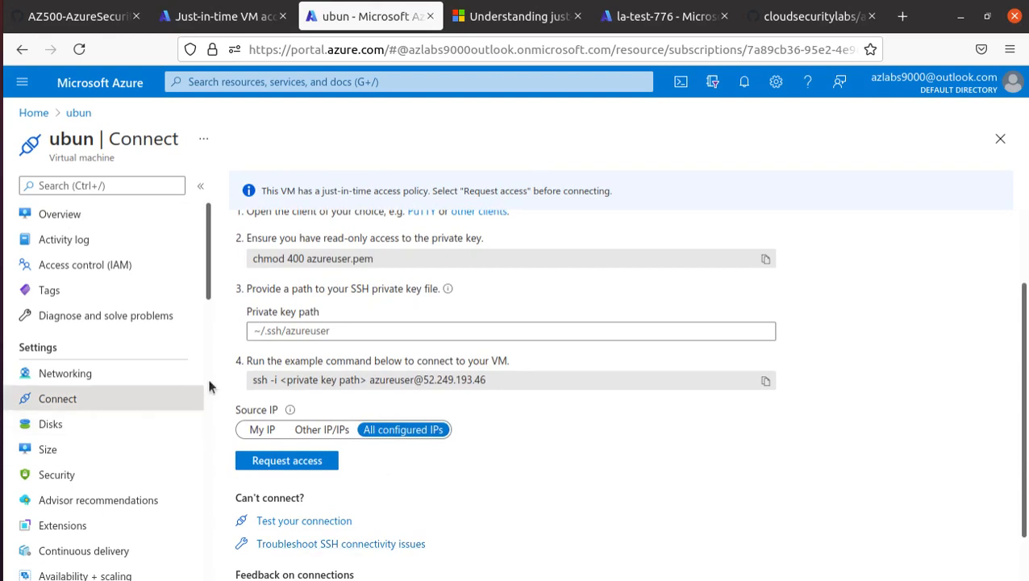
{"action": "left_click", "coordinate": [765, 381]}
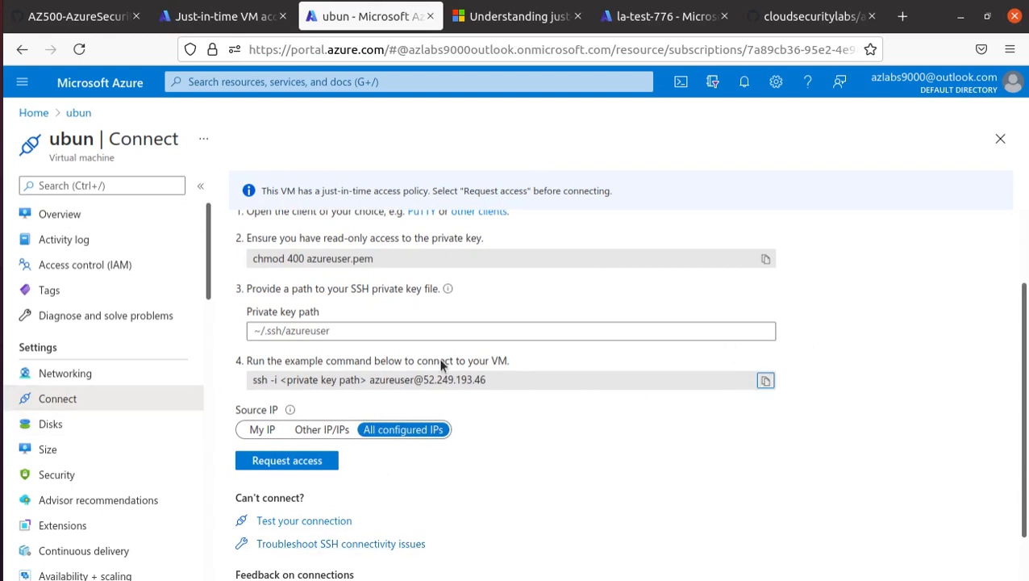
Copy the chmod 400 command, then move into Downloads in Terminal and list its files.
{"action": "left_click", "coordinate": [765, 258]}
{"action": "key", "text": "alt+Tab"}
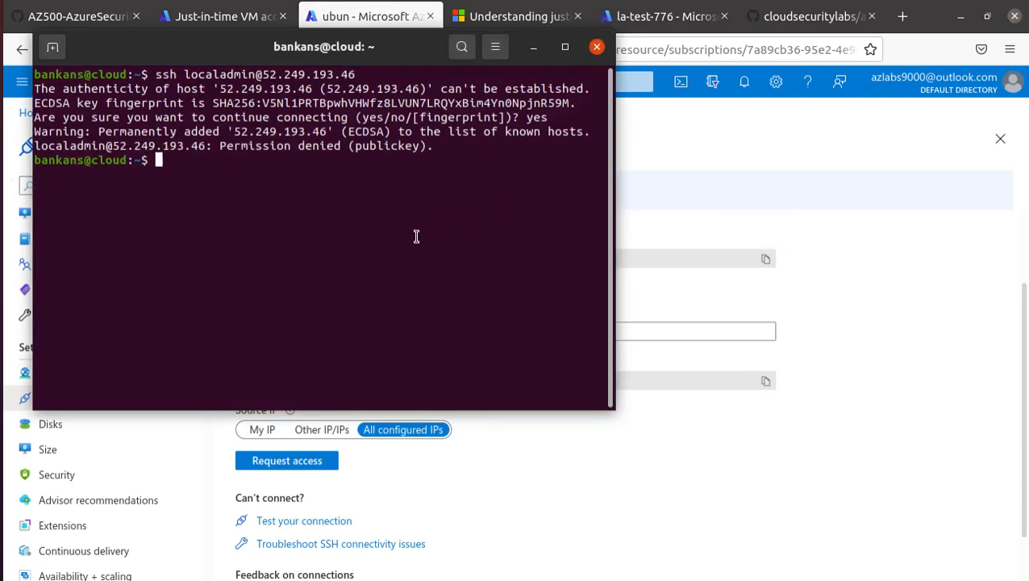
{"action": "type", "text": "cd Down"}
{"action": "key", "text": "Tab"}
{"action": "key", "text": "Return"}
{"action": "type", "text": "ls"}
{"action": "key", "text": "Return"}
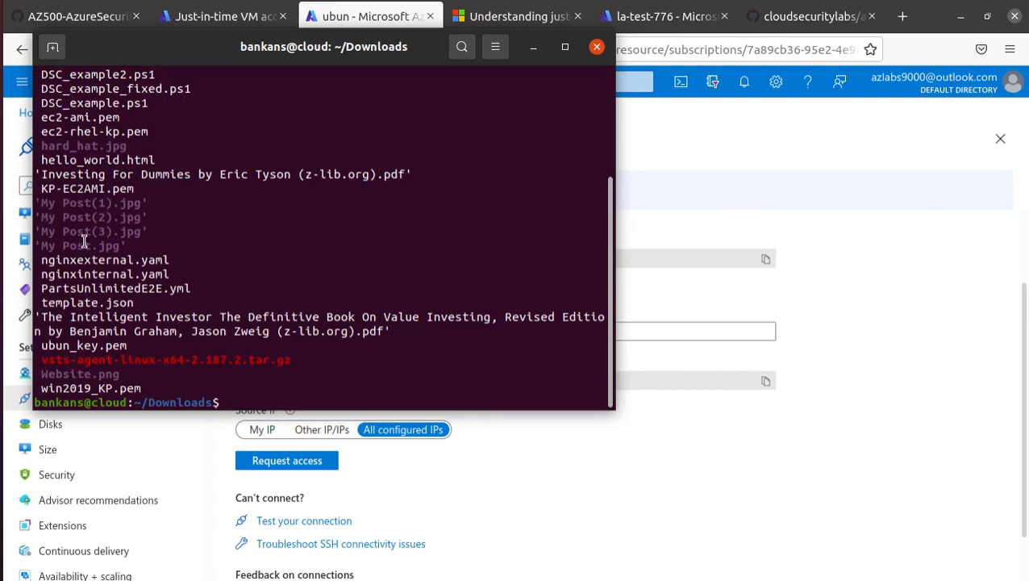
Run sudo chmod 400 azureuser.pem, which fails with no such file or directory.
{"action": "key", "text": "alt+Tab"}
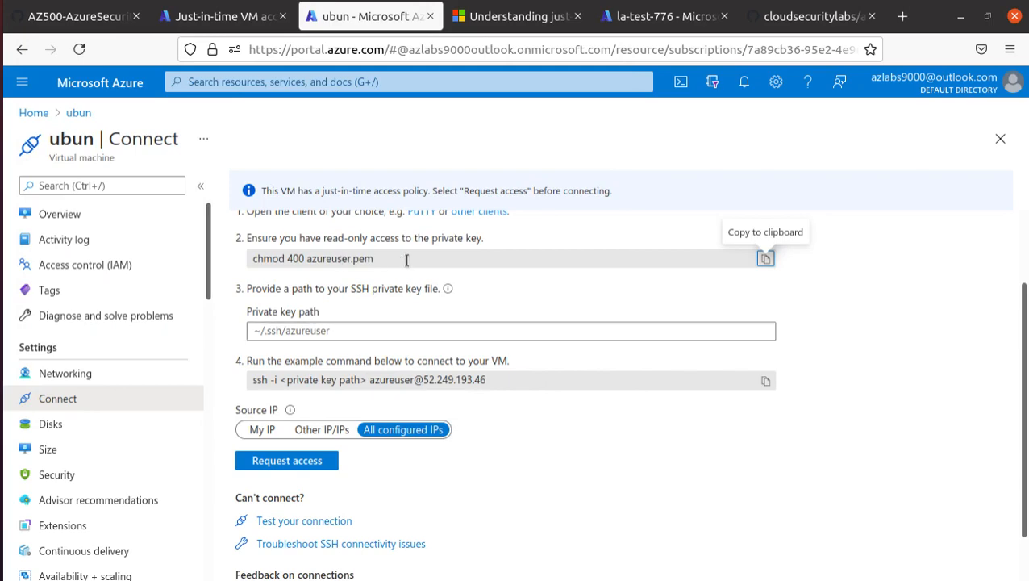
{"action": "key", "text": "alt+Tab"}
{"action": "key", "text": "alt+Tab"}
{"action": "key", "text": "alt+Tab"}
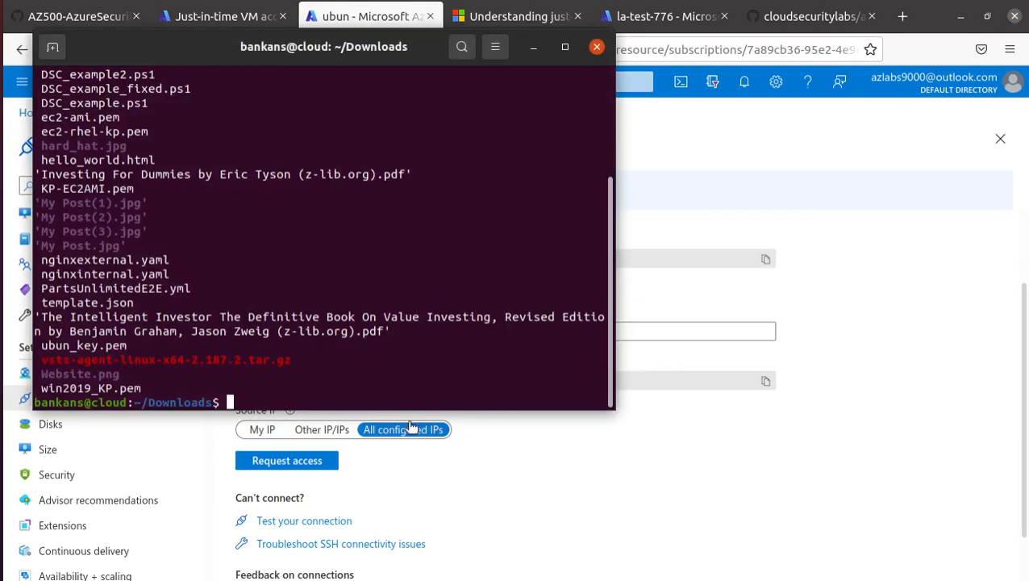
{"action": "right_click", "coordinate": [365, 394]}
{"action": "left_click", "coordinate": [421, 455]}
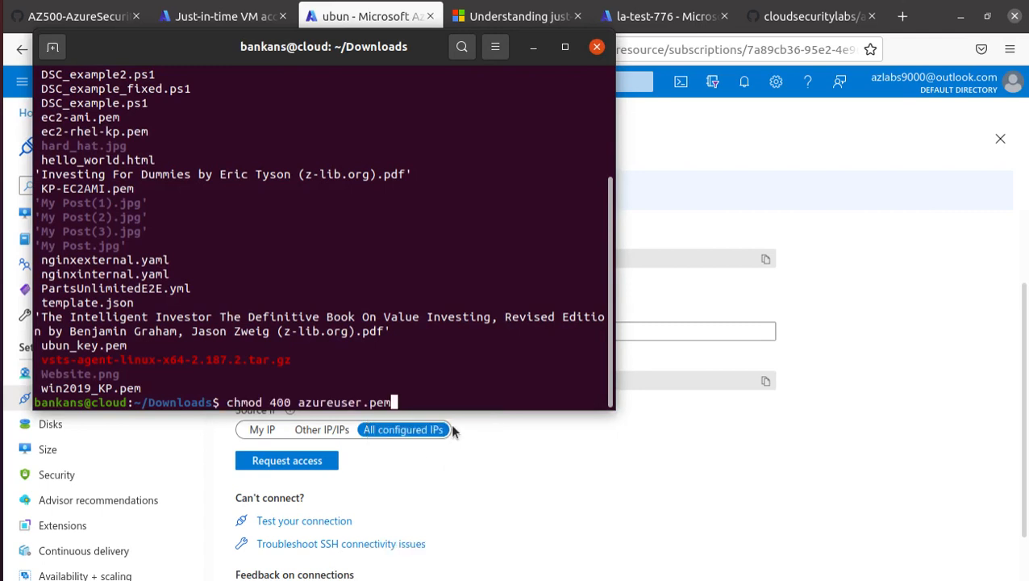
{"action": "key", "text": "Home"}
{"action": "type", "text": "sudo"}
{"action": "key", "text": "Return"}
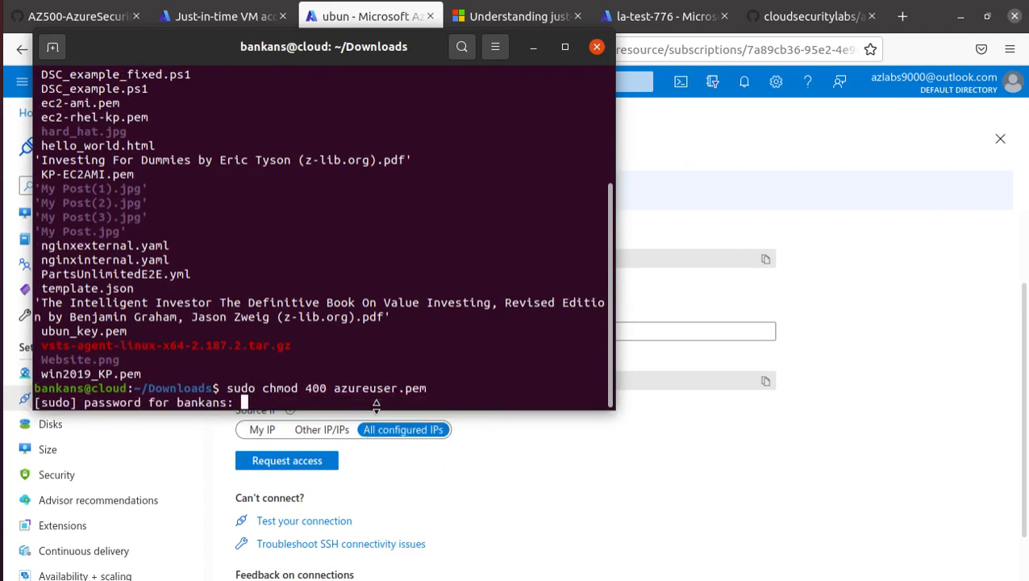
{"action": "key", "text": "Return"}
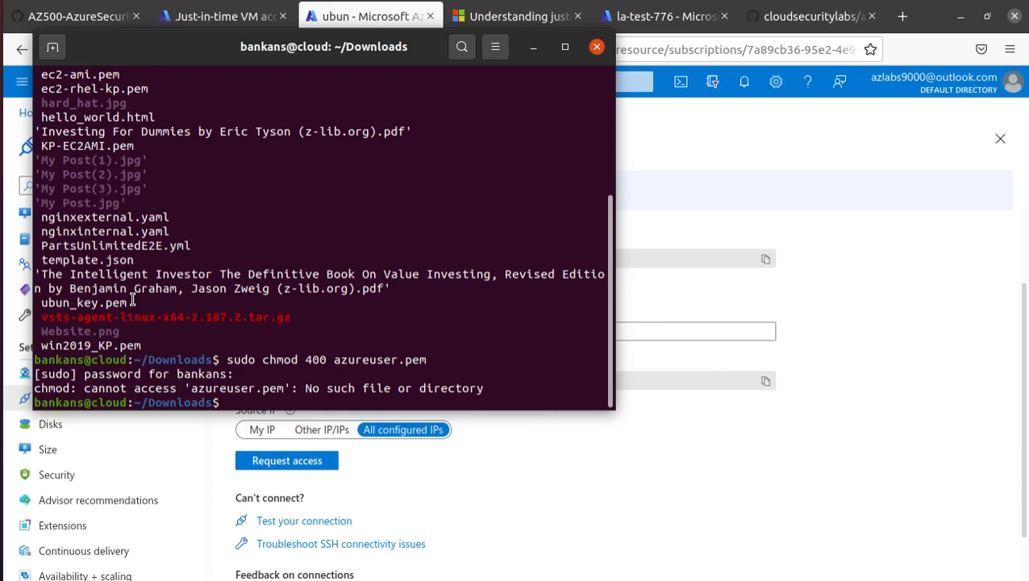
{"action": "left_click", "coordinate": [802, 217]}
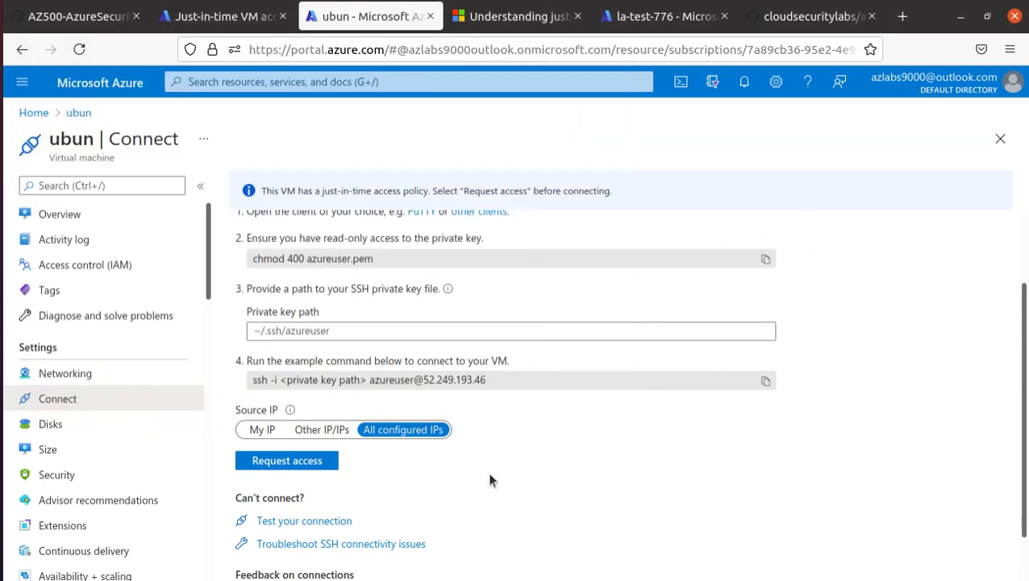
Compare ubun's inbound rules, including the JIT deny rule, with the JIT page, then go Home.
{"action": "scroll", "coordinate": [488, 476], "scroll_direction": "up", "scroll_amount": 2}
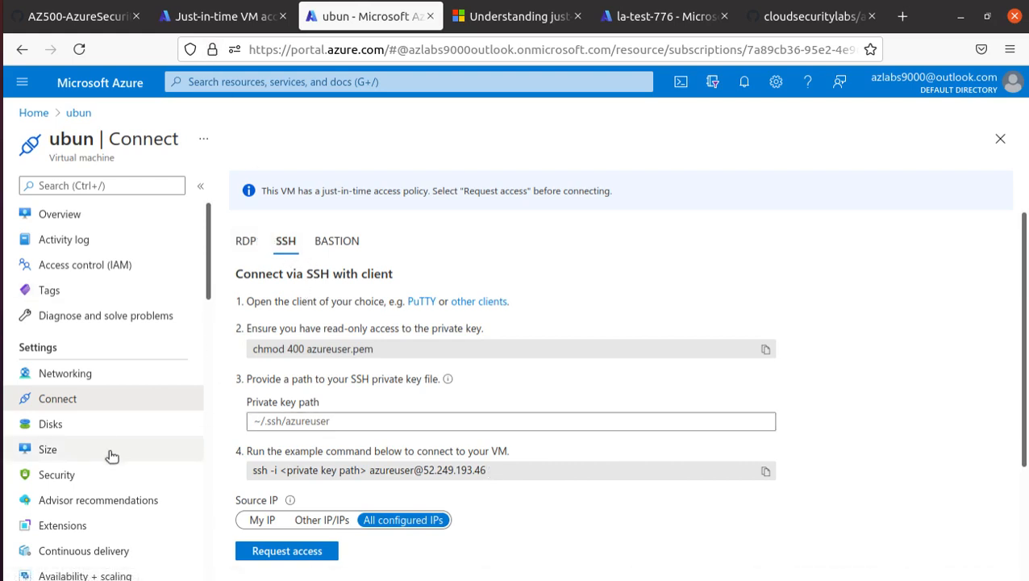
{"action": "left_click", "coordinate": [101, 375]}
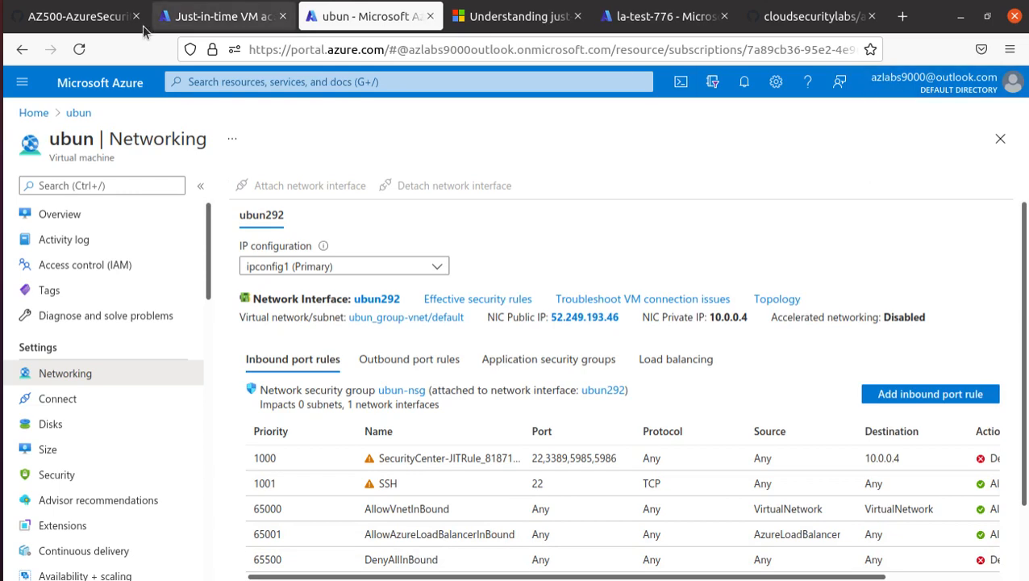
{"action": "left_click", "coordinate": [222, 15]}
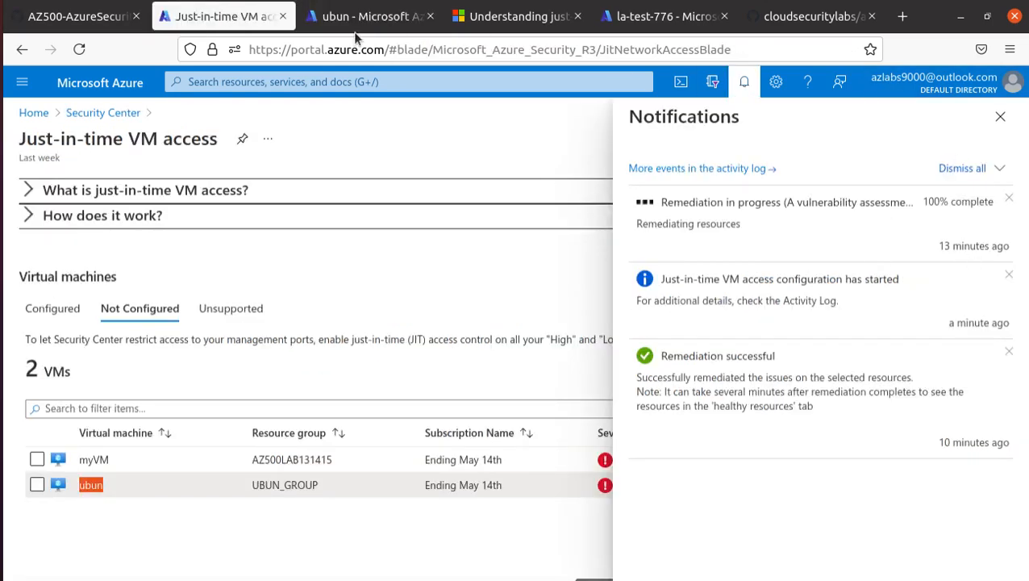
{"action": "left_click", "coordinate": [373, 19]}
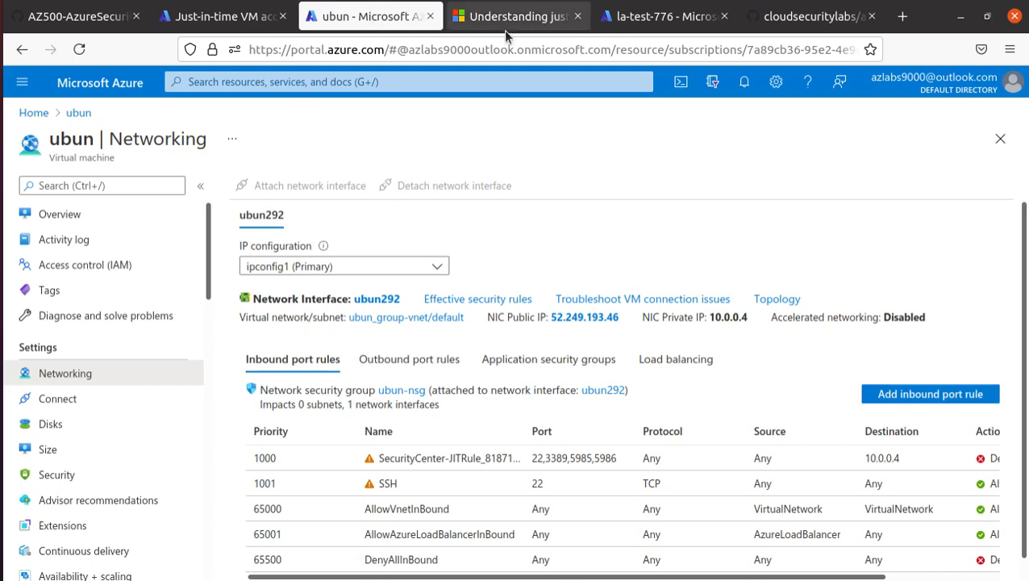
{"action": "left_click", "coordinate": [193, 23]}
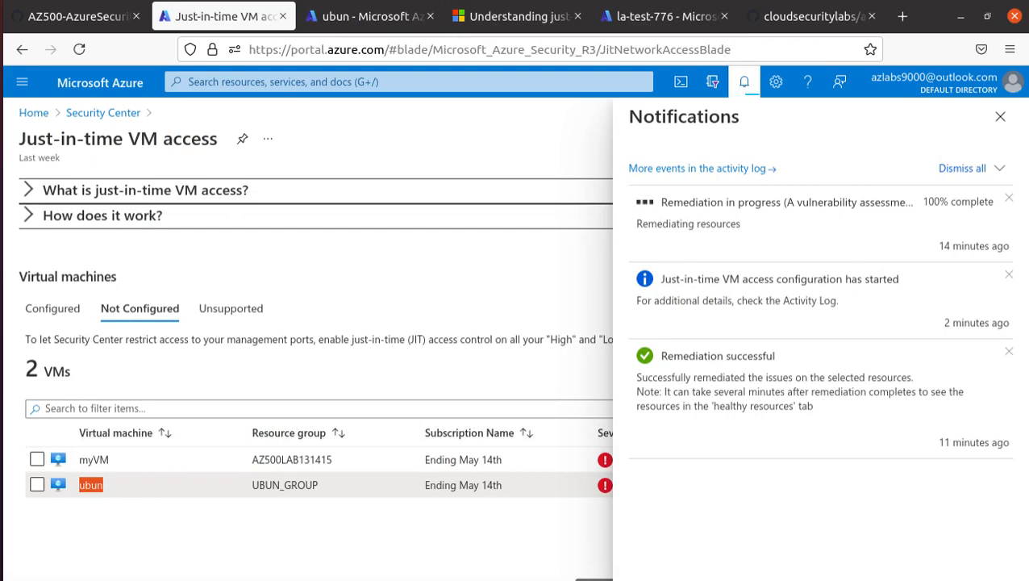
{"action": "left_click", "coordinate": [385, 23]}
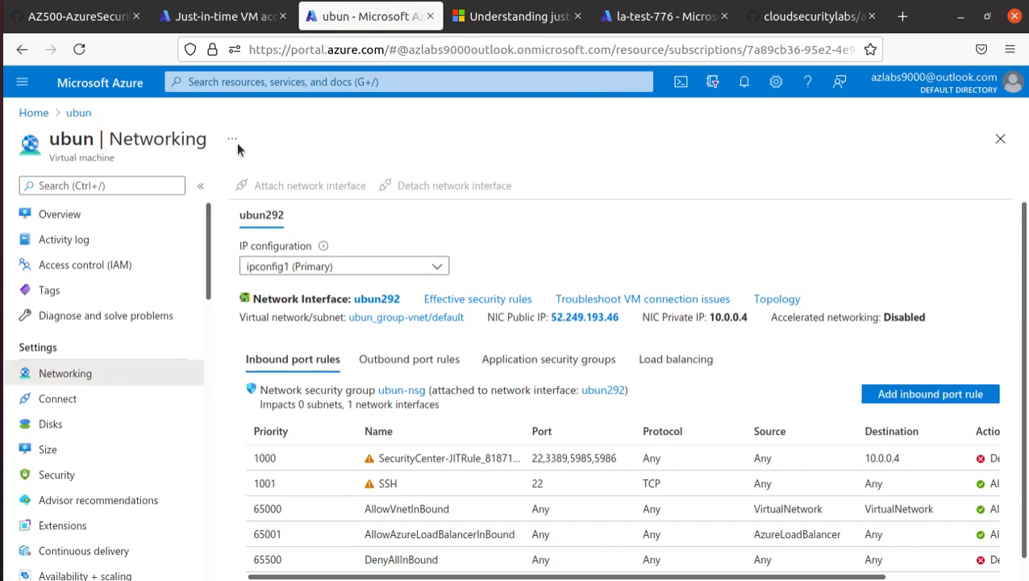
{"action": "left_click", "coordinate": [78, 113]}
{"action": "left_click", "coordinate": [30, 113]}
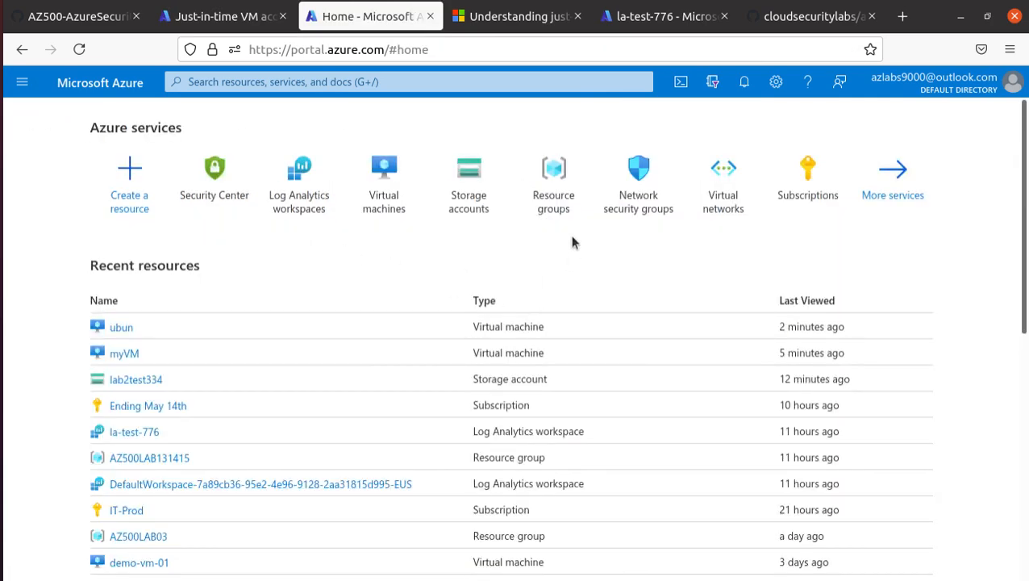
Open myVM's Security page and scroll through its 8 recommendations and their severities.
{"action": "left_click", "coordinate": [125, 353]}
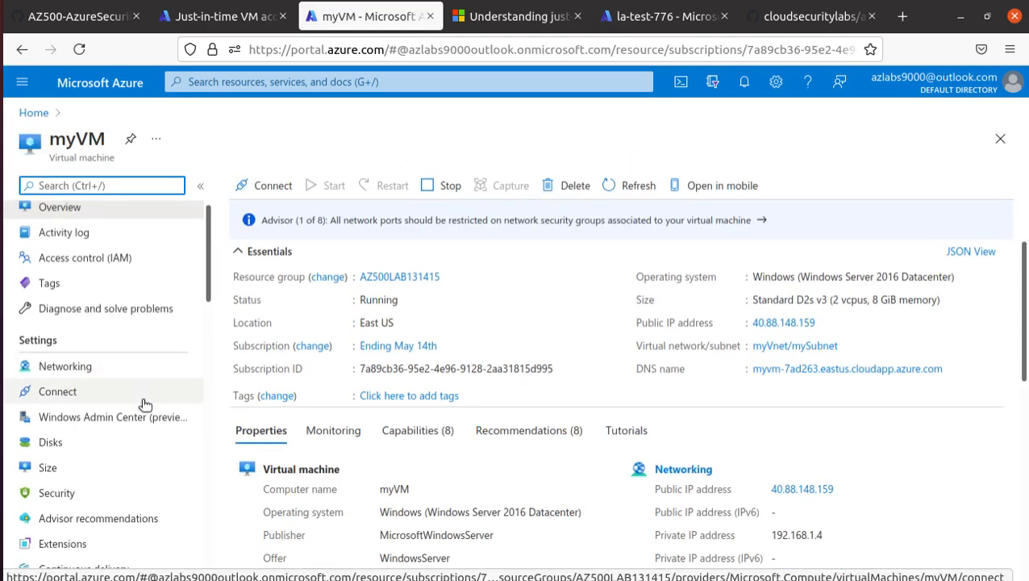
{"action": "scroll", "coordinate": [139, 402], "scroll_direction": "down", "scroll_amount": 2}
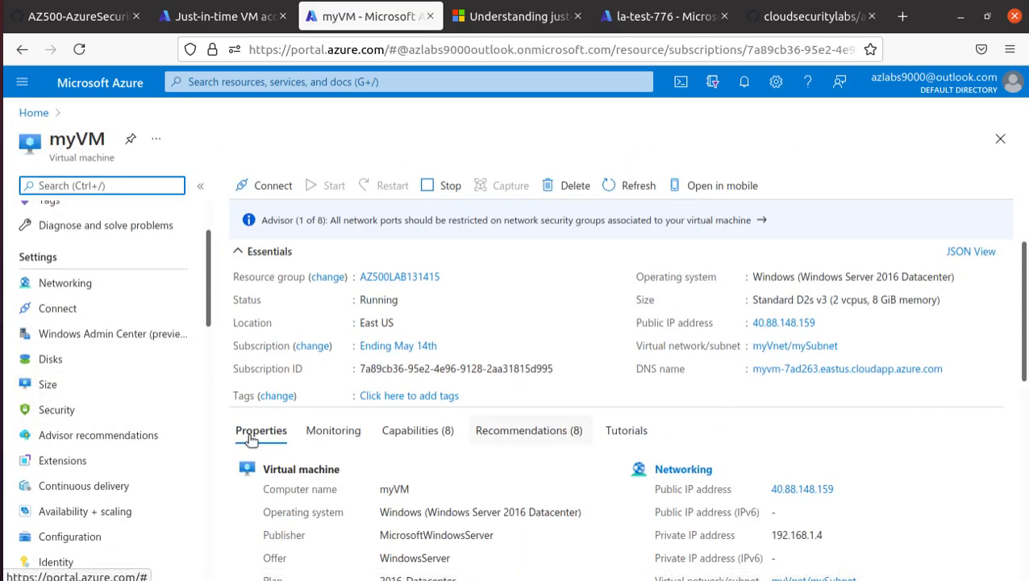
{"action": "left_click", "coordinate": [53, 410]}
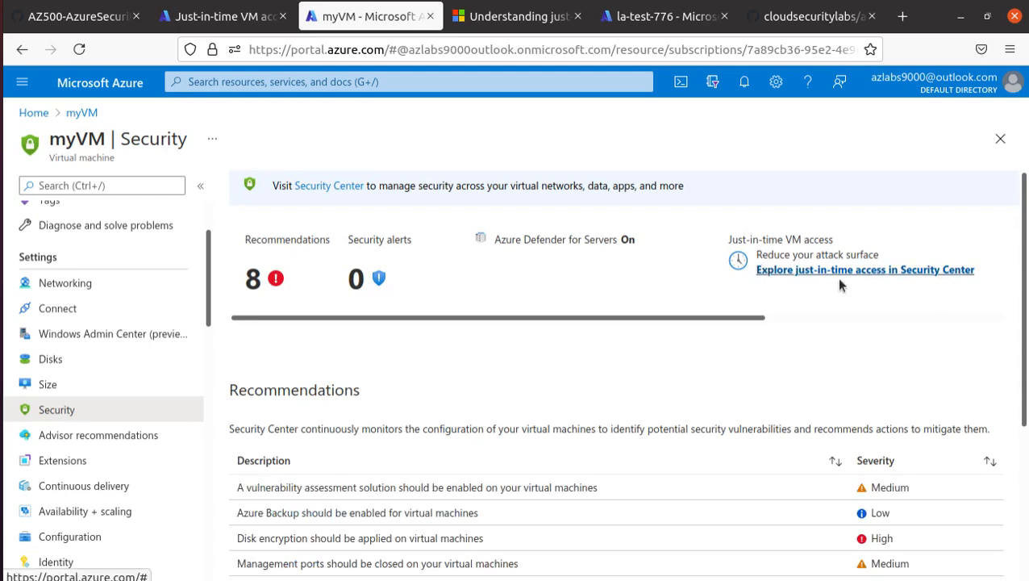
{"action": "scroll", "coordinate": [917, 312], "scroll_direction": "down", "scroll_amount": 2}
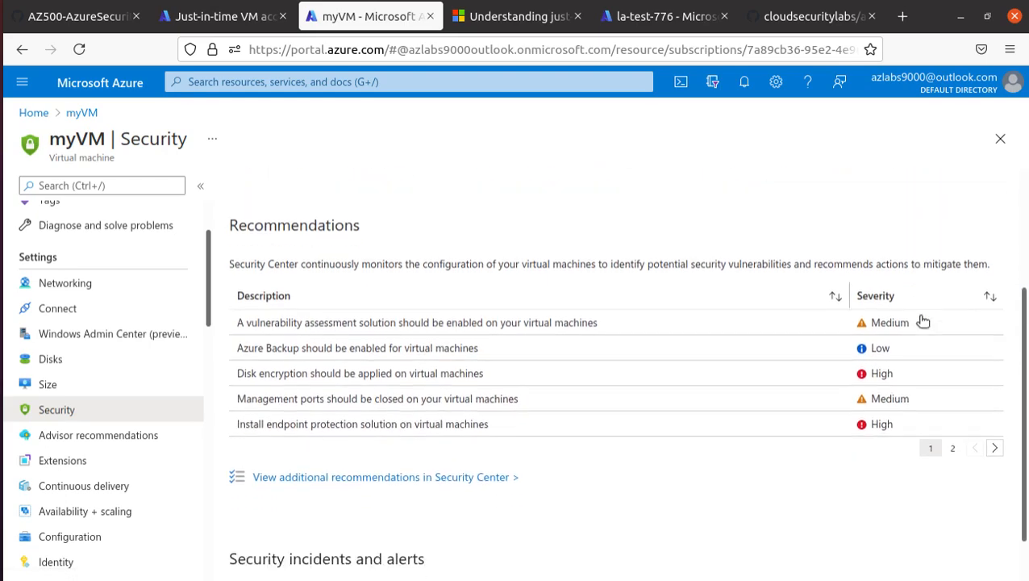
{"action": "scroll", "coordinate": [919, 318], "scroll_direction": "up", "scroll_amount": 2}
{"action": "scroll", "coordinate": [932, 339], "scroll_direction": "down", "scroll_amount": 2}
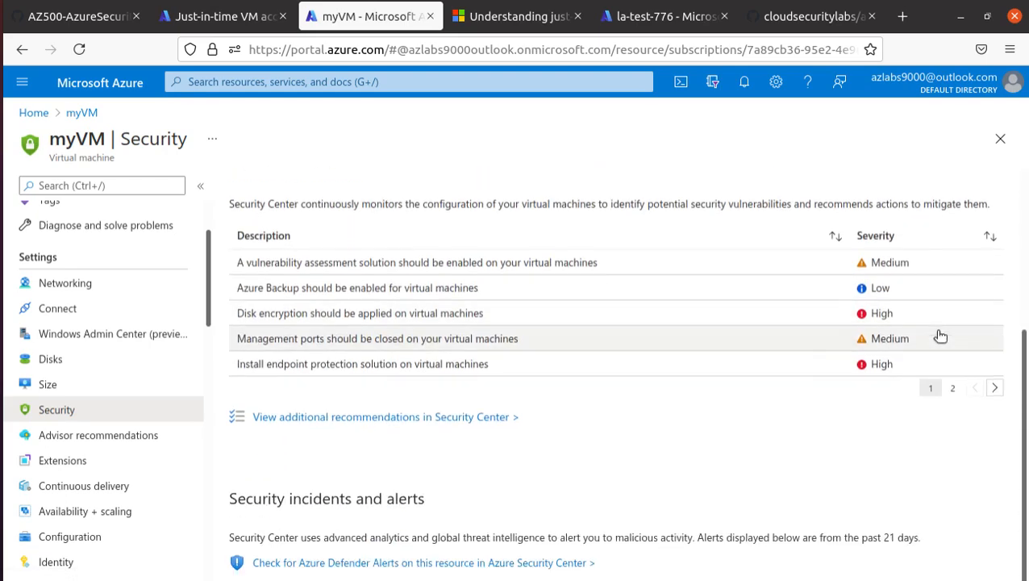
{"action": "scroll", "coordinate": [935, 339], "scroll_direction": "up", "scroll_amount": 2}
View Just-in-time VM access listing myVM and ubun as configured, then launch Remmina.
{"action": "left_click", "coordinate": [897, 272]}
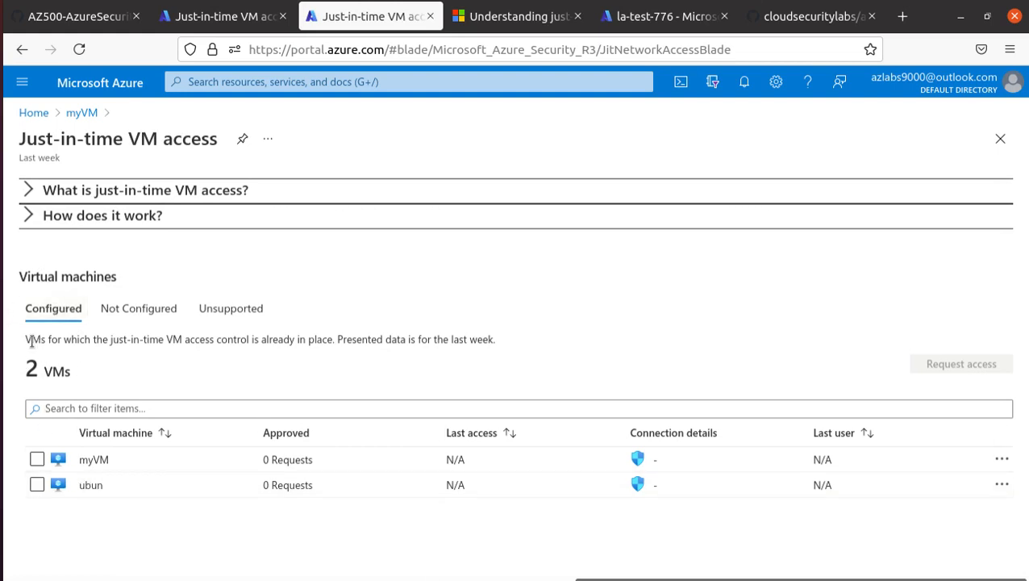
{"action": "left_click_drag", "start_coordinate": [24, 339], "coordinate": [431, 359]}
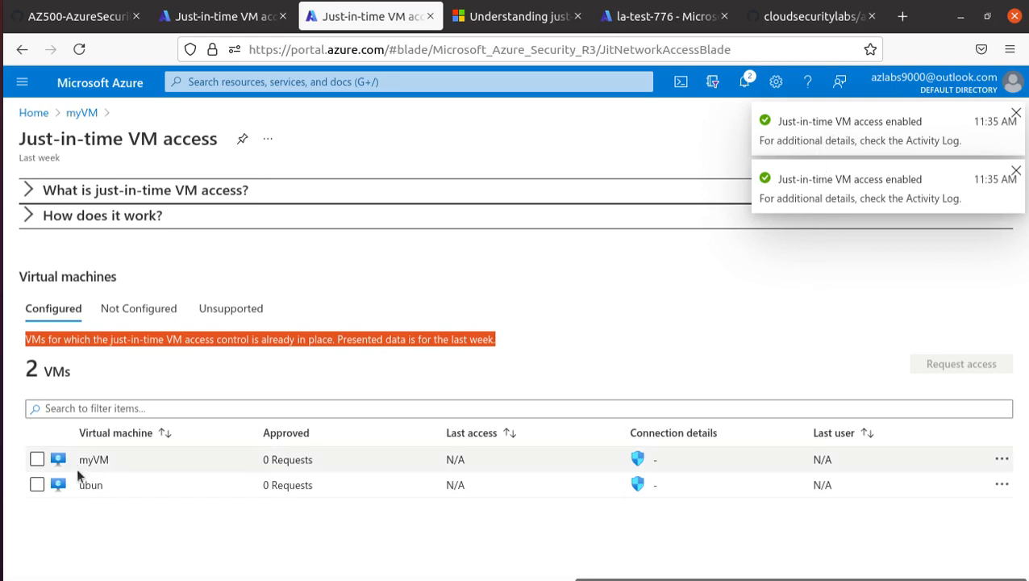
{"action": "left_click", "coordinate": [2, 348]}
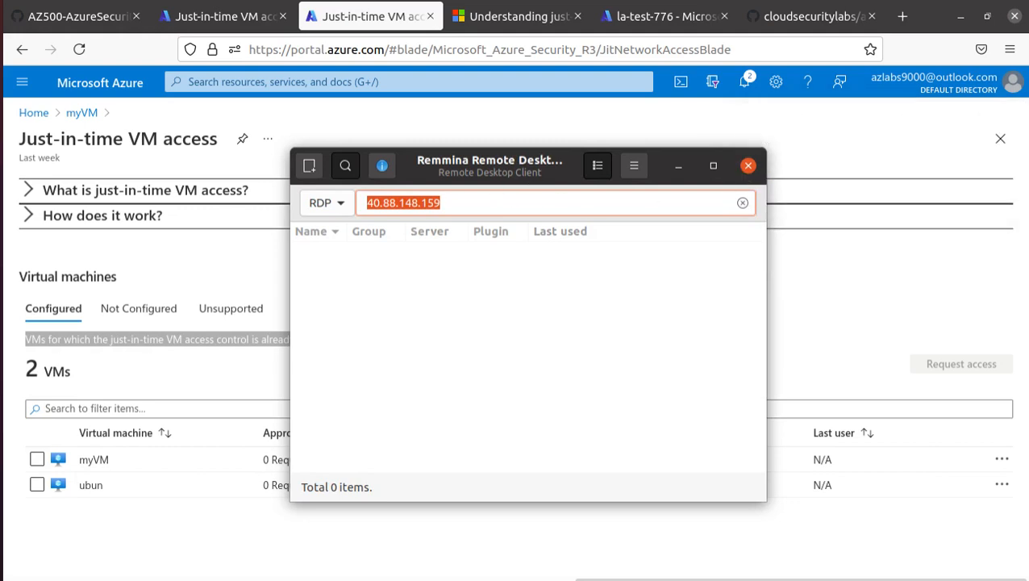
Replace the old RDP session with a new connection to 40.88.148.159, then return to the JIT VM list.
{"action": "left_click", "coordinate": [3, 348]}
{"action": "left_click", "coordinate": [197, 368]}
{"action": "key", "text": "Return"}
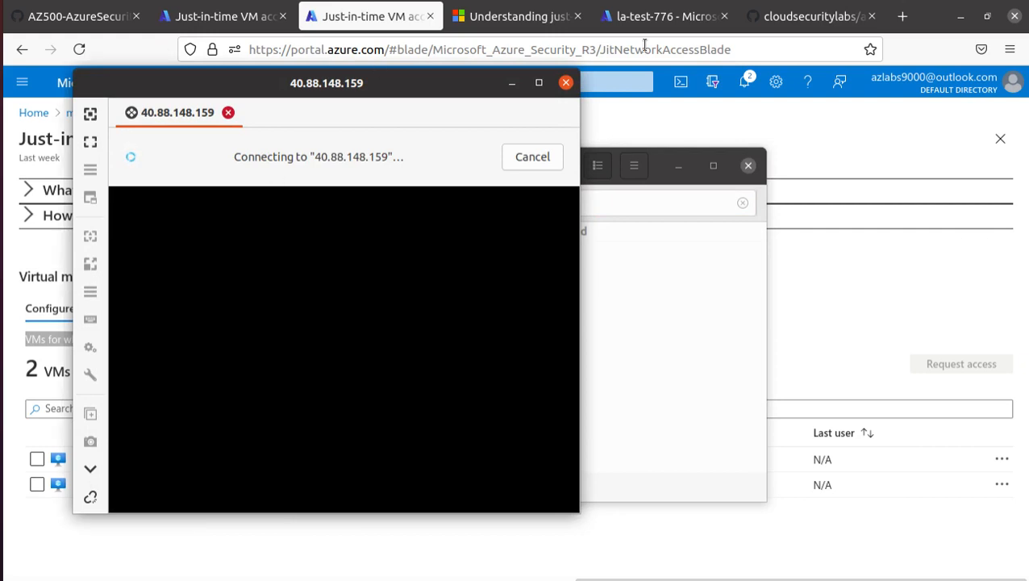
{"action": "left_click", "coordinate": [214, 19]}
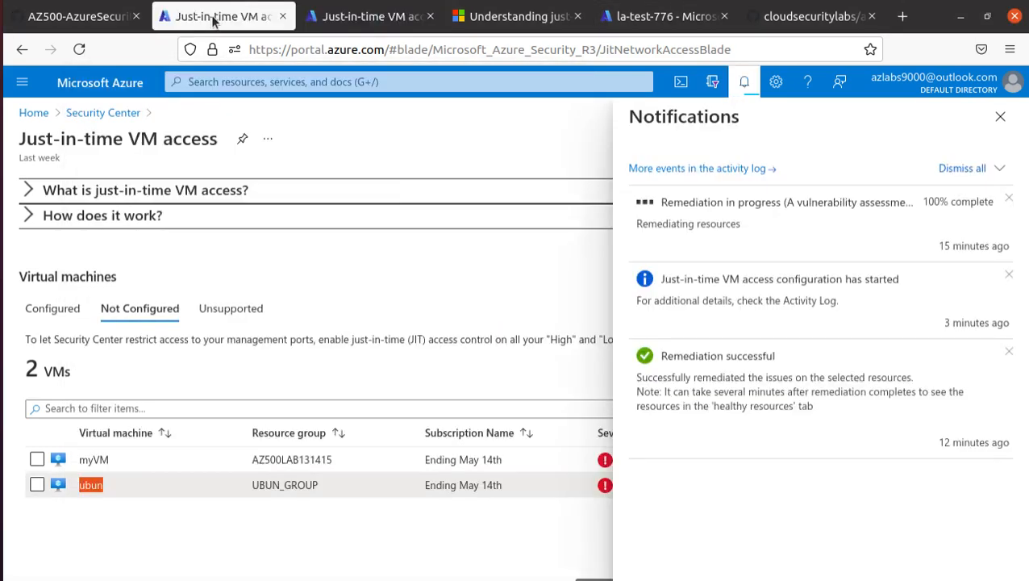
{"action": "left_click", "coordinate": [373, 20]}
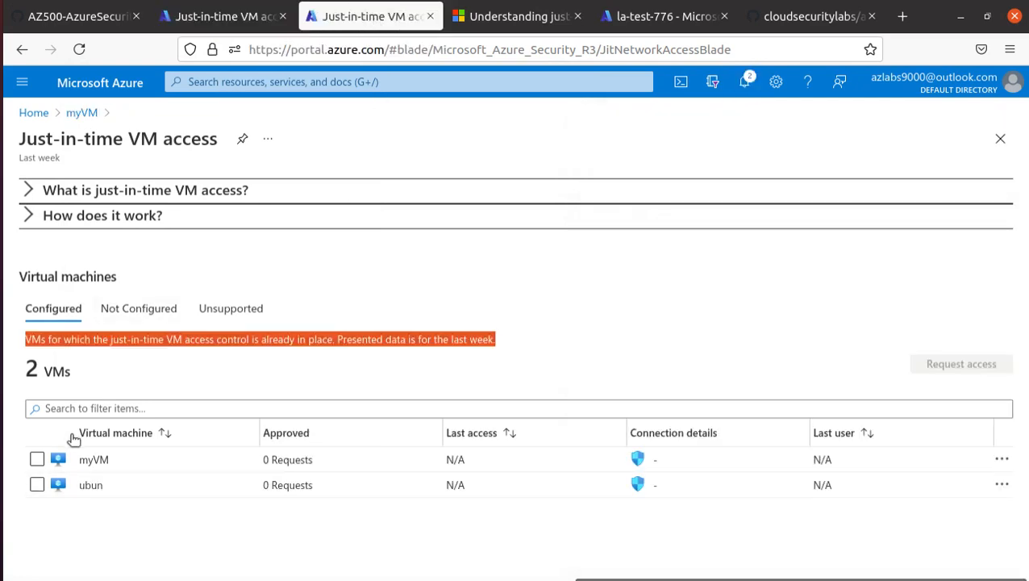
Find myVM through search and show its inbound rules, including details of the 3389 TCP rule at priority 1002.
{"action": "left_click", "coordinate": [255, 84]}
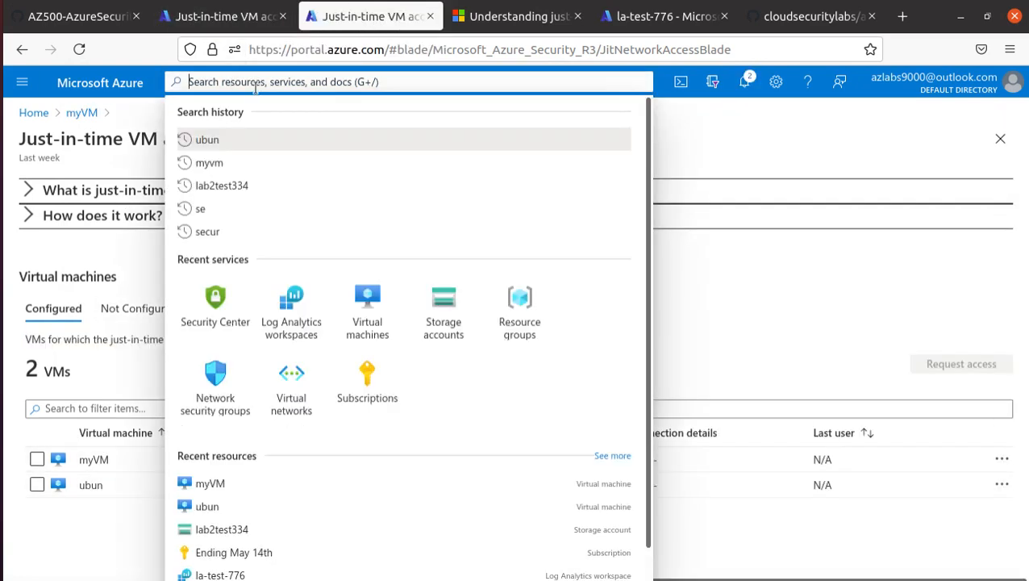
{"action": "left_click", "coordinate": [210, 163]}
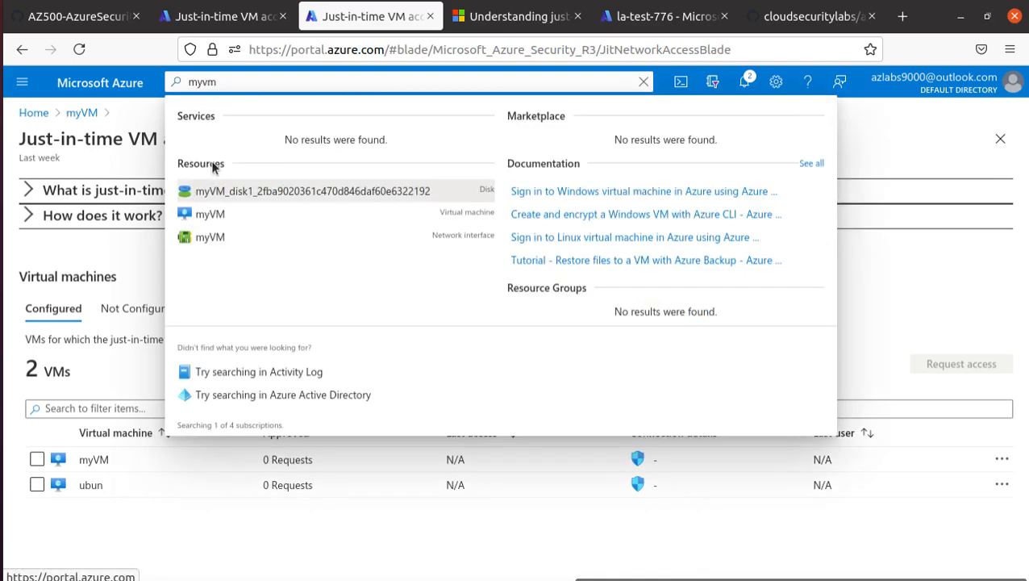
{"action": "left_click", "coordinate": [212, 215]}
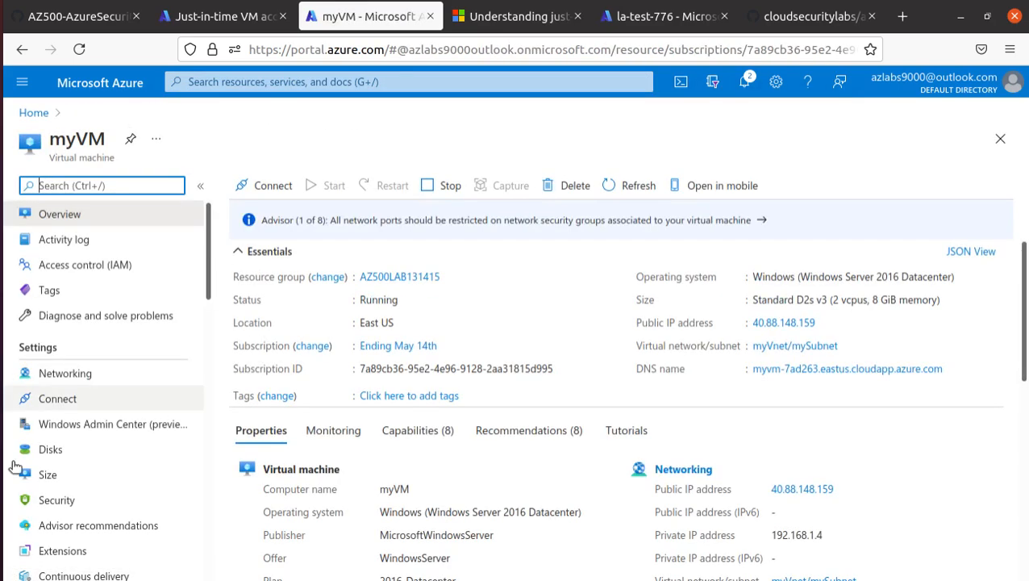
{"action": "left_click", "coordinate": [68, 374]}
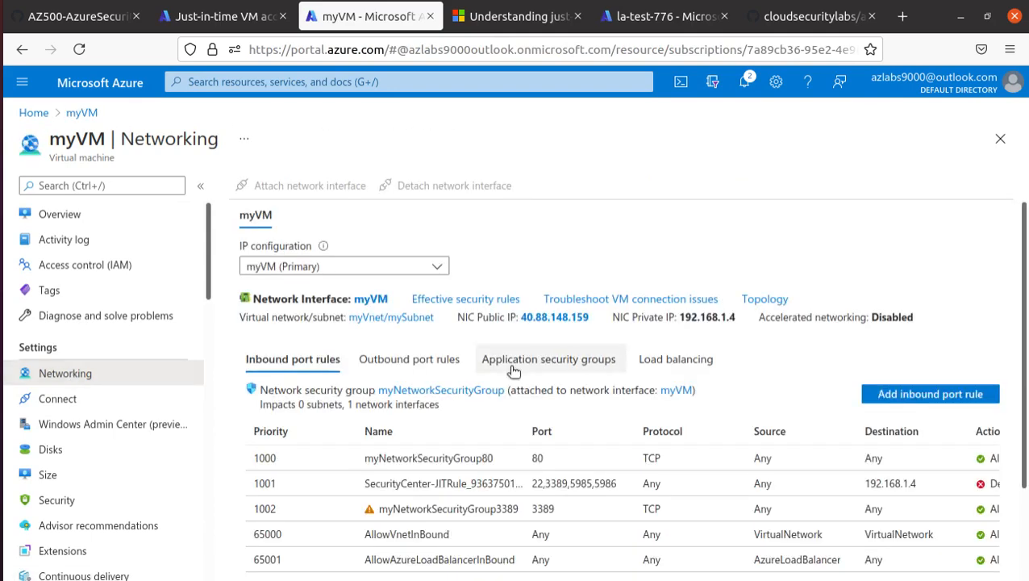
{"action": "scroll", "coordinate": [513, 371], "scroll_direction": "down", "scroll_amount": 2}
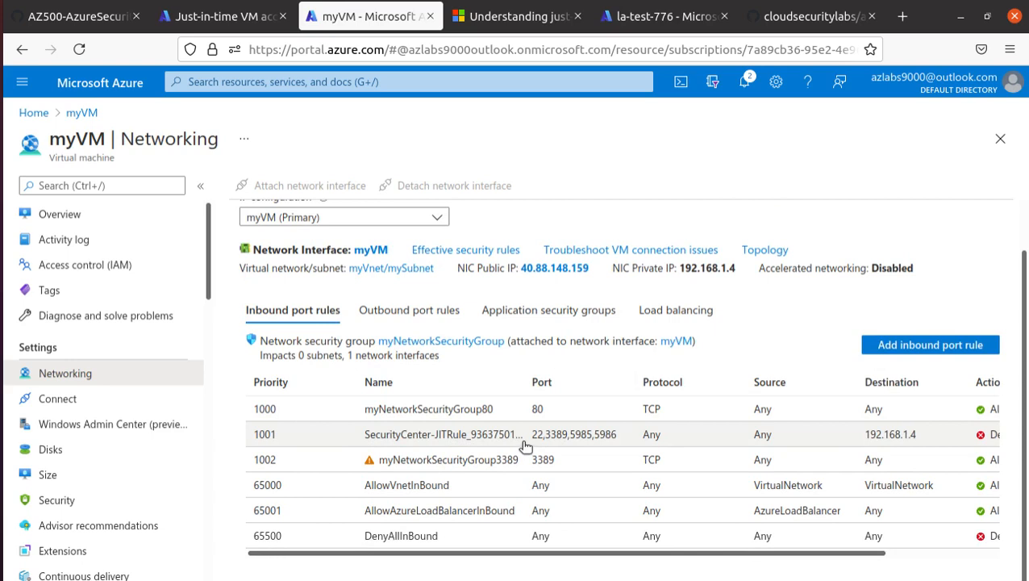
{"action": "left_click_drag", "start_coordinate": [265, 459], "coordinate": [788, 476]}
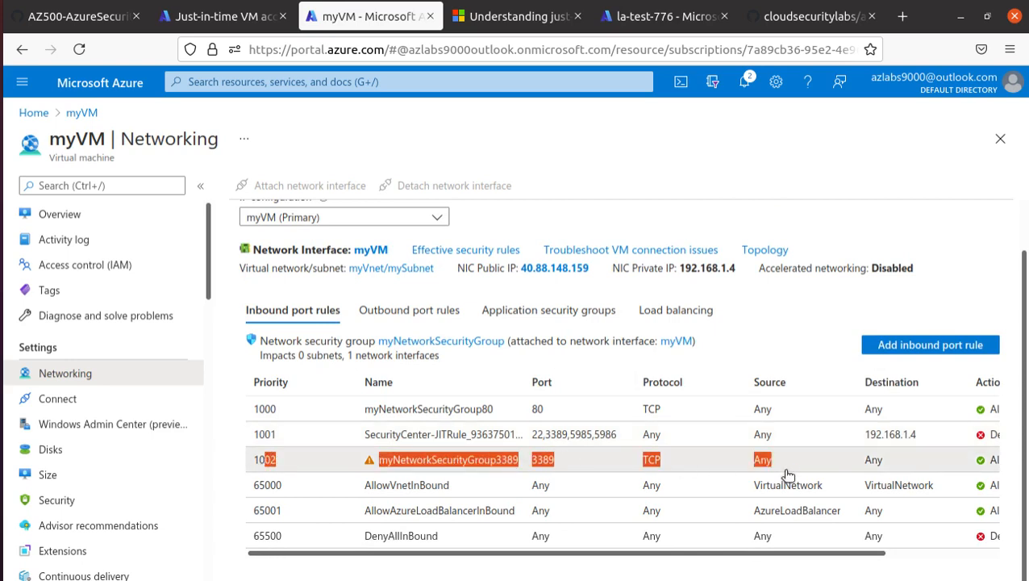
{"action": "left_click", "coordinate": [983, 468]}
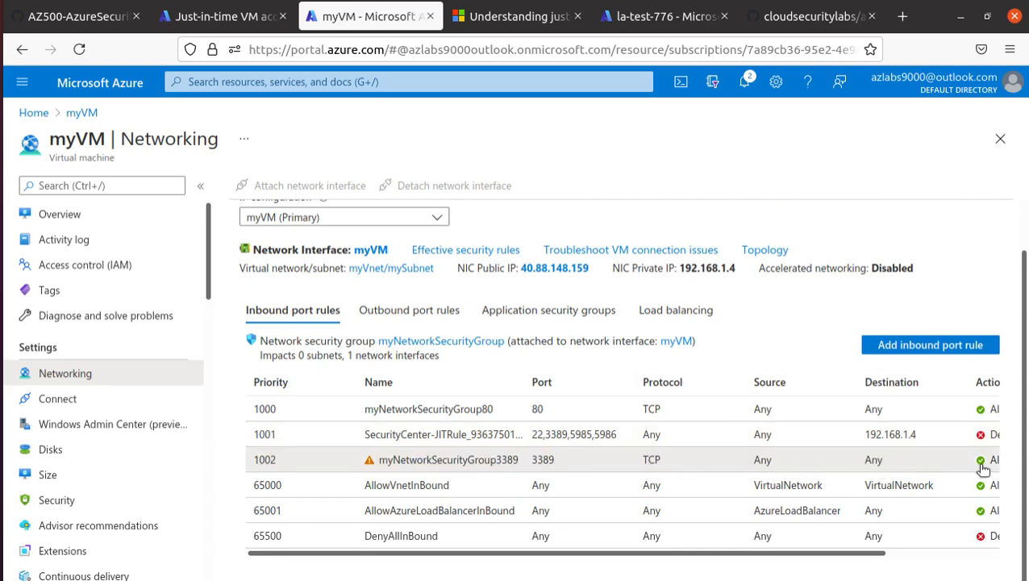
Check the JIT deny rule for ports 22, 3389, 5985, 5986 and its destination 192.168.1.4.
{"action": "left_click", "coordinate": [270, 441]}
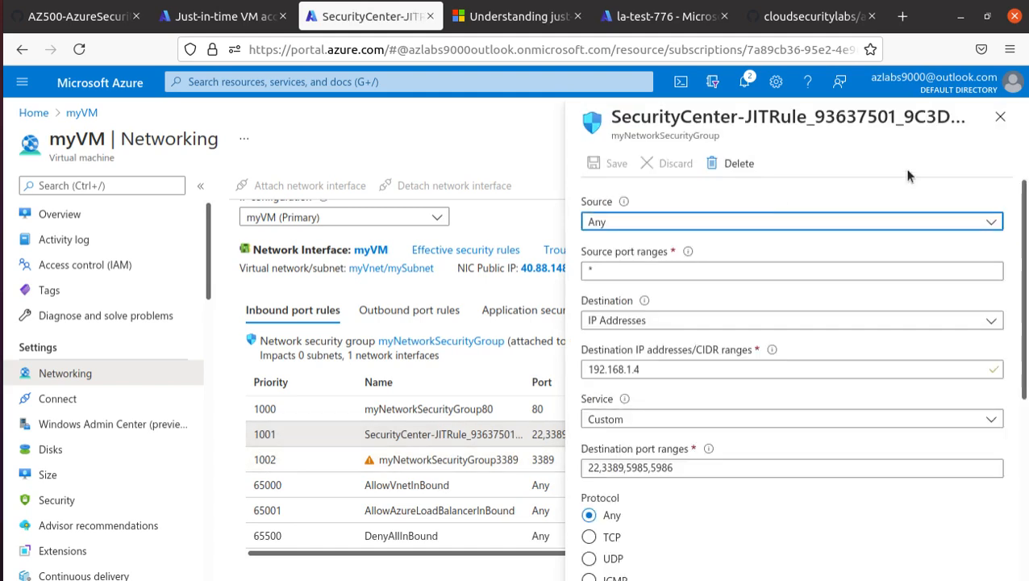
{"action": "left_click", "coordinate": [999, 117]}
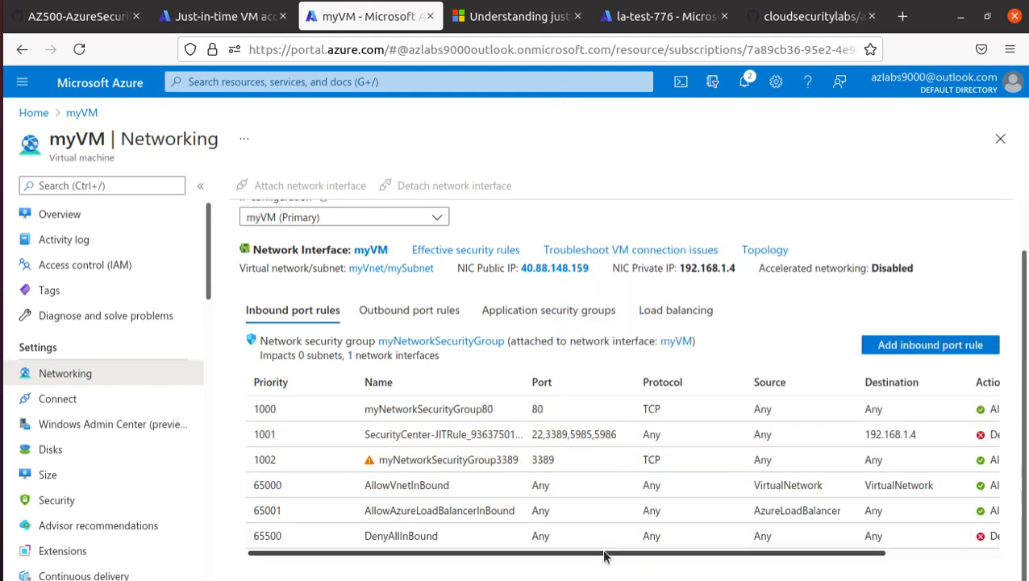
{"action": "left_click_drag", "start_coordinate": [607, 556], "coordinate": [753, 558]}
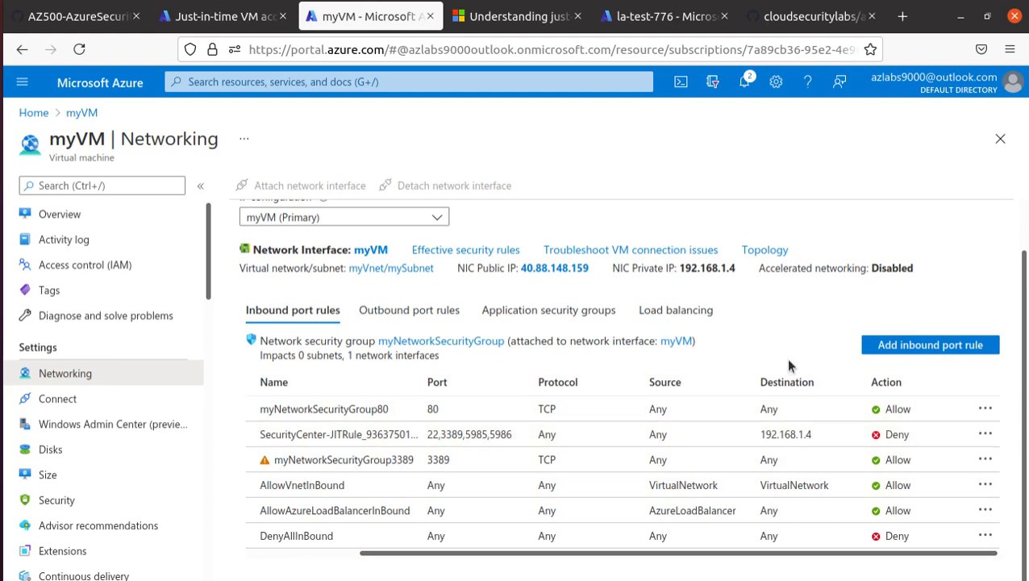
{"action": "left_click_drag", "start_coordinate": [813, 435], "coordinate": [752, 439]}
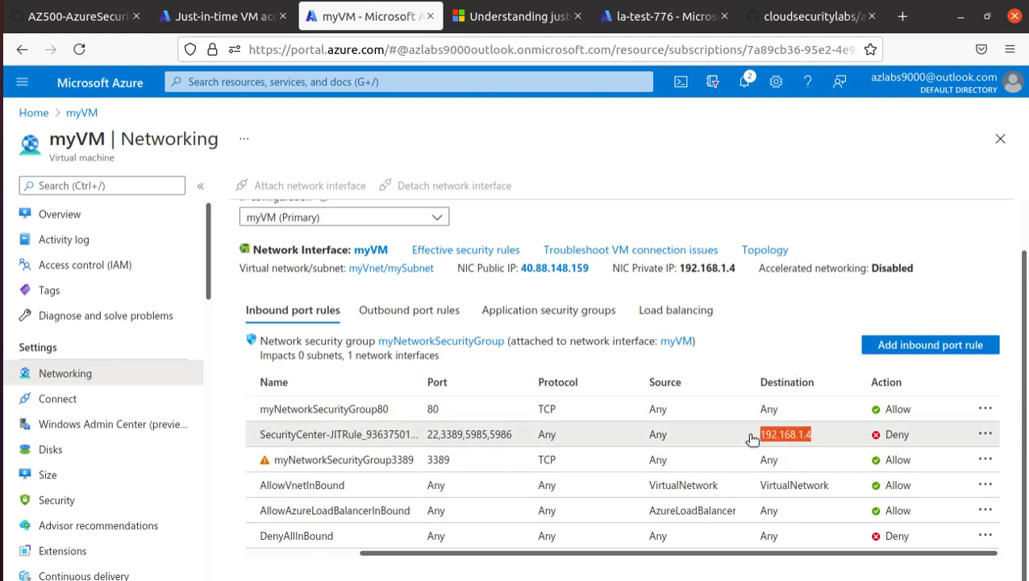
{"action": "double_click", "coordinate": [752, 439]}
{"action": "left_click_drag", "start_coordinate": [756, 438], "coordinate": [823, 436]}
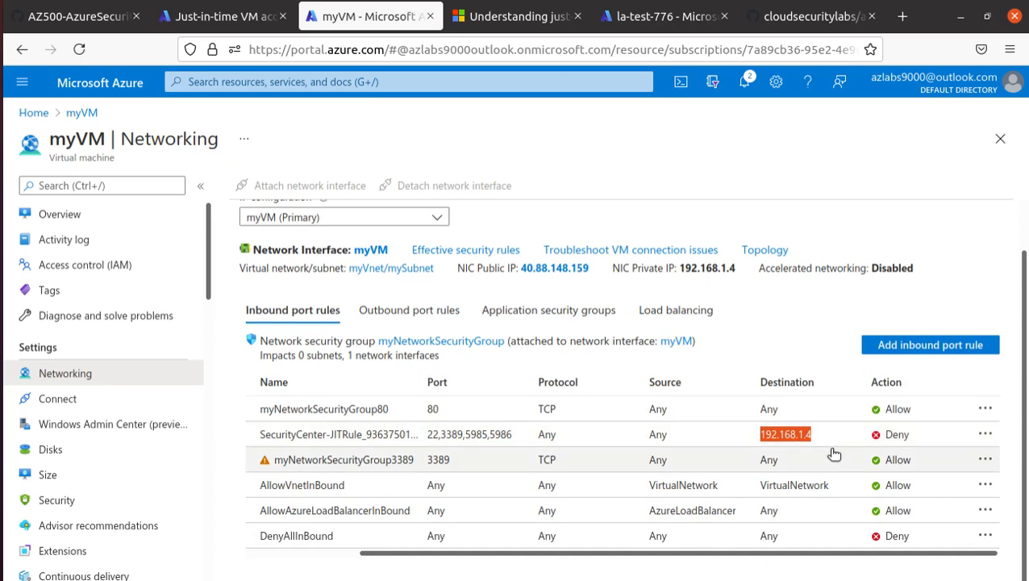
Close the lost-connection Remmina session to 40.88.148.159 and go back to myVM's networking page.
{"action": "left_click", "coordinate": [239, 25]}
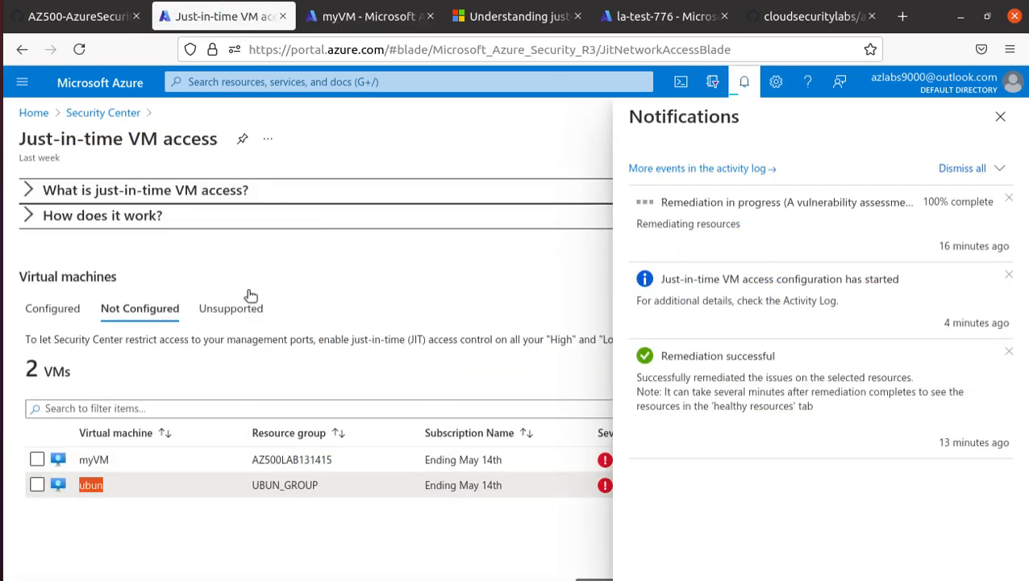
{"action": "left_click", "coordinate": [4, 349]}
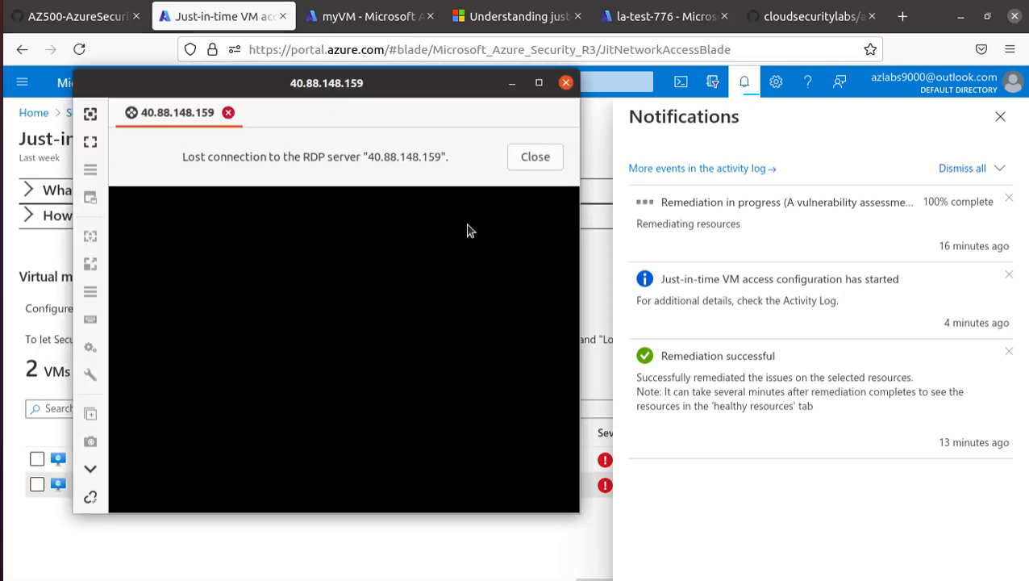
{"action": "left_click", "coordinate": [536, 158]}
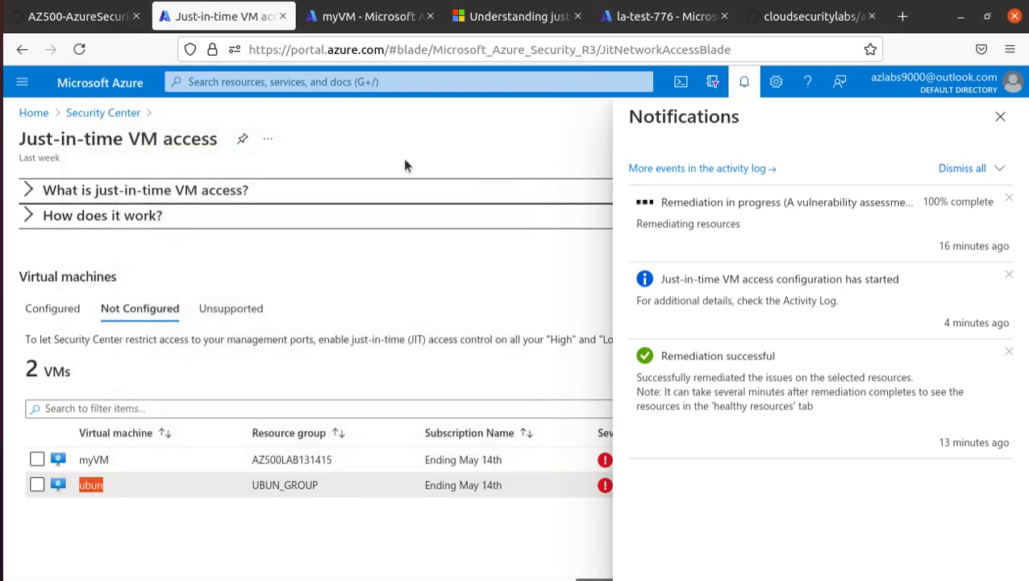
{"action": "left_click", "coordinate": [375, 16]}
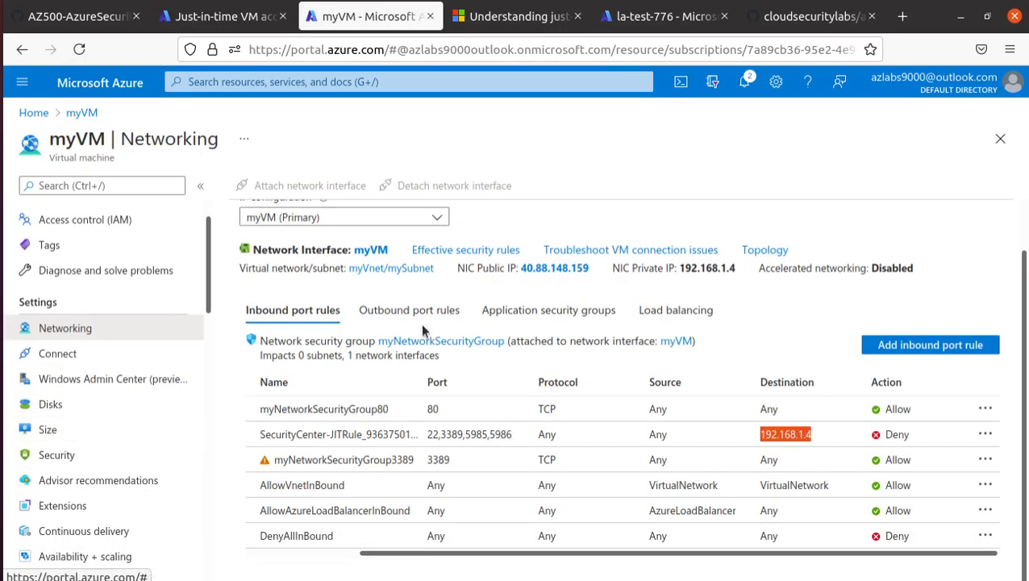
{"action": "left_click", "coordinate": [271, 77]}
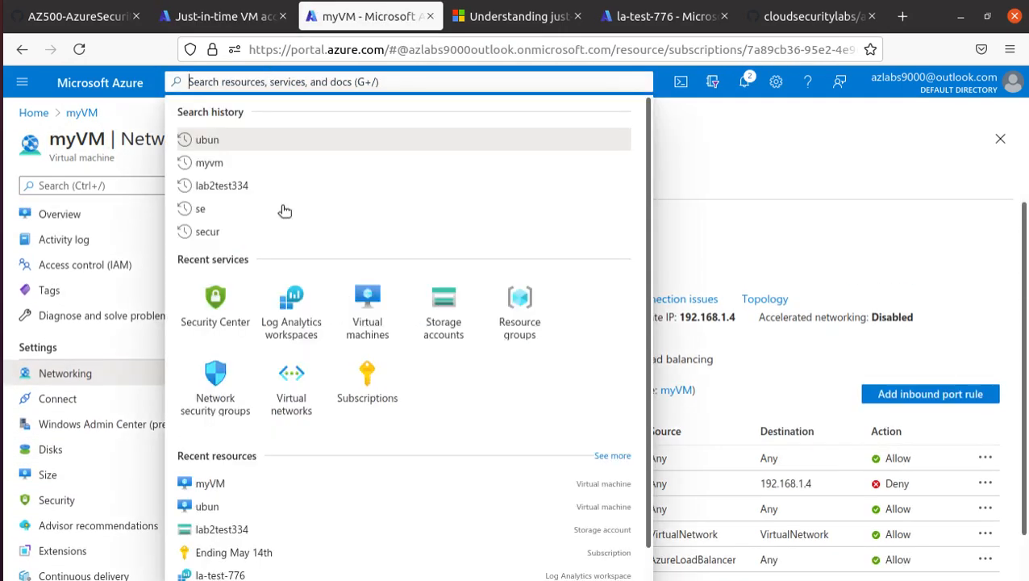
Reach Just-in-time VM access through Security Center's Azure Defender page, listing myVM and ubun.
{"action": "left_click", "coordinate": [217, 315]}
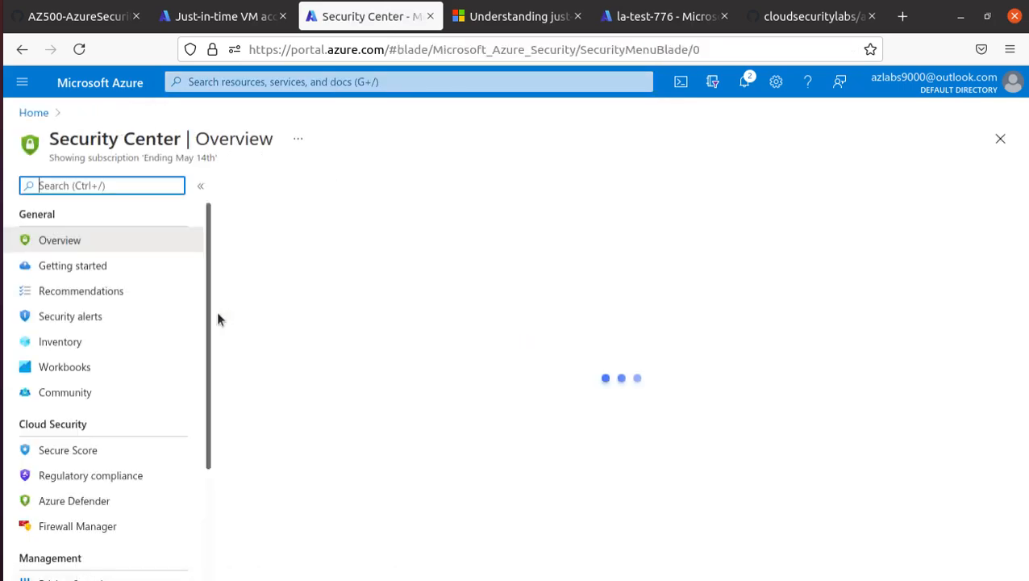
{"action": "scroll", "coordinate": [149, 463], "scroll_direction": "down", "scroll_amount": 3}
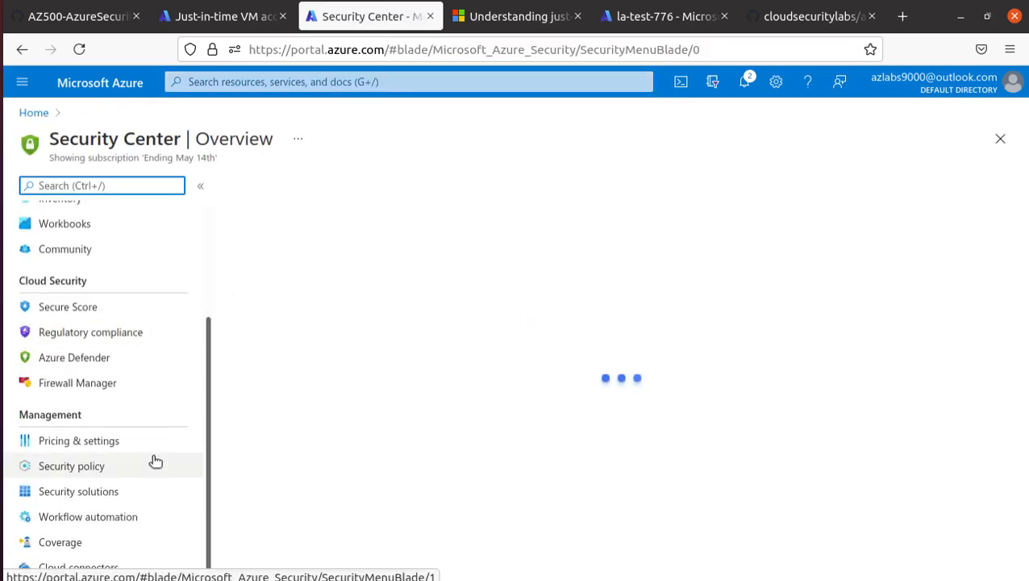
{"action": "scroll", "coordinate": [141, 484], "scroll_direction": "up", "scroll_amount": 3}
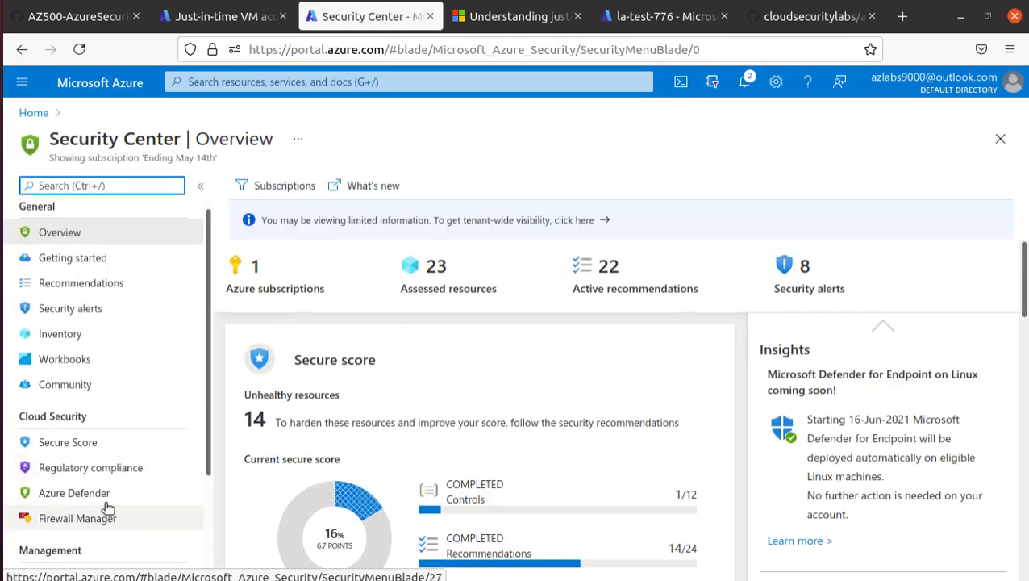
{"action": "left_click", "coordinate": [121, 494]}
{"action": "scroll", "coordinate": [476, 457], "scroll_direction": "down", "scroll_amount": 2}
{"action": "scroll", "coordinate": [476, 457], "scroll_direction": "down", "scroll_amount": 1}
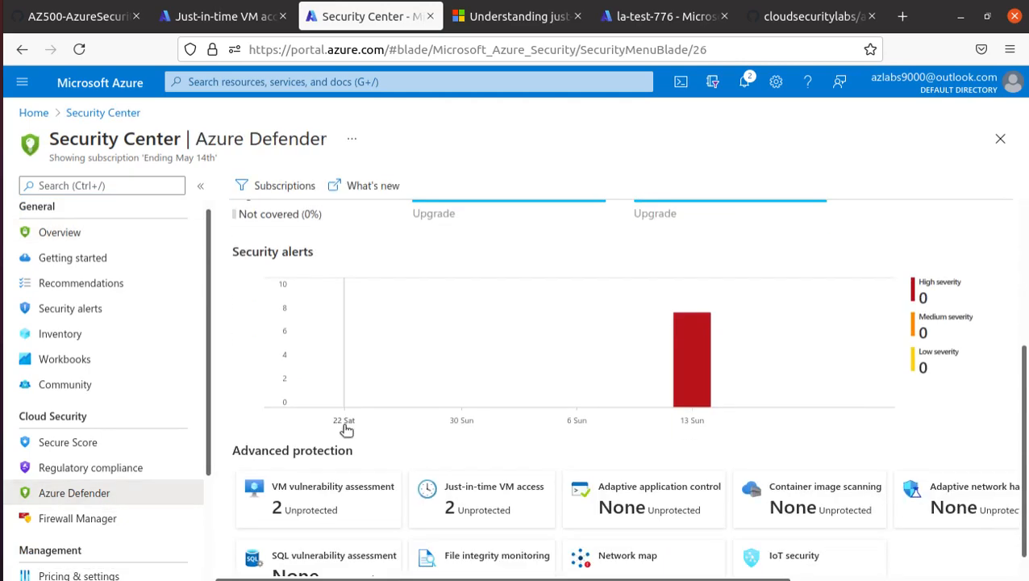
{"action": "left_click", "coordinate": [486, 468]}
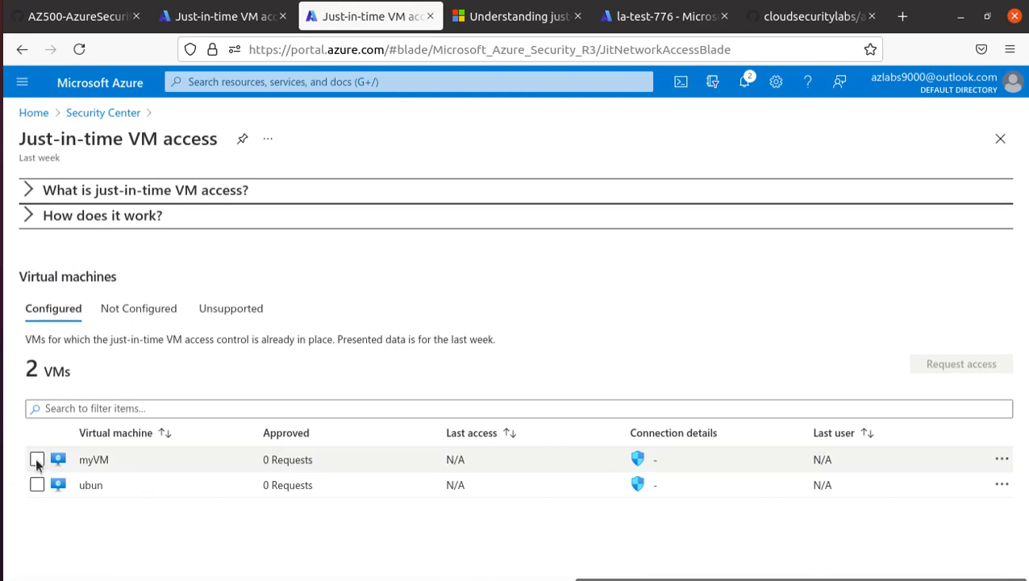
Request JIT access for myVM on port 3389 from My IP, justified 'need to perform management tasks'.
{"action": "left_click", "coordinate": [37, 459]}
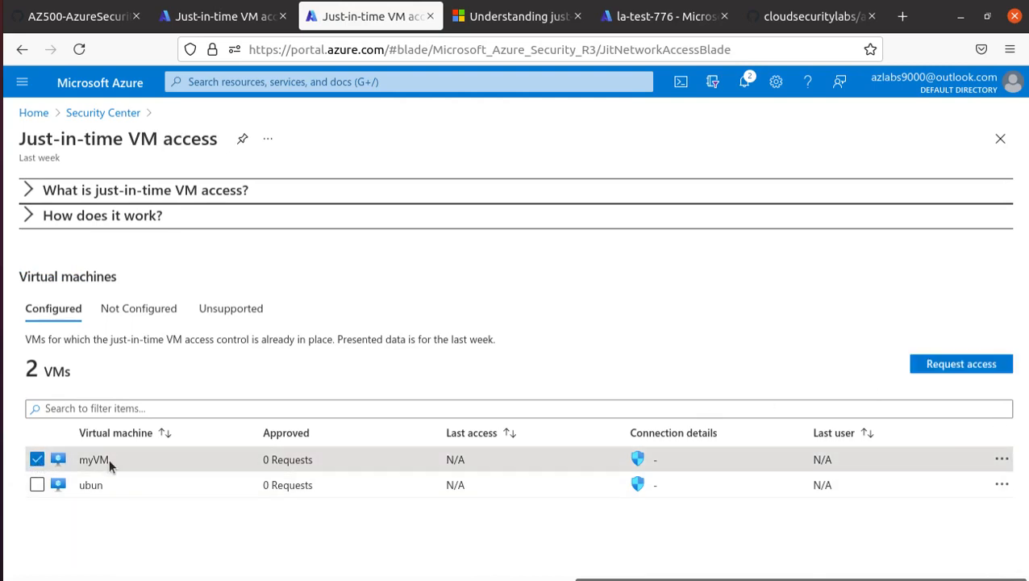
{"action": "left_click", "coordinate": [952, 366]}
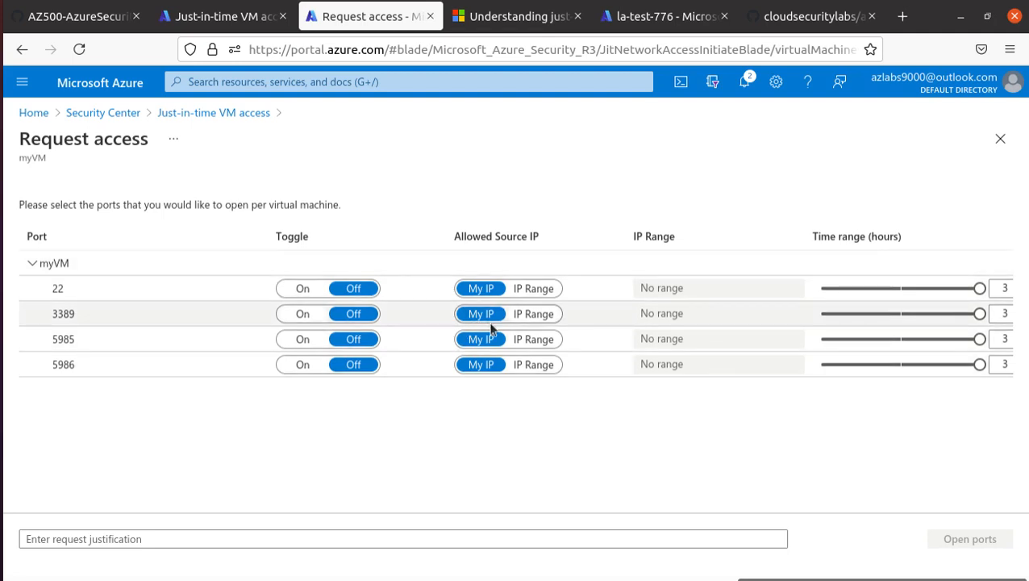
{"action": "left_click_drag", "start_coordinate": [456, 235], "coordinate": [546, 243]}
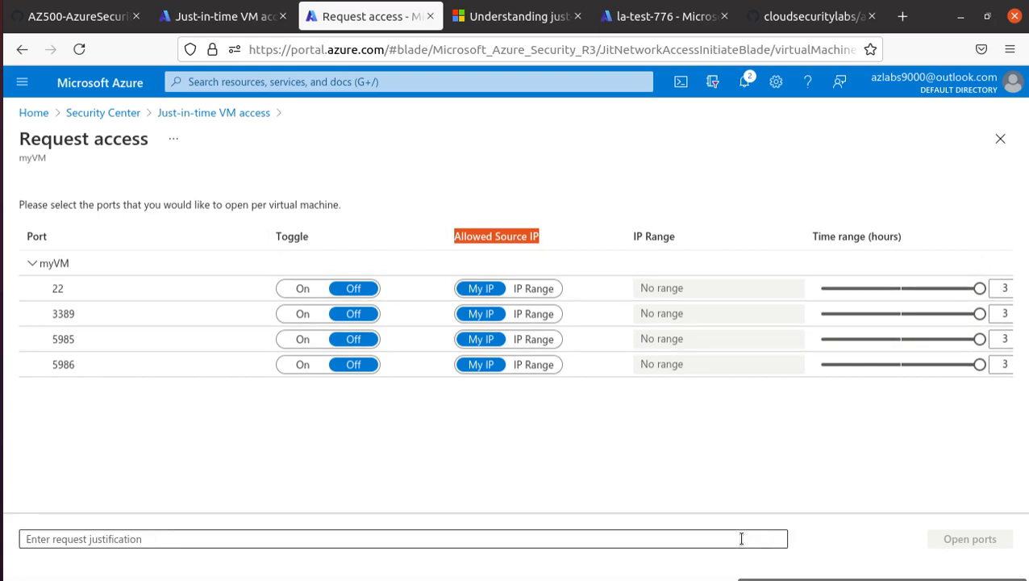
{"action": "left_click", "coordinate": [779, 538]}
{"action": "double_click", "coordinate": [1000, 313]}
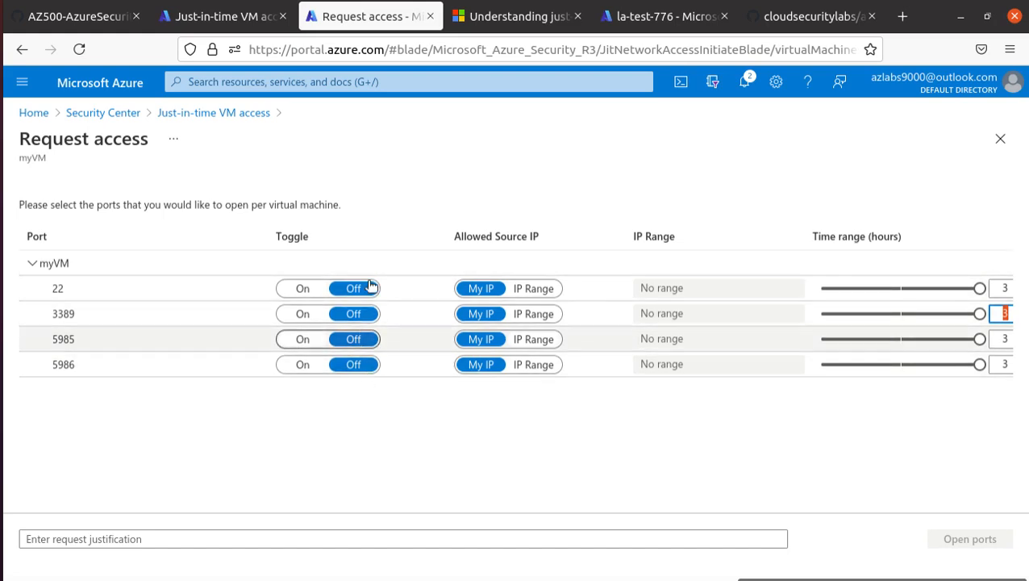
{"action": "left_click", "coordinate": [302, 315]}
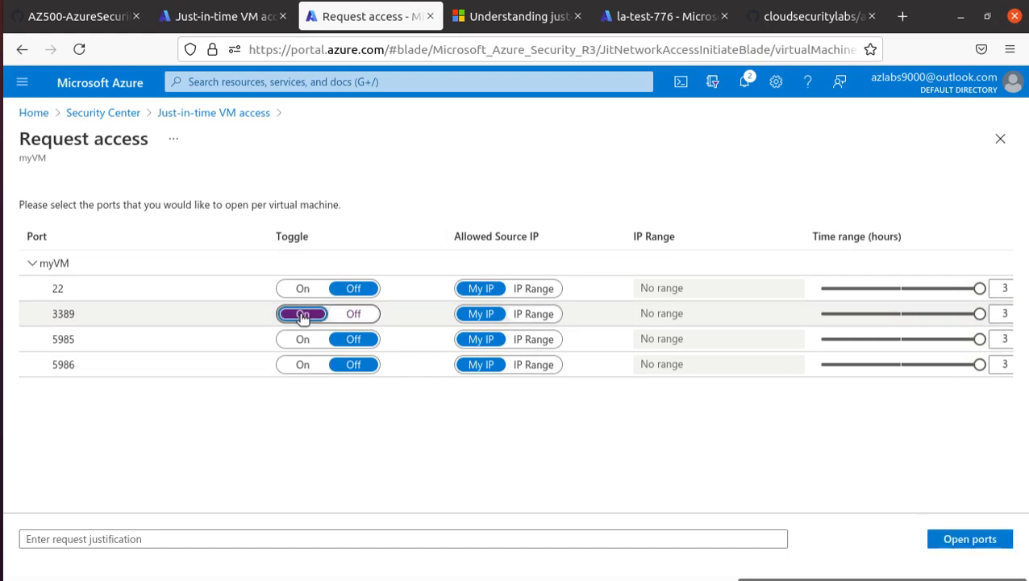
{"action": "left_click_drag", "start_coordinate": [55, 314], "coordinate": [60, 316]}
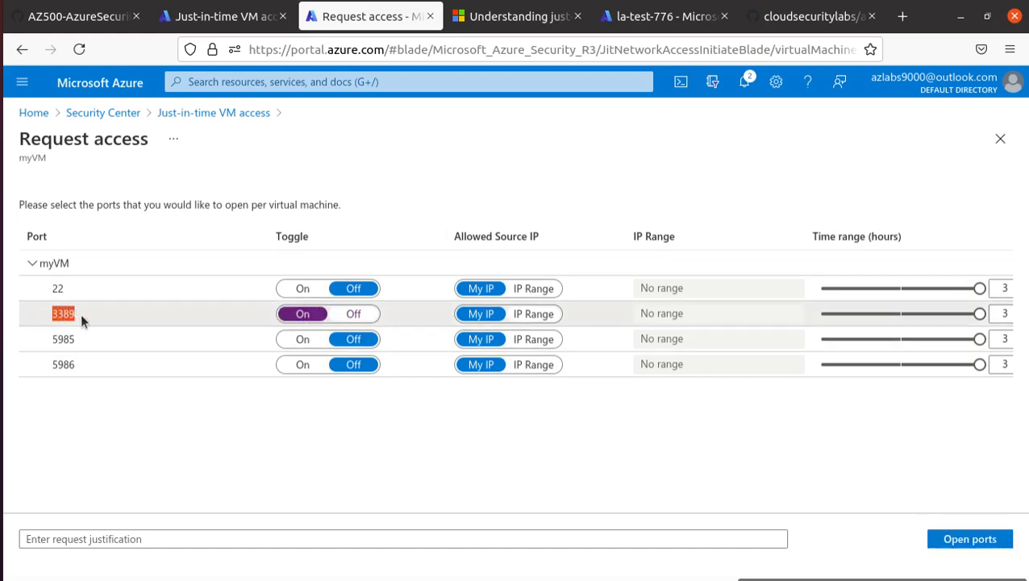
{"action": "left_click", "coordinate": [476, 314]}
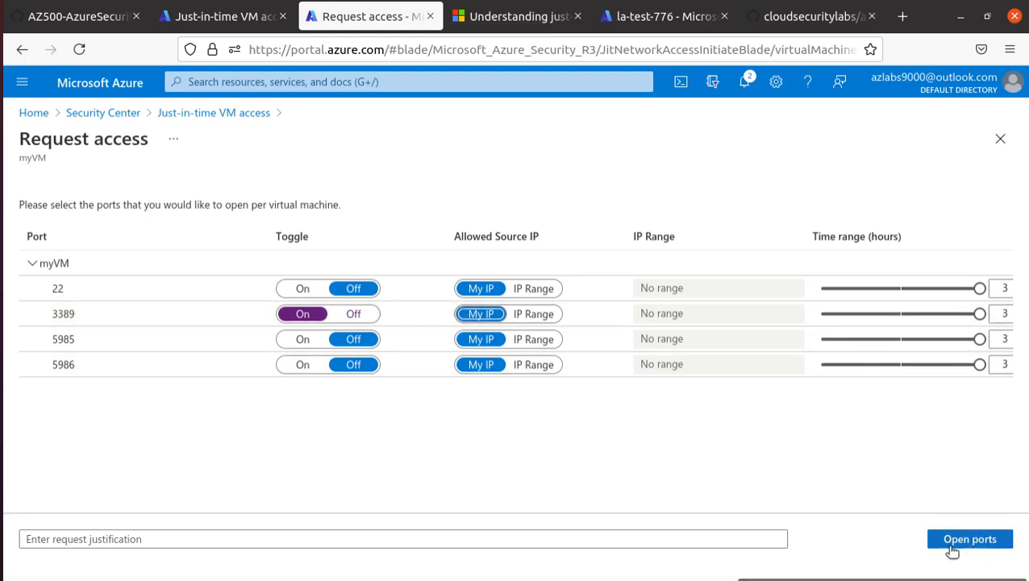
{"action": "left_click", "coordinate": [373, 538]}
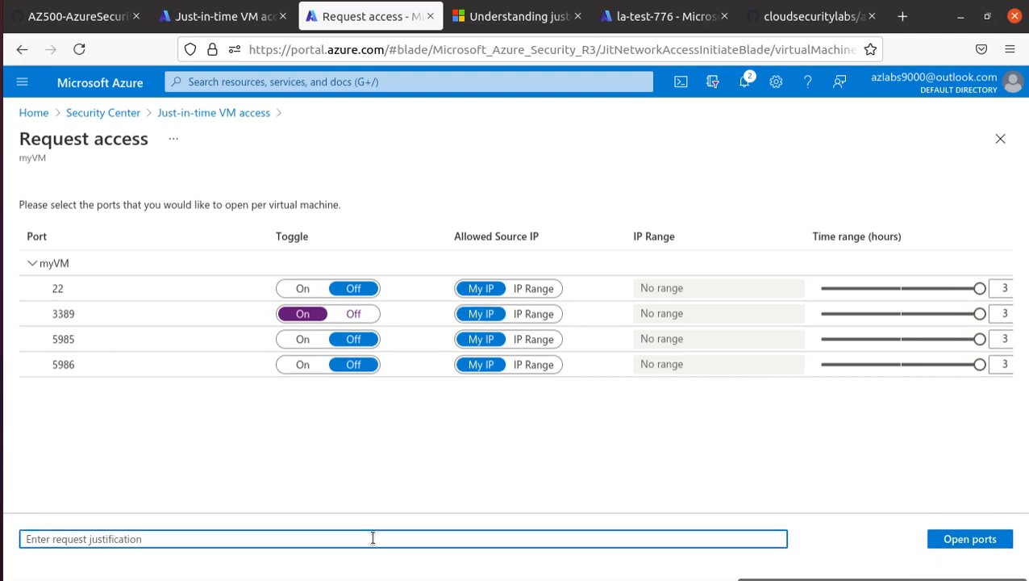
{"action": "type", "text": "n"}
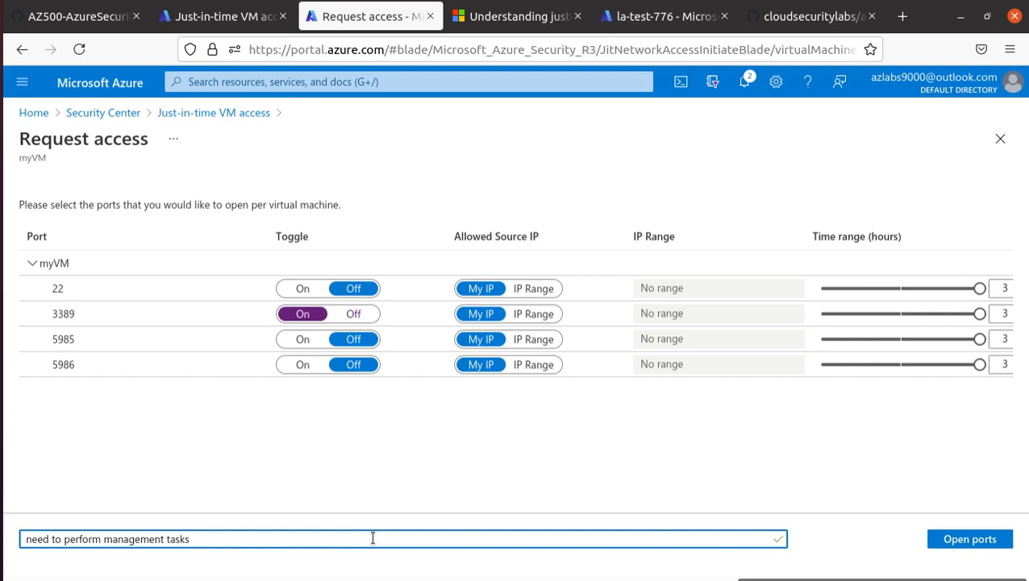
{"action": "left_click", "coordinate": [967, 545]}
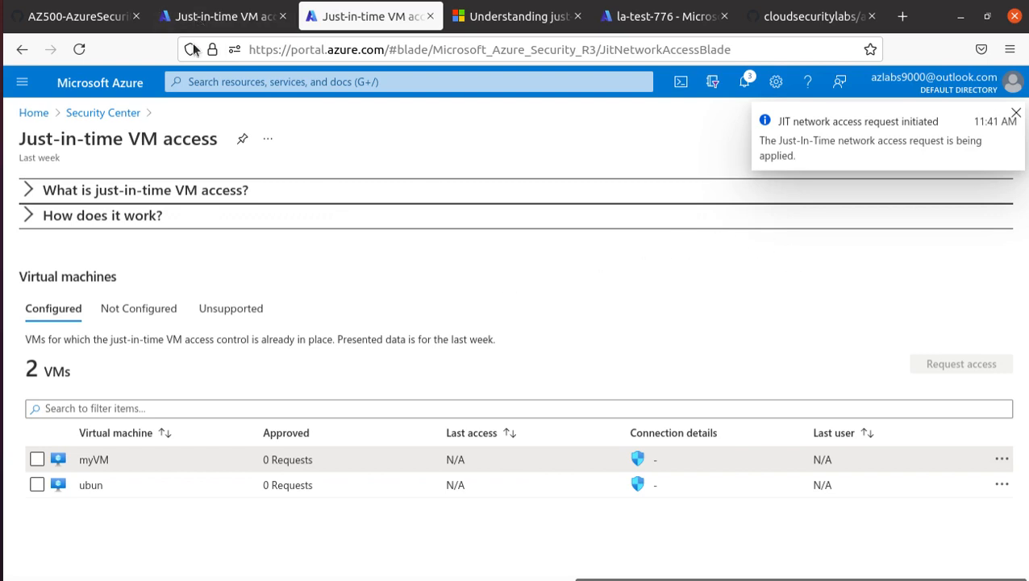
Connect Remmina to 40.88.148.159 so the remote host prompts for credentials.
{"action": "left_click", "coordinate": [2, 349]}
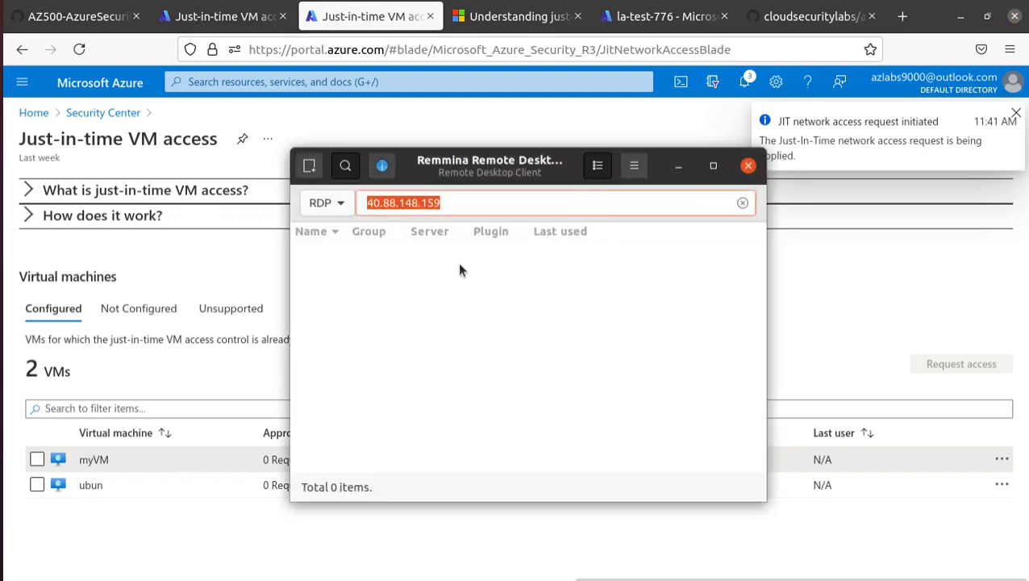
{"action": "left_click", "coordinate": [452, 204]}
{"action": "key", "text": "Return"}
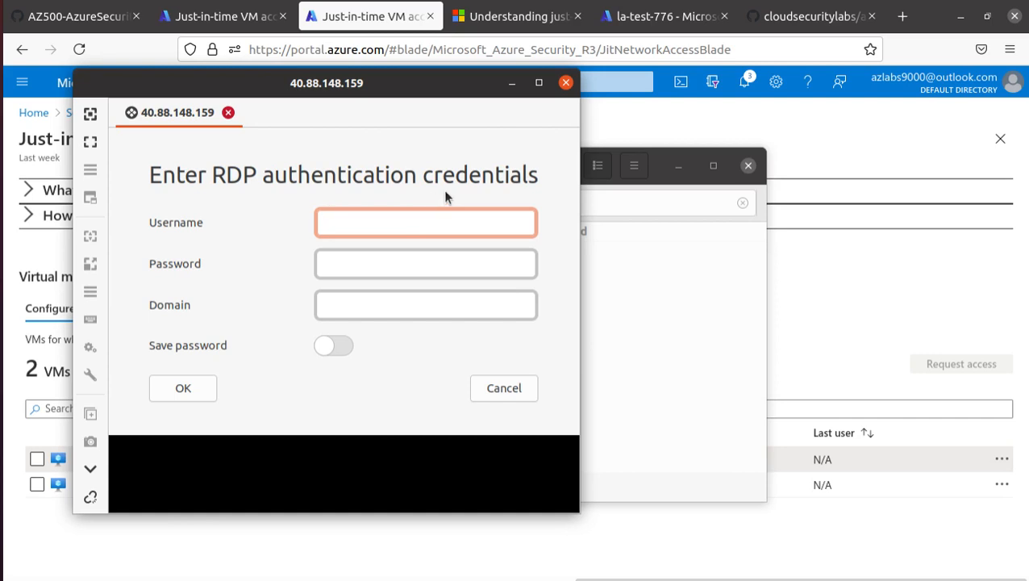
Open myVM's overview from recent searches, showing Windows Server 2016 Datacenter at 40.88.148.159.
{"action": "left_click", "coordinate": [889, 141]}
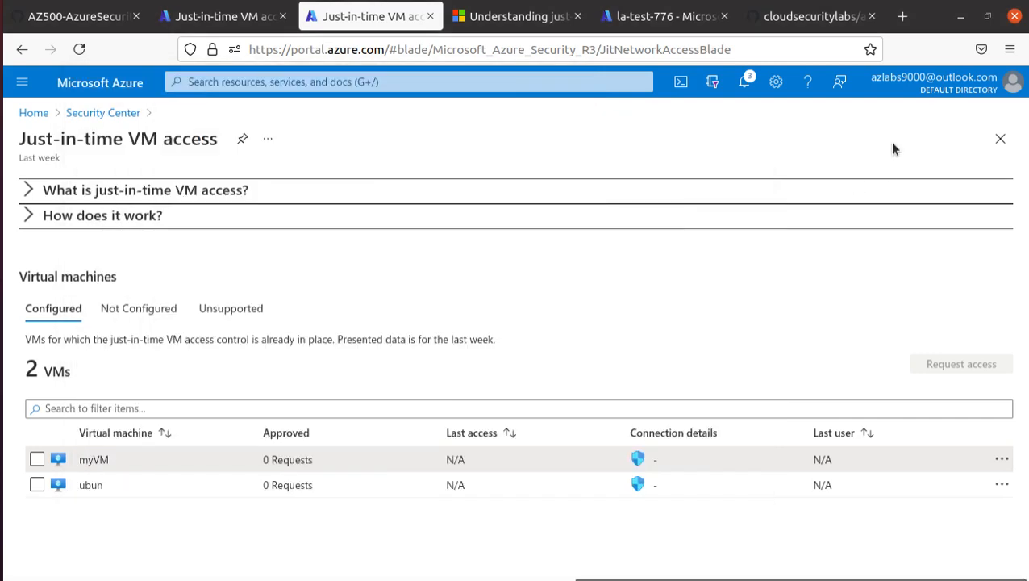
{"action": "left_click", "coordinate": [258, 18]}
{"action": "left_click", "coordinate": [357, 24]}
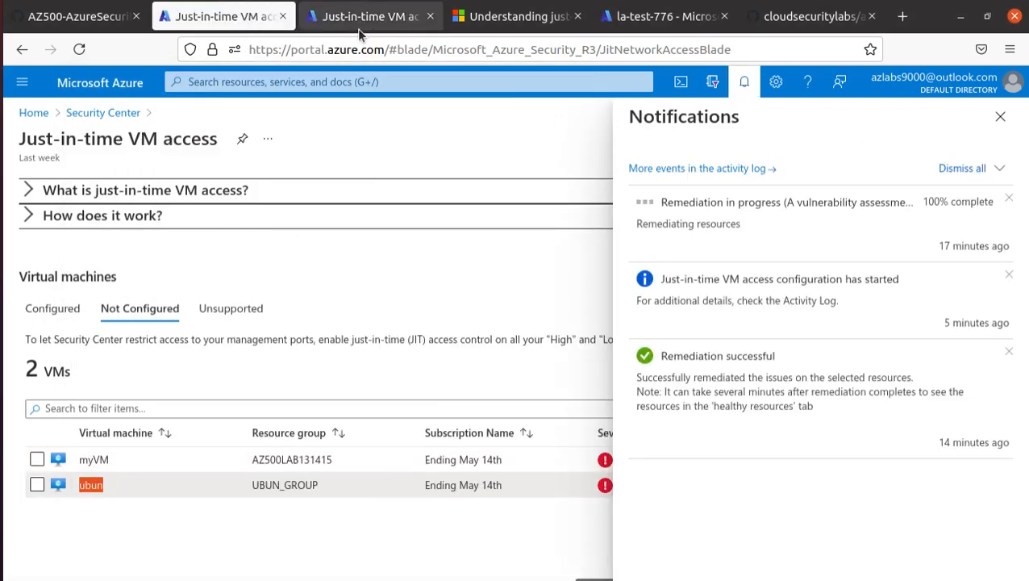
{"action": "left_click", "coordinate": [244, 82]}
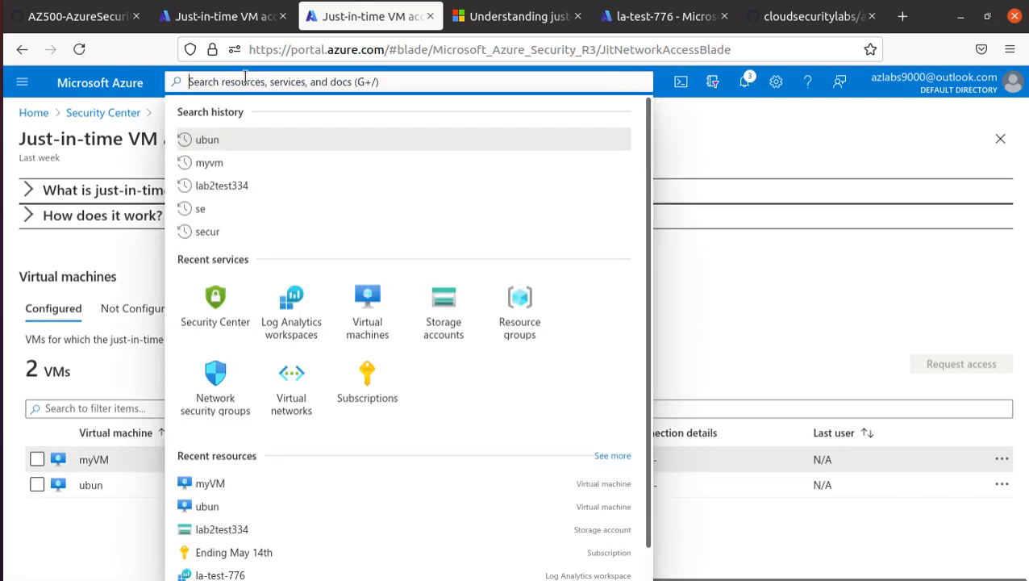
{"action": "left_click", "coordinate": [227, 162]}
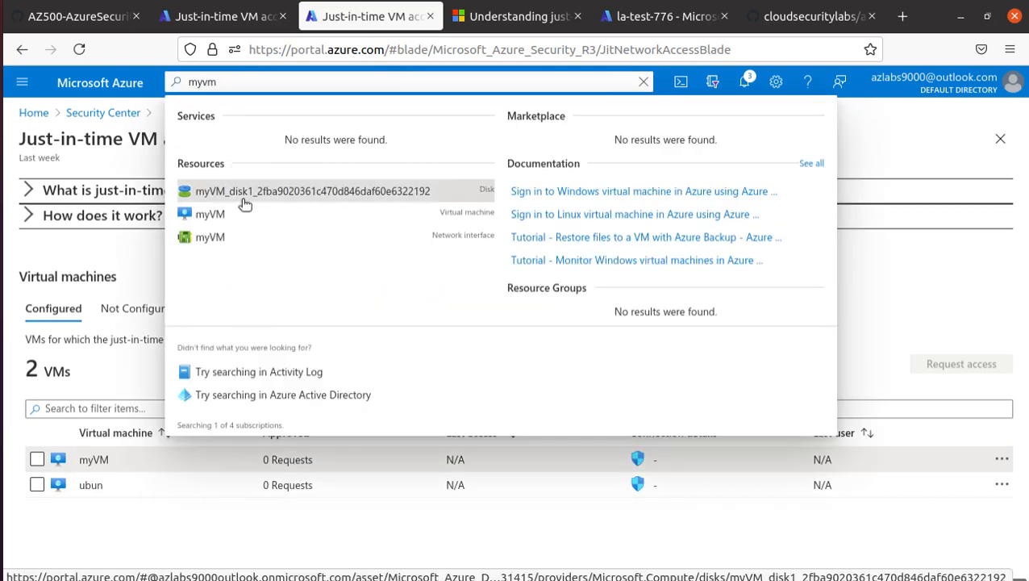
{"action": "left_click", "coordinate": [214, 215]}
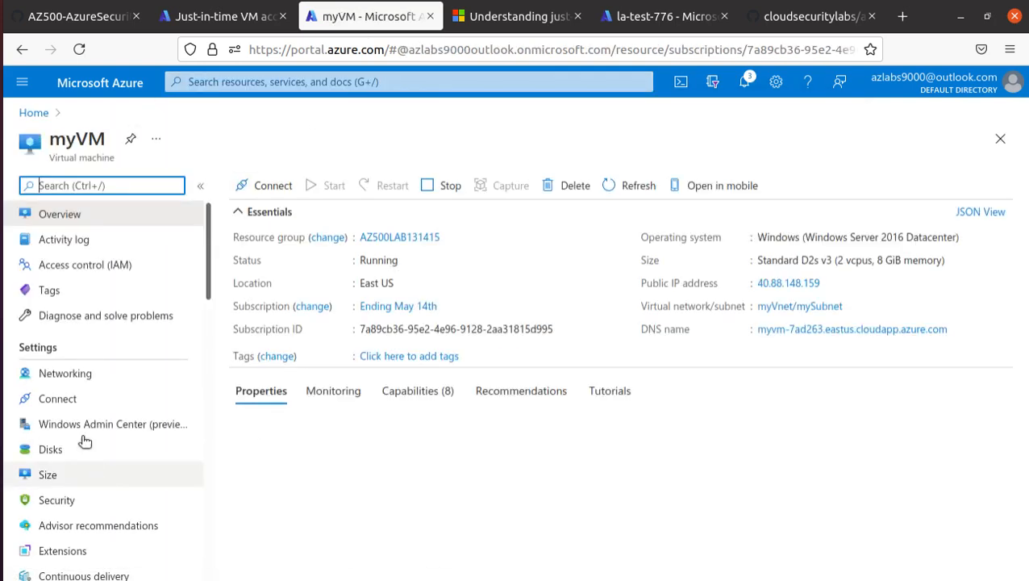
Inspect myVM's new JIT rule allowing port 3389 to 192.168.1.4, then return to Just-in-time VM access.
{"action": "left_click", "coordinate": [73, 375]}
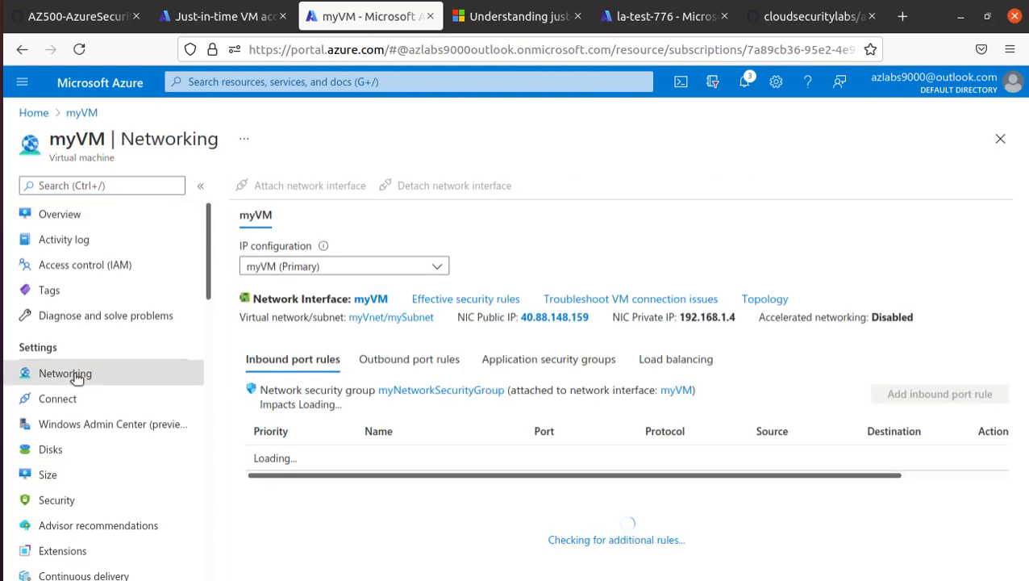
{"action": "scroll", "coordinate": [434, 359], "scroll_direction": "down", "scroll_amount": 1}
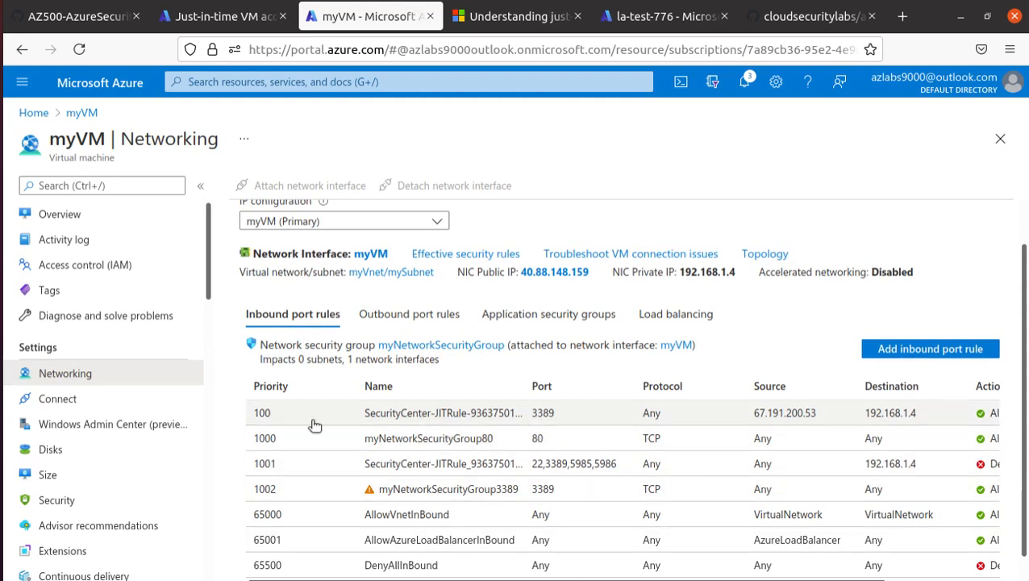
{"action": "left_click_drag", "start_coordinate": [677, 579], "coordinate": [790, 580]}
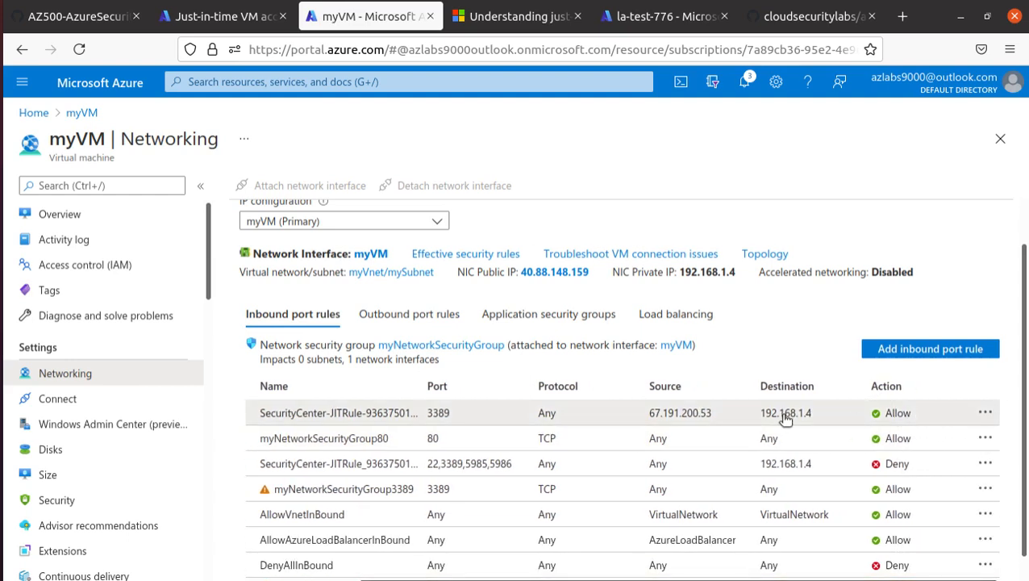
{"action": "left_click", "coordinate": [757, 416]}
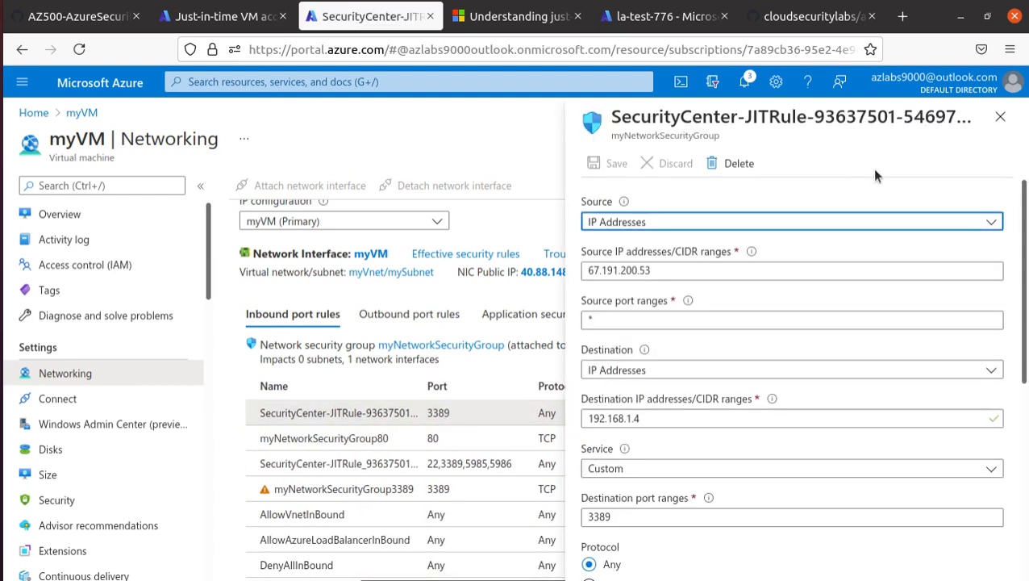
{"action": "left_click", "coordinate": [1000, 116]}
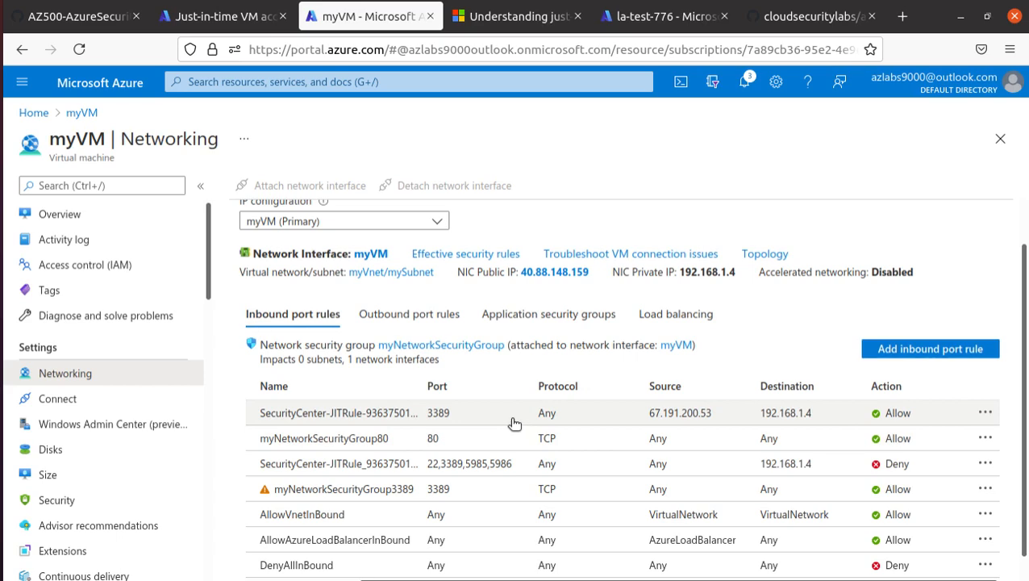
{"action": "left_click", "coordinate": [198, 20]}
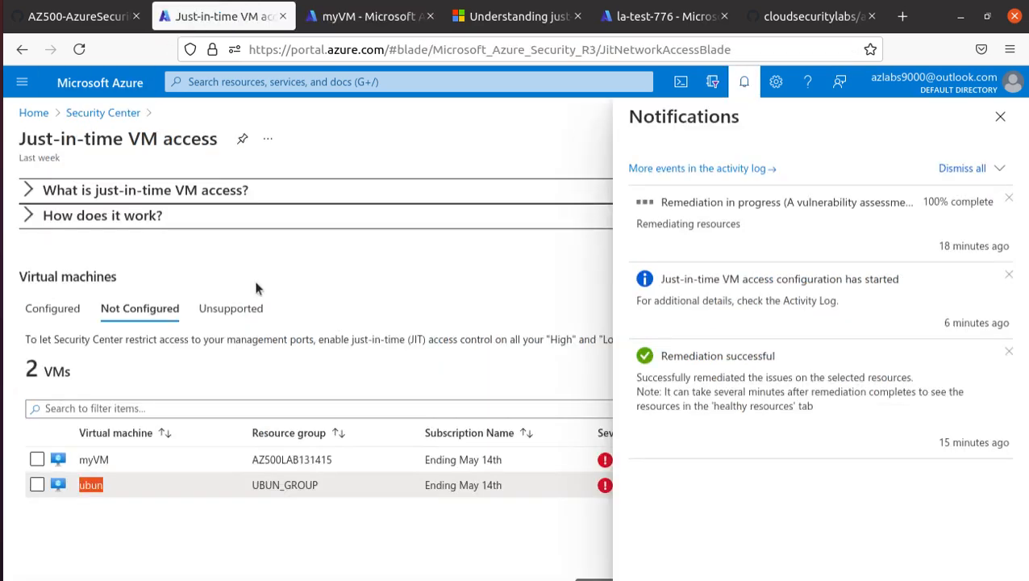
Close Notifications, compare the Configured and Not Configured VM lists, then reopen Just-in-time VM access.
{"action": "left_click", "coordinate": [1000, 116]}
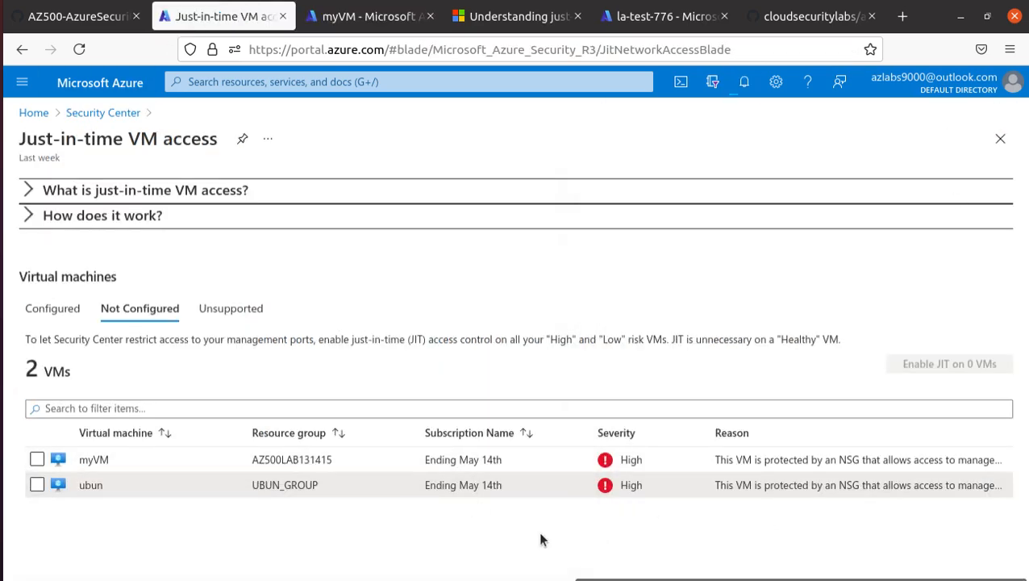
{"action": "left_click", "coordinate": [57, 313]}
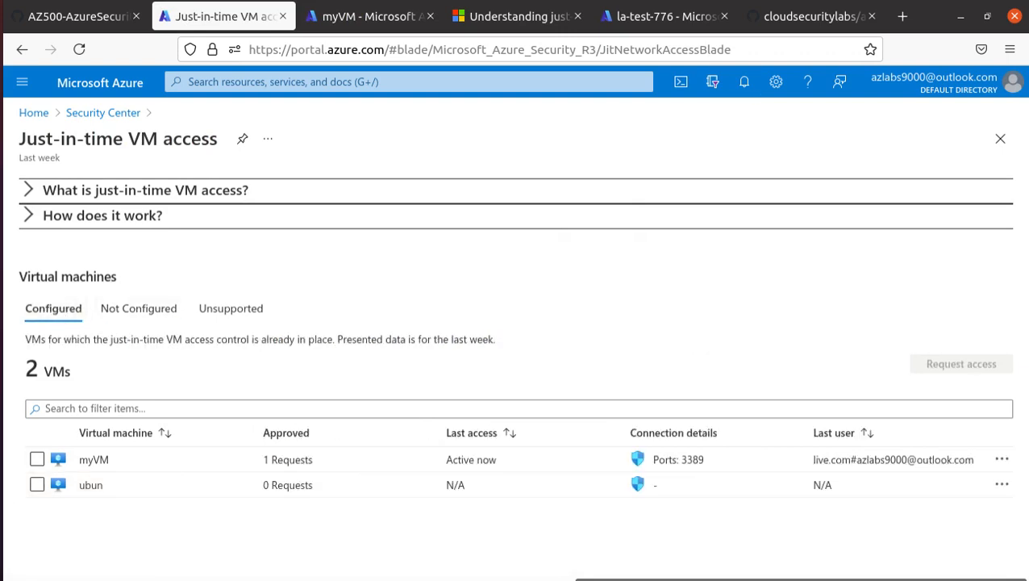
{"action": "left_click", "coordinate": [152, 313]}
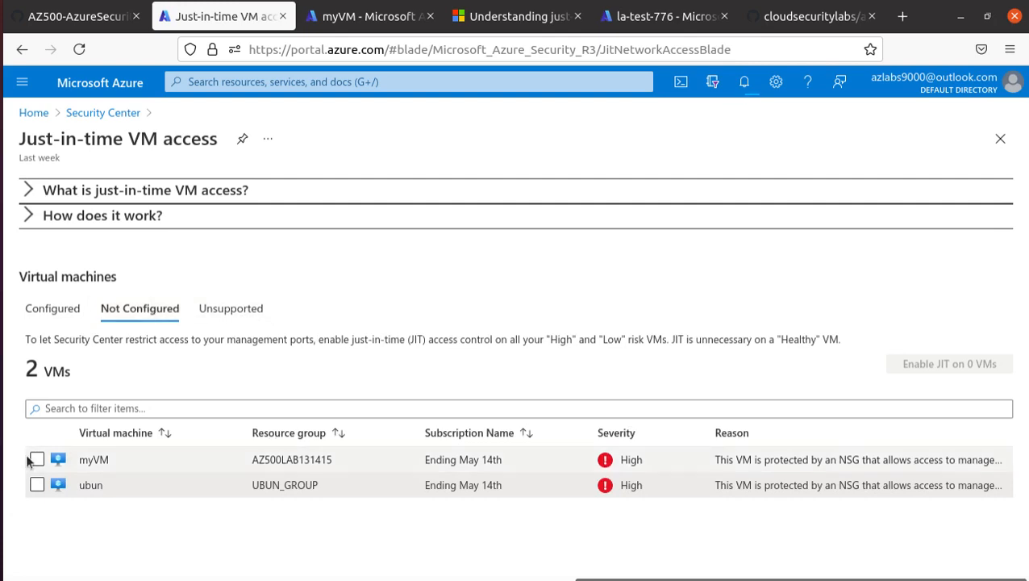
{"action": "left_click", "coordinate": [111, 116]}
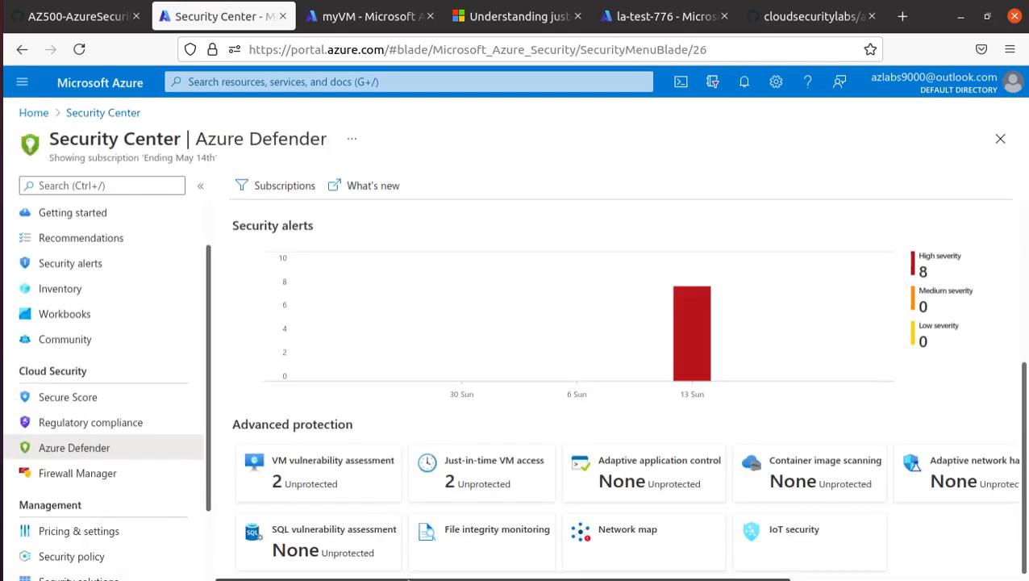
{"action": "left_click", "coordinate": [477, 468]}
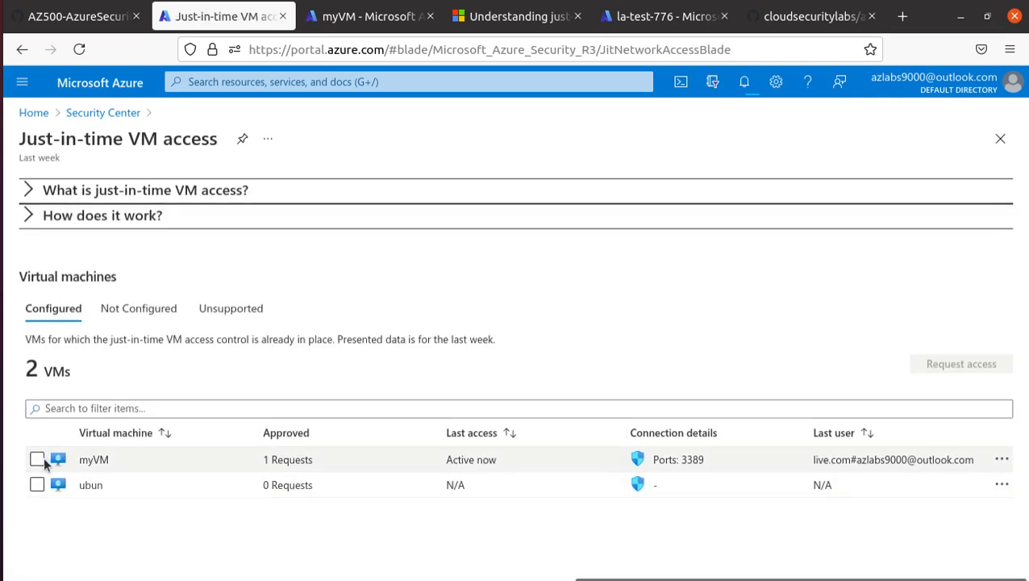
Select myVM in the Configured list, recheck the other tabs, and show myVM's action options.
{"action": "left_click", "coordinate": [37, 459]}
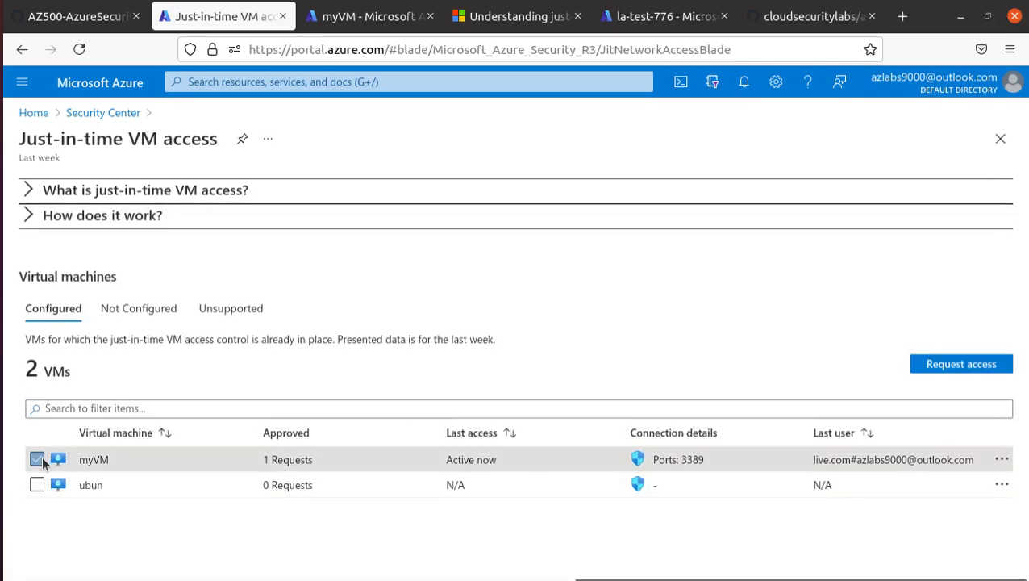
{"action": "left_click", "coordinate": [137, 310]}
{"action": "left_click", "coordinate": [242, 309]}
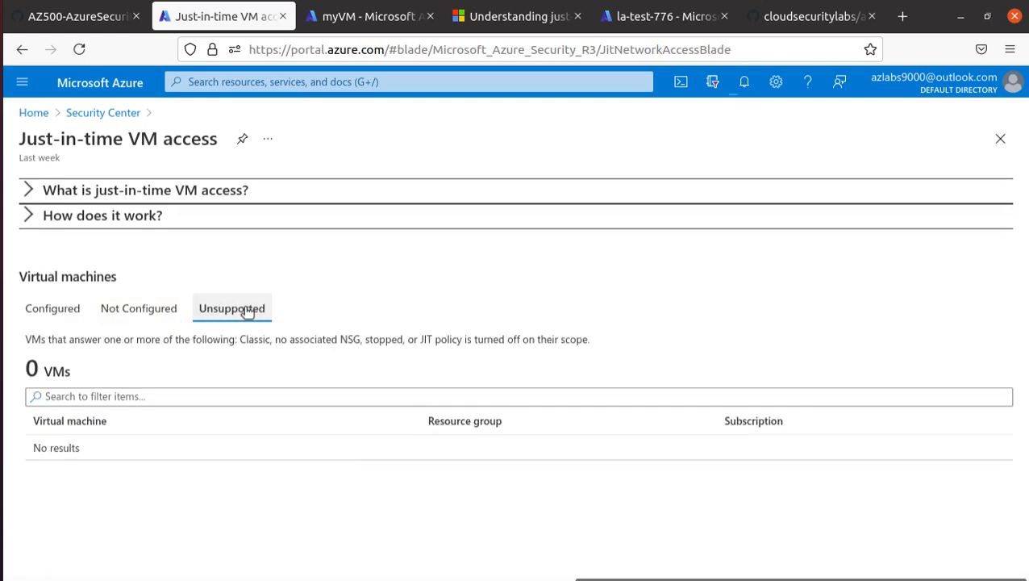
{"action": "left_click", "coordinate": [140, 309]}
{"action": "left_click", "coordinate": [64, 309]}
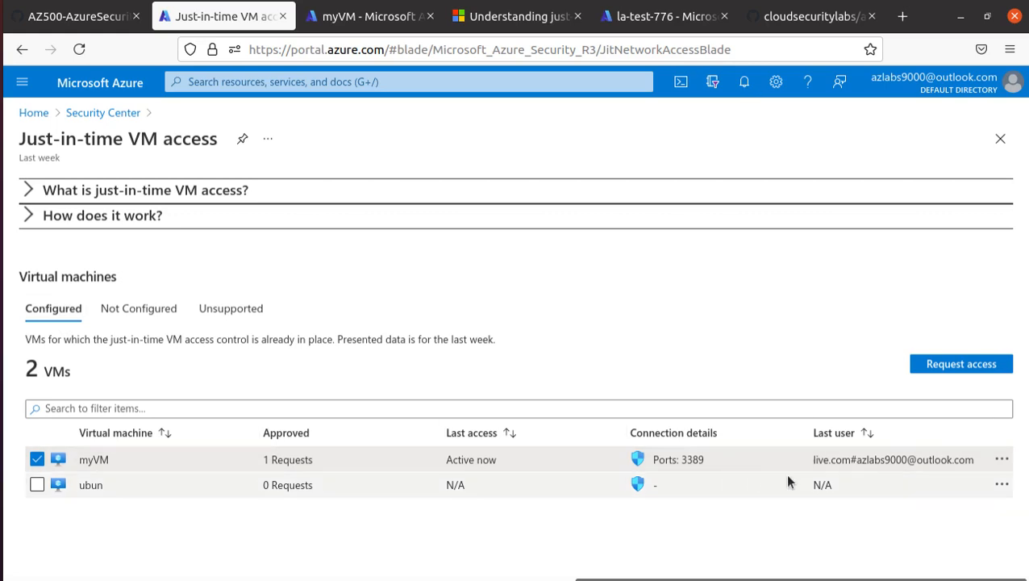
{"action": "left_click", "coordinate": [1002, 459]}
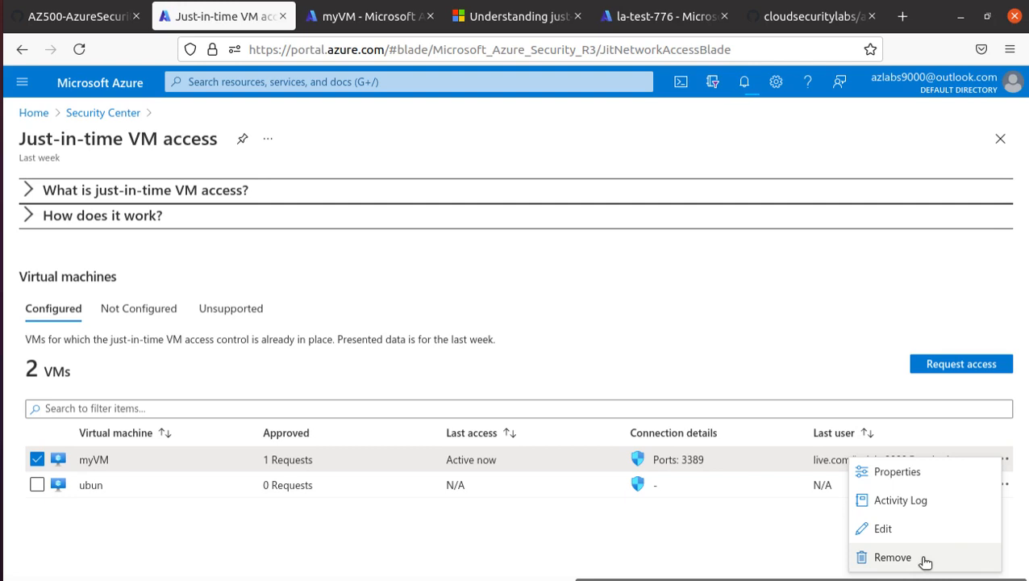
Highlight myVM's 'Active now' request status and reopen its action options.
{"action": "left_click", "coordinate": [682, 476]}
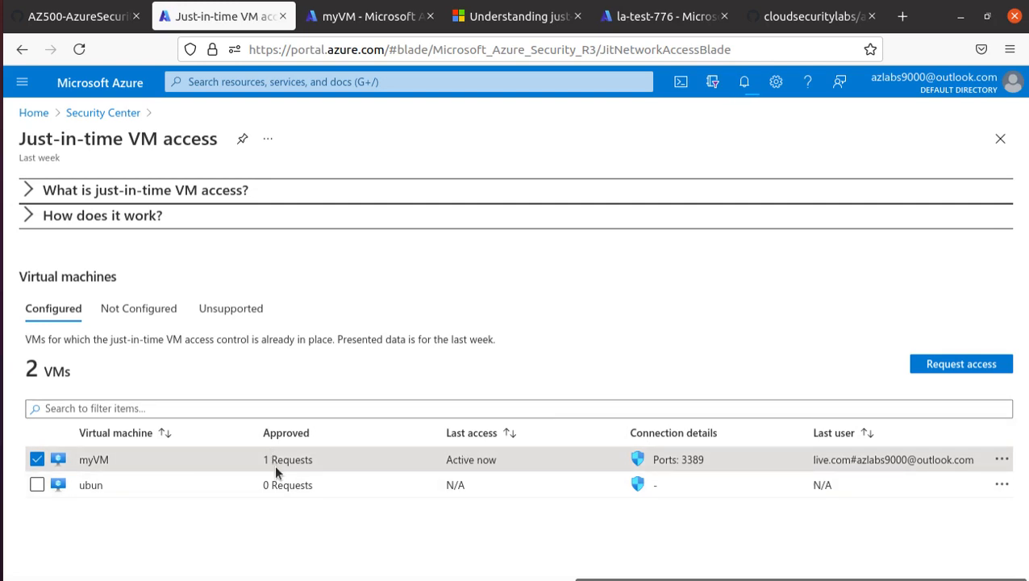
{"action": "double_click", "coordinate": [486, 458]}
{"action": "left_click", "coordinate": [1001, 459]}
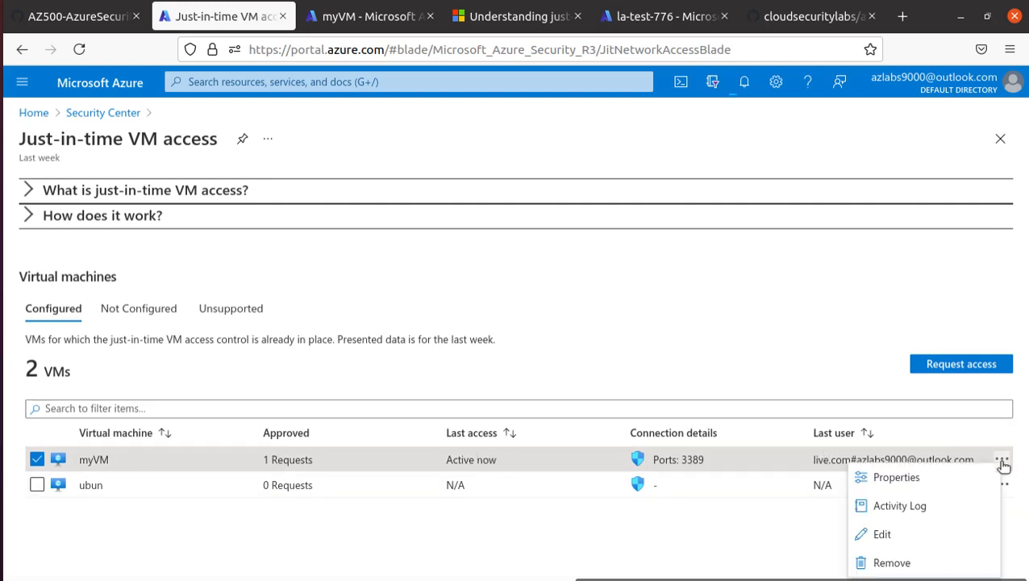
{"action": "left_click", "coordinate": [1001, 459]}
{"action": "left_click", "coordinate": [1001, 459]}
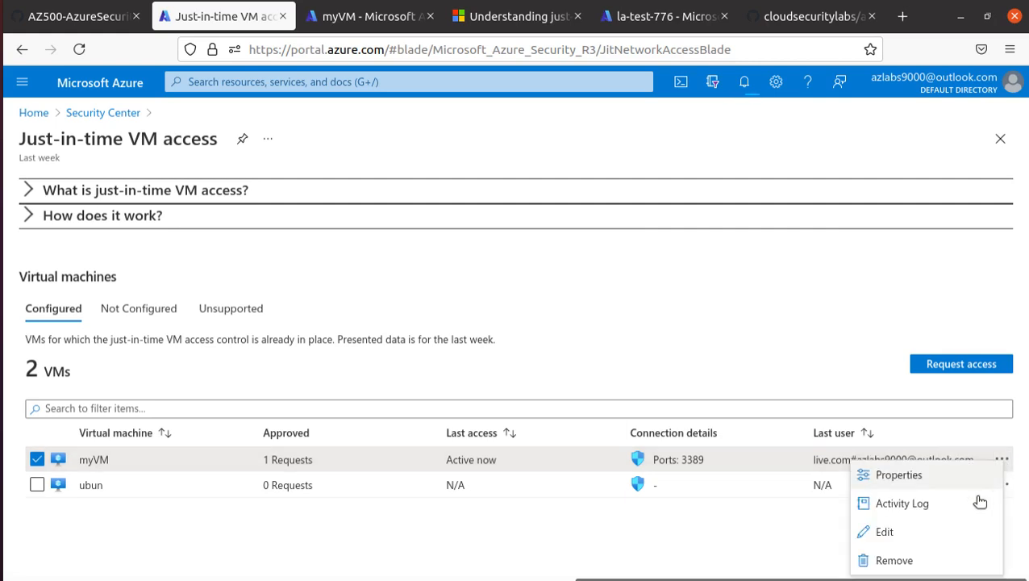
Inspect myVM's JIT port 3389 settings, discard them unchanged, and return to Just-in-time VM access.
{"action": "left_click", "coordinate": [924, 532]}
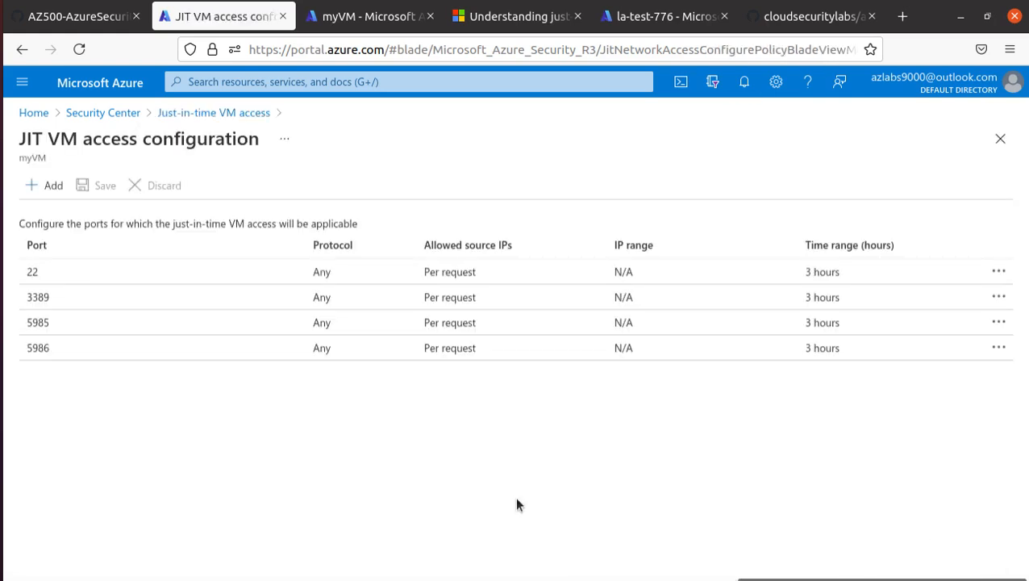
{"action": "left_click", "coordinate": [54, 300]}
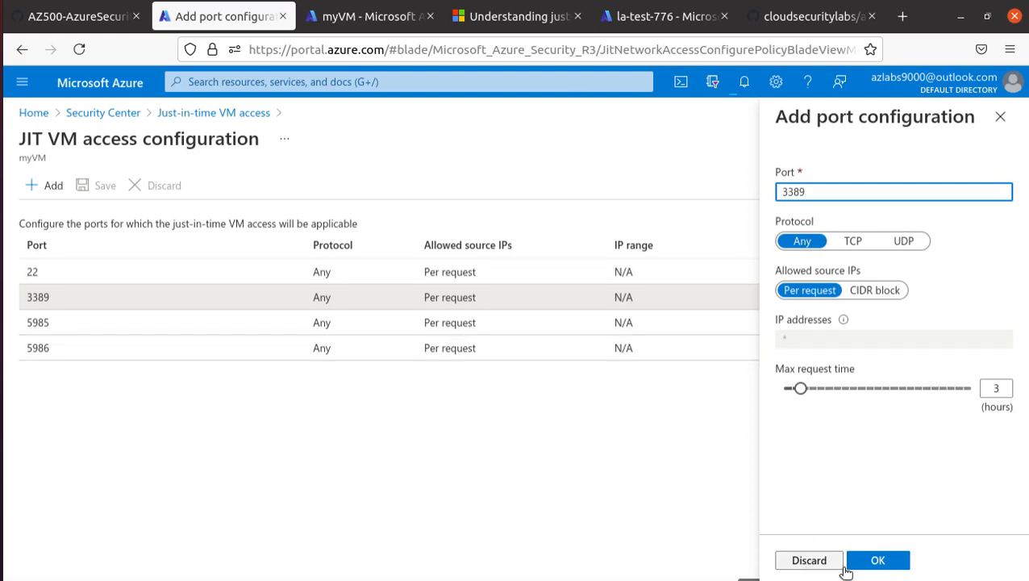
{"action": "left_click", "coordinate": [814, 571]}
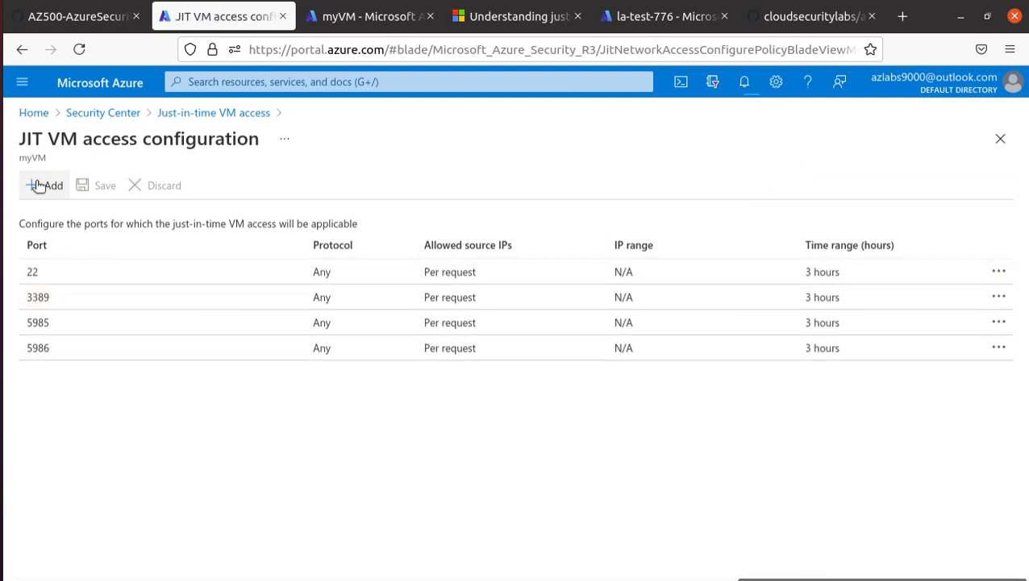
{"action": "left_click", "coordinate": [207, 113]}
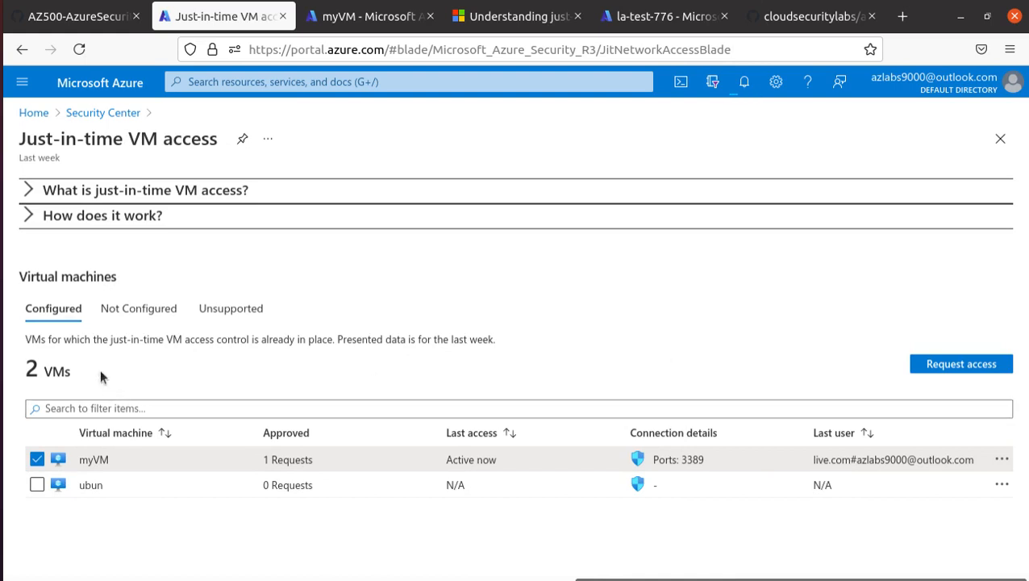
Recheck the Unsupported, Not Configured and Configured VM lists, then switch to the GitHub lab instructions.
{"action": "left_click", "coordinate": [251, 315]}
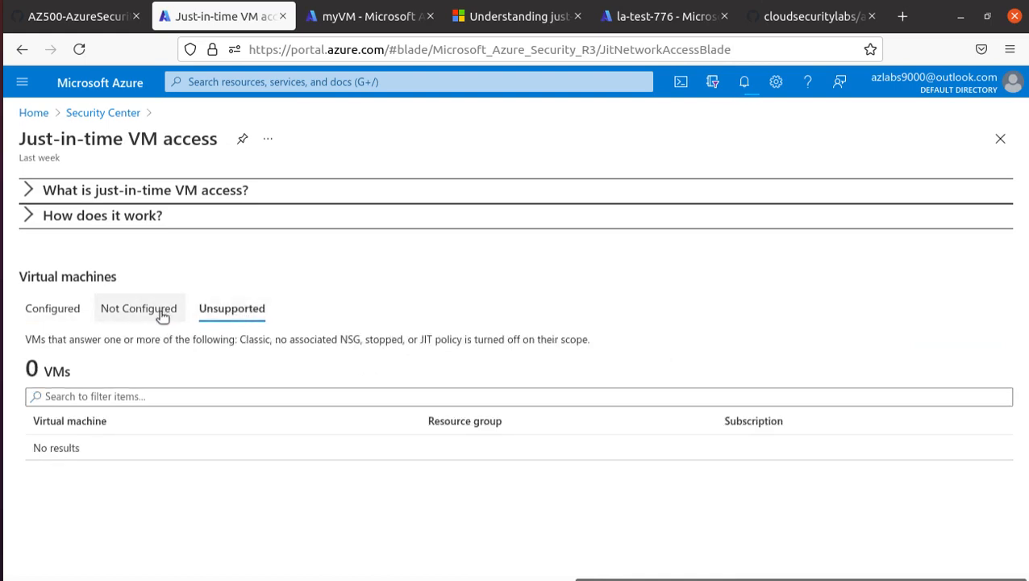
{"action": "left_click", "coordinate": [159, 313]}
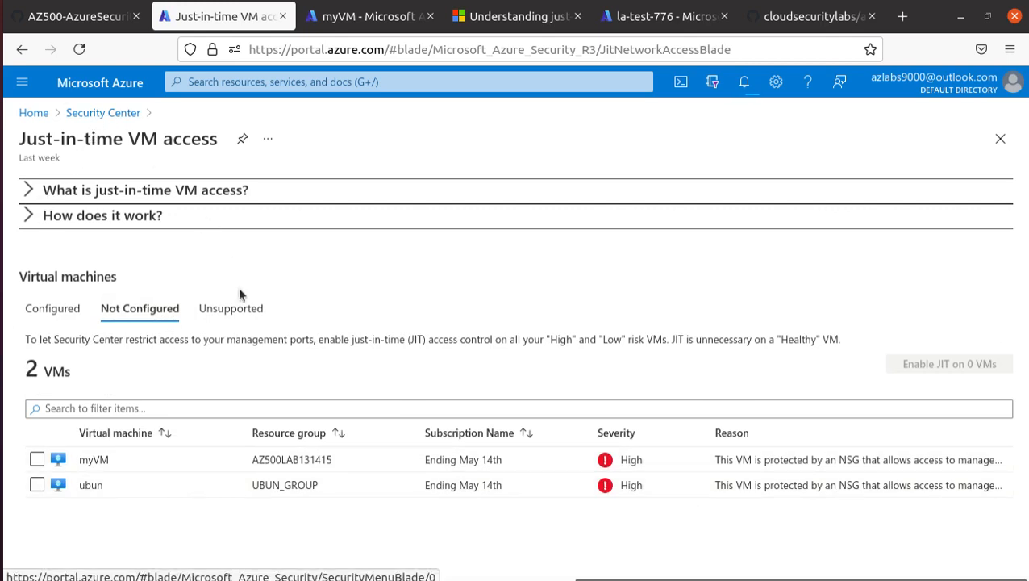
{"action": "left_click", "coordinate": [227, 311]}
{"action": "left_click", "coordinate": [44, 309]}
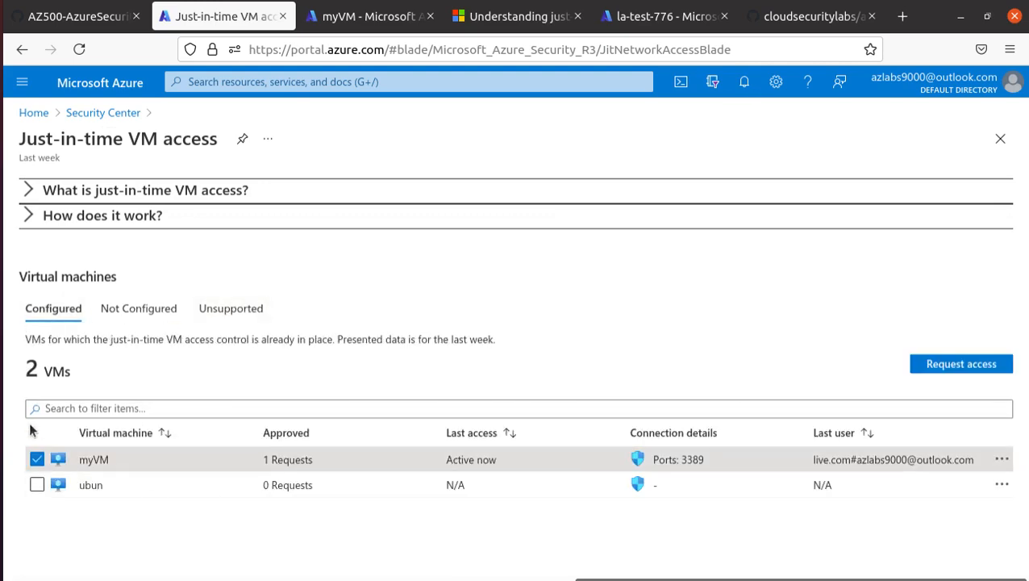
{"action": "left_click", "coordinate": [117, 118]}
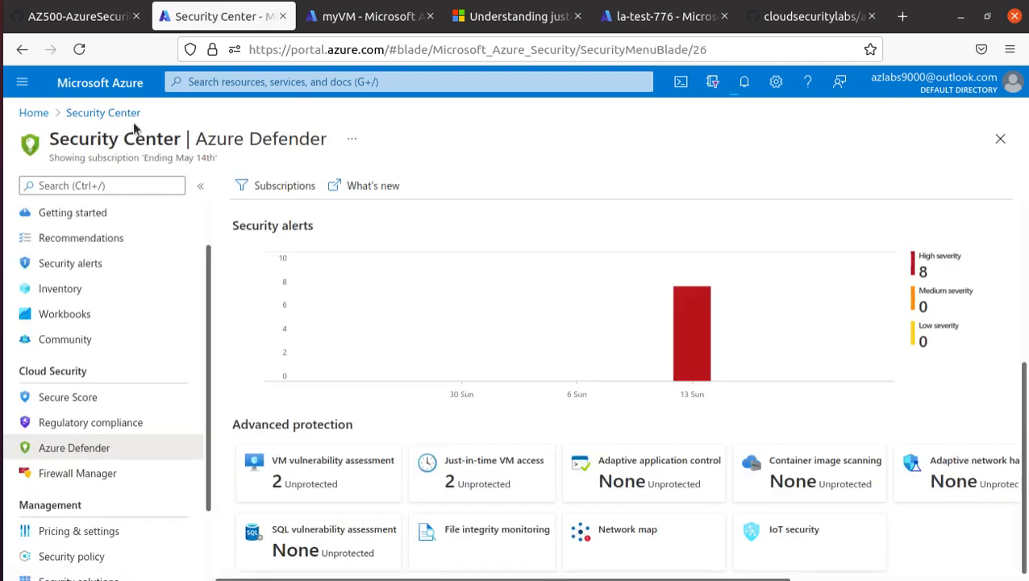
{"action": "left_click", "coordinate": [80, 19]}
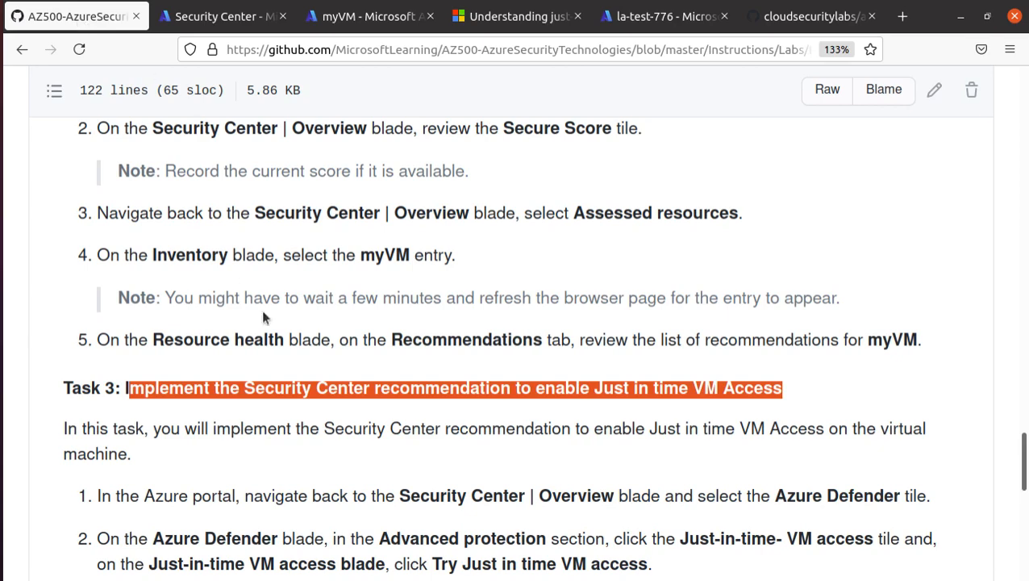
Highlight 'enable Just in time VM Access' in Task 3 and read down to the Results note.
{"action": "scroll", "coordinate": [262, 310], "scroll_direction": "down", "scroll_amount": 3}
{"action": "left_click", "coordinate": [534, 269]}
{"action": "left_click_drag", "start_coordinate": [534, 268], "coordinate": [792, 274]}
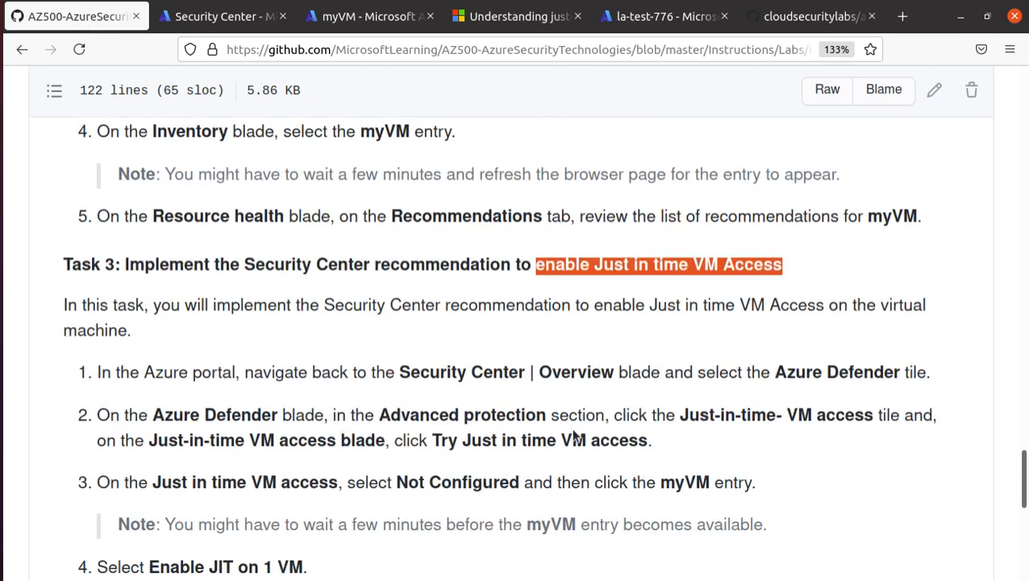
{"action": "scroll", "coordinate": [568, 434], "scroll_direction": "down", "scroll_amount": 3}
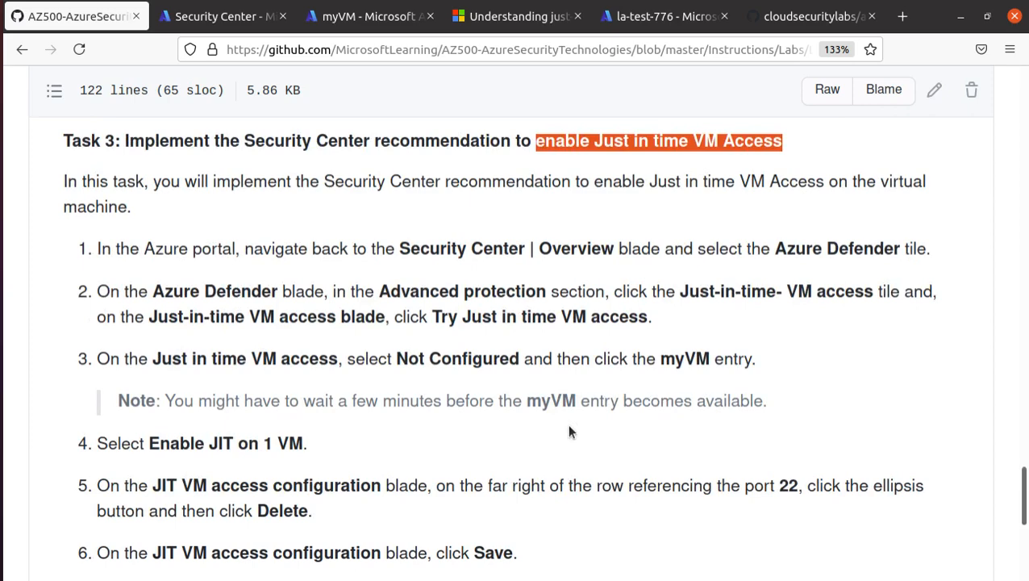
{"action": "scroll", "coordinate": [568, 432], "scroll_direction": "down", "scroll_amount": 3}
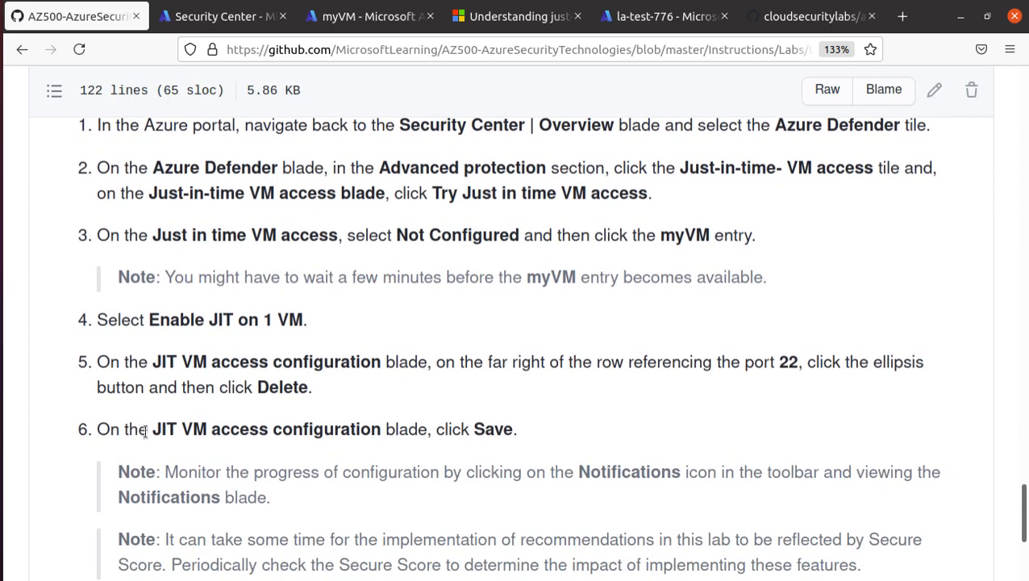
{"action": "scroll", "coordinate": [395, 425], "scroll_direction": "down", "scroll_amount": 5}
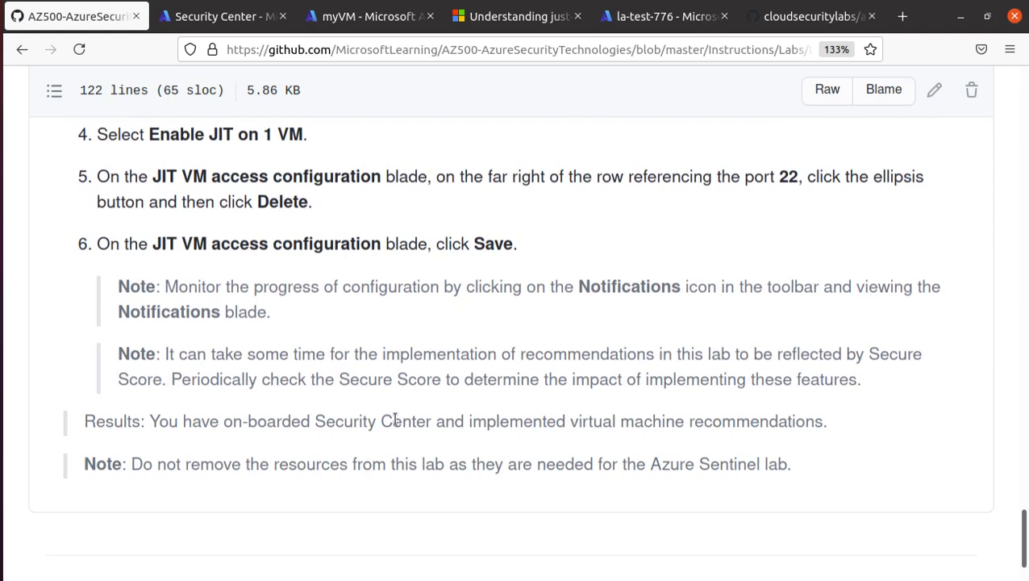
Scroll back up the manual to the Lab 14 heading and its scenario.
{"action": "scroll", "coordinate": [393, 420], "scroll_direction": "up", "scroll_amount": 2}
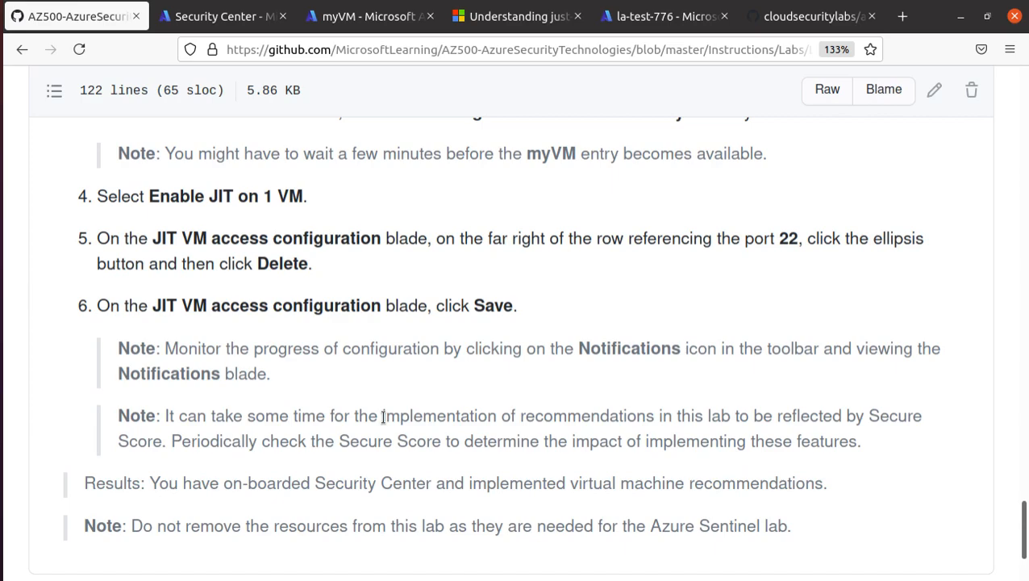
{"action": "scroll", "coordinate": [383, 417], "scroll_direction": "up", "scroll_amount": 20}
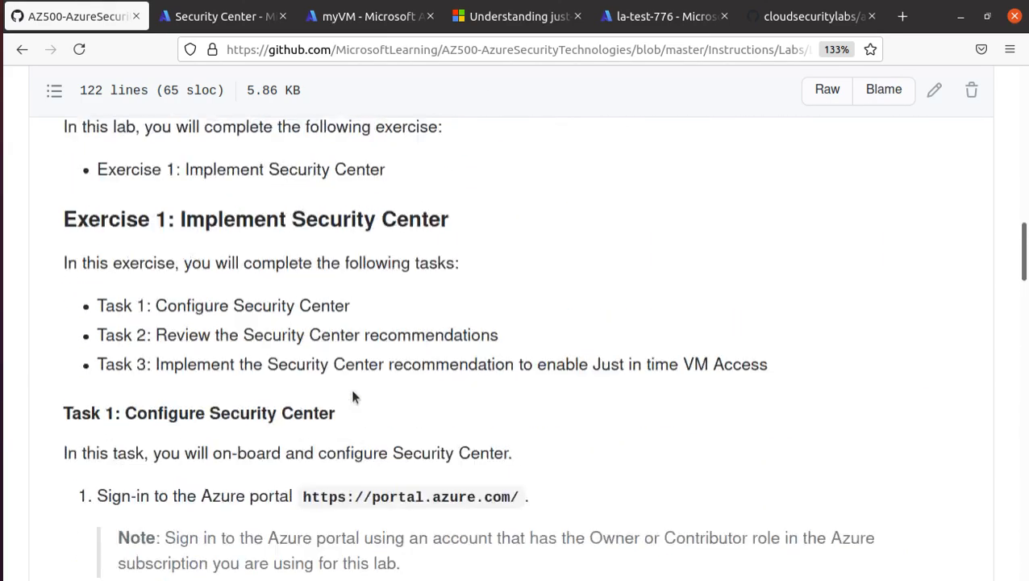
{"action": "scroll", "coordinate": [353, 394], "scroll_direction": "up", "scroll_amount": 15}
{"action": "scroll", "coordinate": [351, 403], "scroll_direction": "down", "scroll_amount": 5}
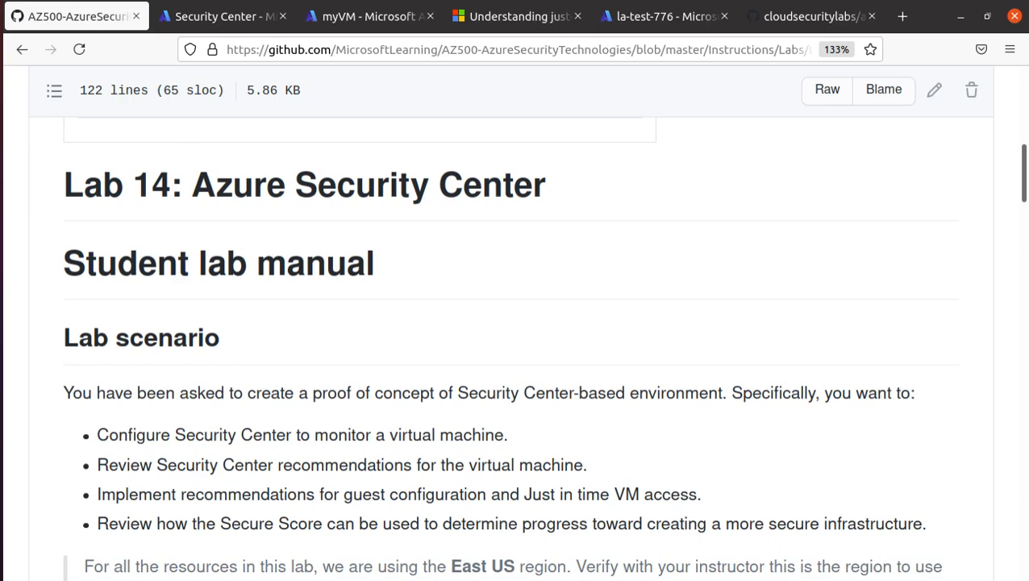
{"action": "left_click", "coordinate": [4, 242]}
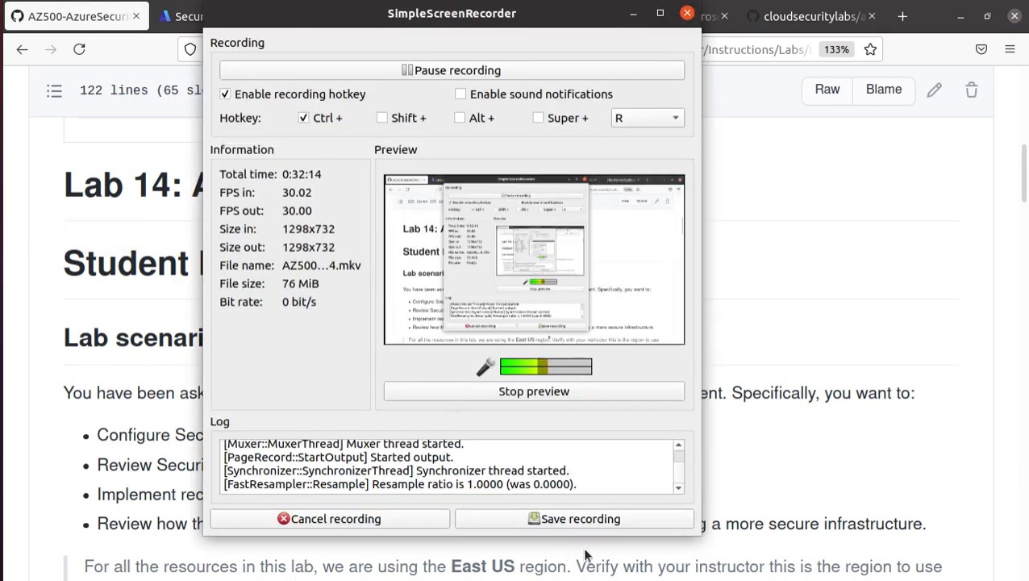